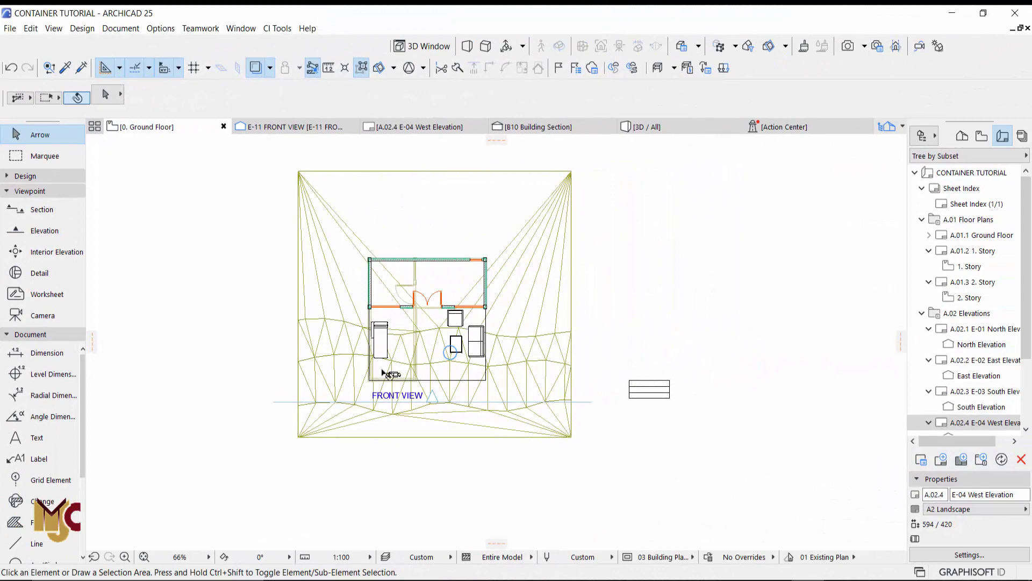
- Copy the building and terrain elements from the E-11 FRONT VIEW elevation
scroll(382, 370, down, 3)
middle_drag(599, 356, 378, 395)
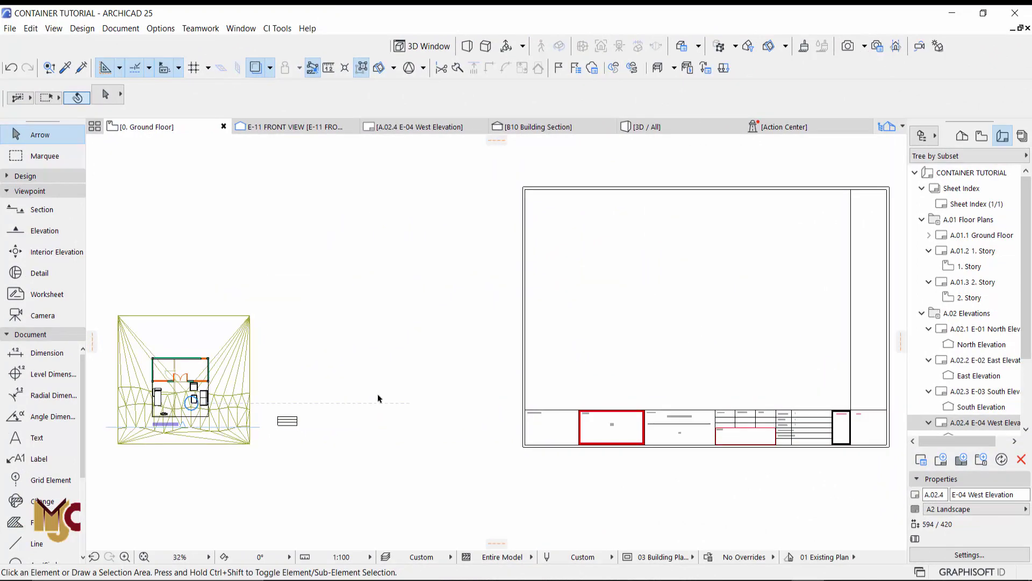
scroll(508, 344, down, 2)
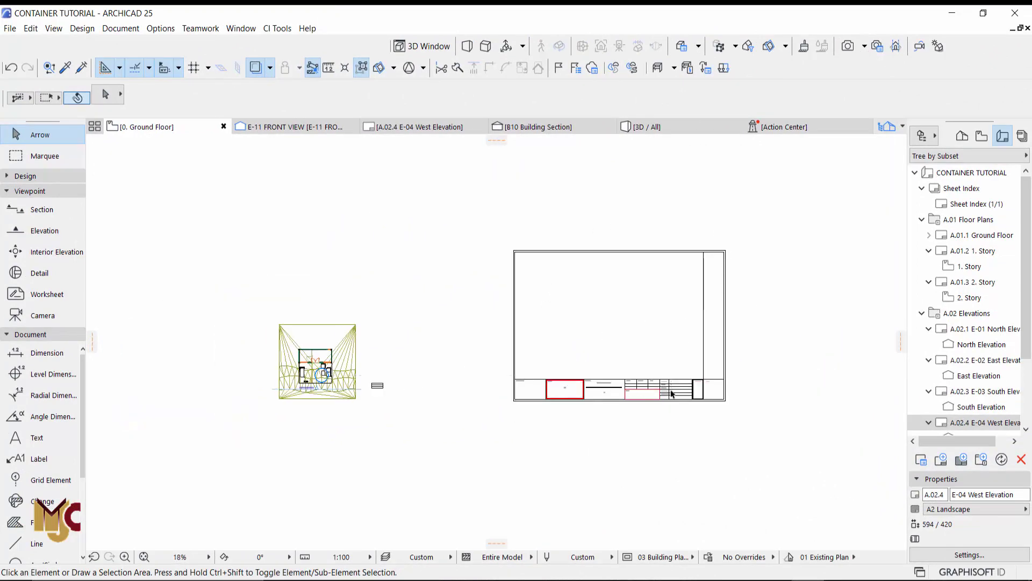
scroll(671, 394, up, 3)
scroll(570, 405, down, 1)
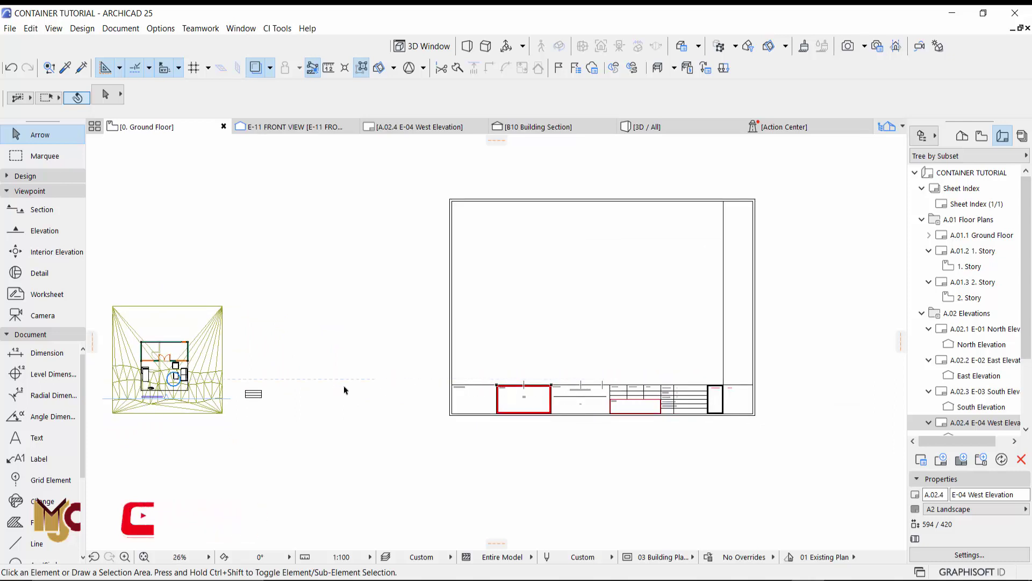
click(712, 191)
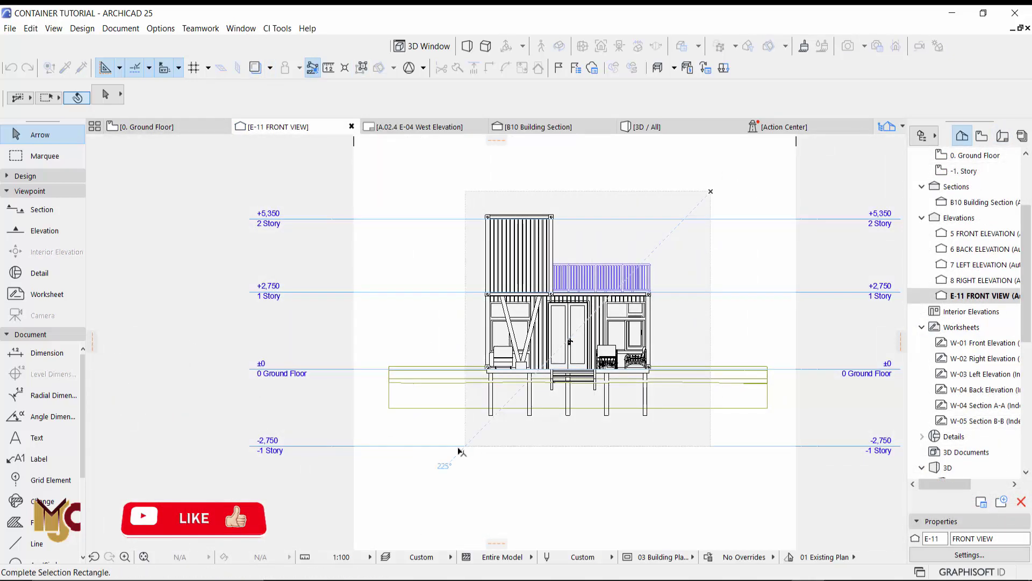
click(442, 463)
right_click(435, 275)
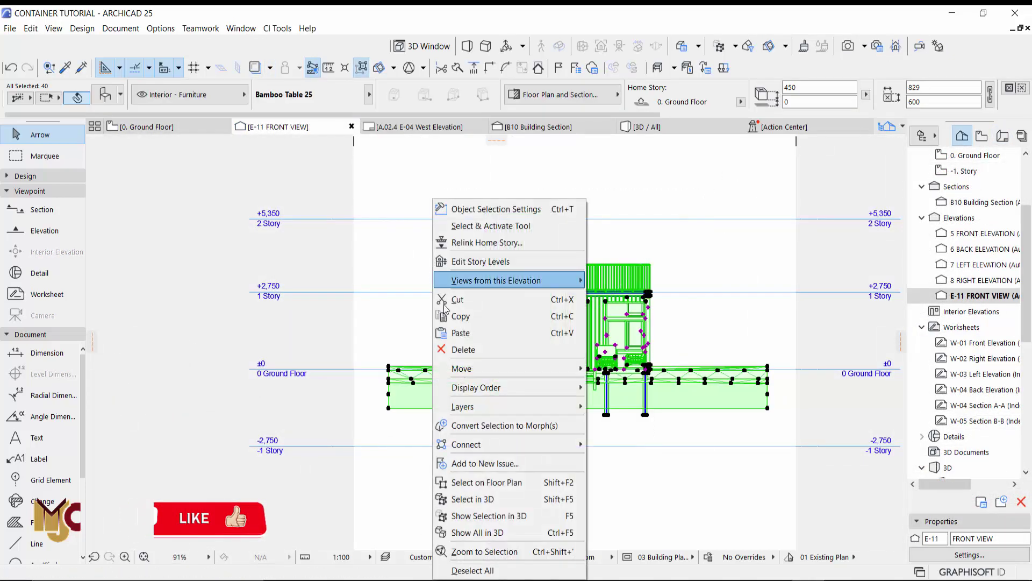
click(470, 322)
- Paste the copied elevation into the Ground Floor plan at the centre of the current view, over the title block sheet
click(145, 123)
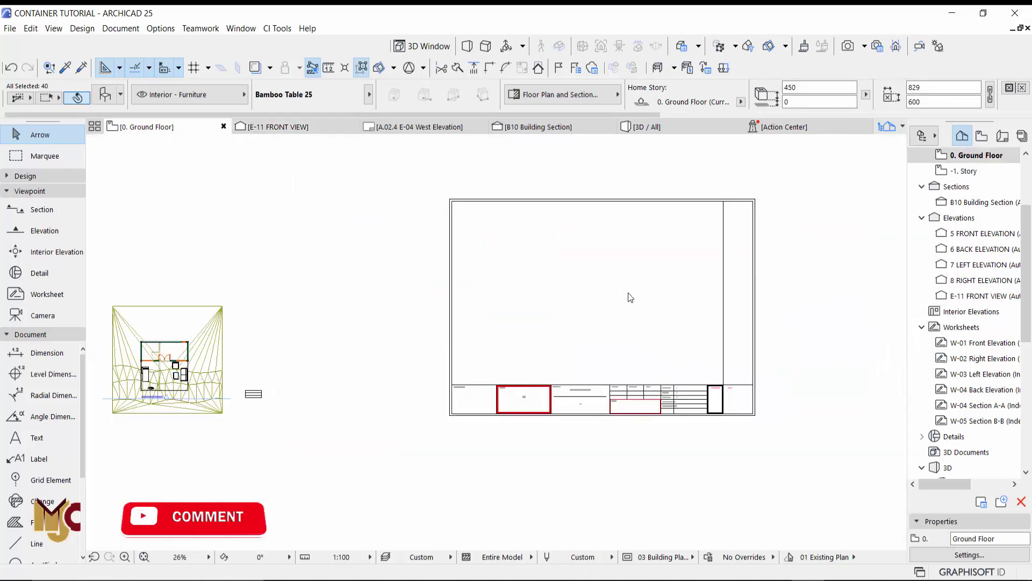
middle_drag(798, 271, 692, 279)
right_click(741, 247)
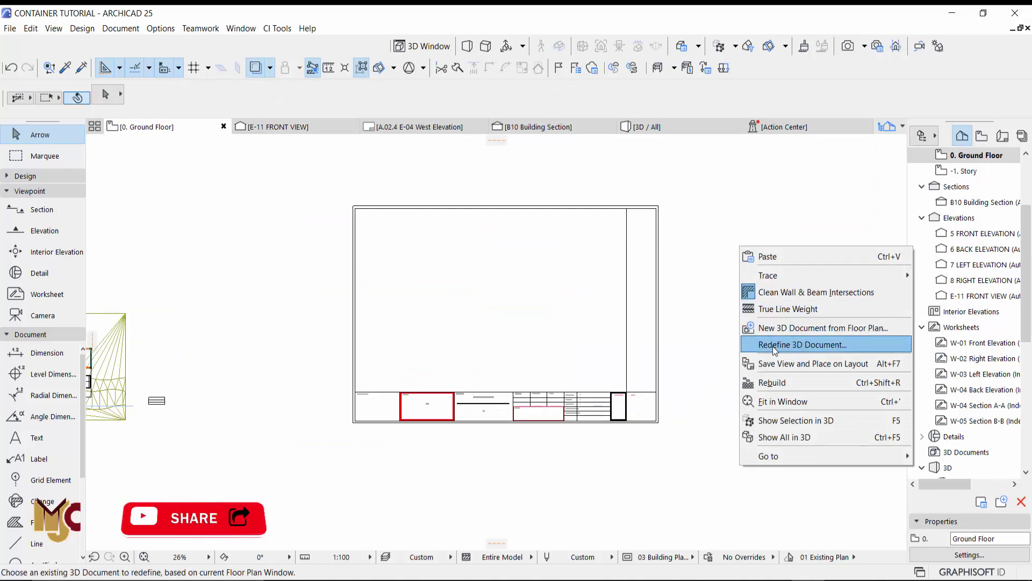
click(769, 257)
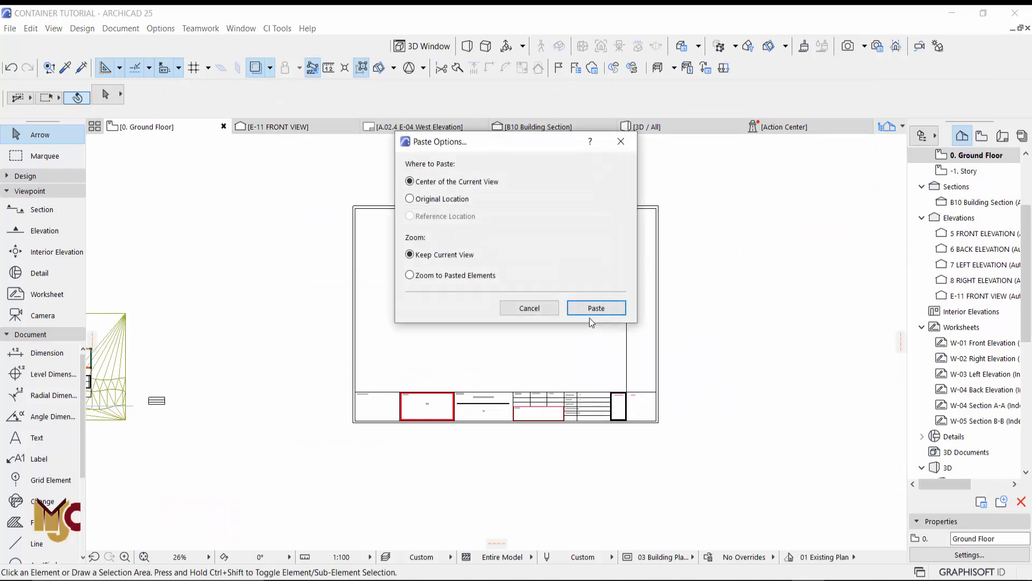
click(594, 308)
- Move the pasted elevation straight up within the title block frame and confirm its placement
scroll(500, 368, up, 1)
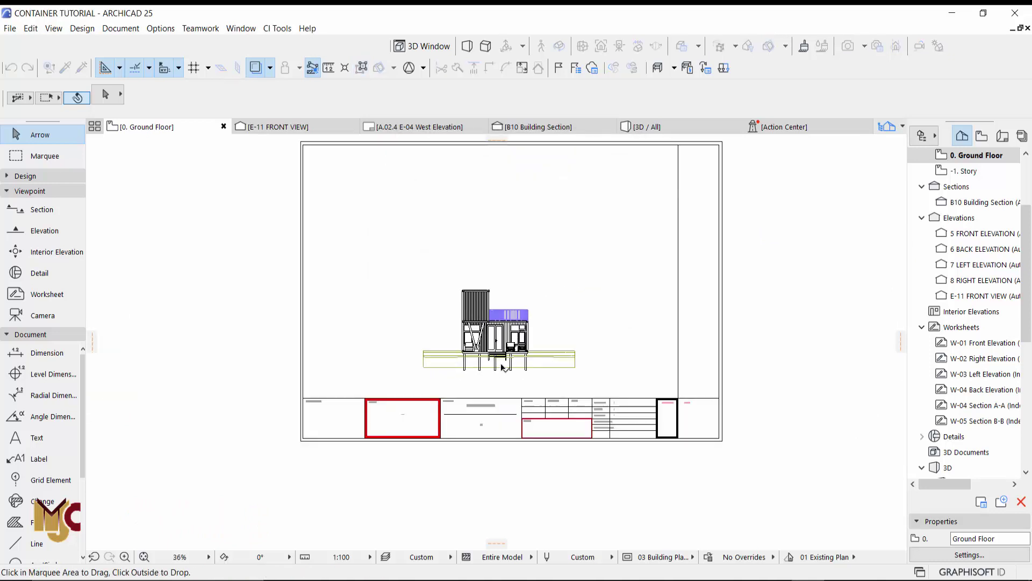
scroll(503, 368, up, 1)
click(549, 299)
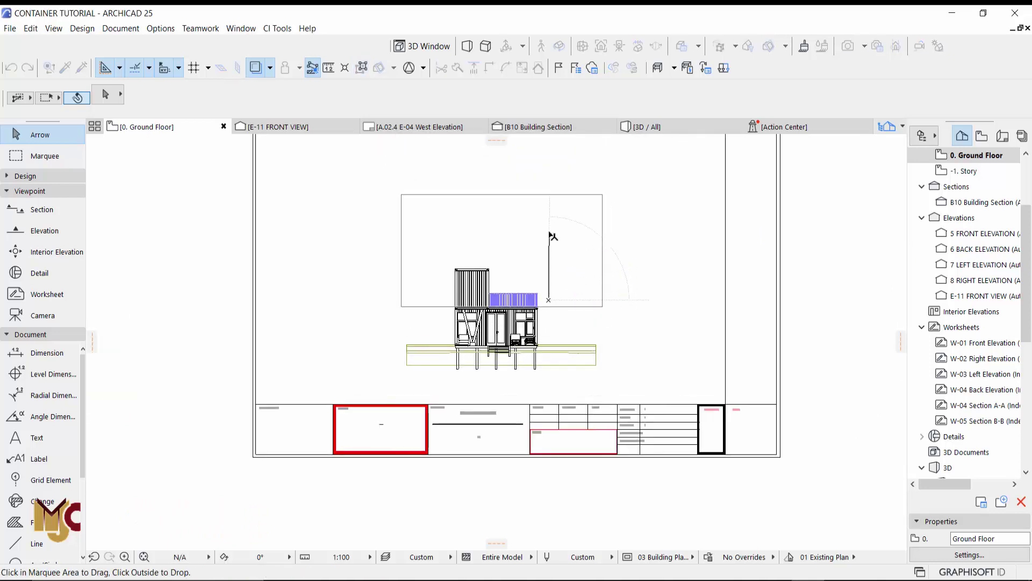
click(549, 231)
middle_drag(751, 264, 714, 301)
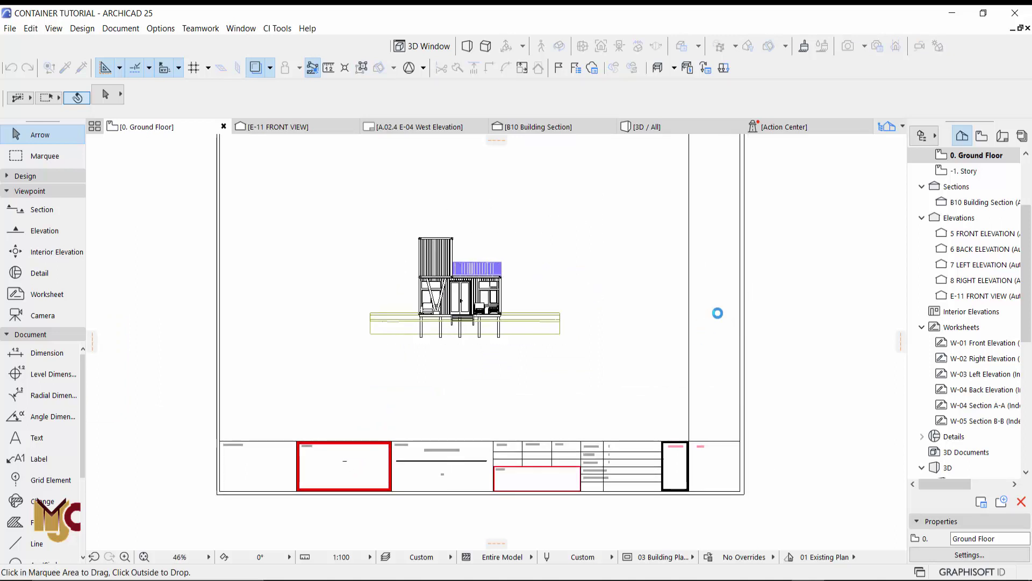
- Resize the whole title block sheet graphically from its lower-right corner to a width of about 19560 mm, including text and library parts
scroll(715, 323, down, 1)
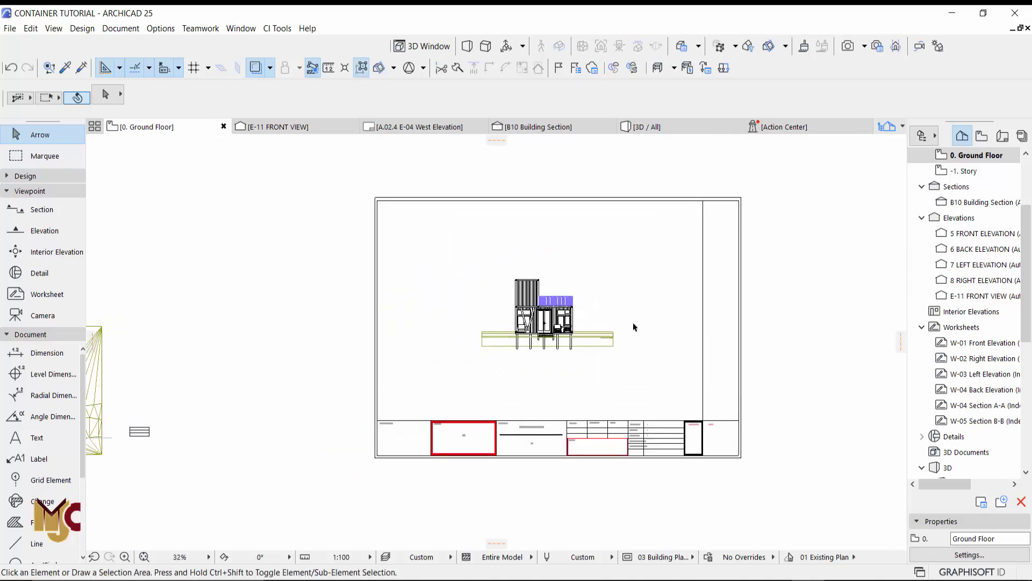
scroll(583, 313, up, 3)
scroll(607, 306, down, 3)
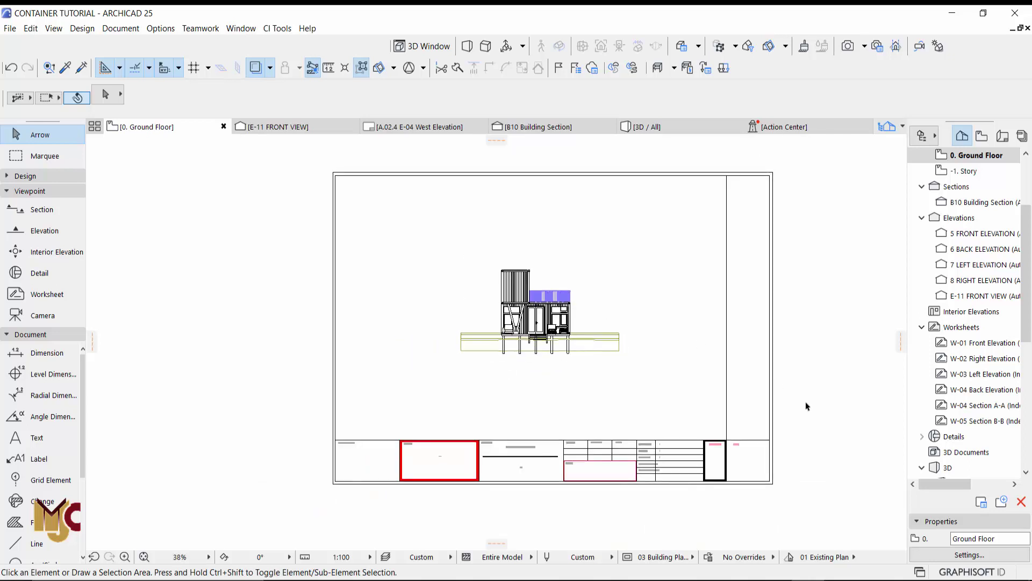
scroll(806, 404, down, 1)
scroll(798, 402, down, 1)
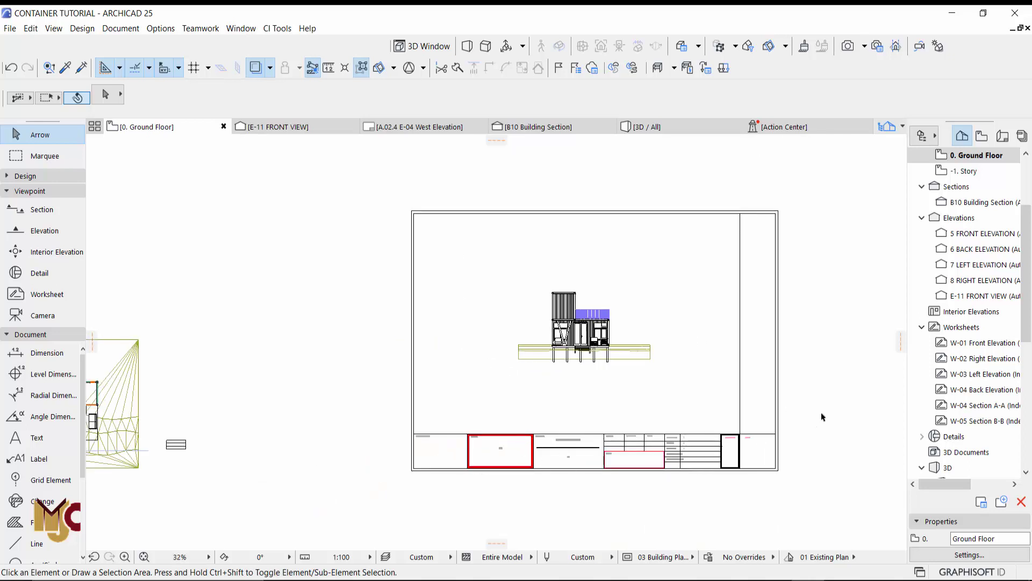
mouse_move(822, 417)
mouse_down()
mouse_move(449, 487)
mouse_move(388, 487)
mouse_up()
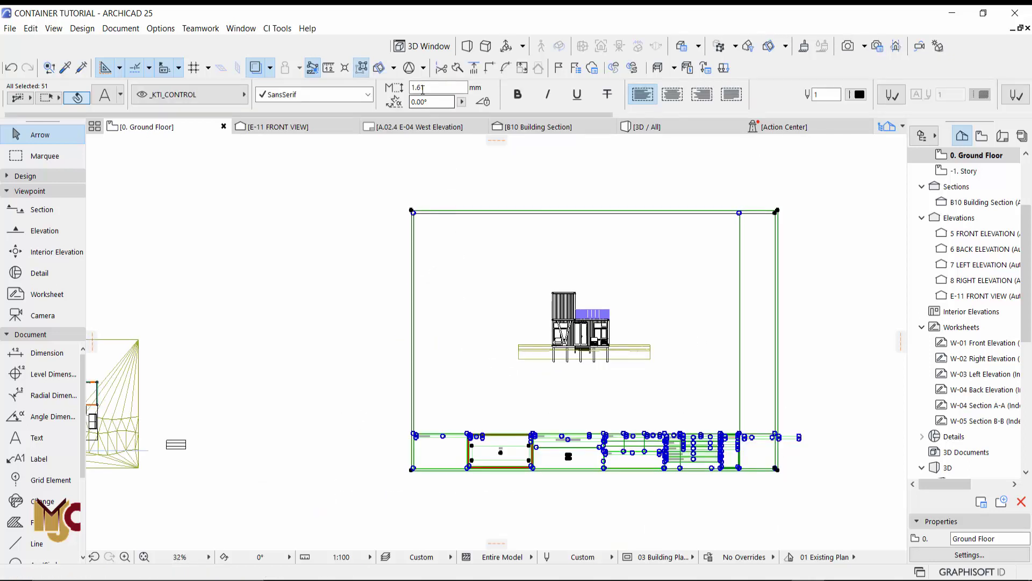
text(1)
key(Return)
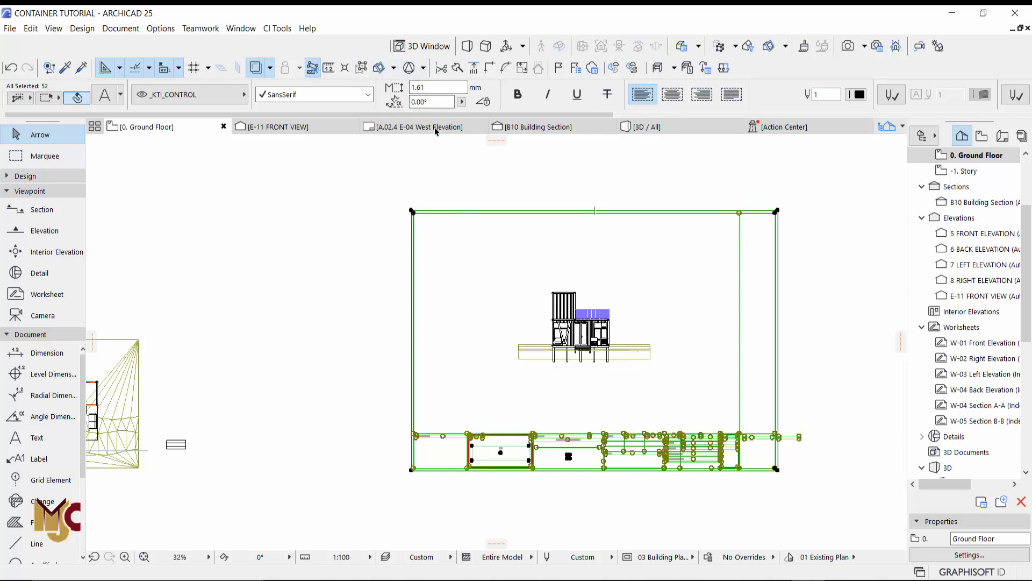
click(522, 68)
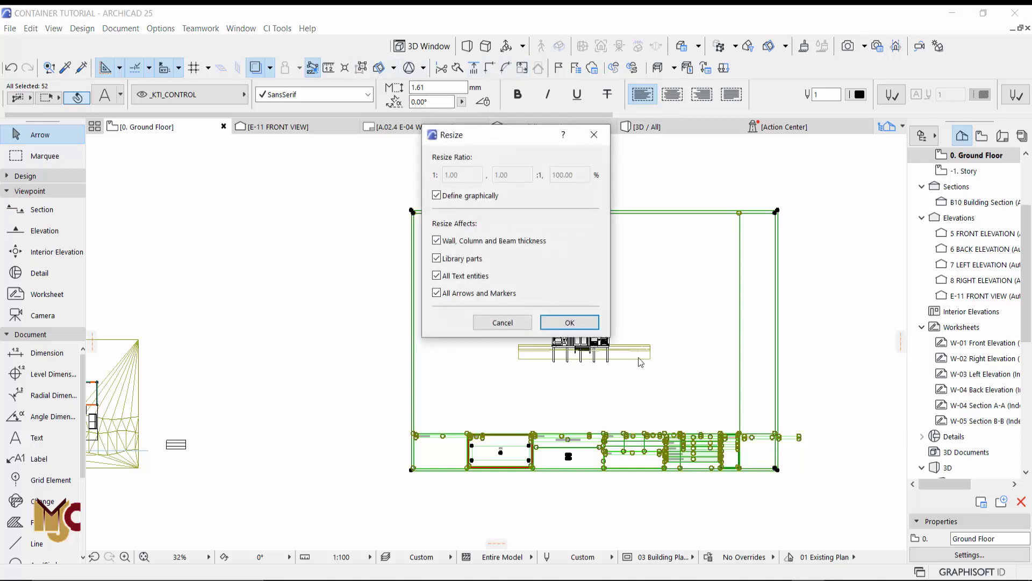
click(570, 322)
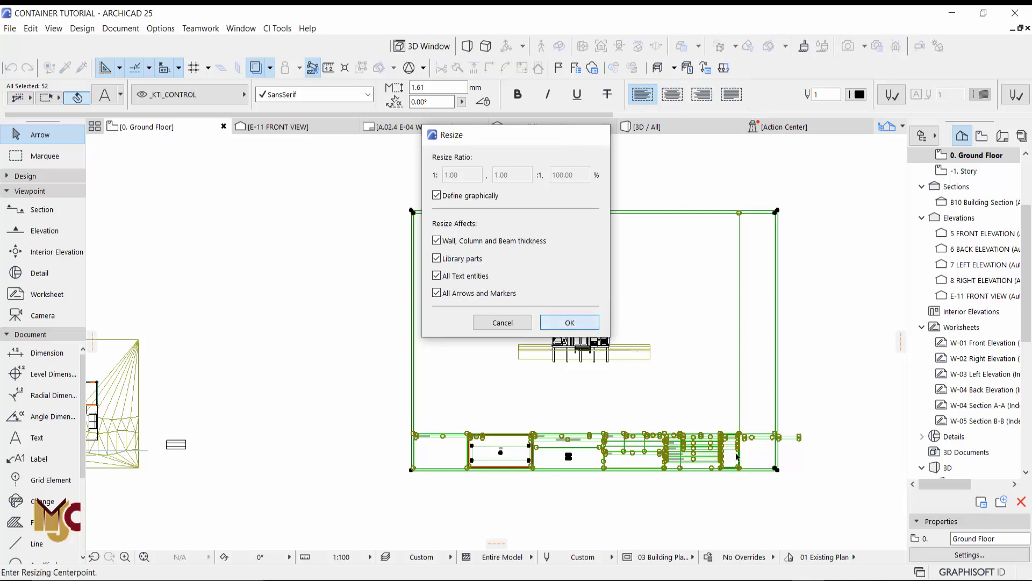
click(777, 469)
click(412, 469)
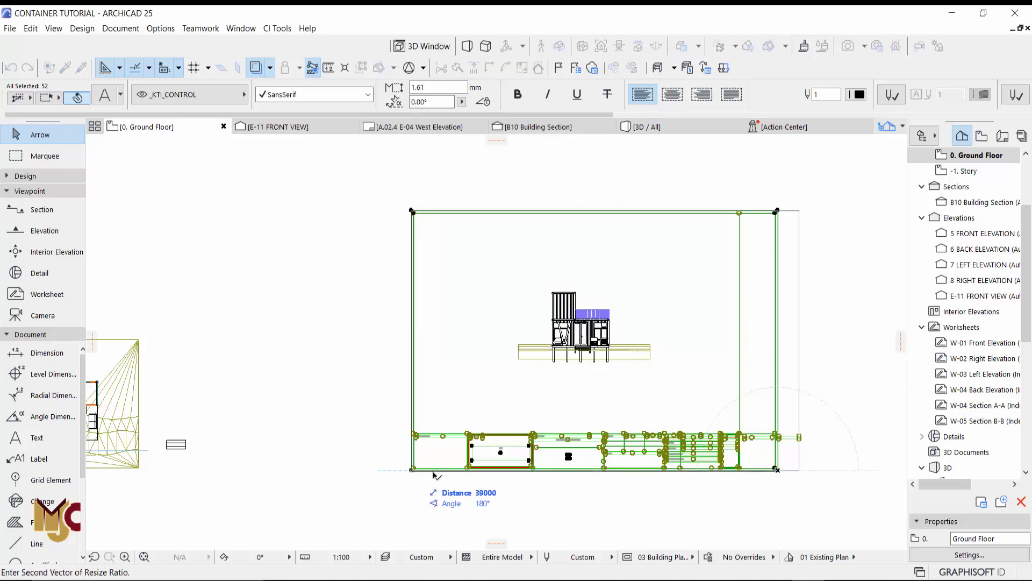
click(592, 477)
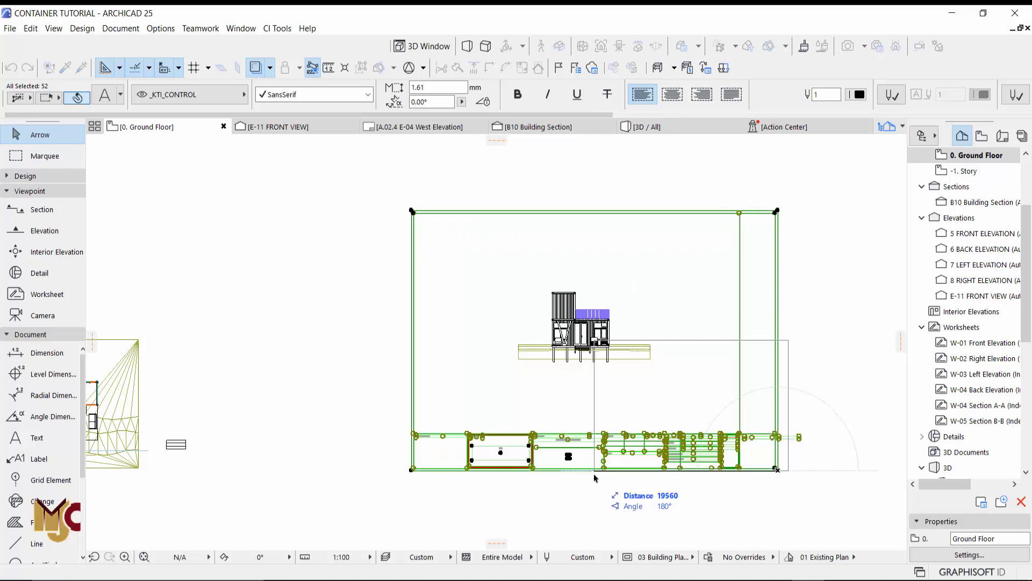
- Move the reduced title block so that it frames the pasted front elevation
key(ctrl+d)
click(682, 424)
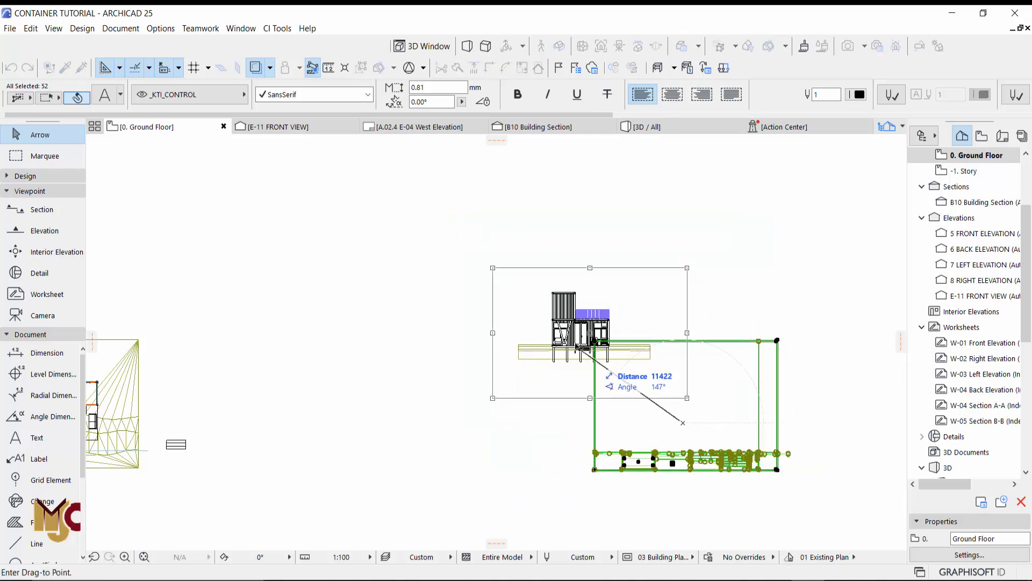
click(582, 351)
scroll(633, 336, up, 1)
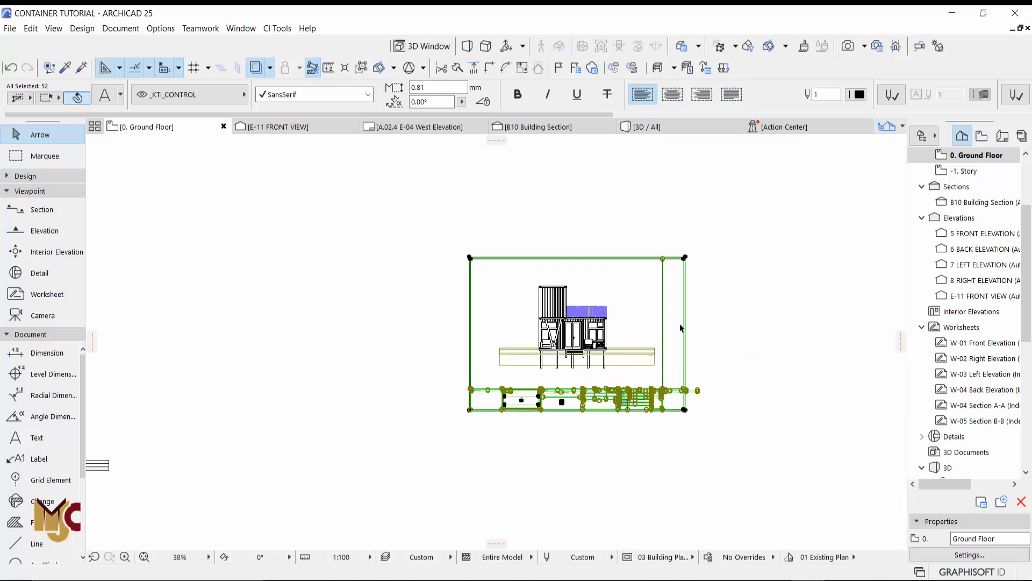
click(678, 330)
scroll(619, 339, up, 2)
scroll(618, 350, up, 1)
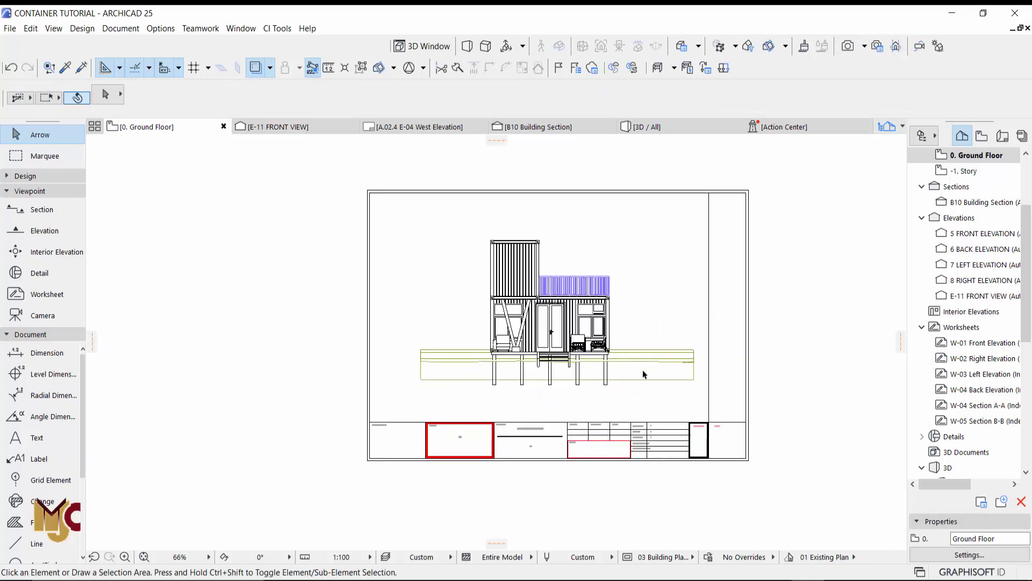
scroll(654, 376, down, 2)
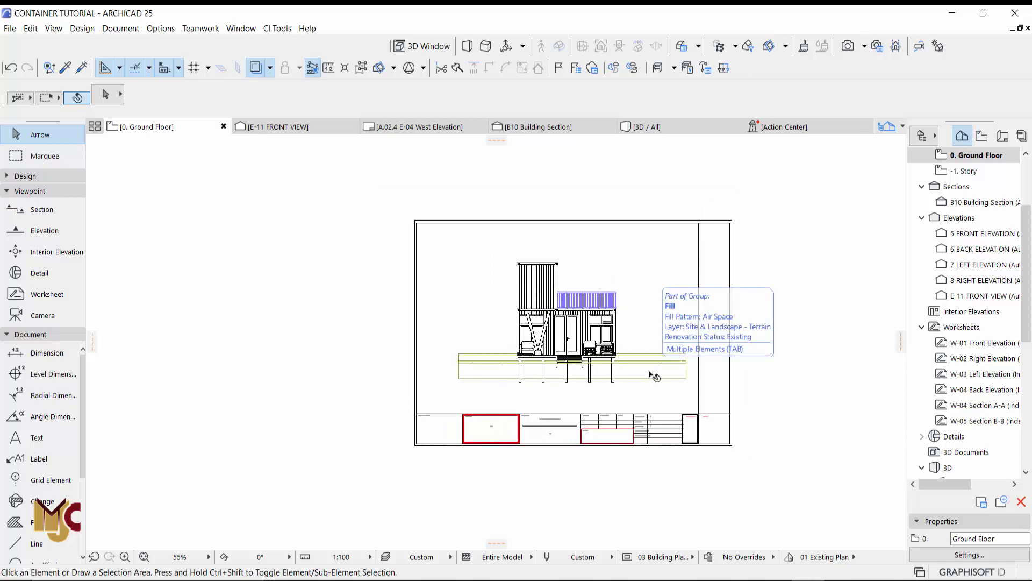
scroll(653, 376, down, 2)
scroll(680, 376, down, 2)
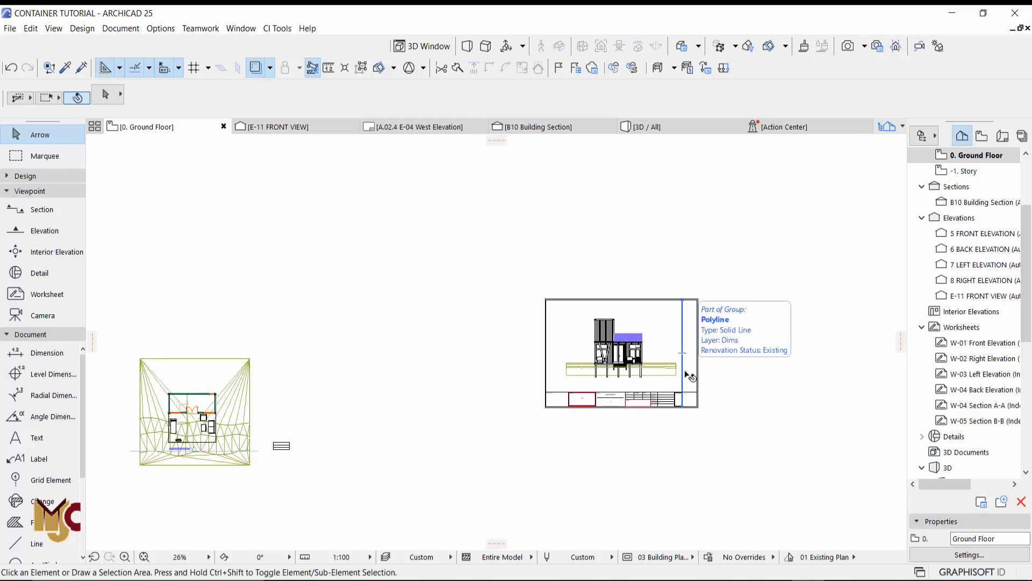
- Undo the title block's move and resizing, then clear the selection
key(ctrl+z)
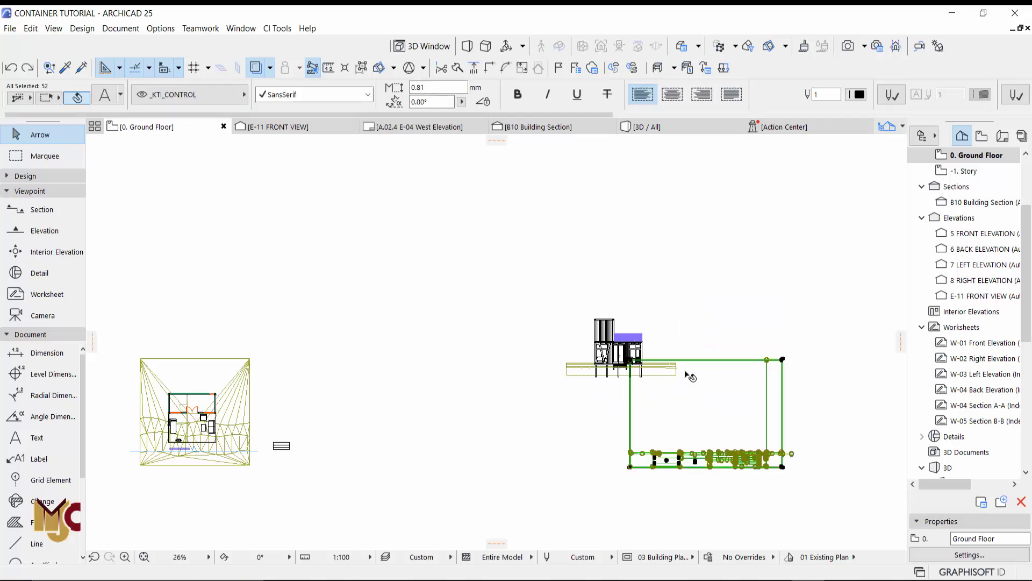
key(ctrl+z)
click(671, 225)
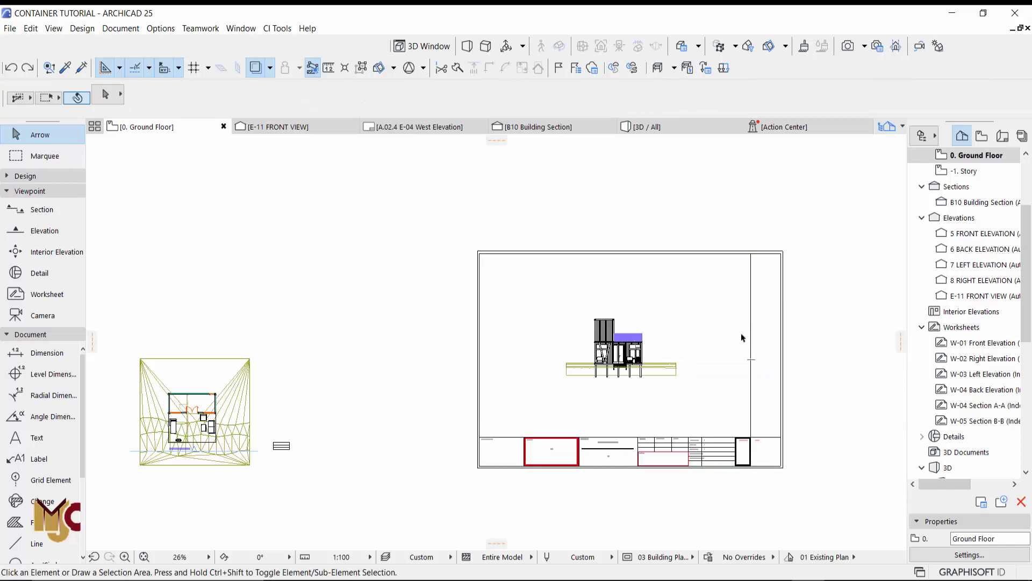
- Examine the pasted elevation and the ground floor plan side by side to compare their drawing scale
scroll(613, 349, up, 6)
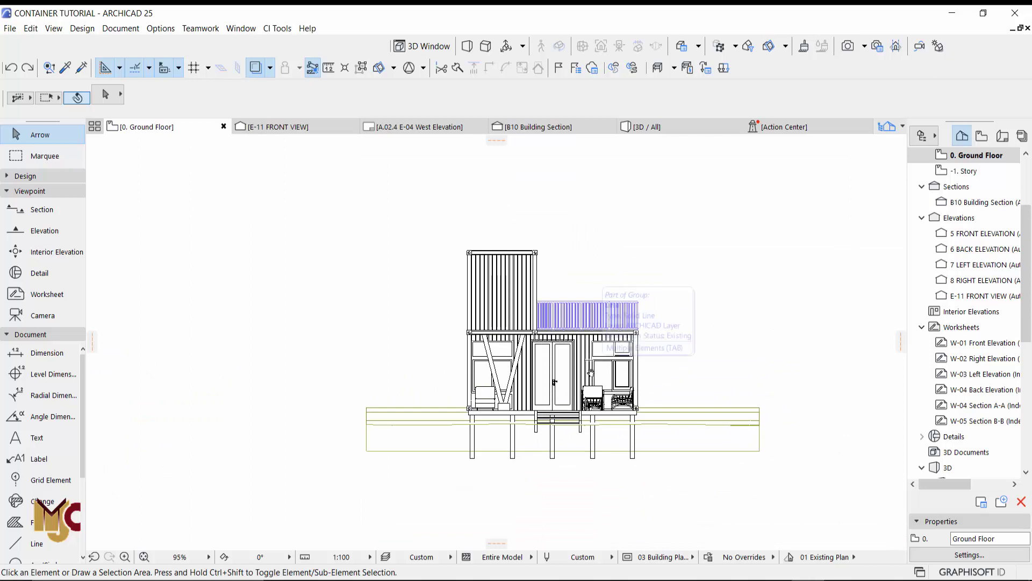
scroll(525, 337, down, 5)
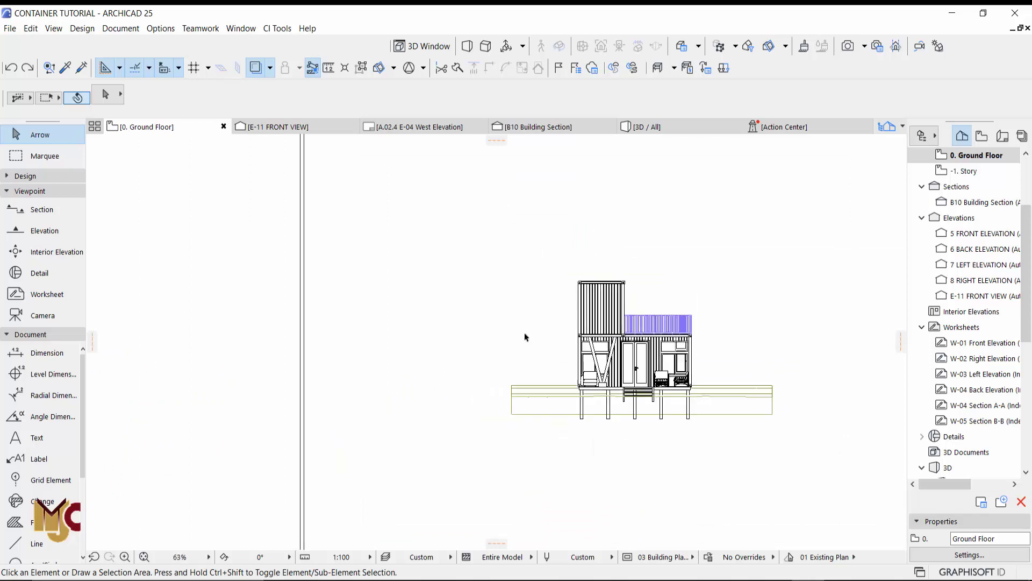
scroll(468, 454, up, 2)
scroll(468, 454, up, 4)
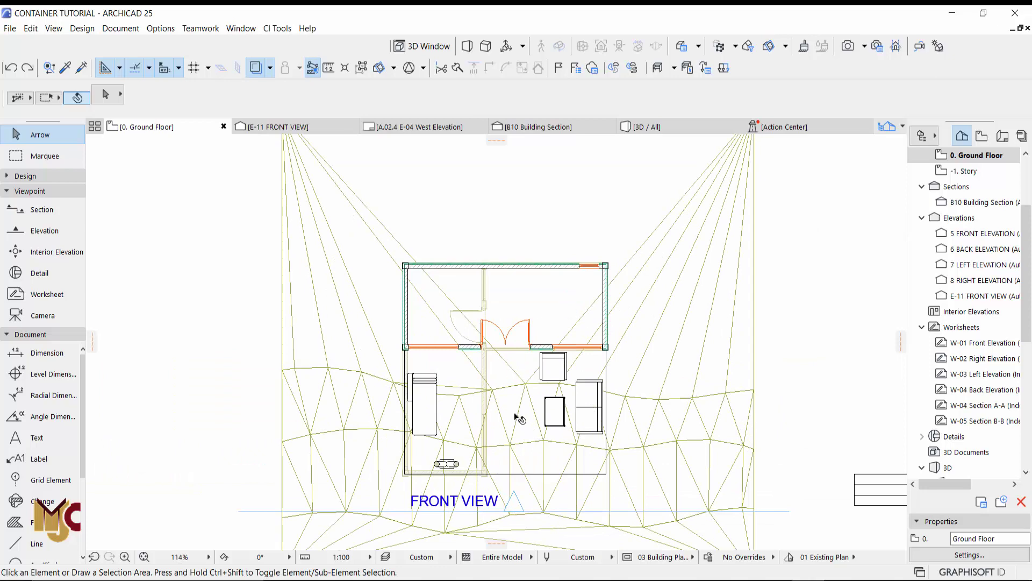
middle_drag(516, 414, 516, 359)
scroll(474, 322, up, 1)
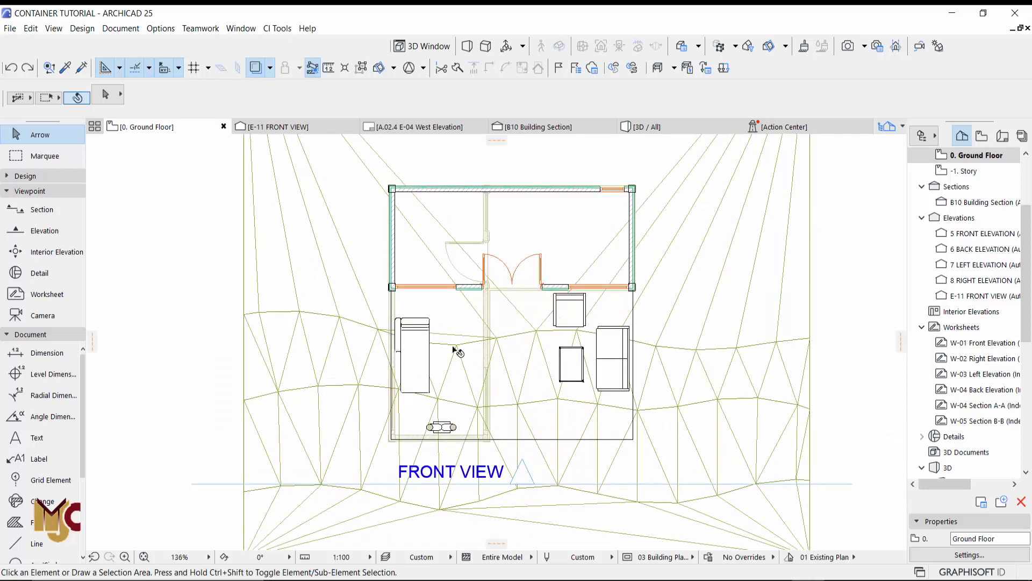
scroll(458, 352, down, 4)
middle_drag(595, 346, 340, 357)
scroll(782, 289, down, 1)
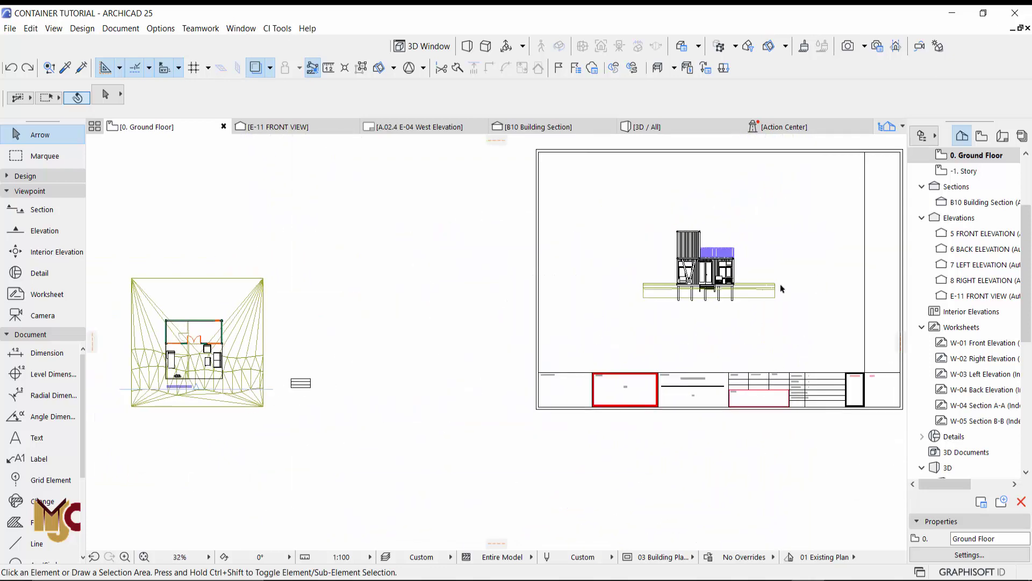
- Inspect the pasted elevation's grouped lines and fills by selecting the upper container cladding, the lower window area and the lower wall cladding
scroll(774, 280, up, 5)
click(567, 237)
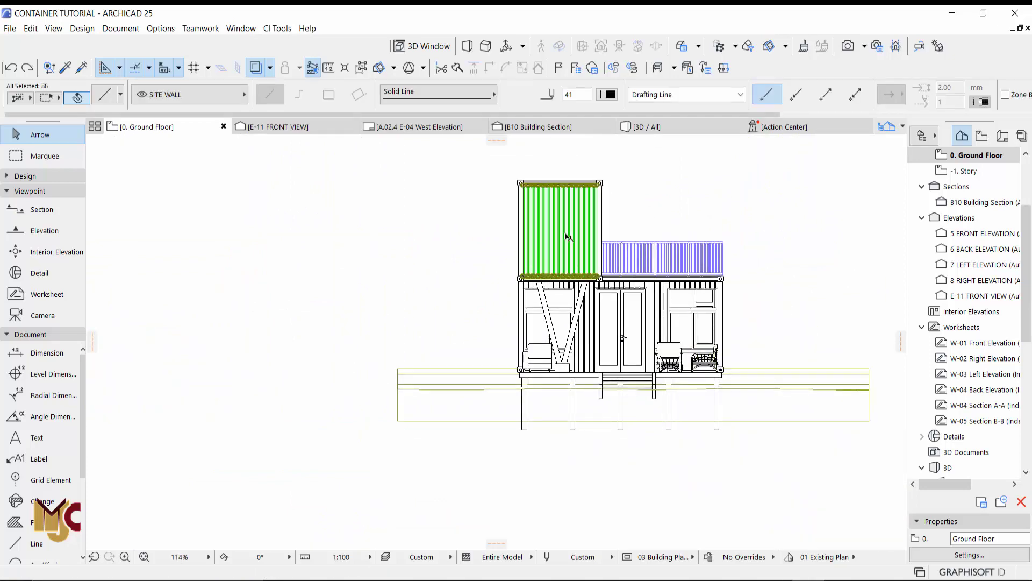
click(591, 325)
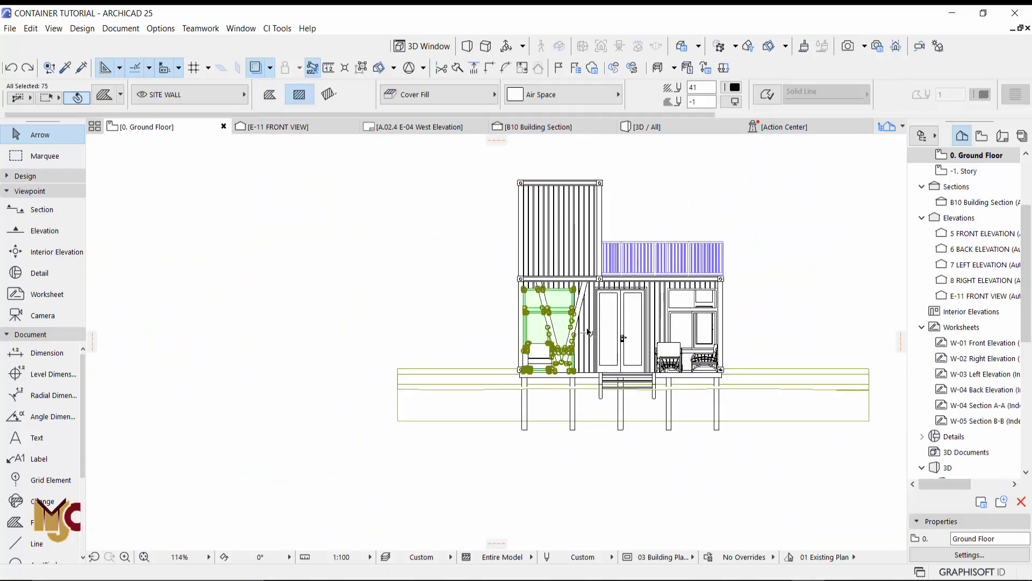
click(589, 333)
scroll(588, 333, up, 3)
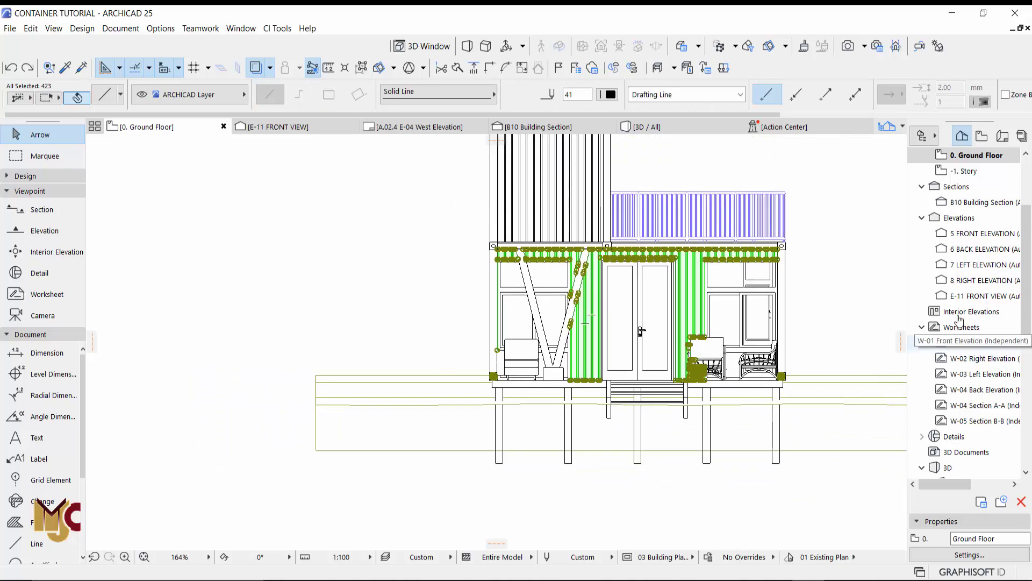
- Open the E-11 FRONT VIEW elevation and clear its selection to view the original drawing
double_click(984, 295)
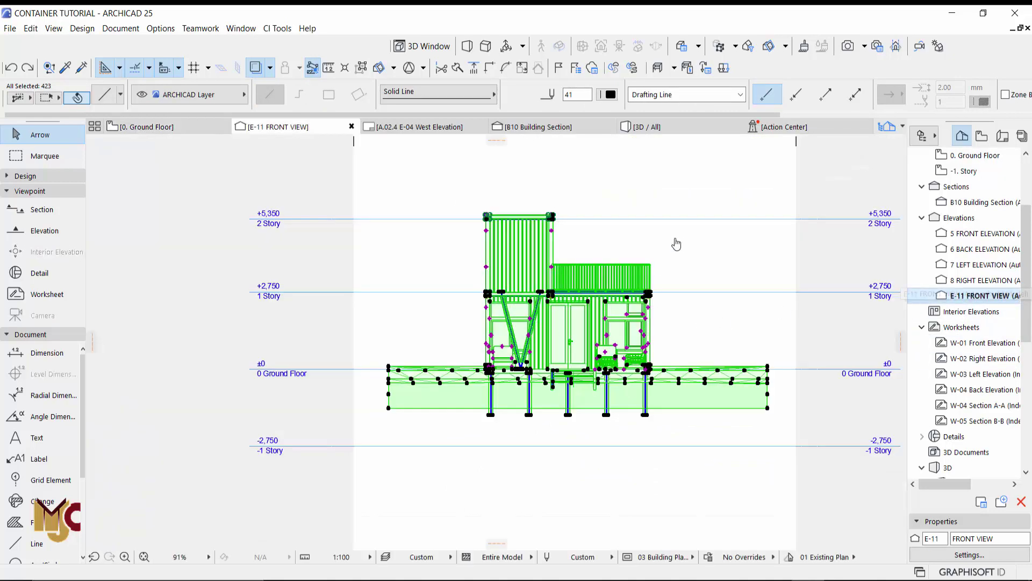
click(676, 244)
scroll(537, 269, down, 4)
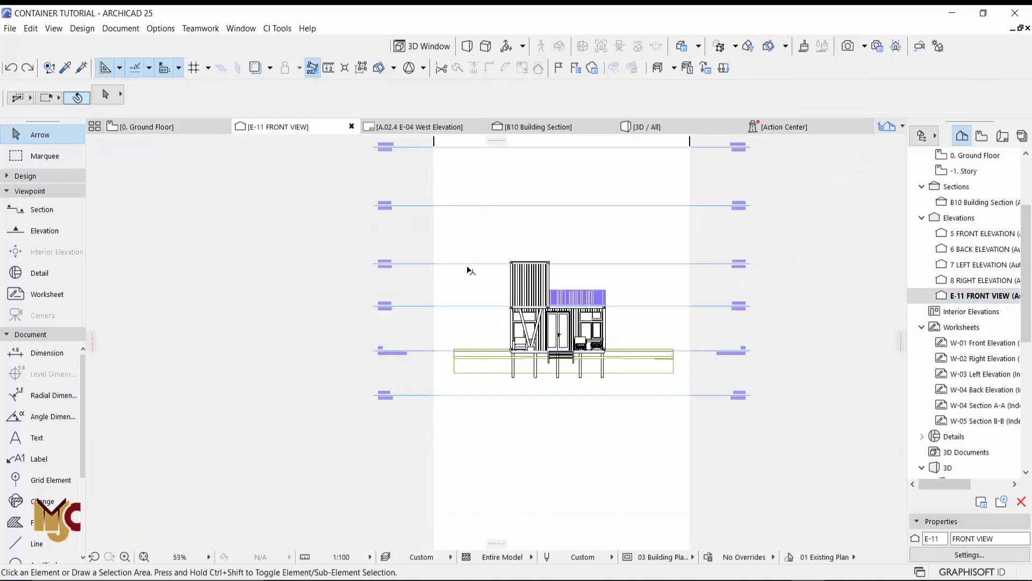
- Return to the ground floor plan, clear the selection and examine the two title block sheets beside the floor plan
click(156, 127)
scroll(475, 343, down, 7)
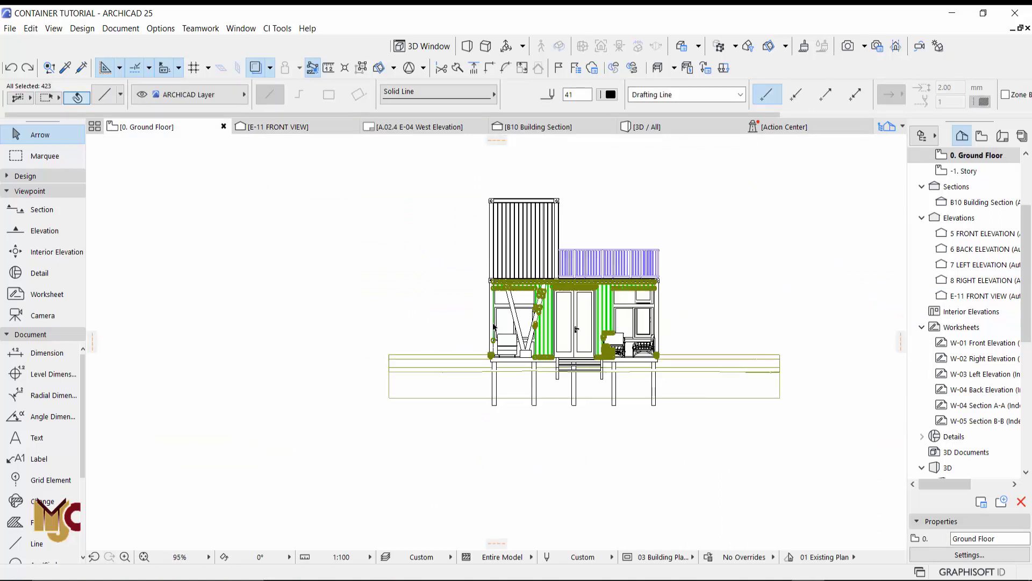
scroll(456, 317, down, 8)
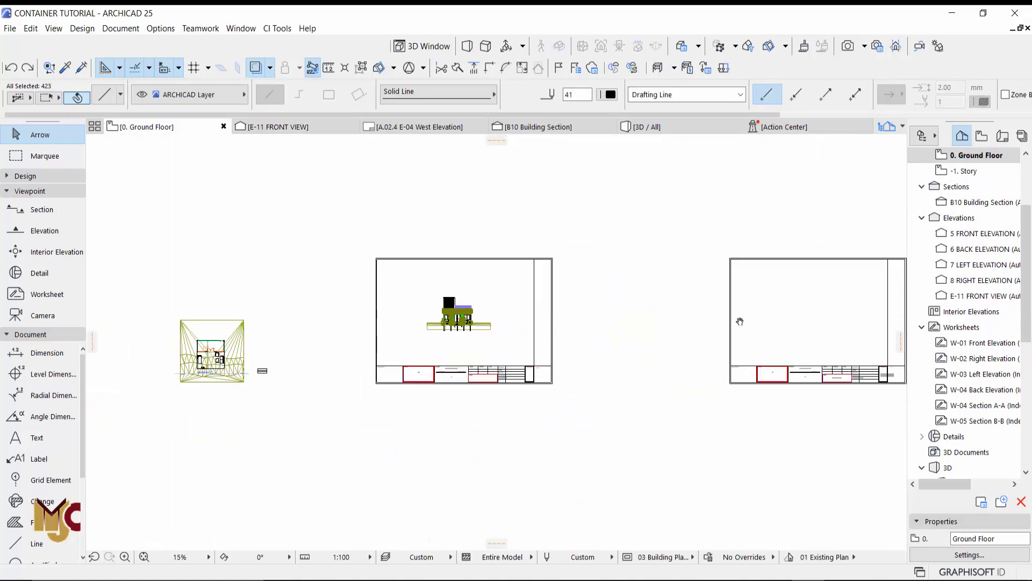
middle_drag(740, 321, 628, 319)
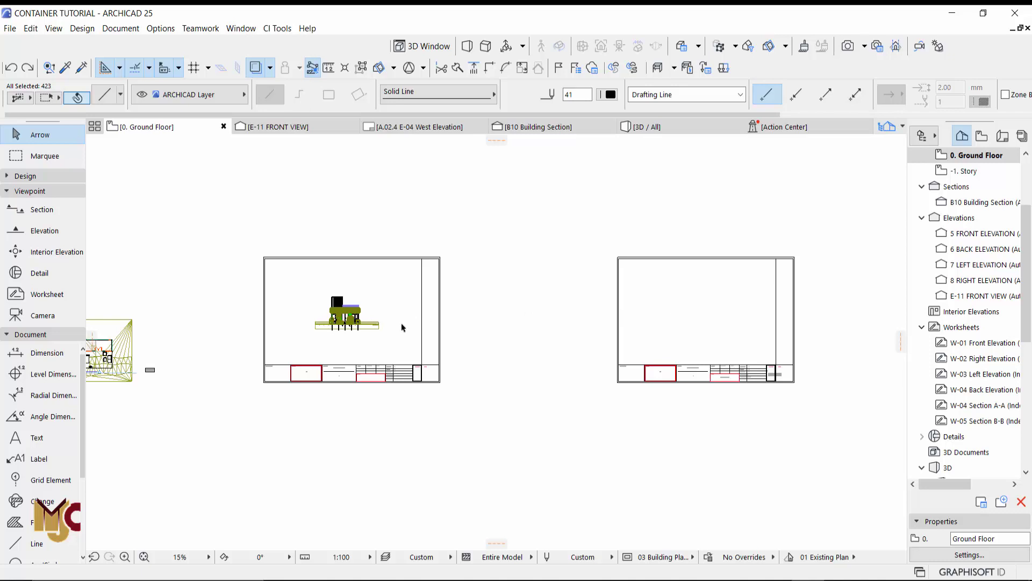
middle_drag(401, 327, 578, 329)
click(557, 403)
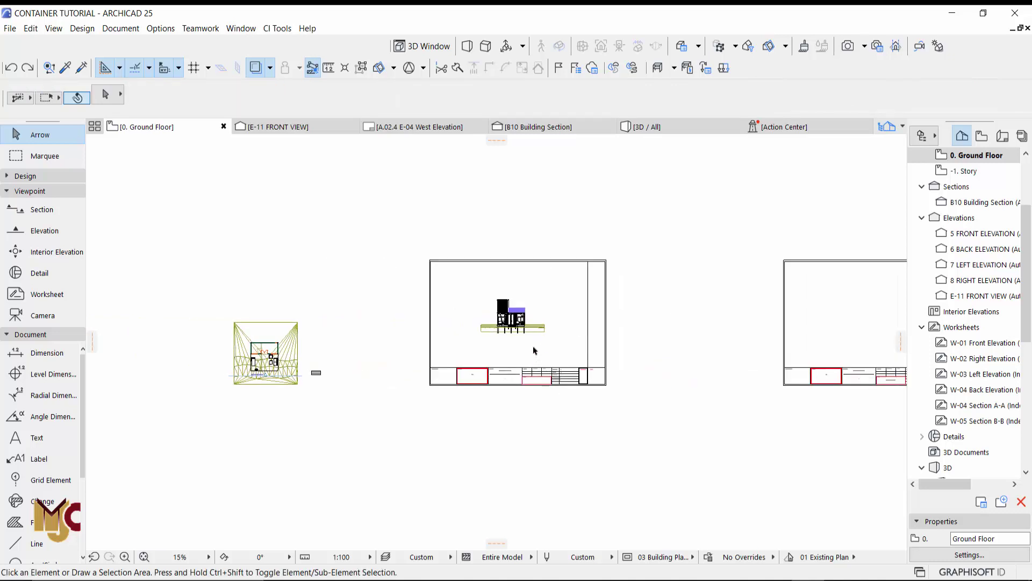
scroll(534, 351, up, 3)
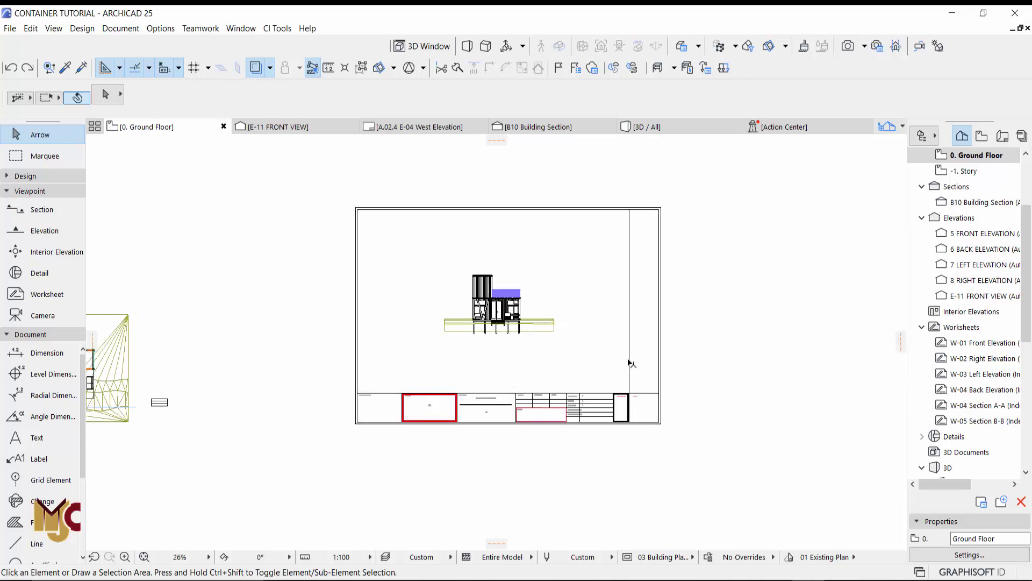
middle_drag(620, 388, 682, 388)
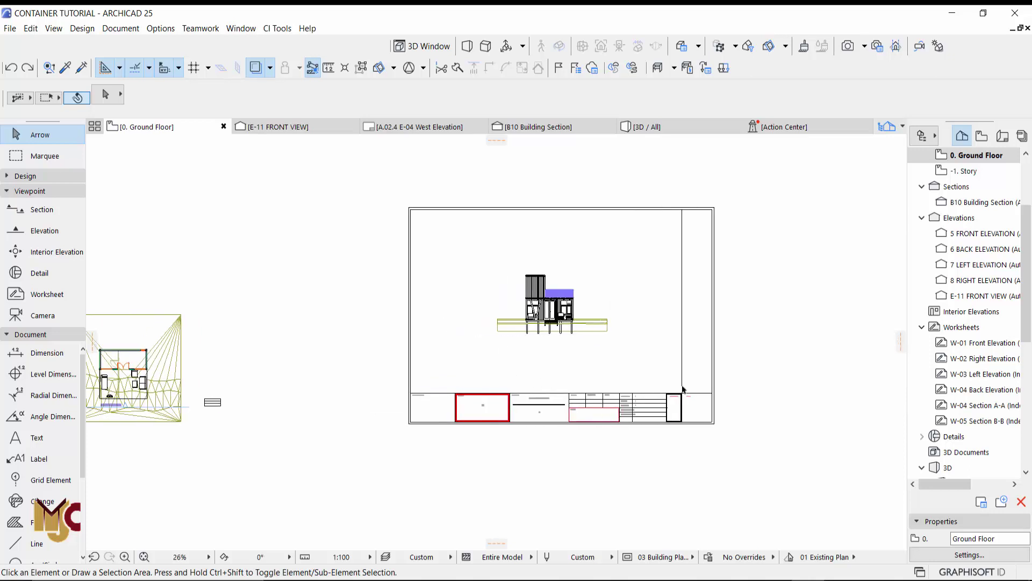
- Open the A3 Landscape master layout from the Layout Book and examine its default title block
click(1003, 136)
scroll(987, 385, down, 2)
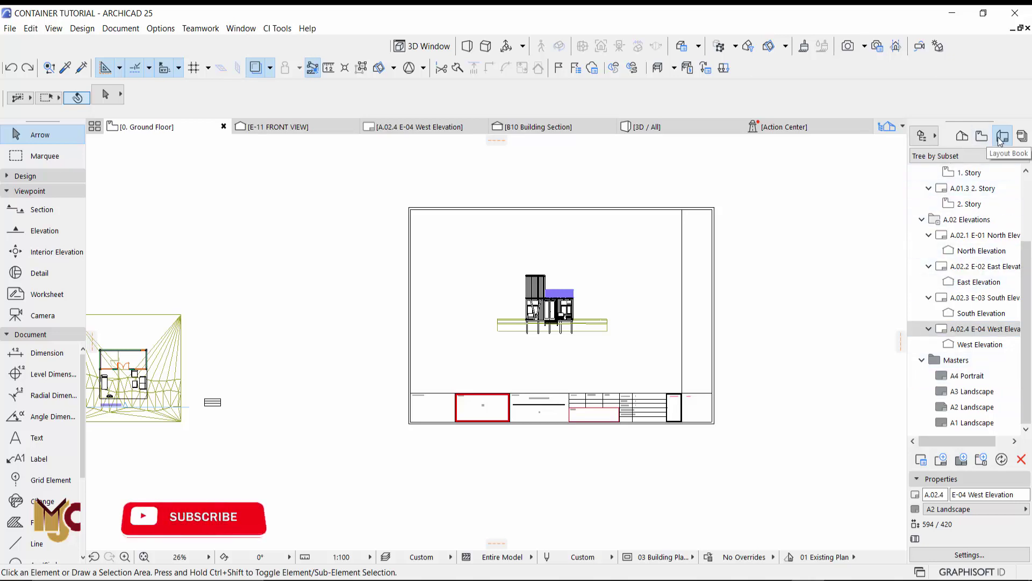
double_click(964, 392)
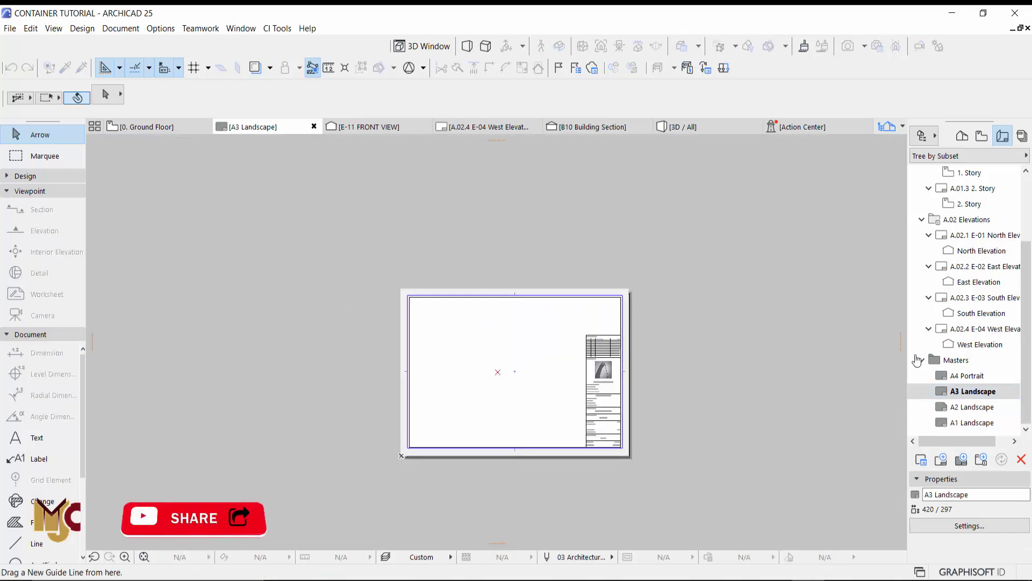
scroll(570, 426, up, 3)
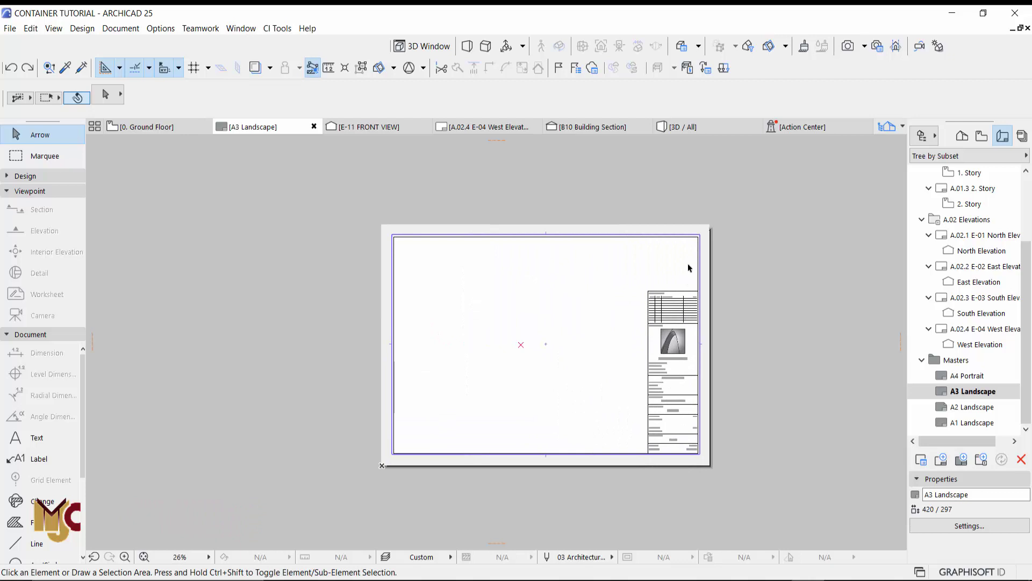
scroll(695, 306, up, 6)
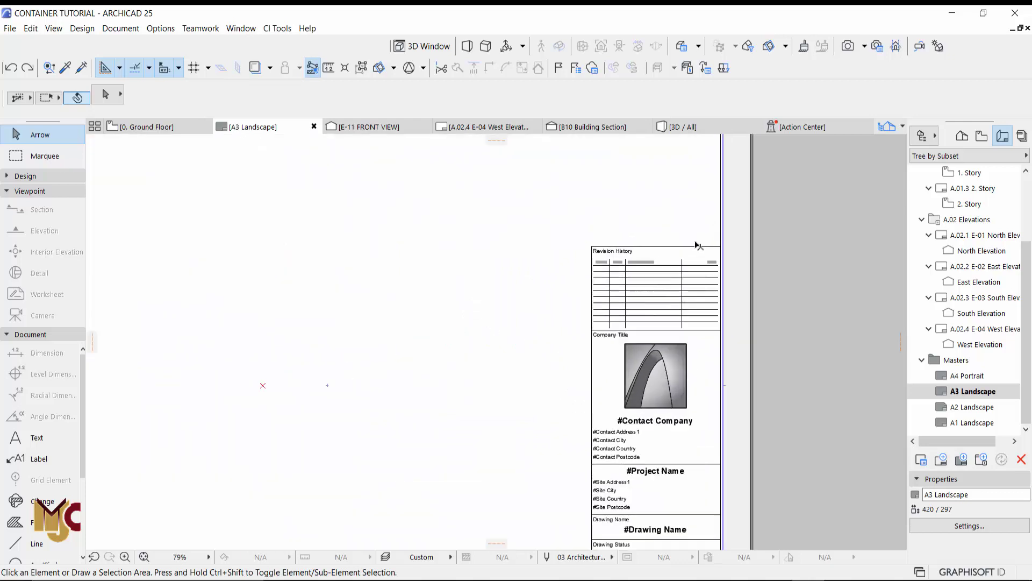
scroll(705, 235, down, 5)
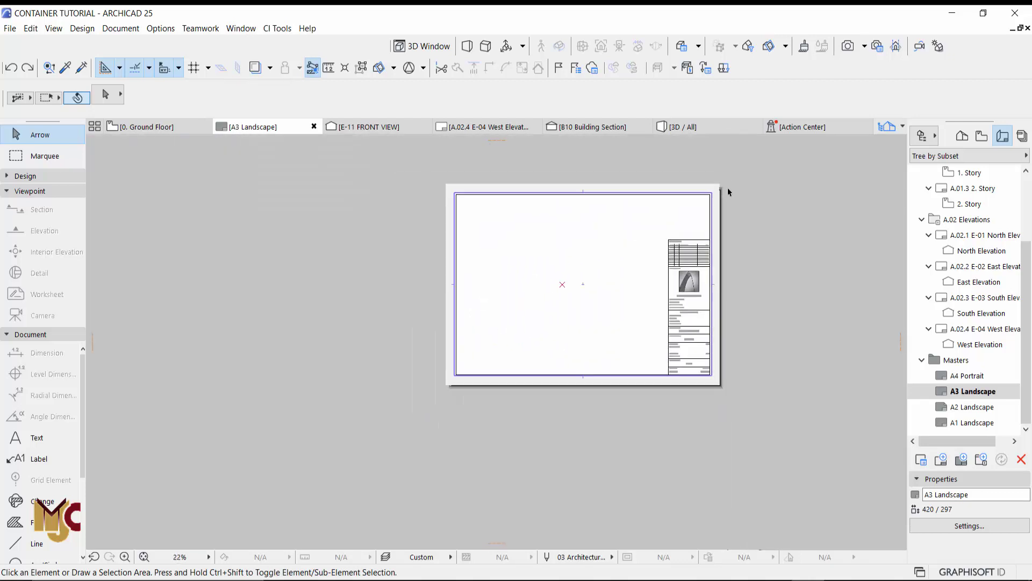
- Select everything on the A3 Landscape master to inspect its border and title block fields, and clear the selection
click(751, 171)
click(388, 418)
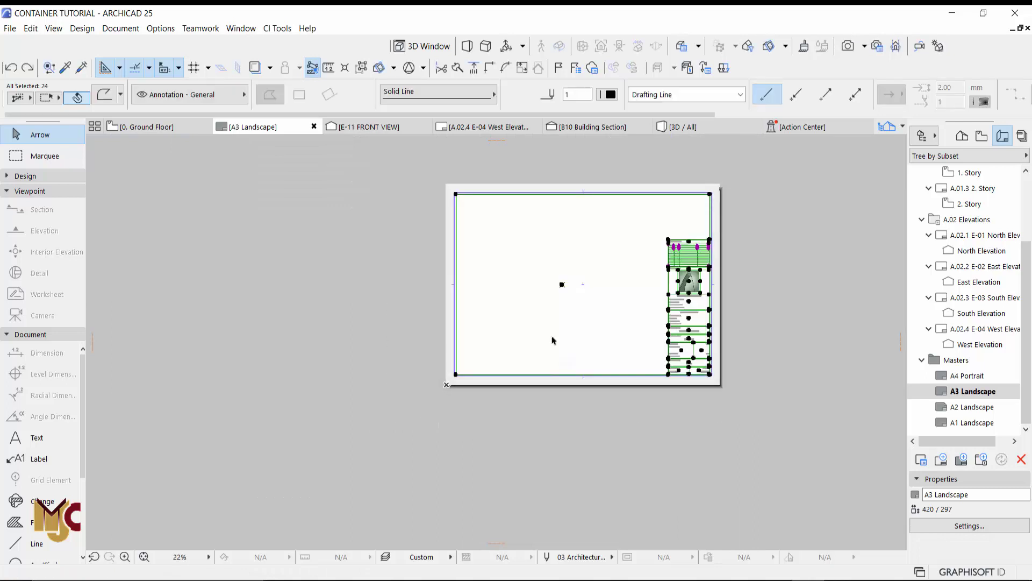
scroll(726, 232, up, 2)
scroll(727, 232, up, 2)
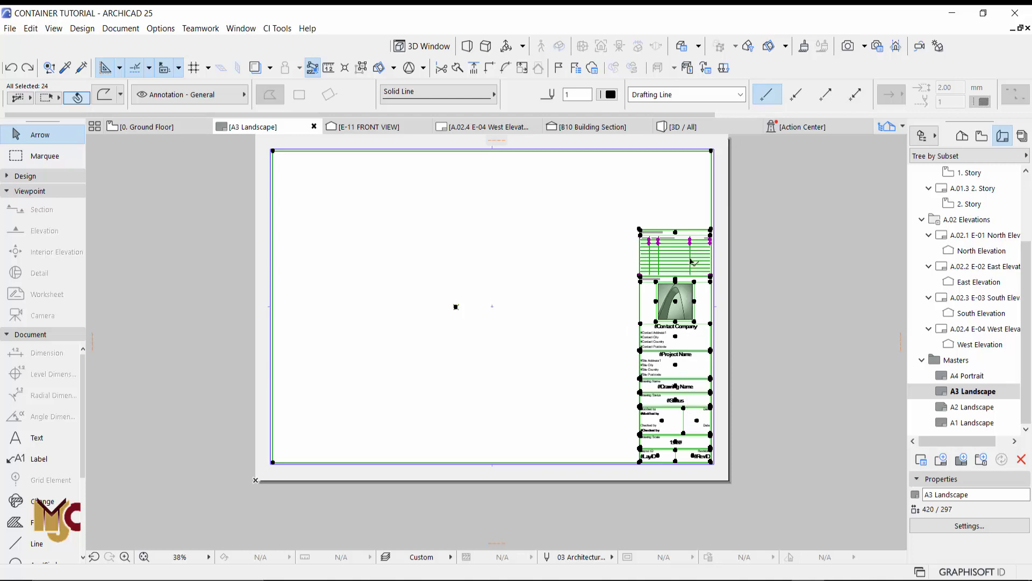
scroll(692, 262, up, 3)
key(Escape)
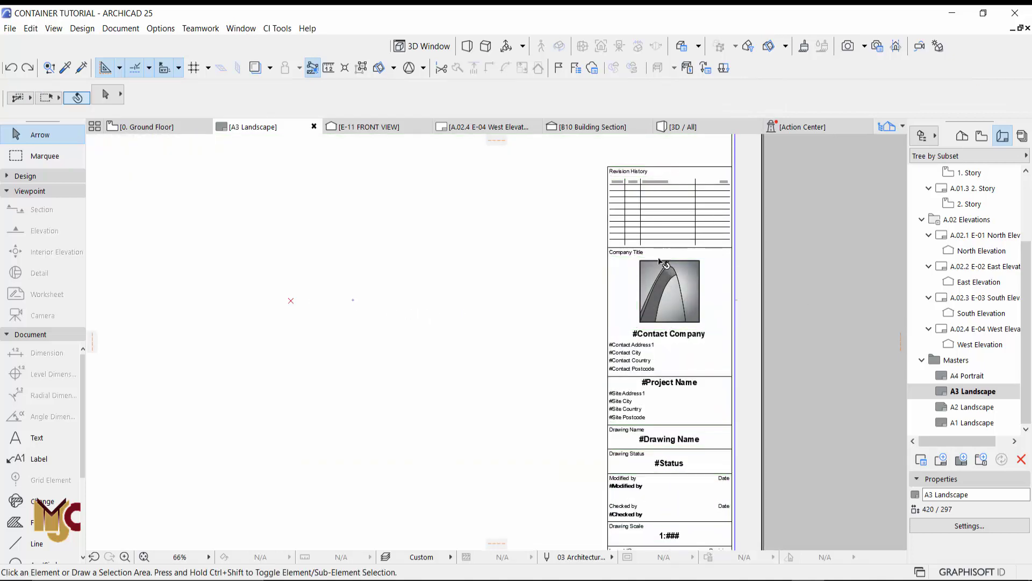
- Delete the default title block, border and central hotspot from the A3 Landscape master layout
scroll(721, 330, down, 3)
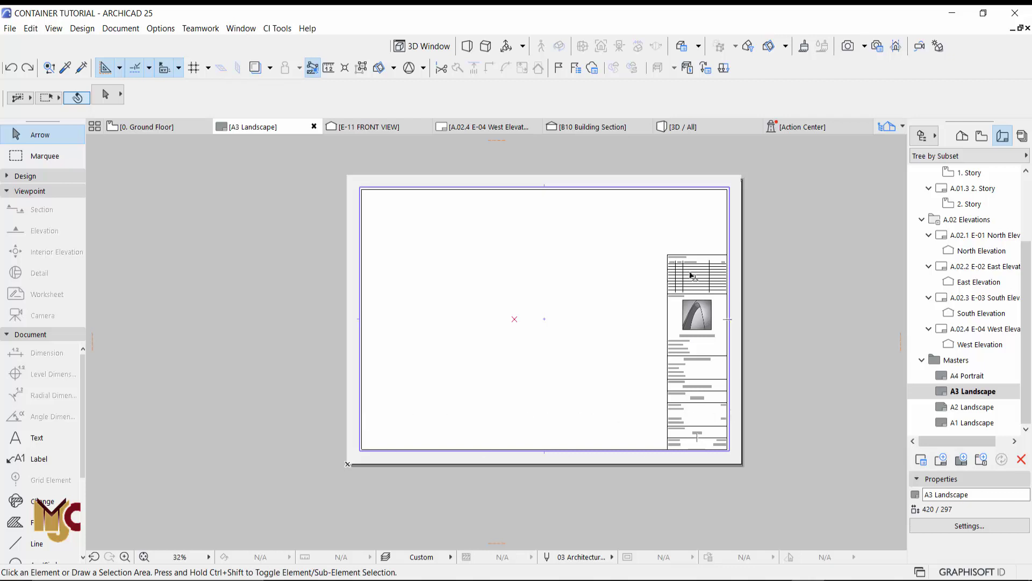
drag(638, 234, 761, 479)
key(Delete)
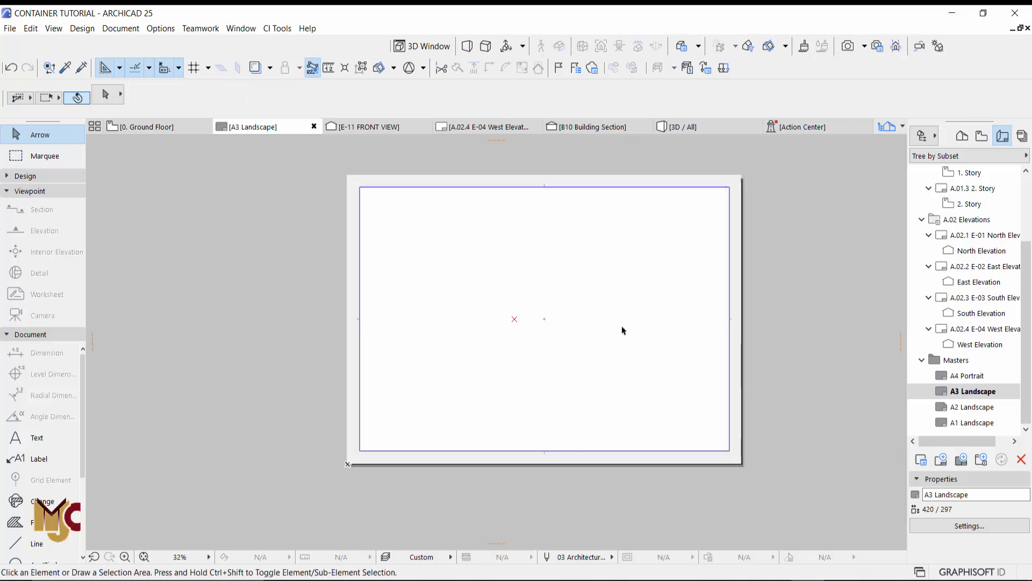
mouse_move(746, 177)
mouse_down()
mouse_move(348, 469)
mouse_move(342, 461)
mouse_up()
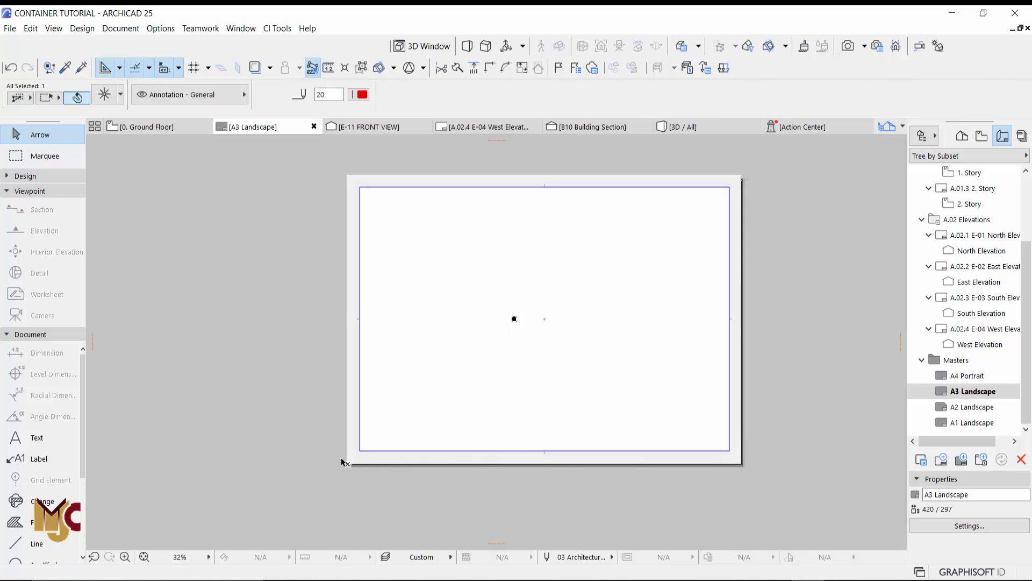
key(Delete)
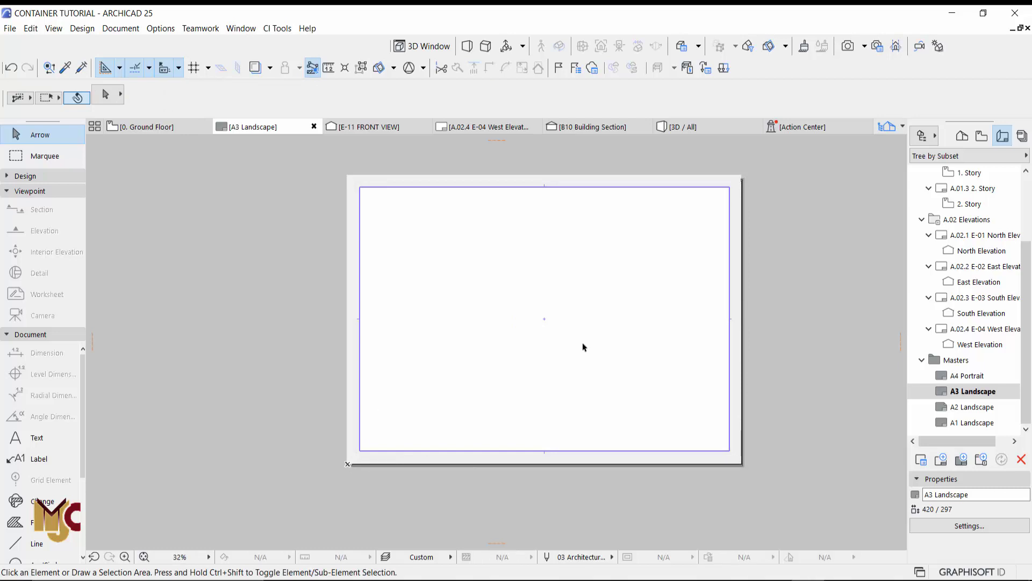
- Return to the ground floor plan and delete the pasted front elevation from inside the title block sheet
click(171, 127)
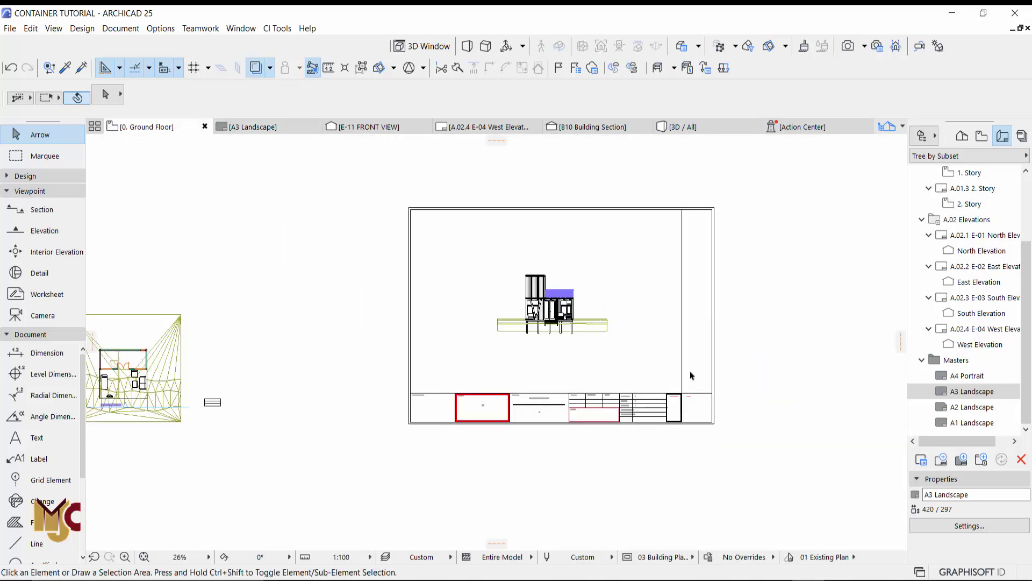
scroll(484, 396, down, 1)
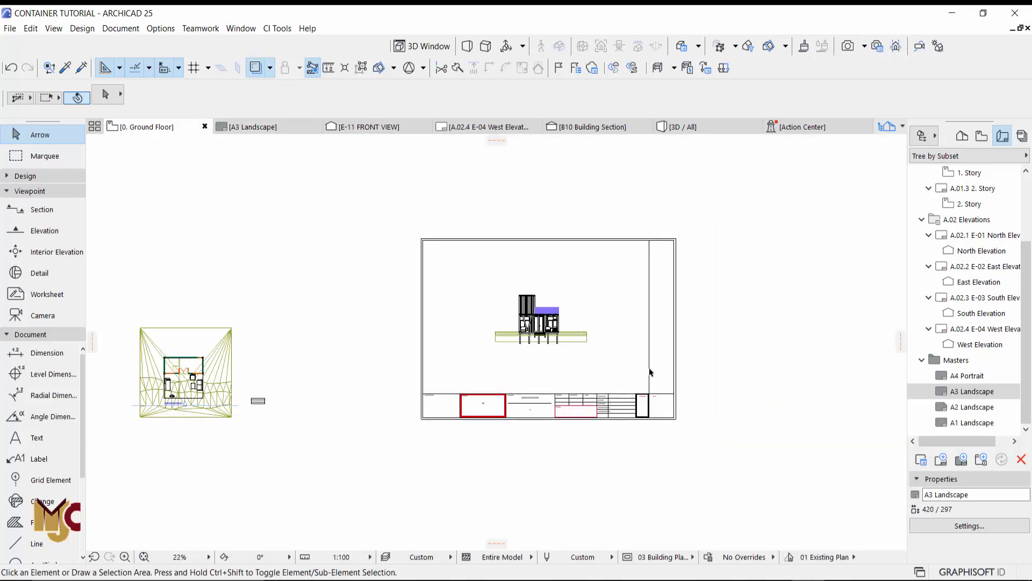
click(604, 292)
click(478, 369)
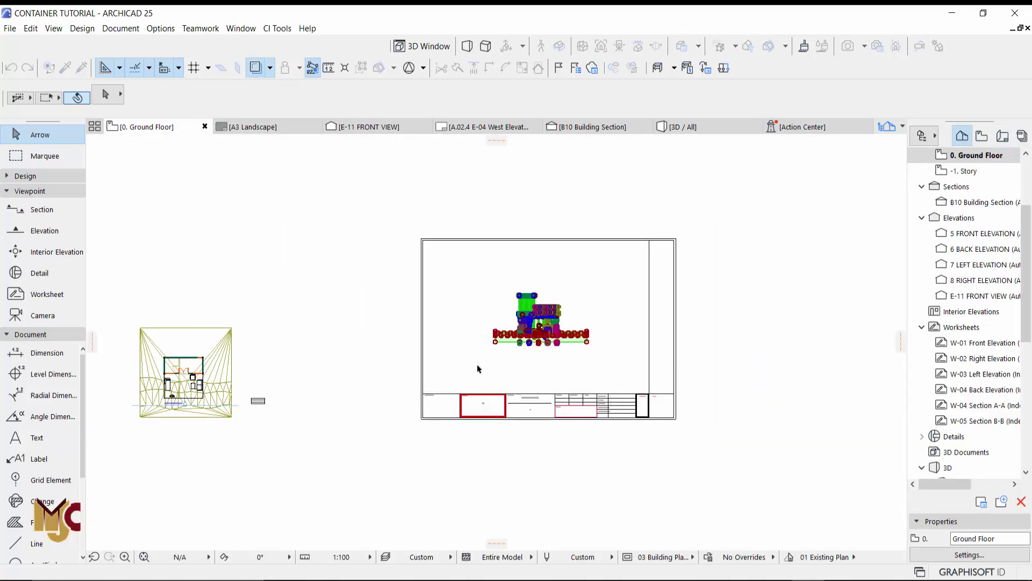
key(Delete)
click(696, 219)
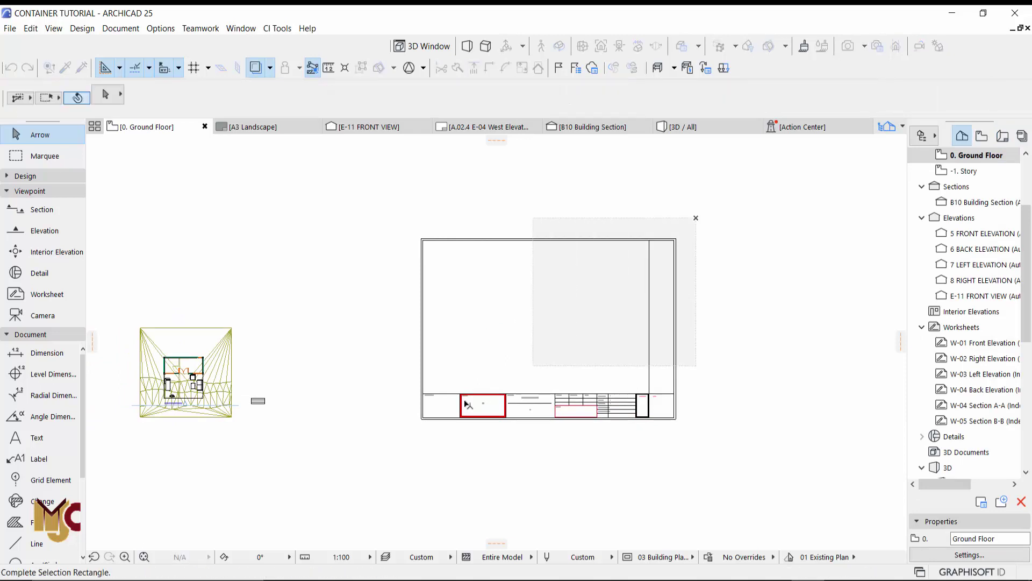
click(384, 451)
scroll(553, 388, up, 2)
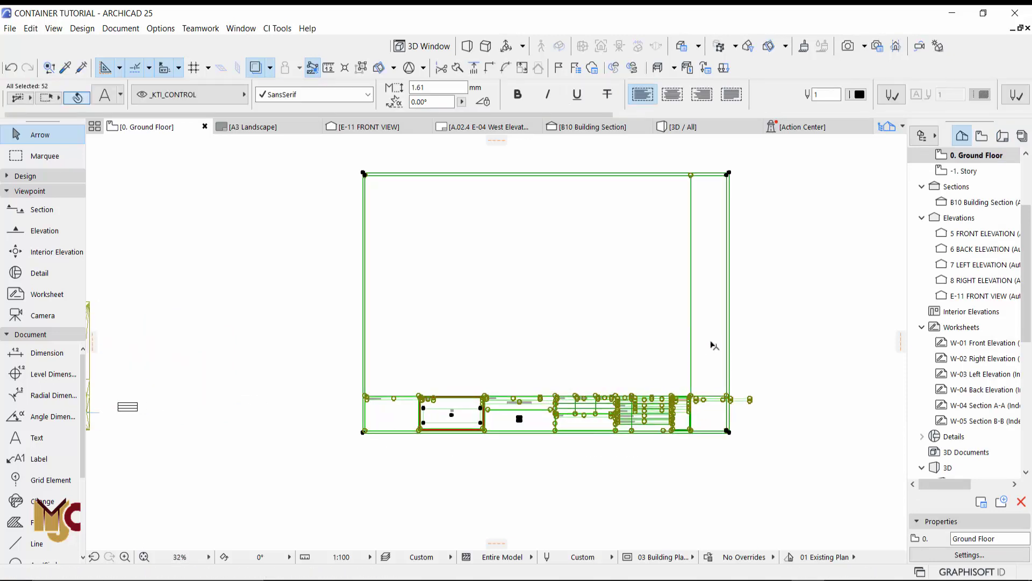
key(Escape)
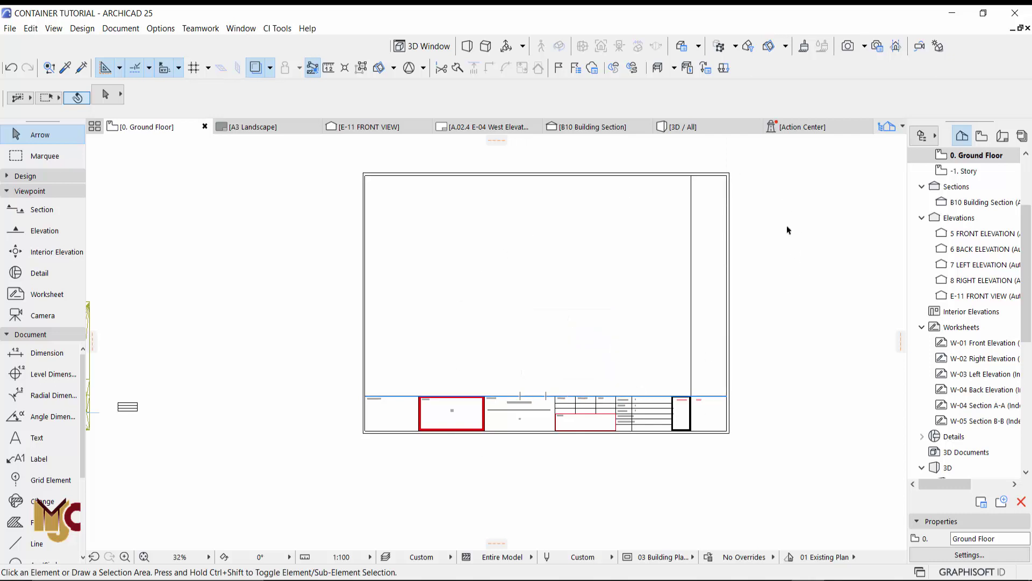
click(722, 227)
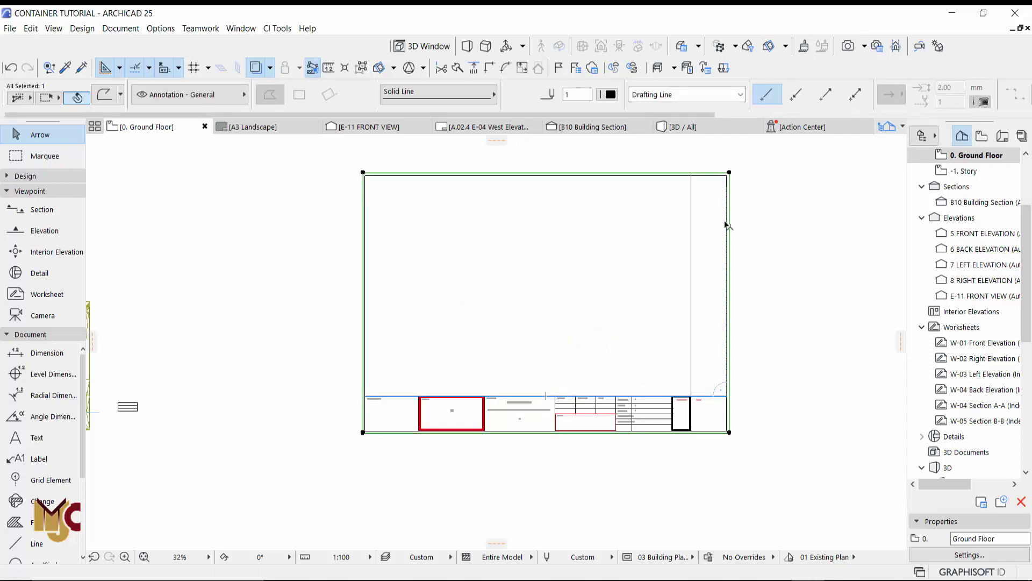
key(ctrl+a)
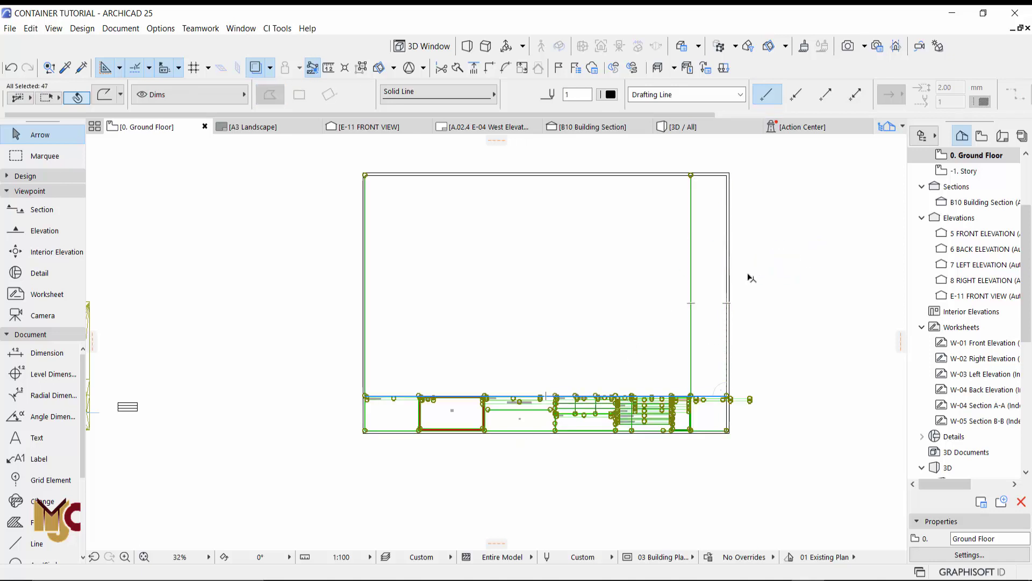
click(788, 183)
- Copy the whole custom title block sheet and paste it into the A3 Landscape master, showing and unlocking the related layers
drag(788, 156, 328, 466)
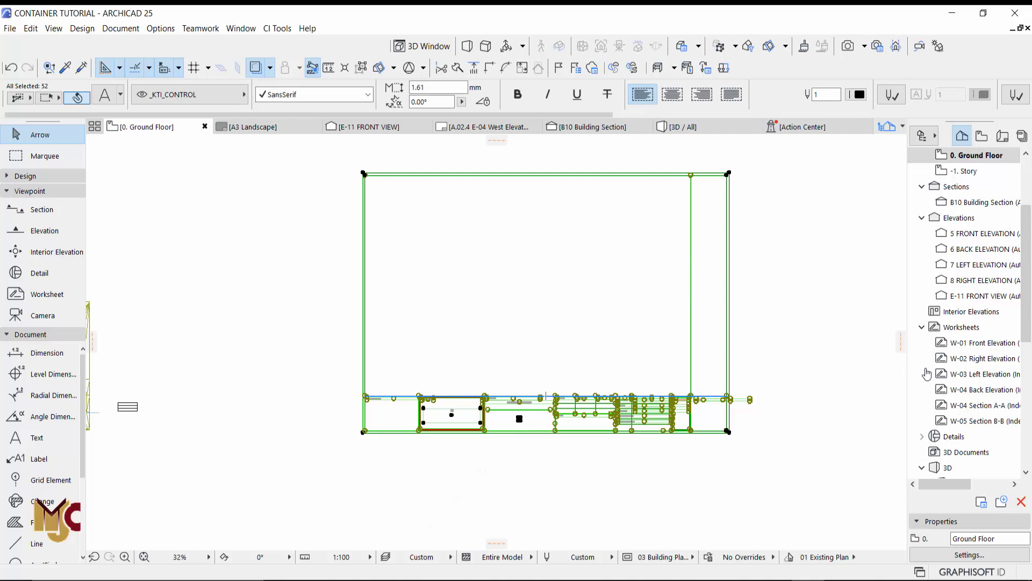
click(1003, 135)
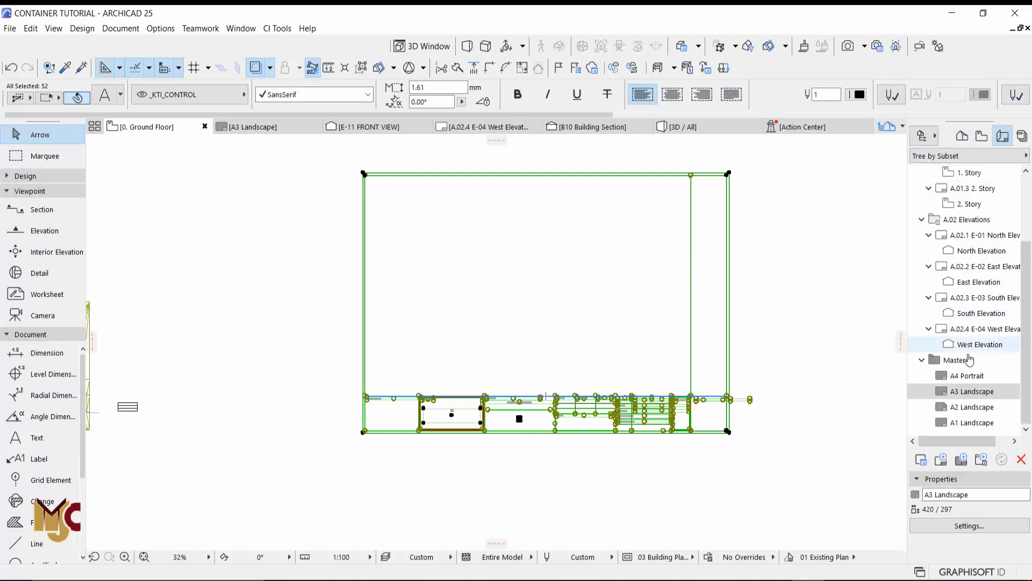
double_click(969, 393)
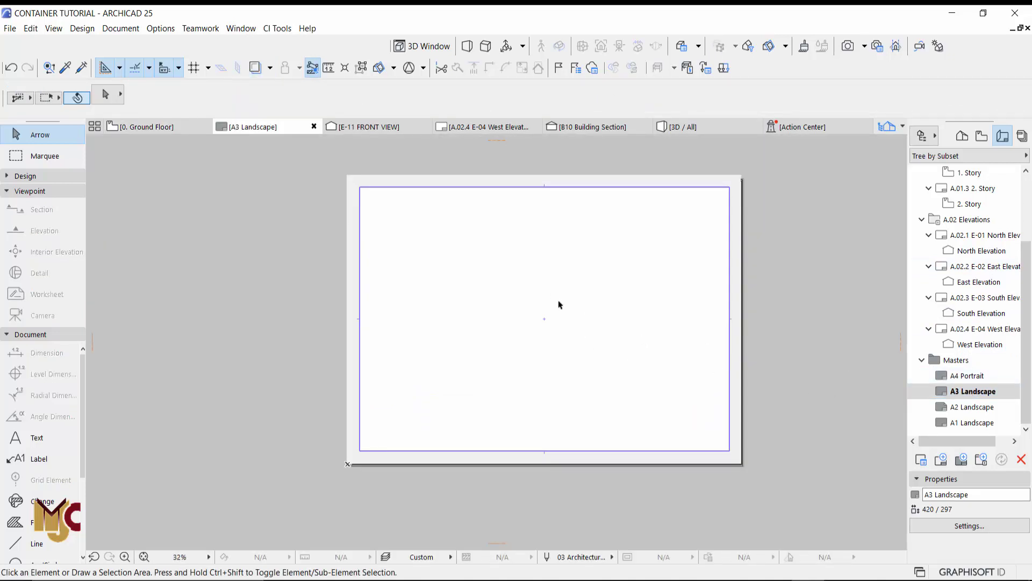
key(ctrl+v)
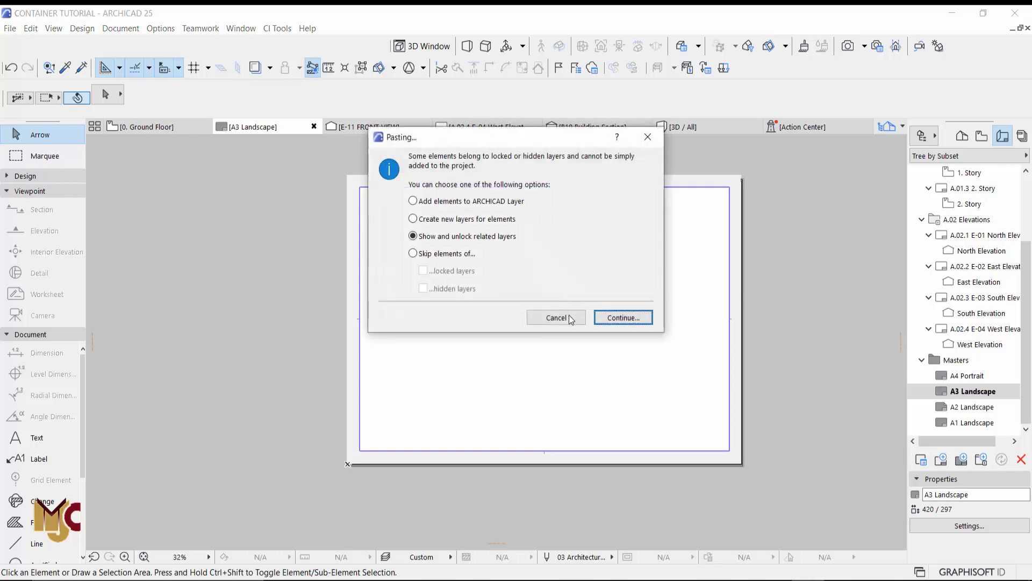
click(622, 319)
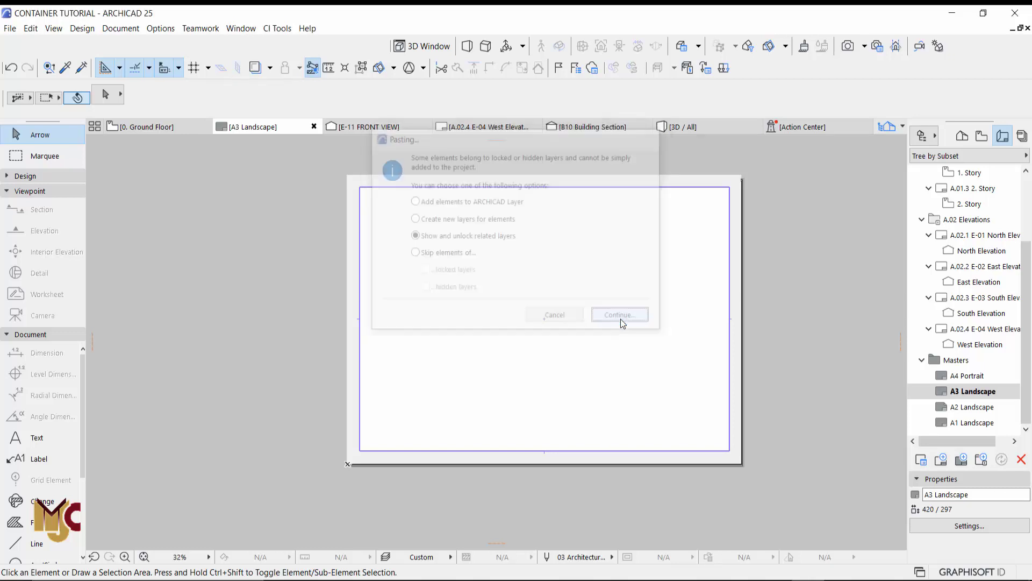
- Complete the paste of the custom title block sheet and place it on the empty area to the right of the A3 layout
click(597, 308)
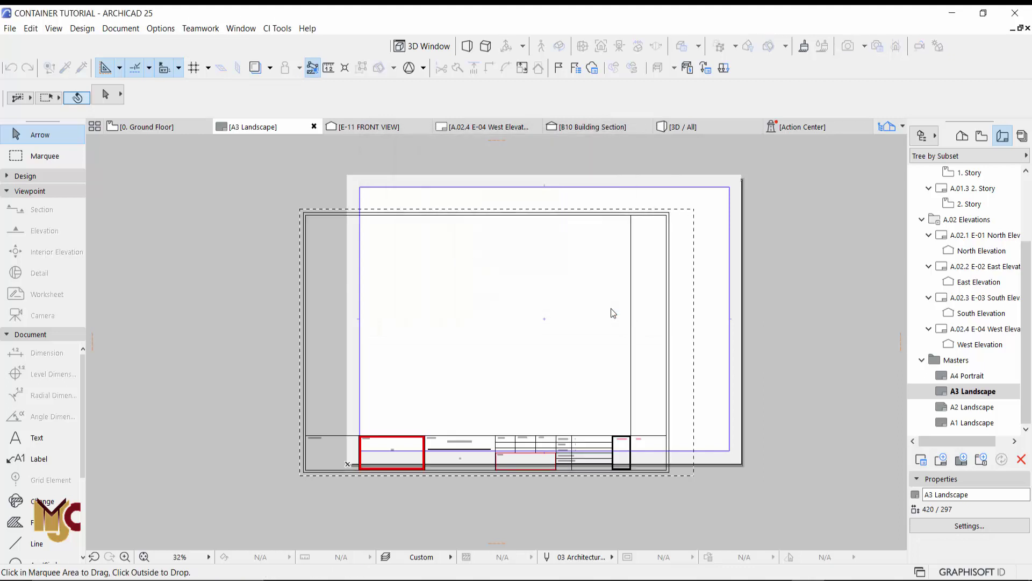
click(544, 334)
click(606, 316)
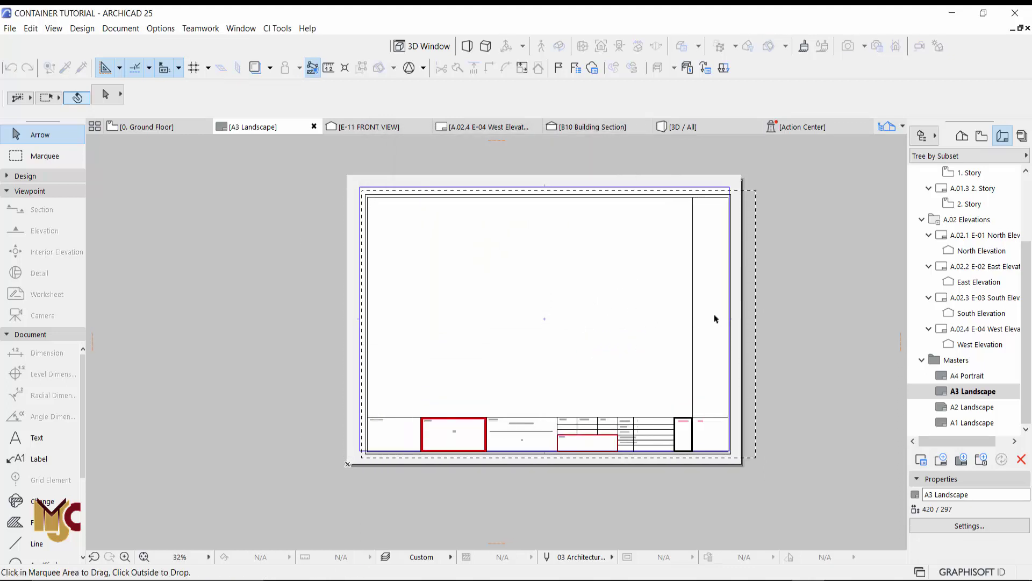
scroll(425, 313, down, 1)
scroll(436, 312, down, 1)
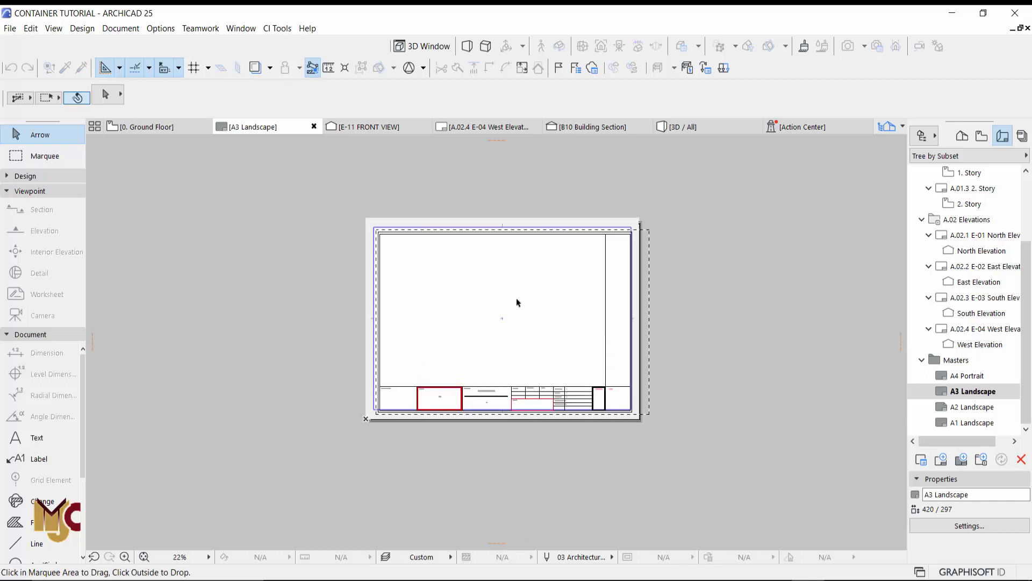
scroll(392, 369, down, 1)
click(453, 325)
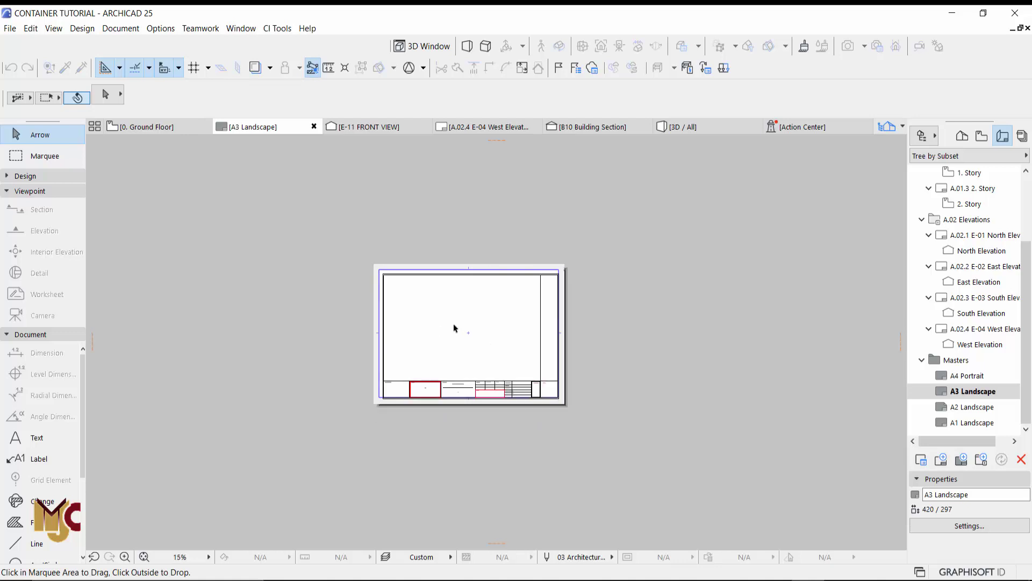
click(733, 286)
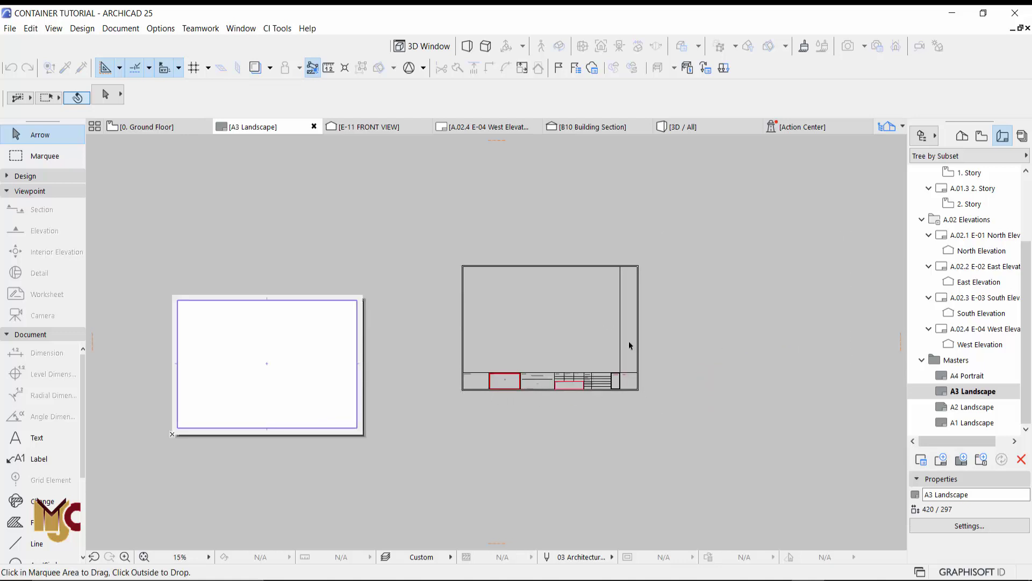
drag(670, 252, 411, 467)
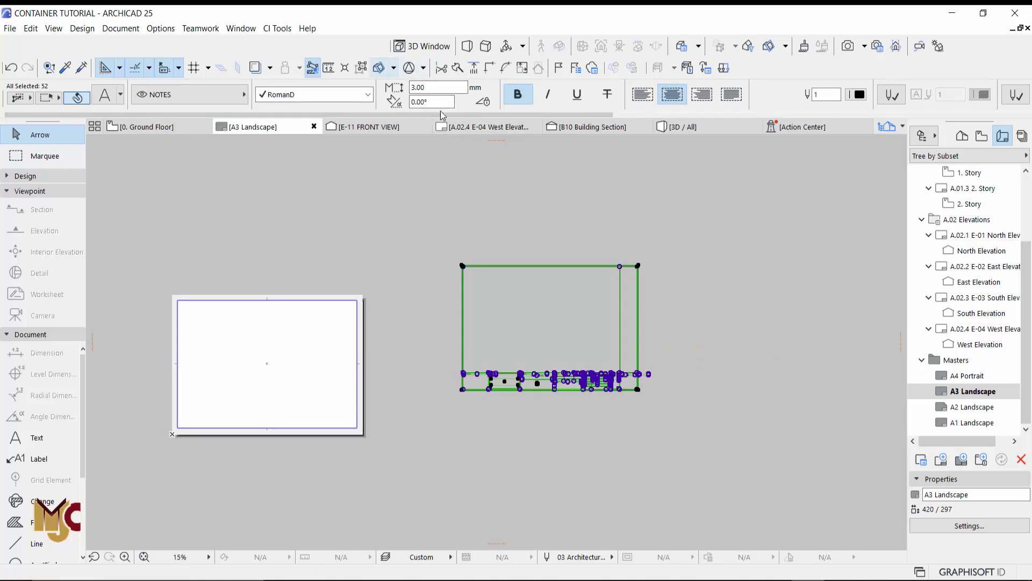
mouse_move(450, 132)
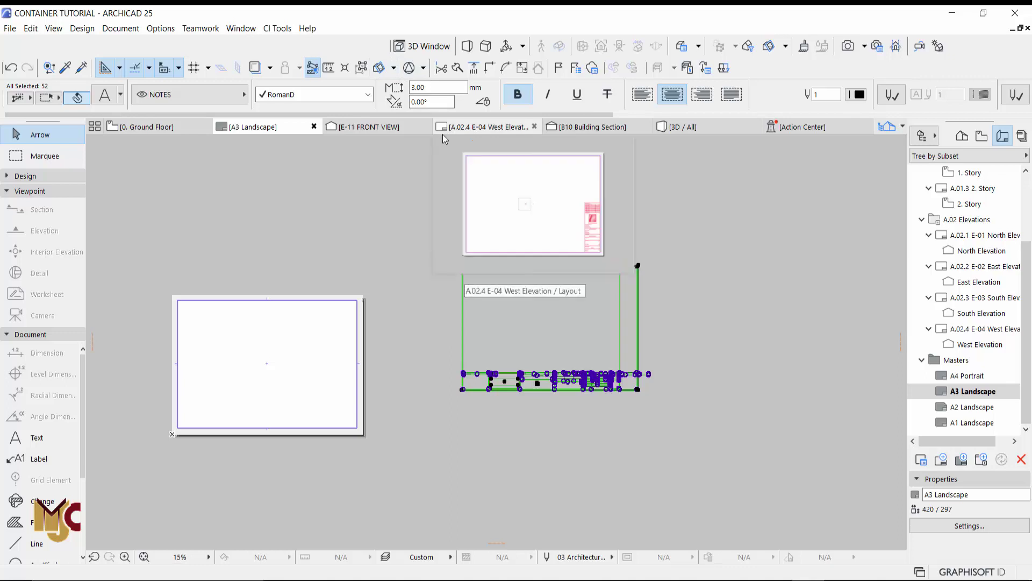
click(786, 259)
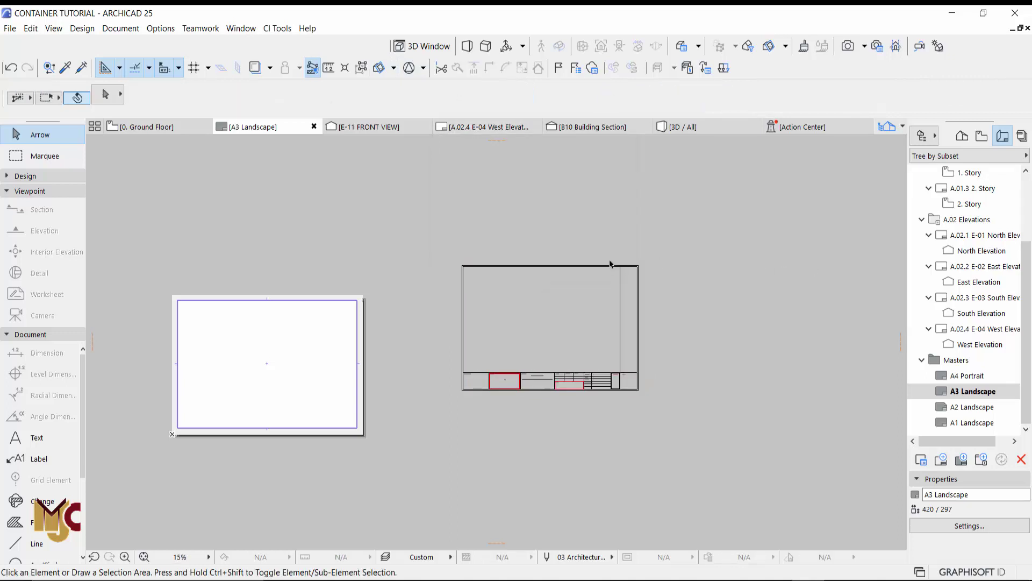
- Select the whole pasted title block sheet and try to resize it graphically along its bottom edge
drag(650, 256, 429, 422)
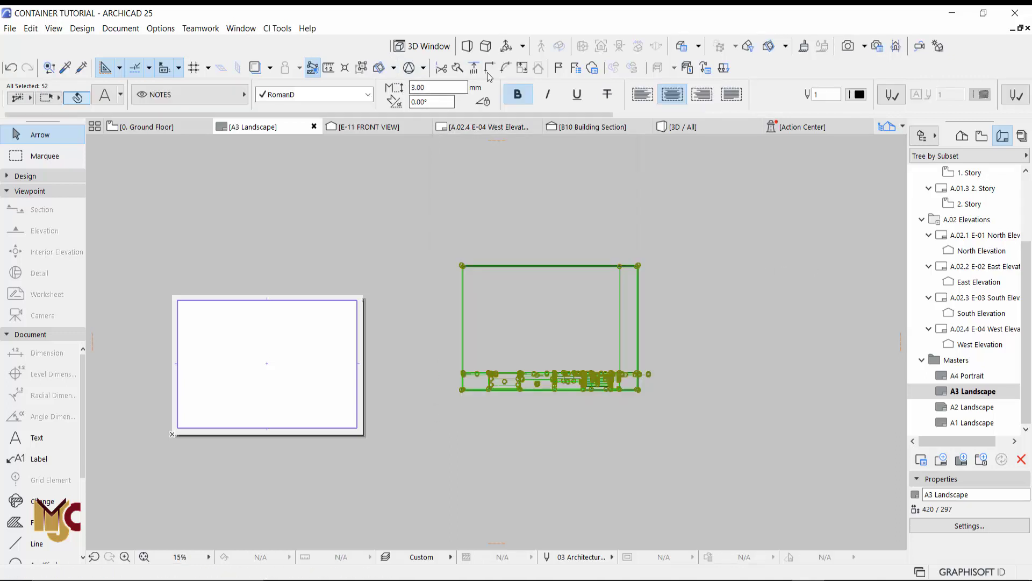
click(520, 68)
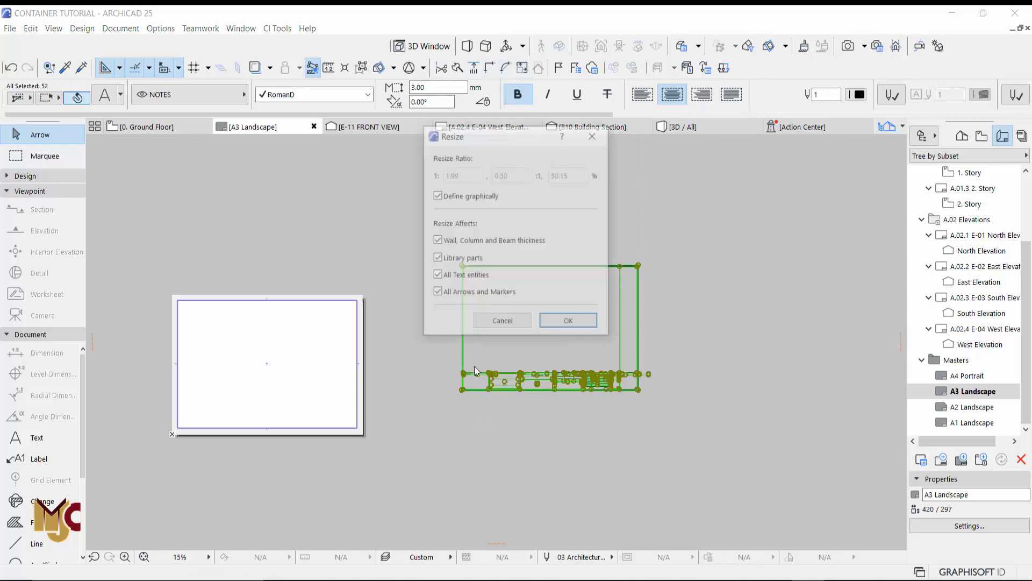
click(566, 324)
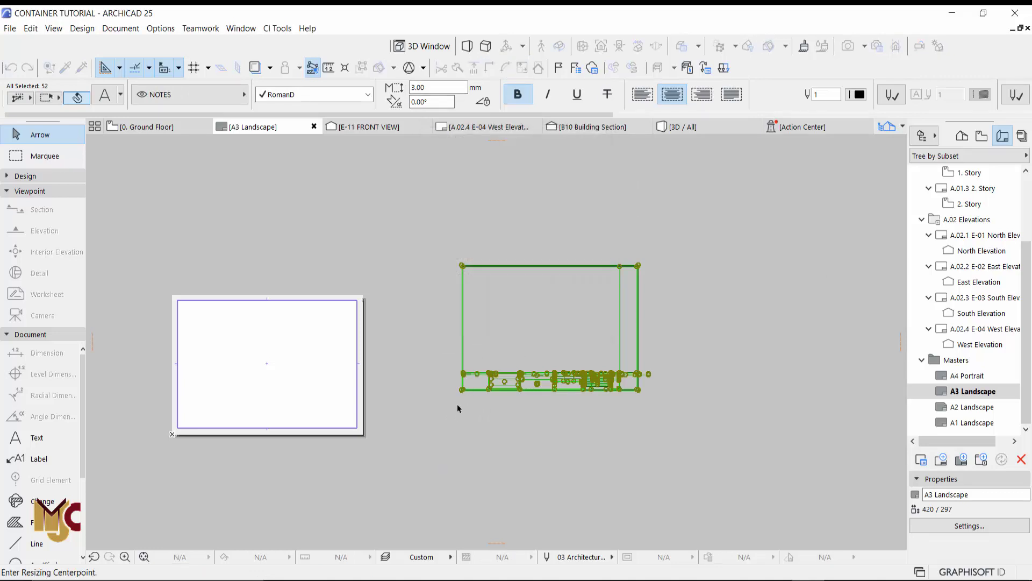
click(638, 390)
scroll(425, 413, down, 2)
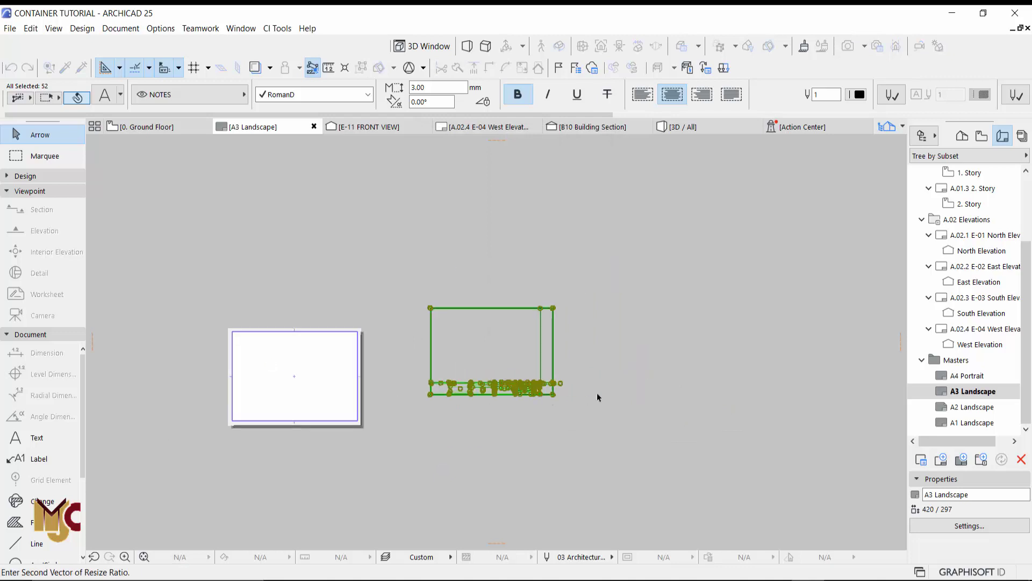
key(Escape)
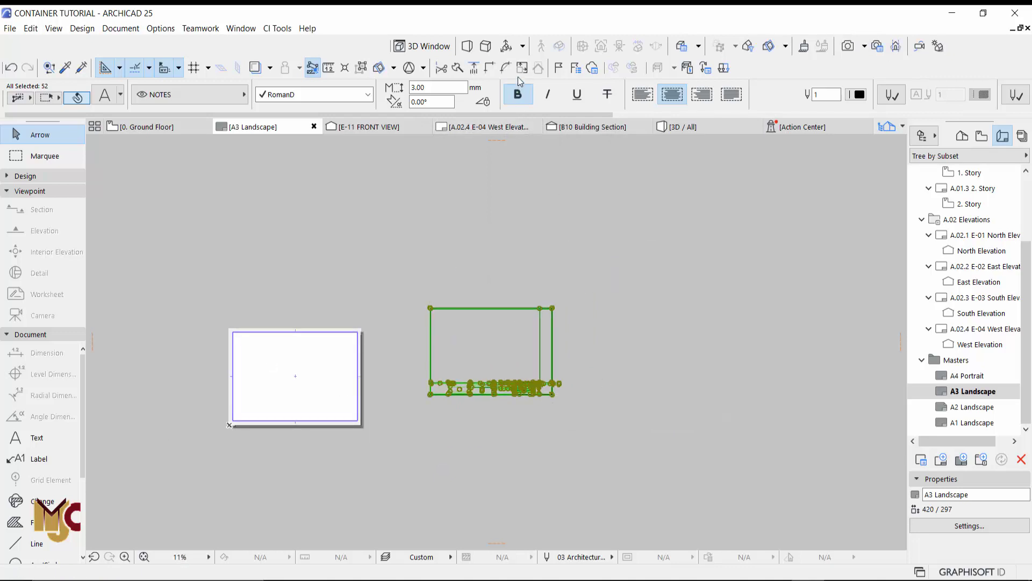
- Enlarge the selected sheet graphically from its lower-left corner to about 1438 mm wide, including texts, library parts and markers, and clear the selection
key(ctrl+k)
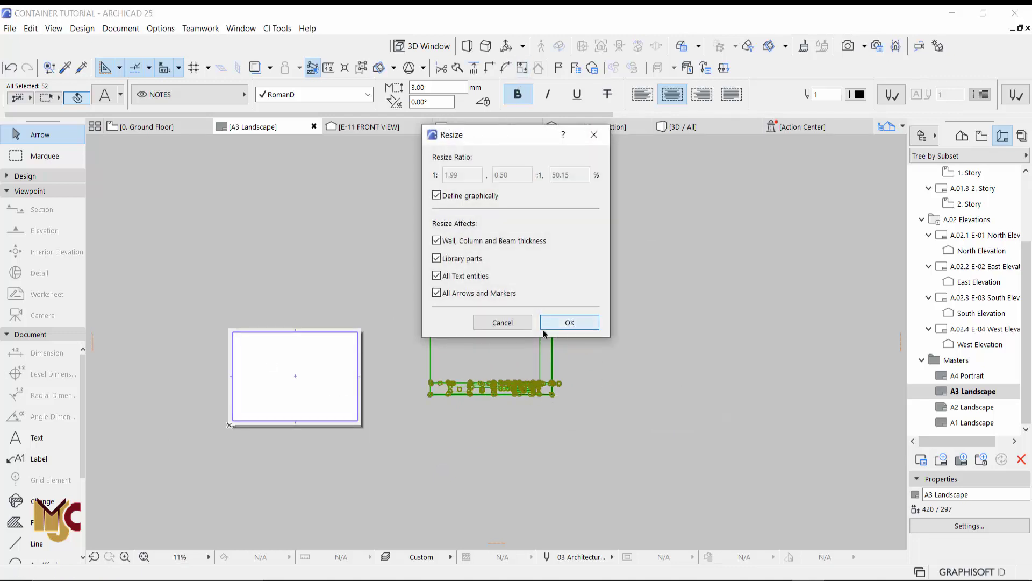
click(570, 322)
scroll(449, 395, up, 2)
click(416, 394)
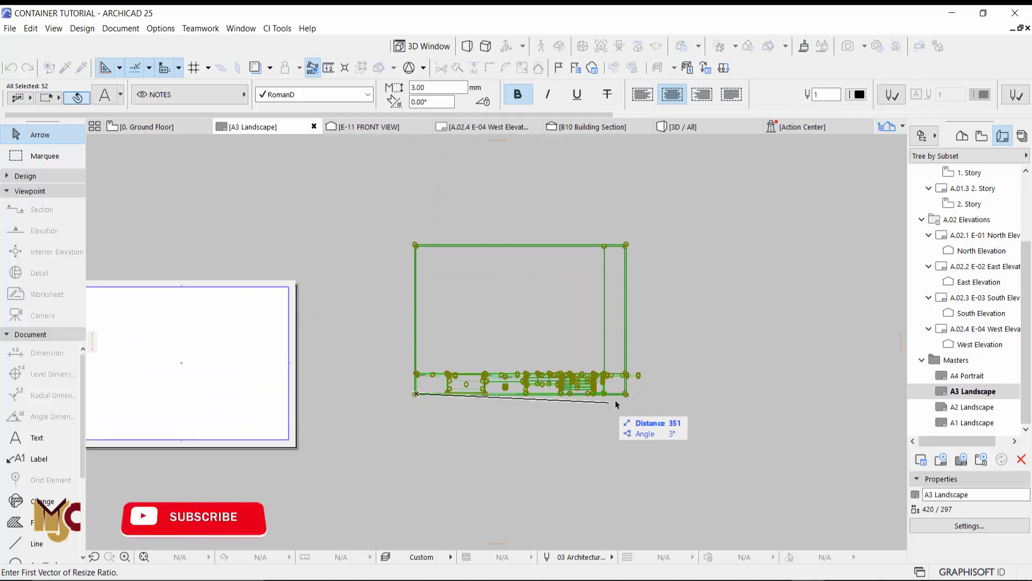
click(644, 397)
scroll(644, 397, down, 2)
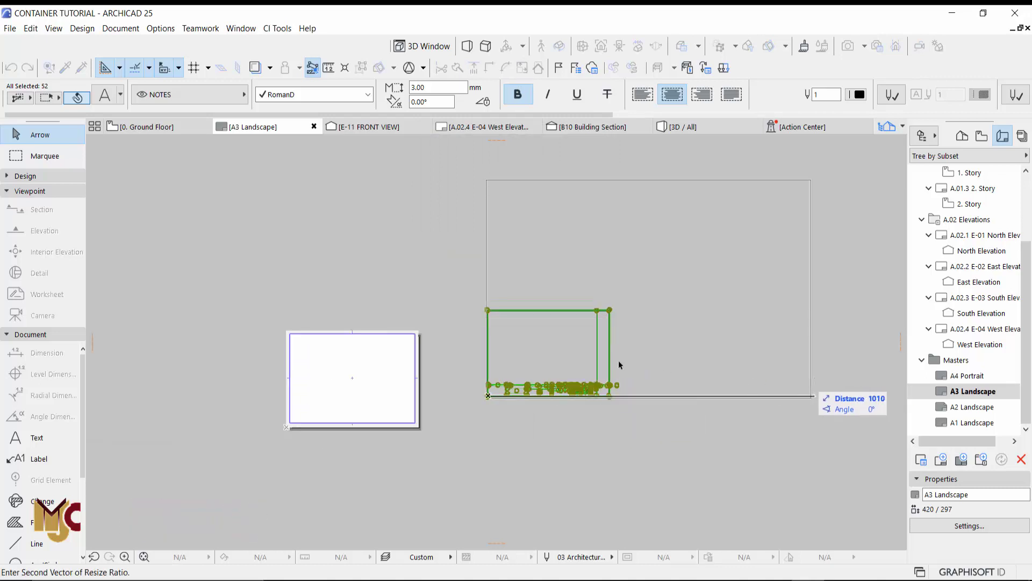
scroll(619, 364, down, 2)
click(818, 363)
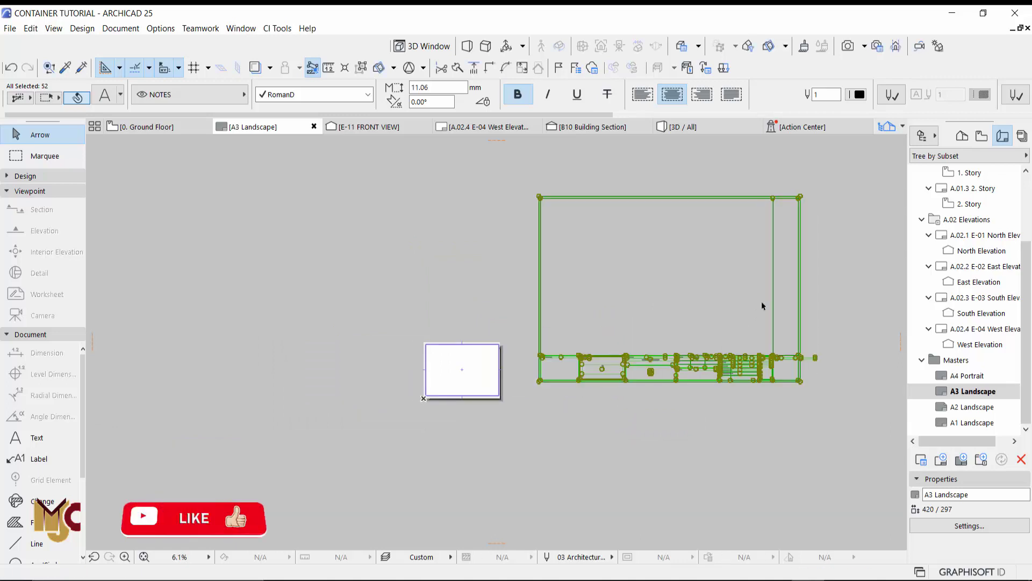
click(822, 301)
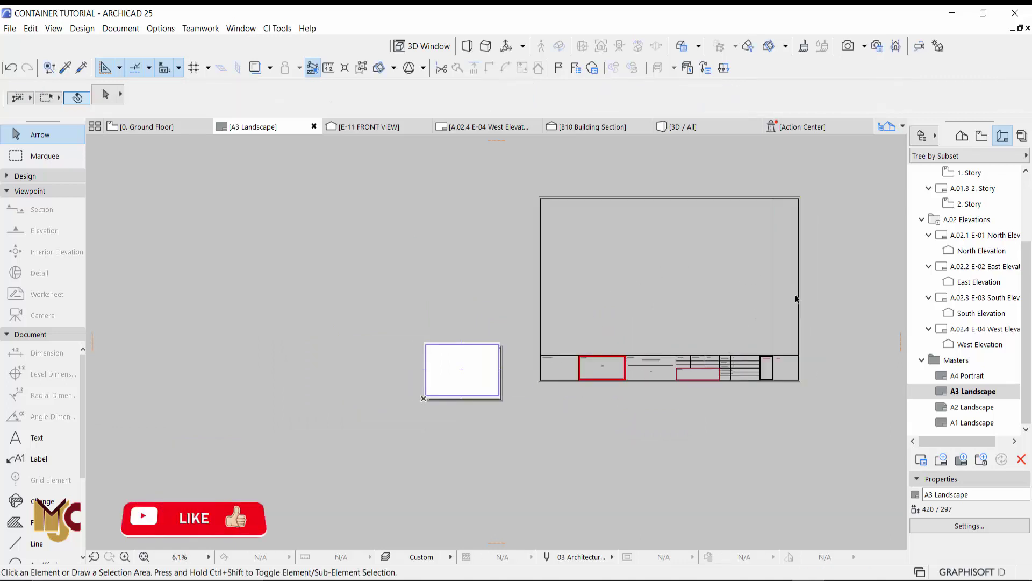
- Select the whole enlarged sheet and move its outer lower-left corner onto the lower-left corner of the A3 layout's margin frame
scroll(462, 395, up, 4)
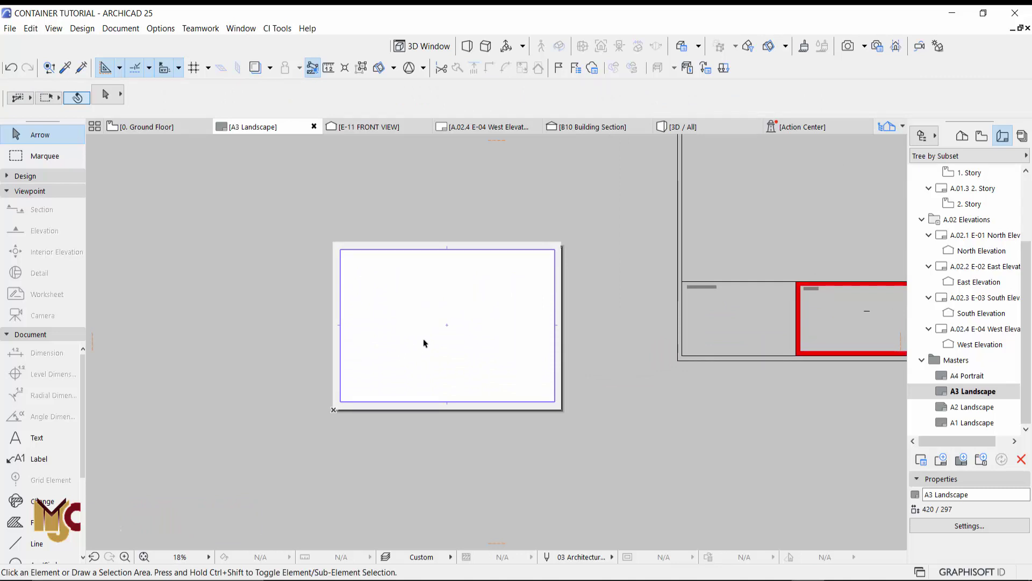
scroll(362, 377, up, 1)
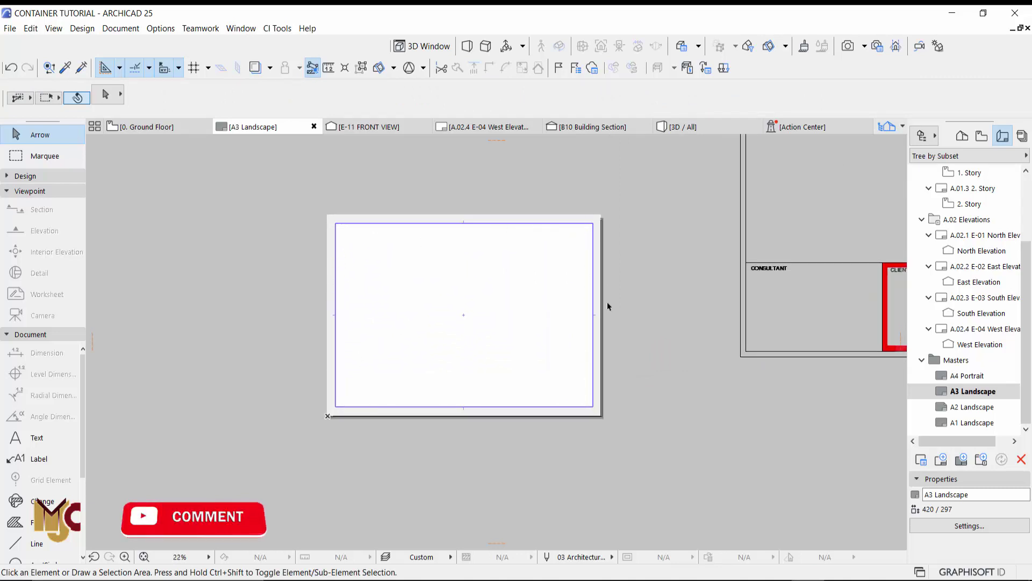
scroll(409, 282, down, 5)
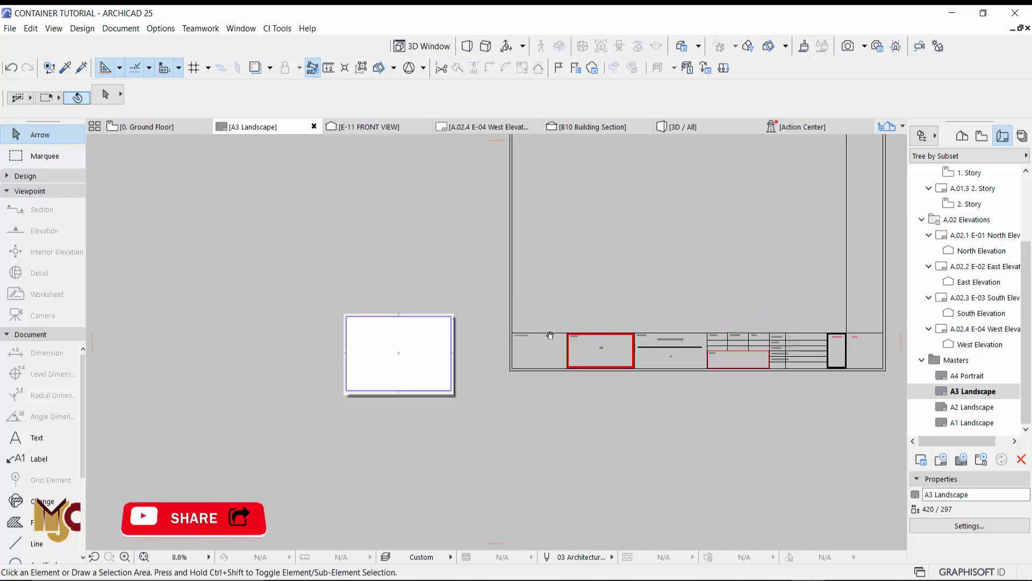
drag(819, 172, 507, 388)
scroll(537, 352, up, 3)
scroll(541, 327, up, 5)
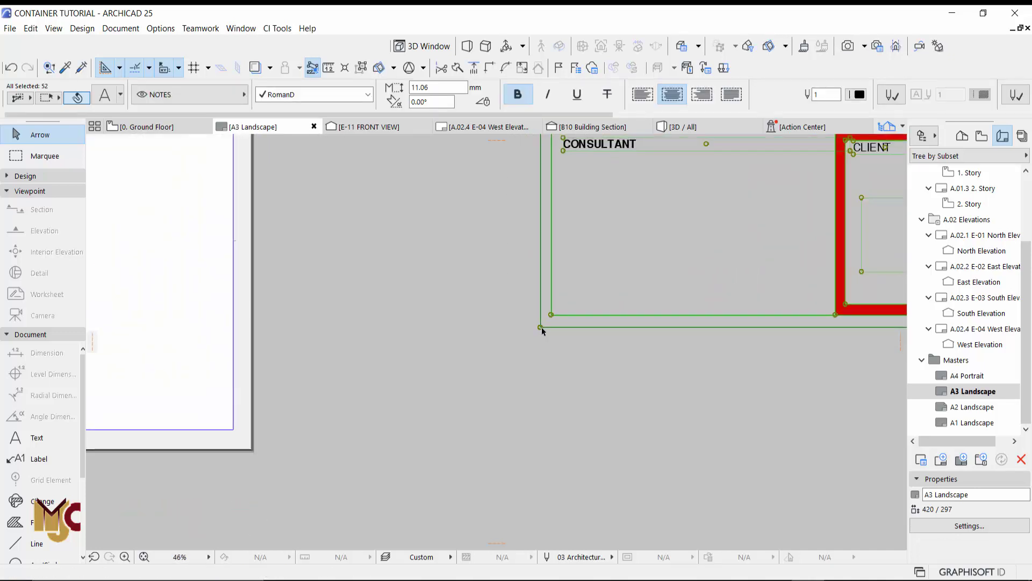
key(ctrl+d)
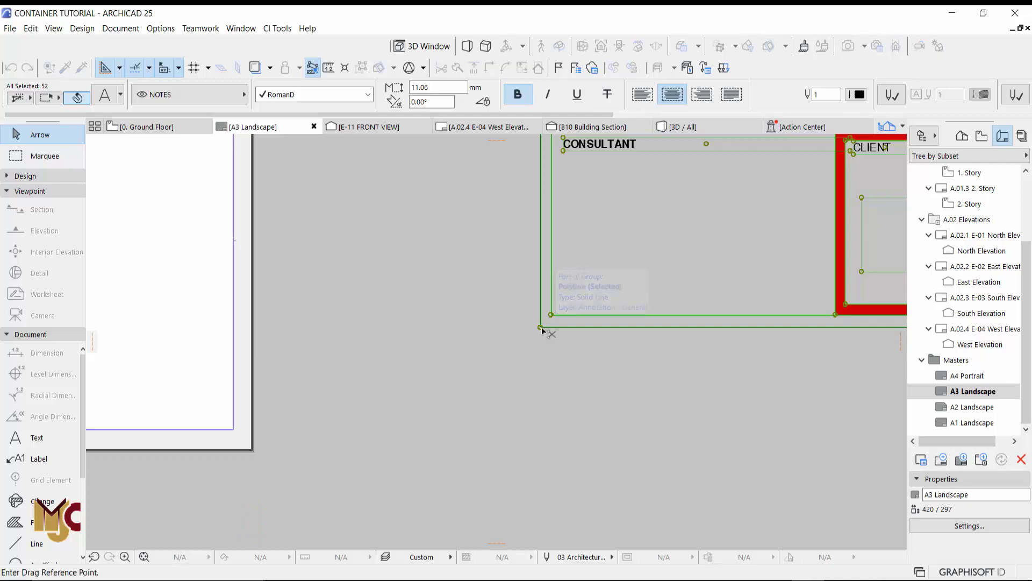
click(541, 327)
scroll(638, 327, down, 2)
scroll(385, 377, up, 2)
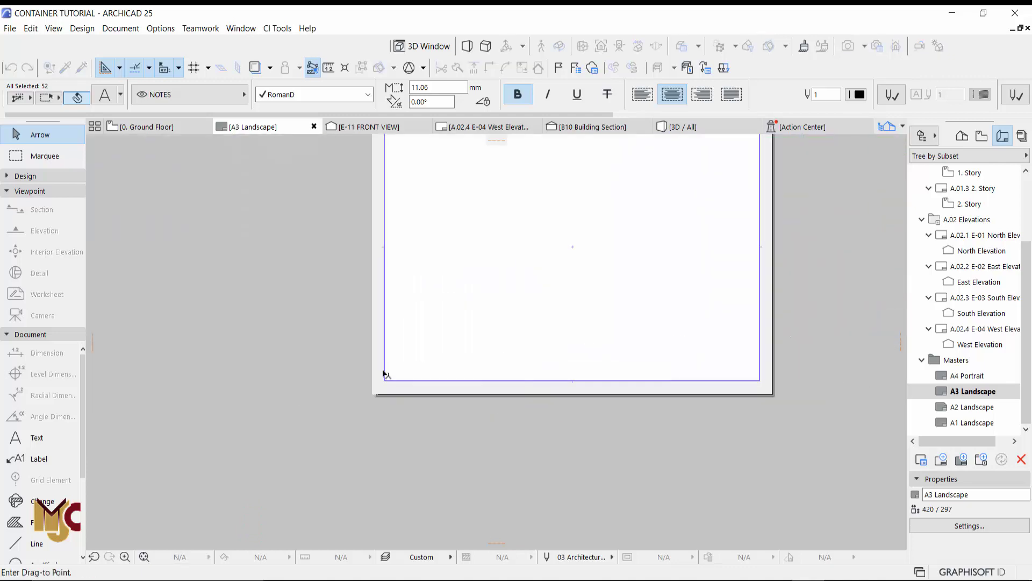
click(385, 390)
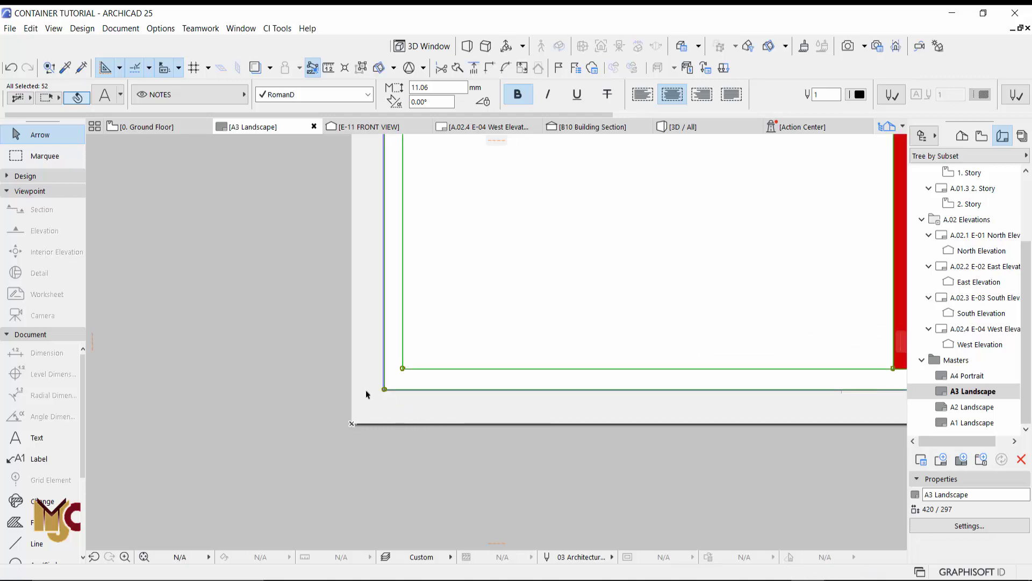
scroll(367, 391, down, 4)
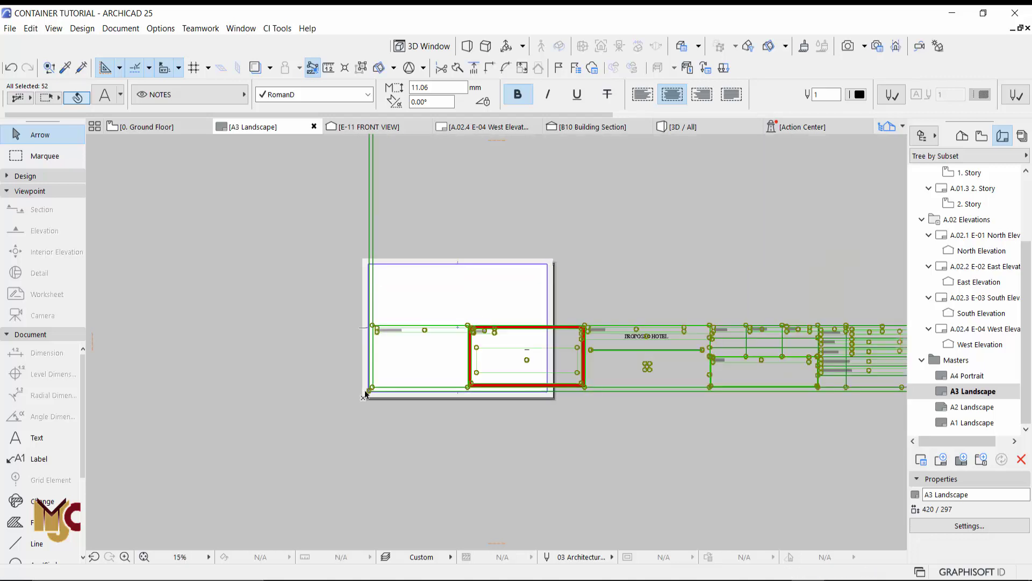
scroll(365, 394, down, 1)
scroll(368, 394, up, 3)
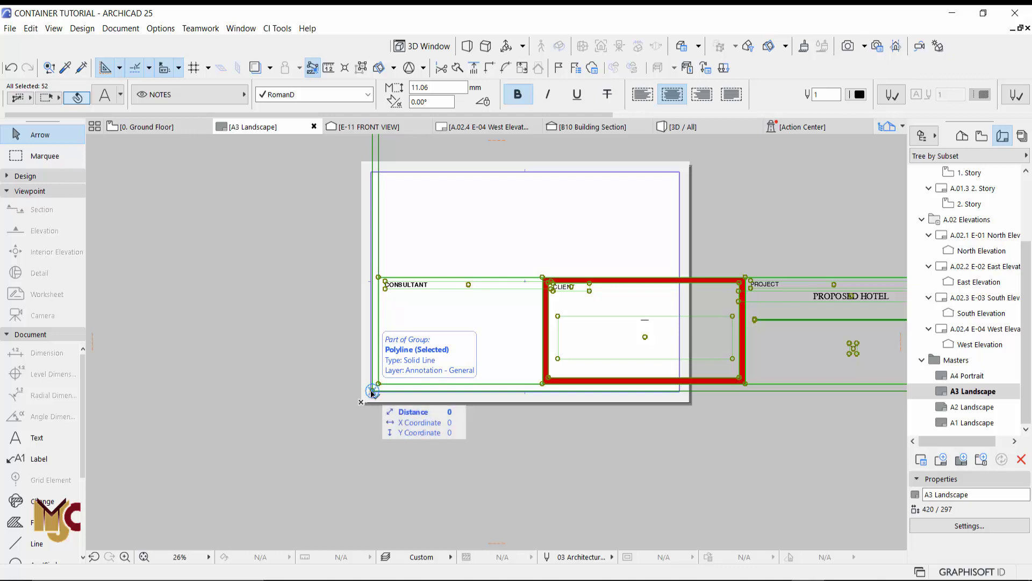
scroll(371, 393, up, 2)
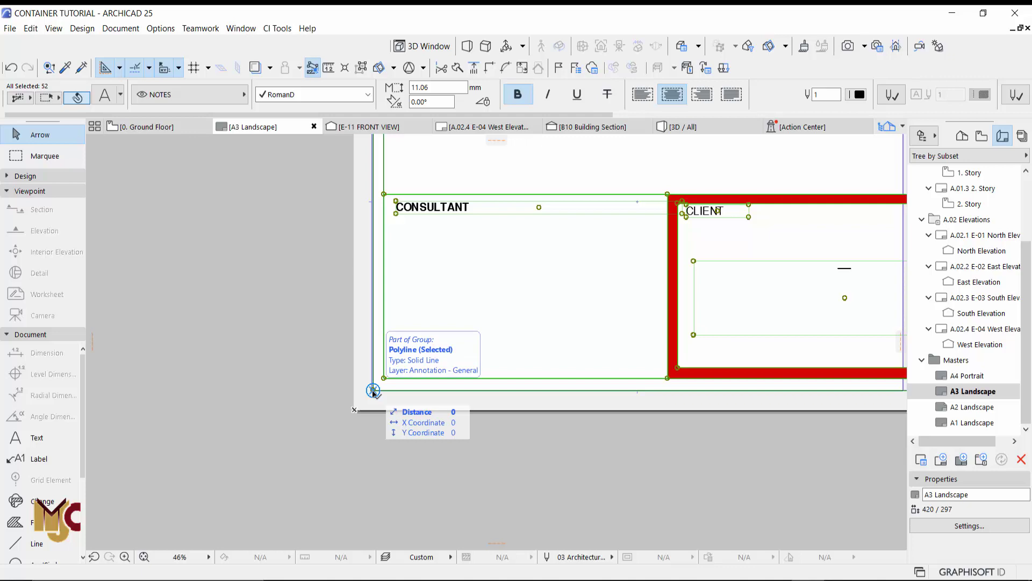
scroll(344, 376, down, 4)
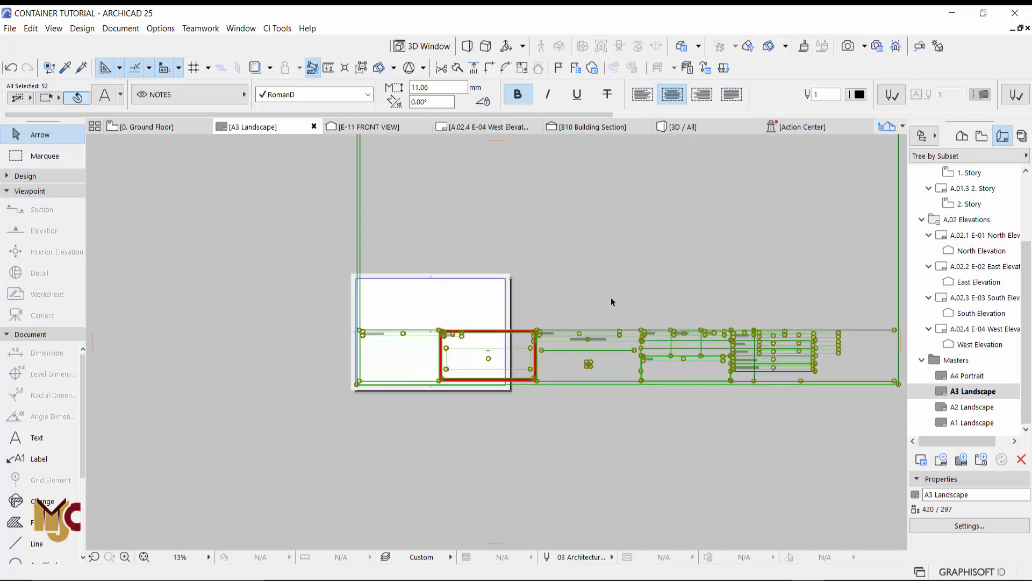
- Shrink the selected sheet graphically about its lower-left corner to the margin frame's width, about 392 mm, including texts and markers, and clear the selection
click(522, 68)
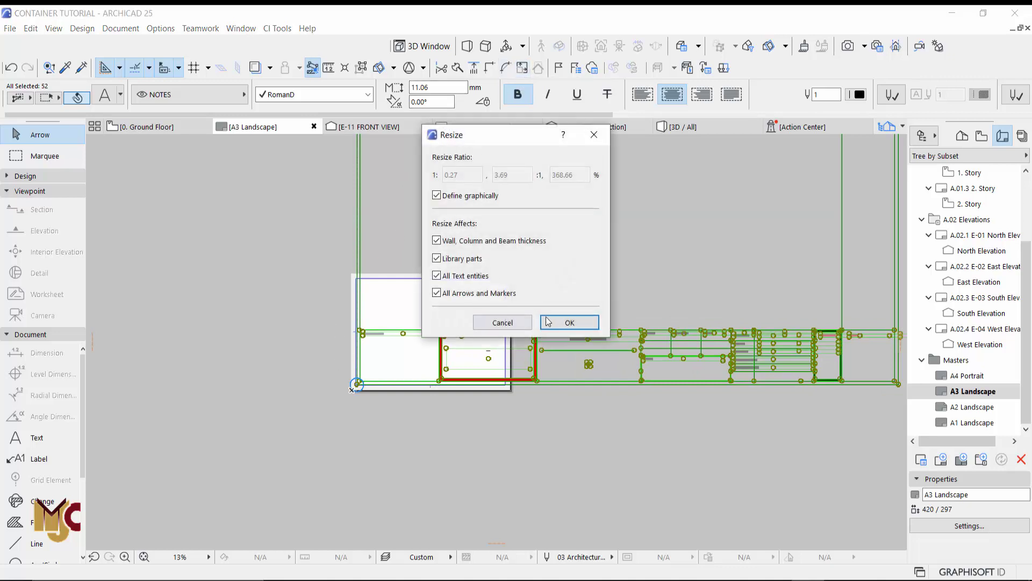
click(568, 322)
scroll(372, 356, up, 5)
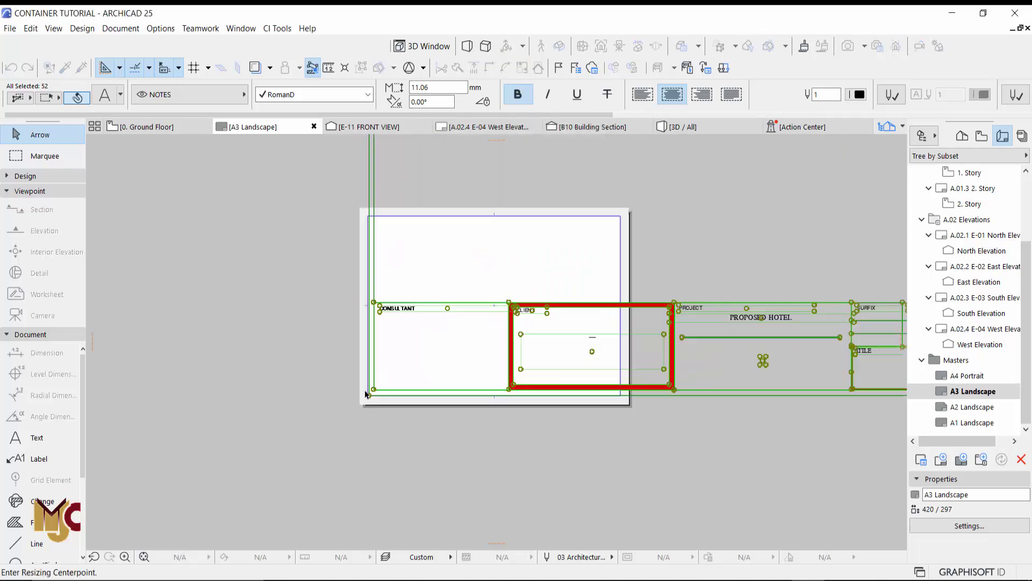
click(385, 409)
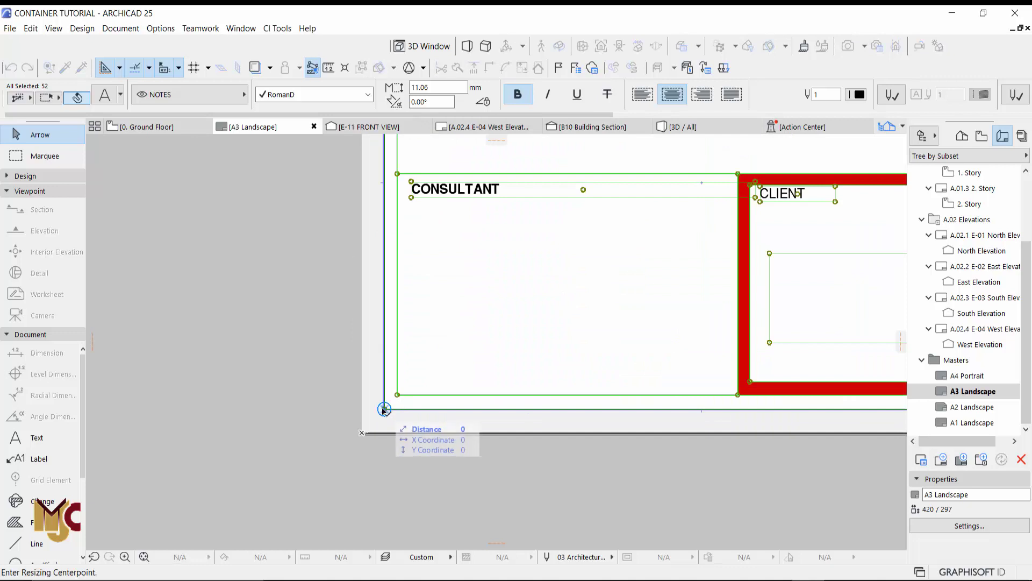
scroll(279, 404, down, 5)
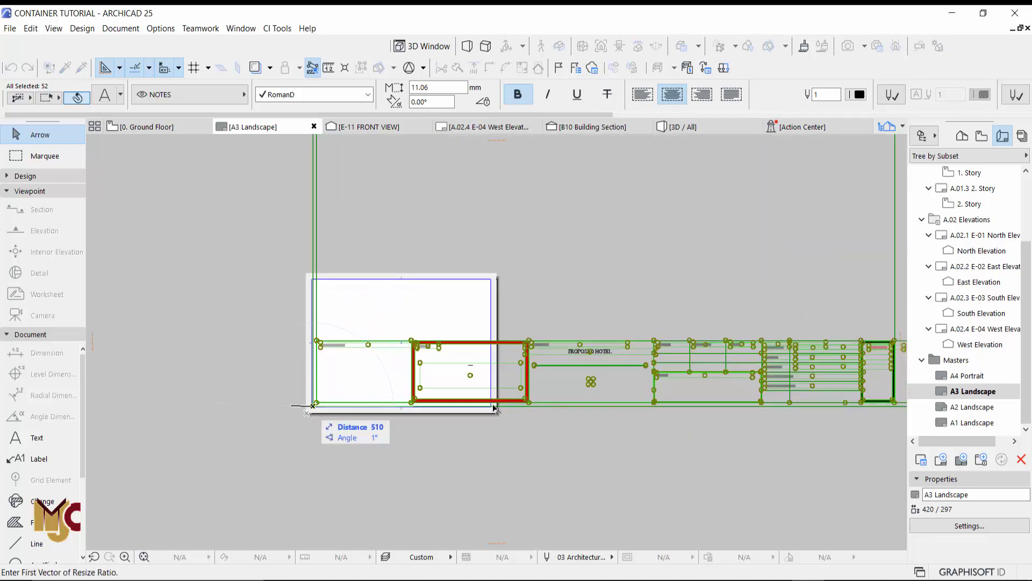
scroll(737, 408, up, 4)
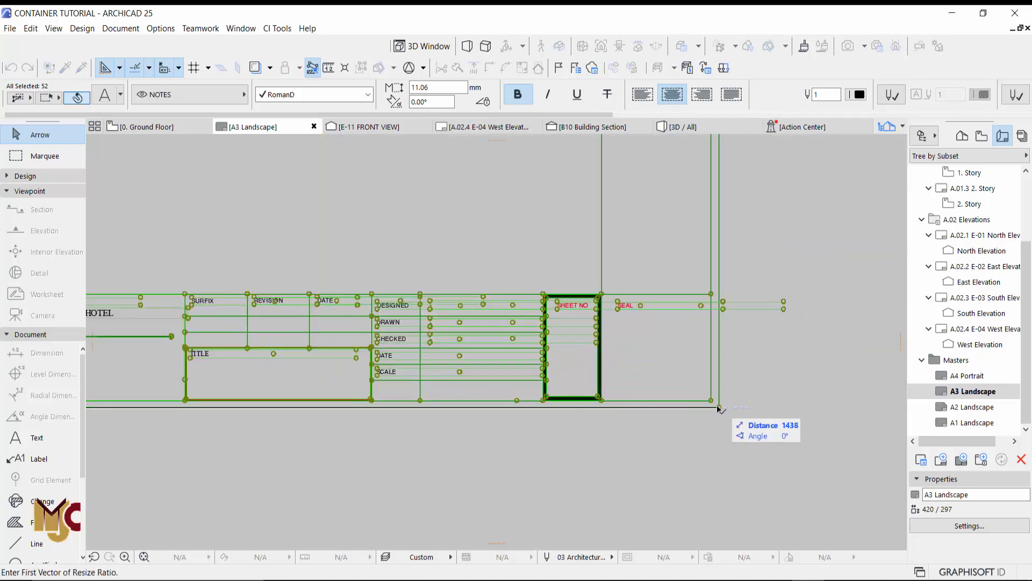
click(721, 408)
scroll(614, 402, down, 3)
scroll(484, 406, up, 7)
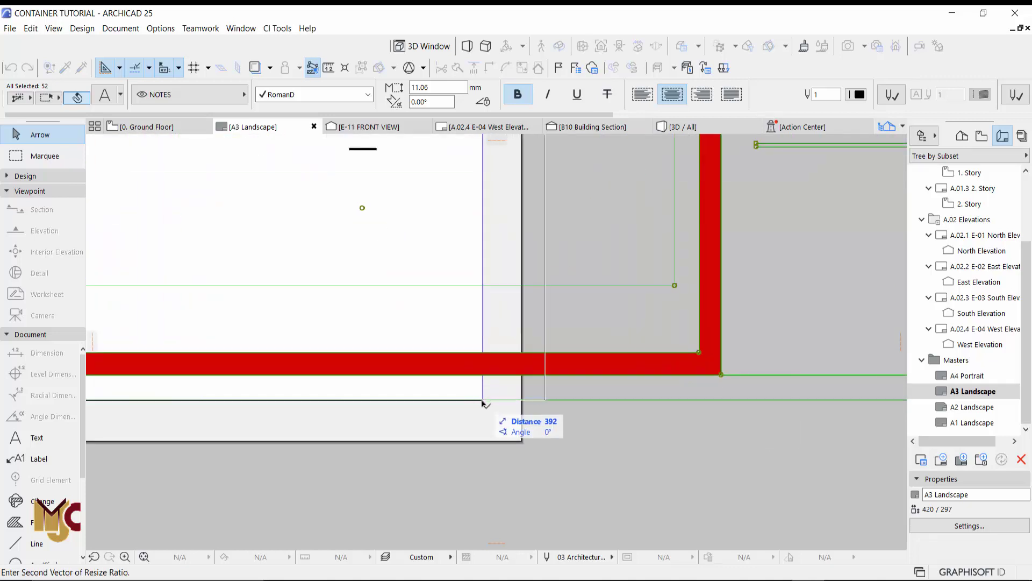
click(484, 400)
scroll(595, 386, down, 6)
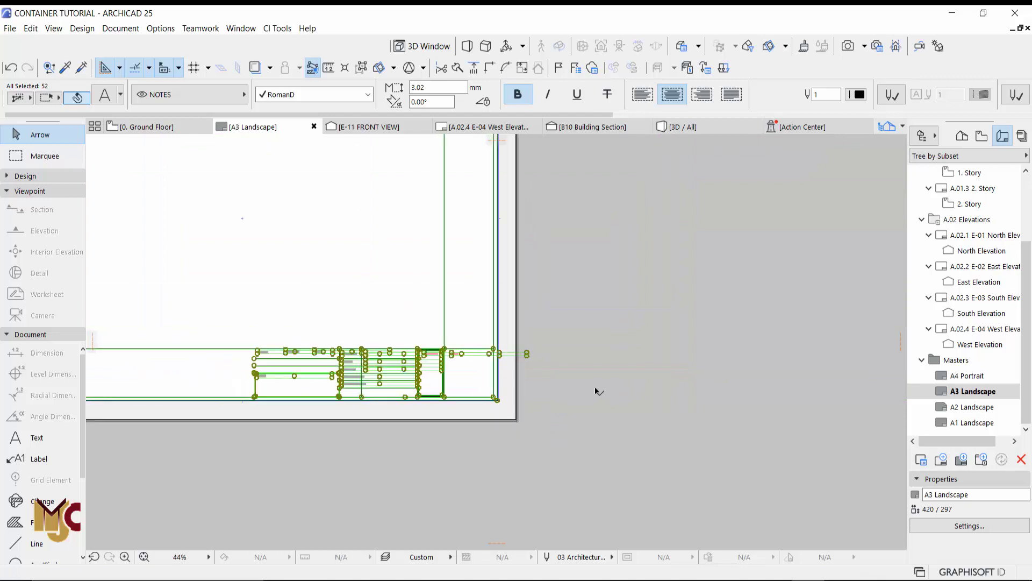
scroll(424, 282, up, 2)
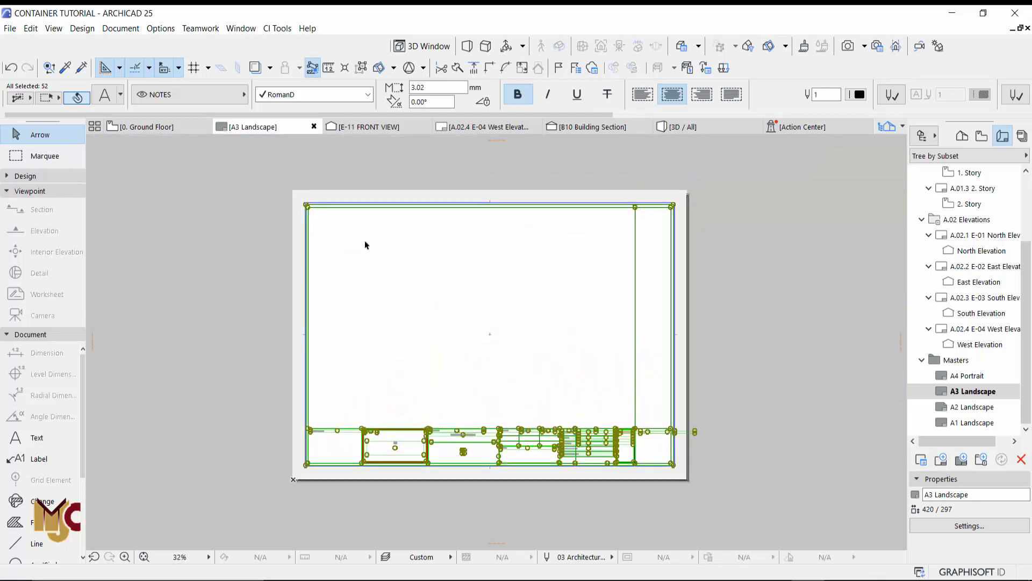
key(Escape)
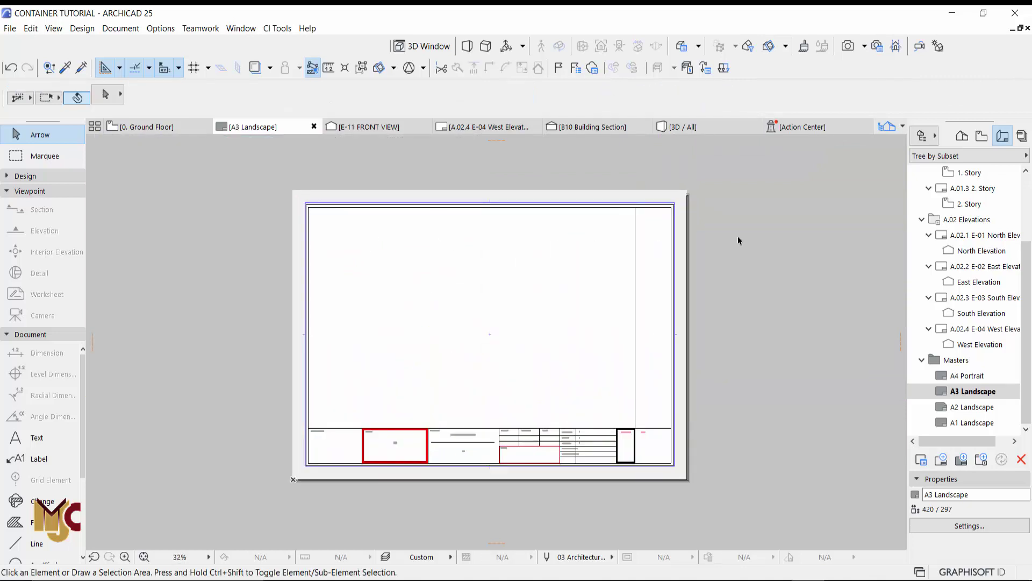
- Examine how the upper corners of the whole selected sheet fit the A3 layout's margin frame, and clear the selection
scroll(669, 198, up, 7)
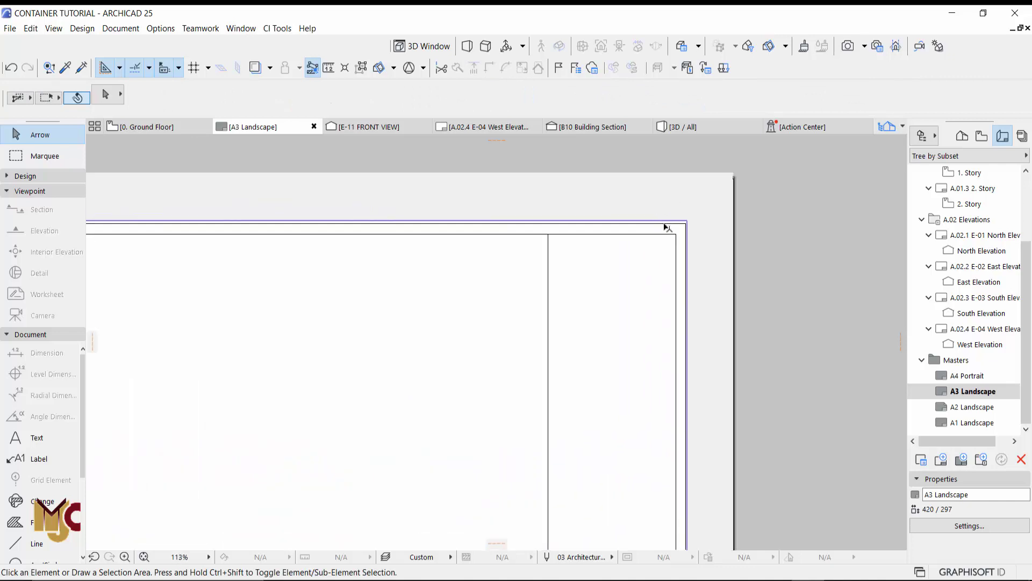
key(ctrl+a)
scroll(671, 228, up, 2)
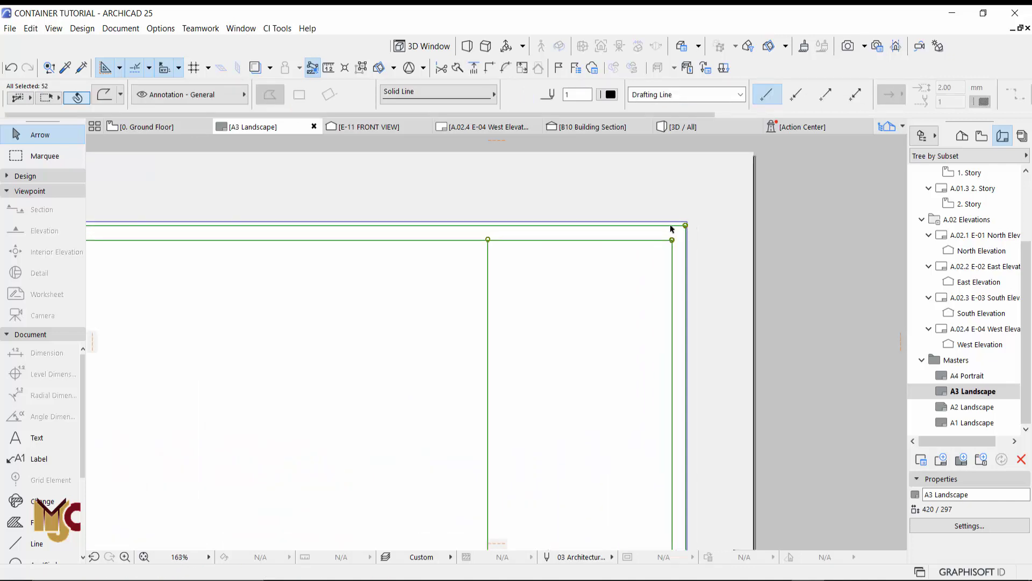
scroll(698, 238, down, 7)
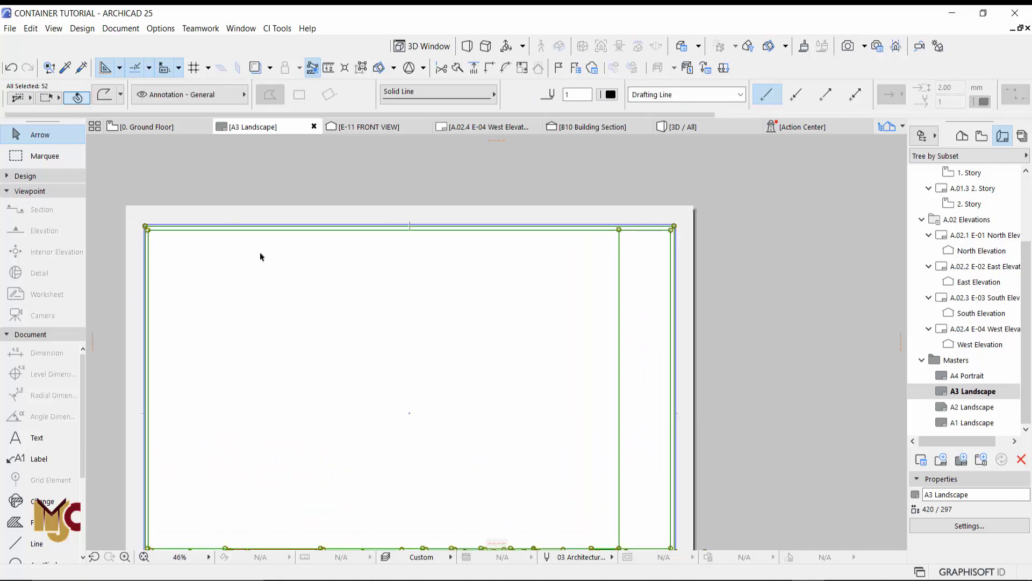
scroll(701, 224, down, 2)
click(122, 308)
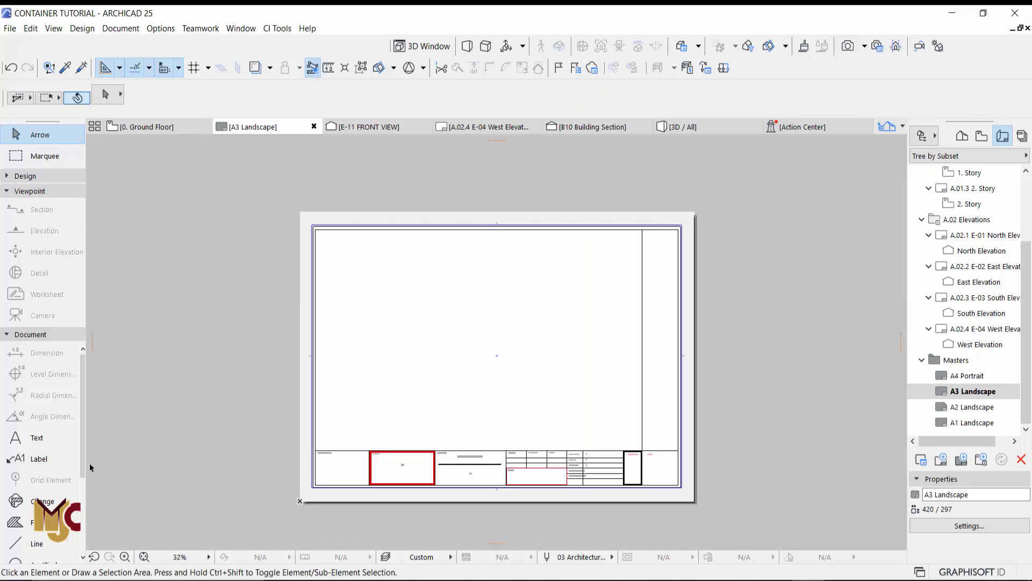
- Draw a rectangle with the Line tool from the margin frame's left edge, slightly below its upper corner, to the frame's lower-right corner
click(30, 544)
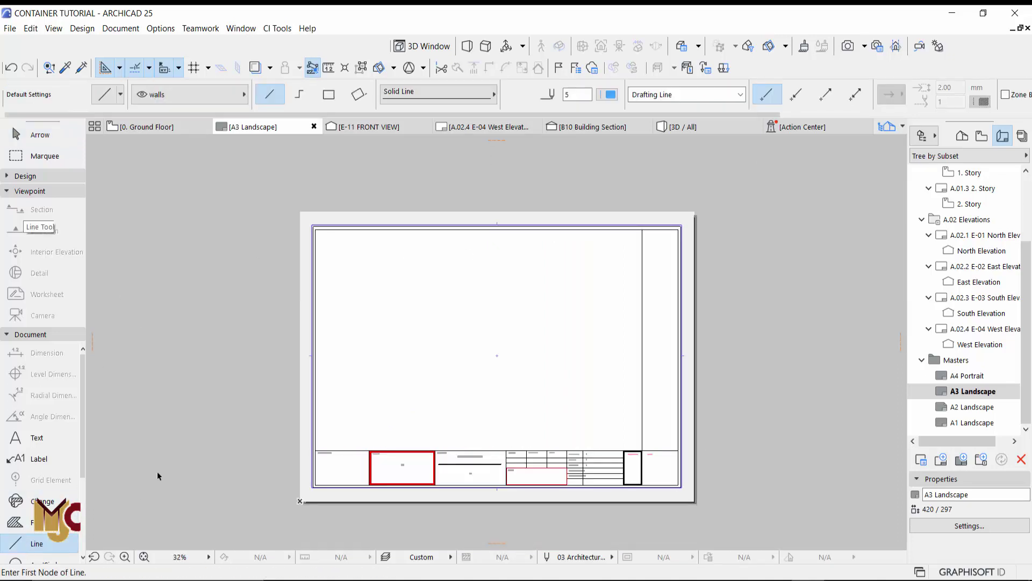
click(313, 253)
click(329, 94)
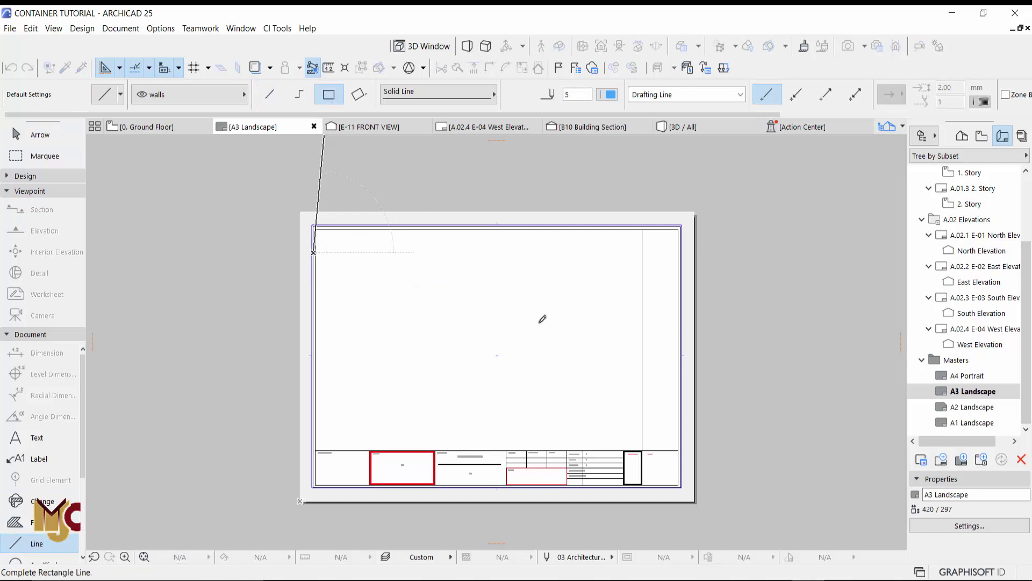
click(681, 482)
- Set the drawn rectangle's line pen to orange pen 23 and clear the selection
key(w)
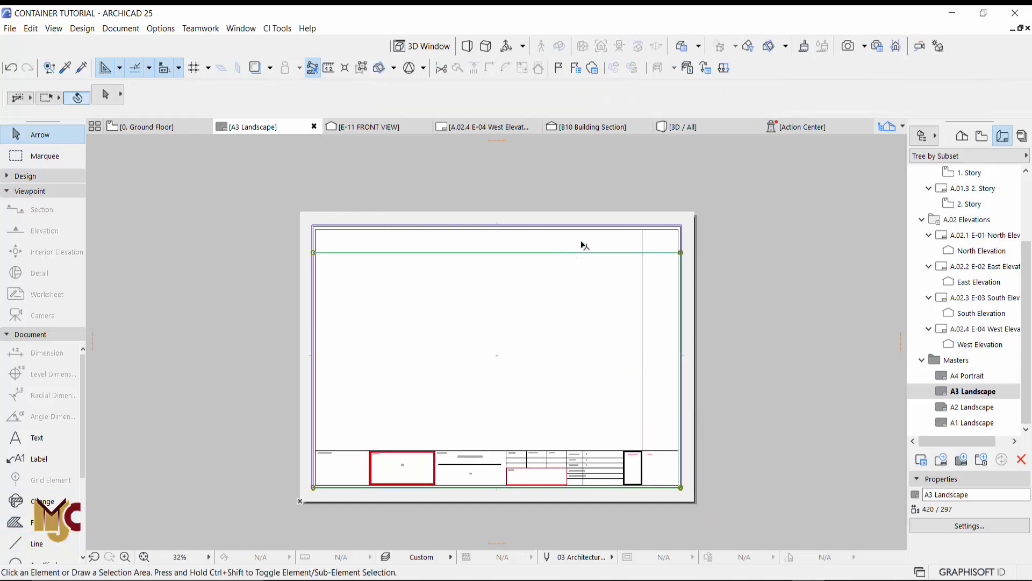
click(610, 95)
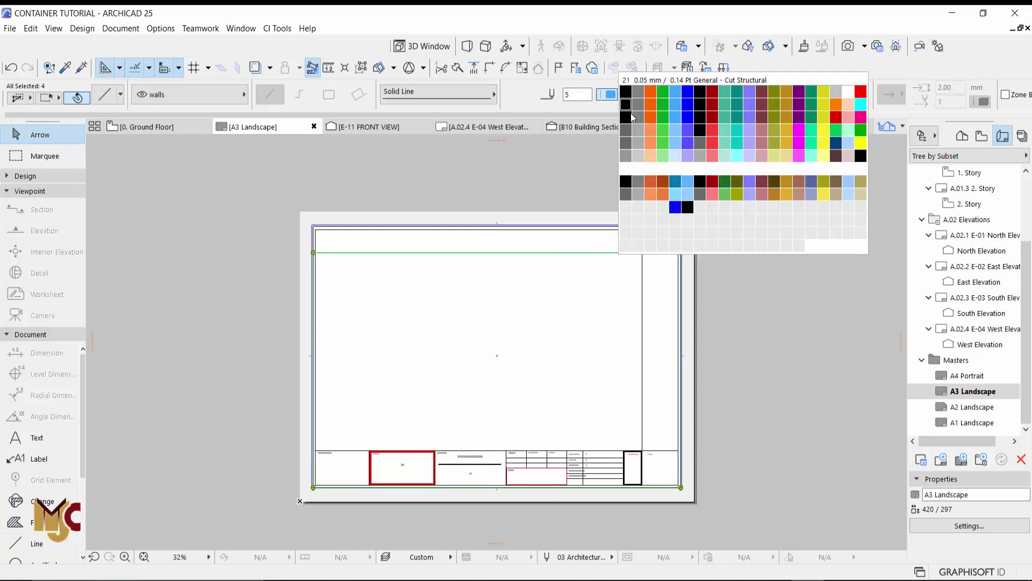
click(653, 110)
click(748, 239)
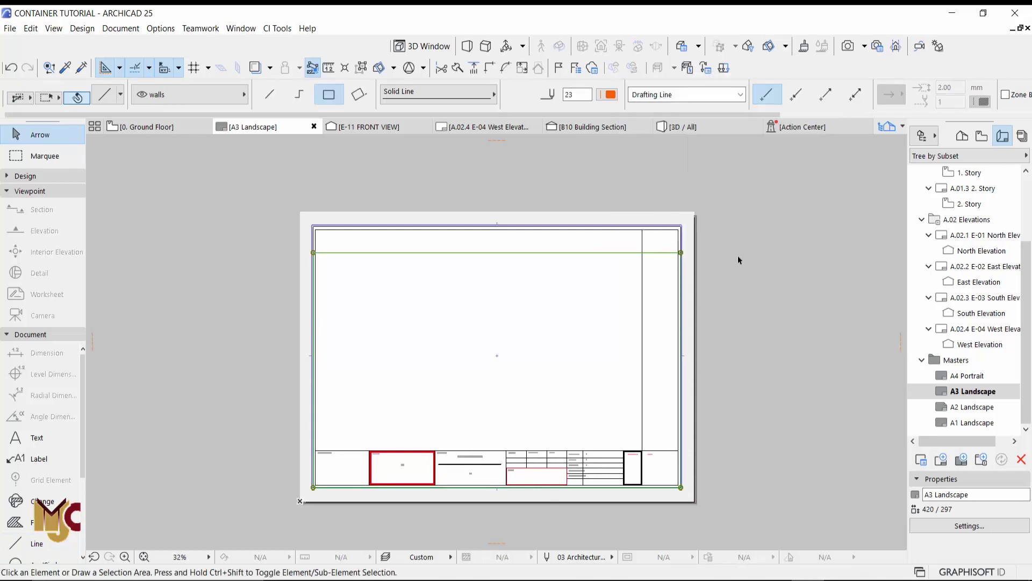
scroll(679, 257, up, 2)
scroll(679, 257, down, 2)
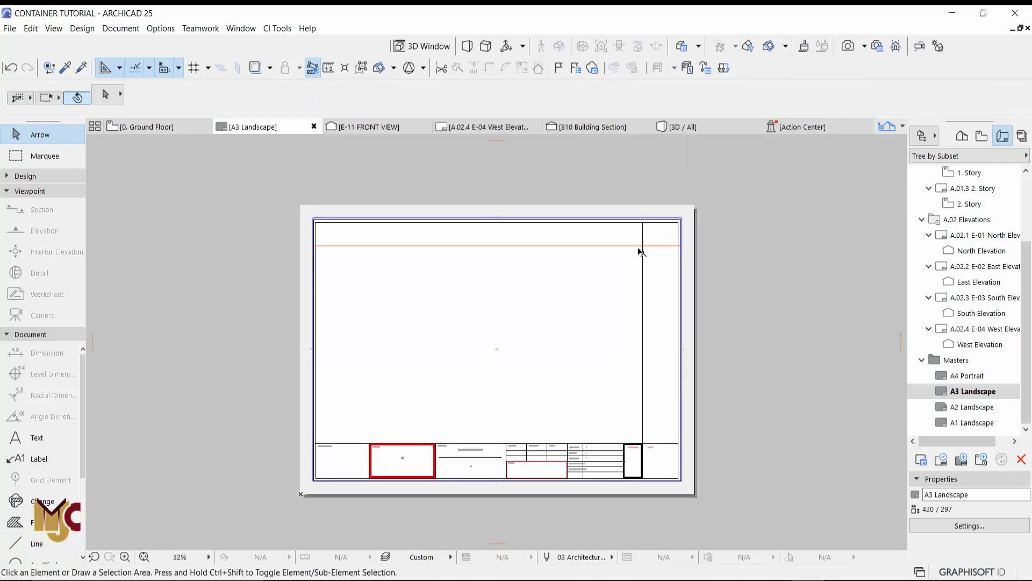
- Select the orange rectangle and move it up 28 mm so its upper-right corner meets the margin frame's upper-right corner
scroll(668, 248, up, 3)
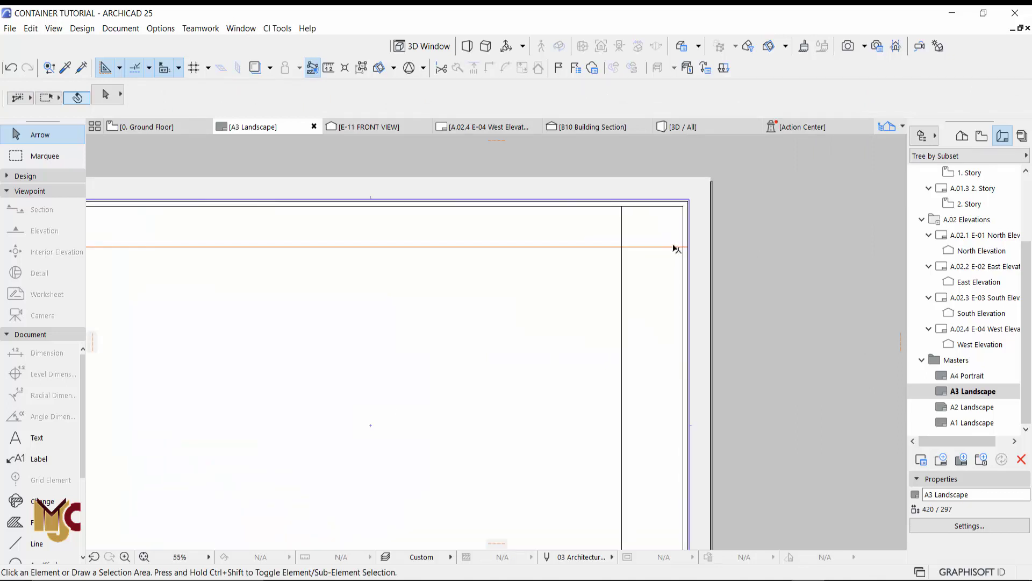
click(688, 249)
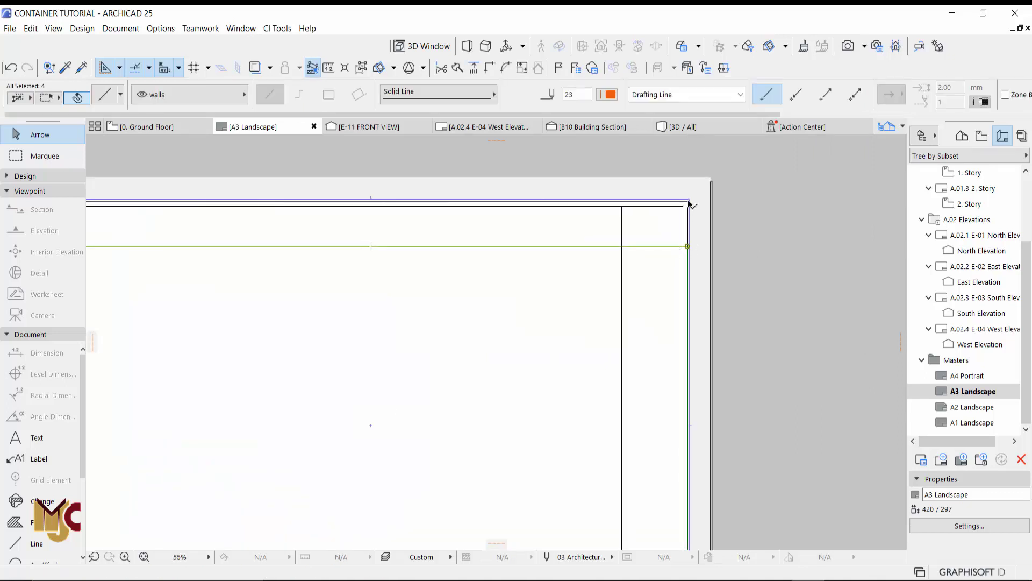
key(ctrl+d)
click(688, 247)
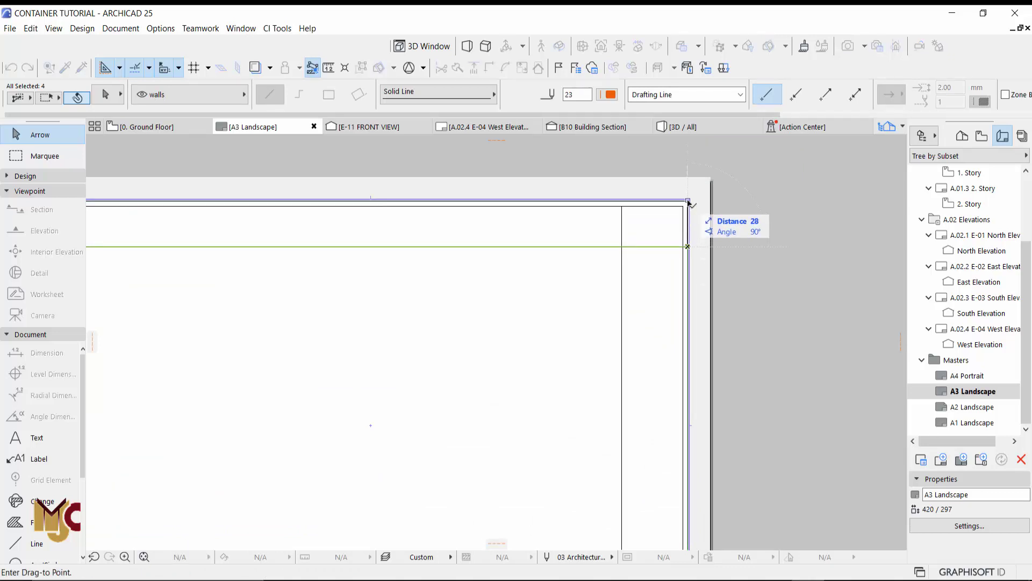
click(688, 202)
- Offset the rectangle's lower edge down to the margin frame's lower-right corner and clear the selection
scroll(689, 205, down, 3)
scroll(674, 362, up, 5)
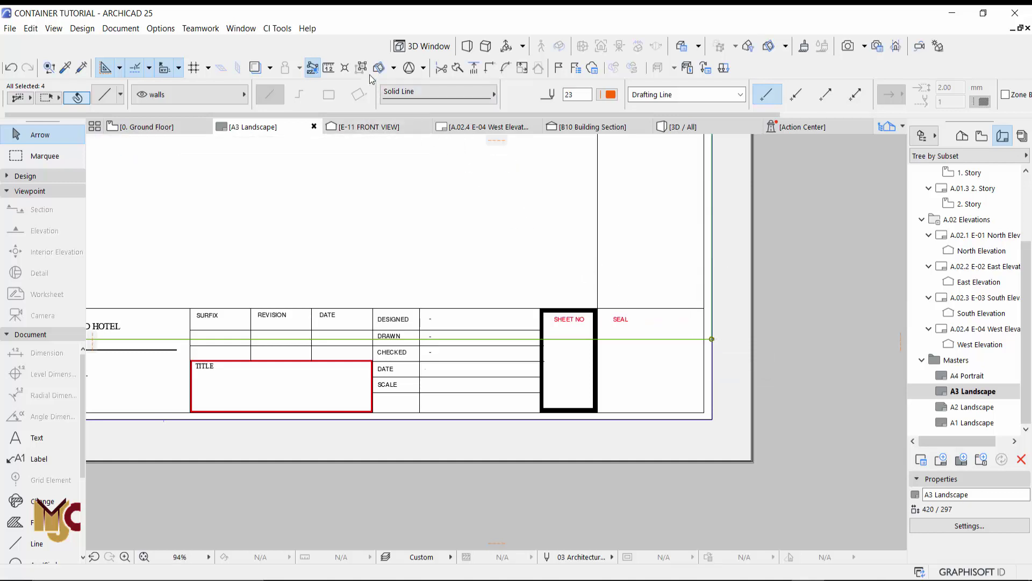
click(690, 339)
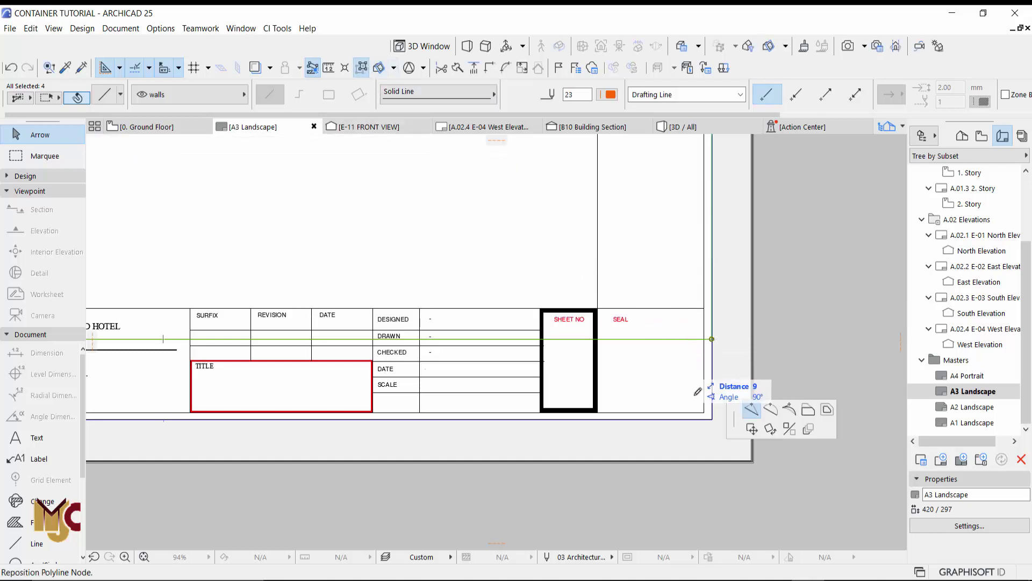
click(175, 146)
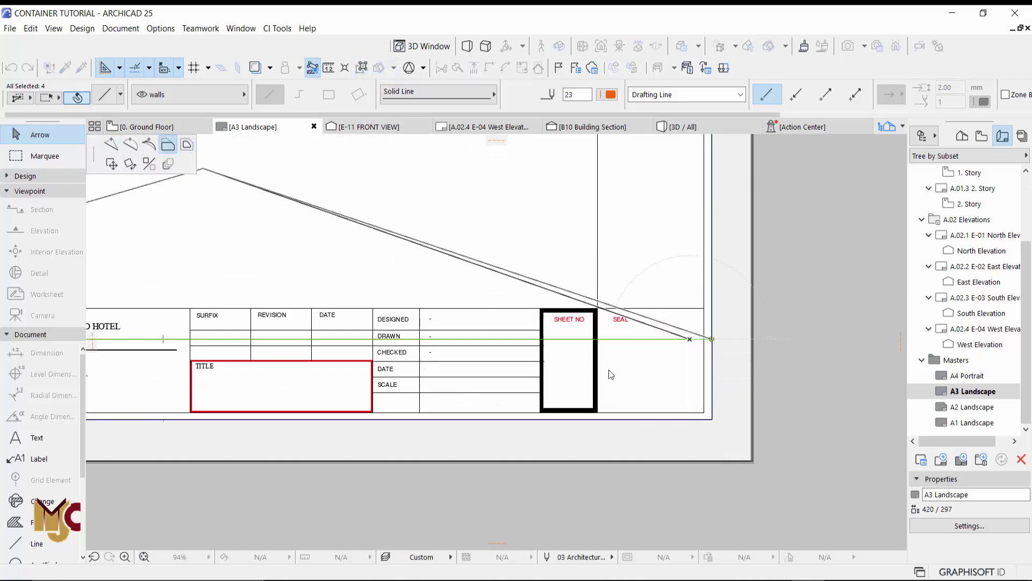
click(714, 419)
scroll(680, 422, down, 5)
scroll(704, 258, up, 2)
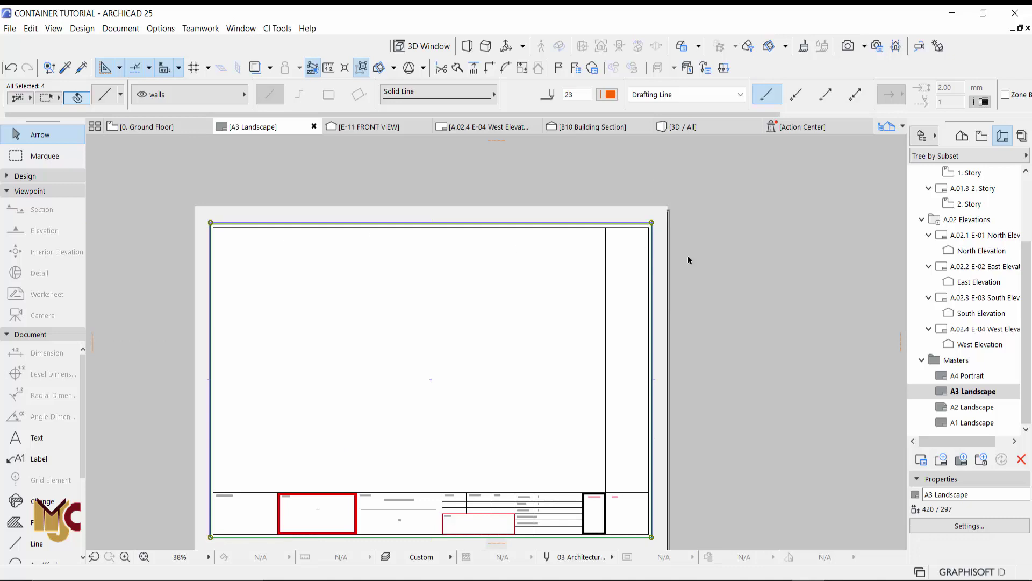
click(577, 376)
- Delete the outline along the margin frame and undo back past the rectangle, the sheet's reduction and its move onto the frame
scroll(578, 377, down, 2)
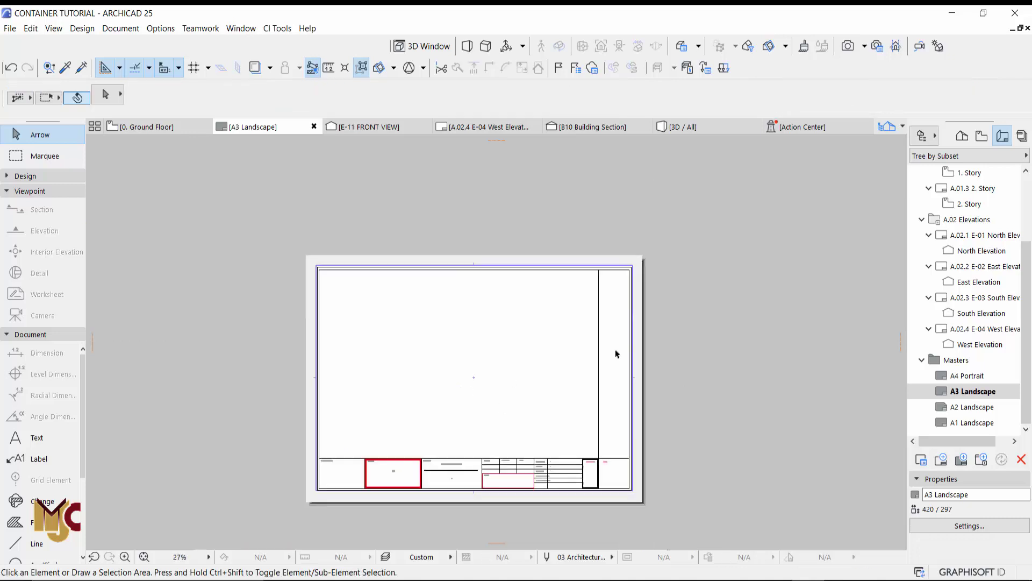
click(631, 341)
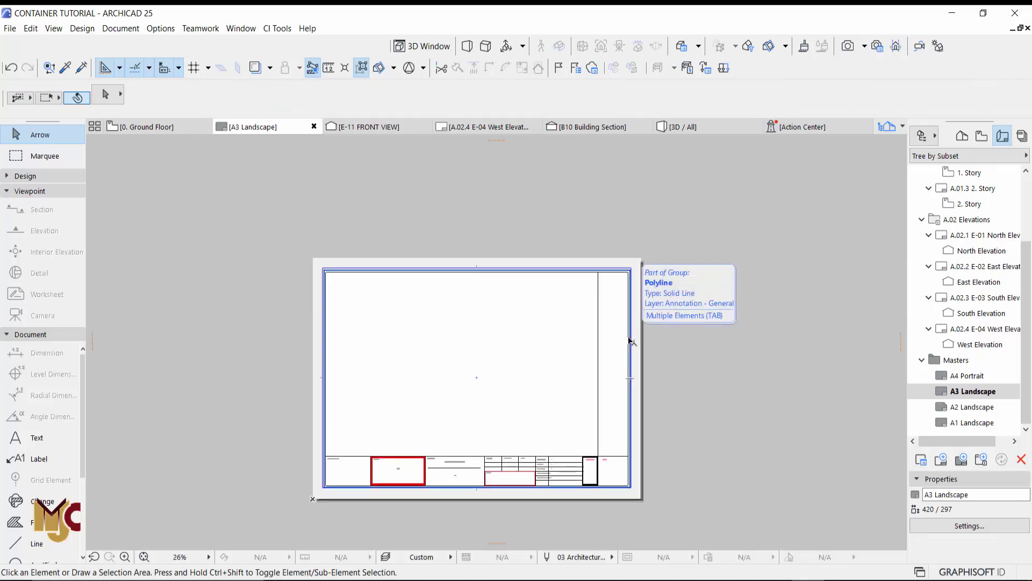
key(Delete)
key(ctrl+z)
key(ctrl+z)
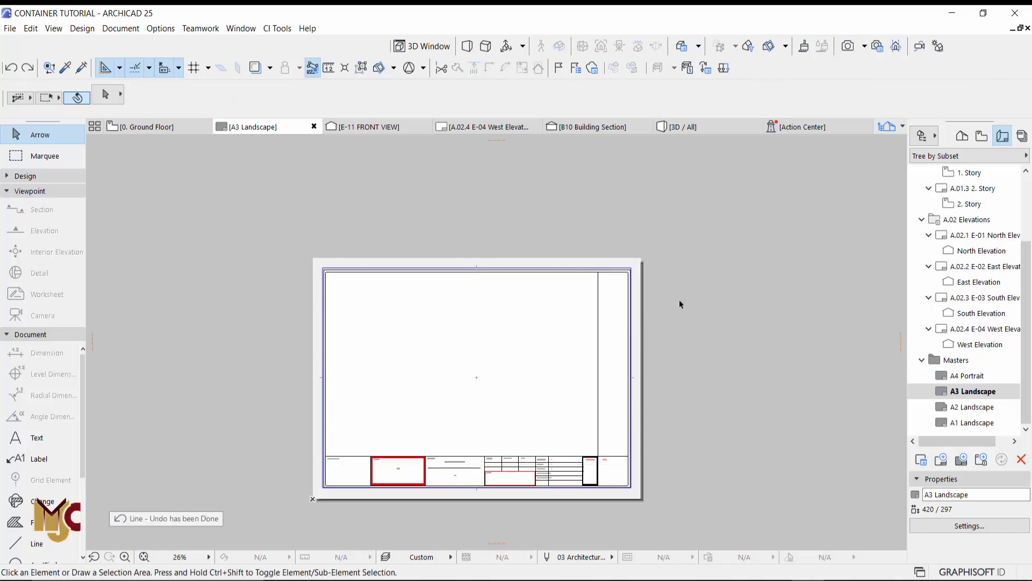
key(ctrl+z)
key(ctrl+z)
key(ctrl+z)
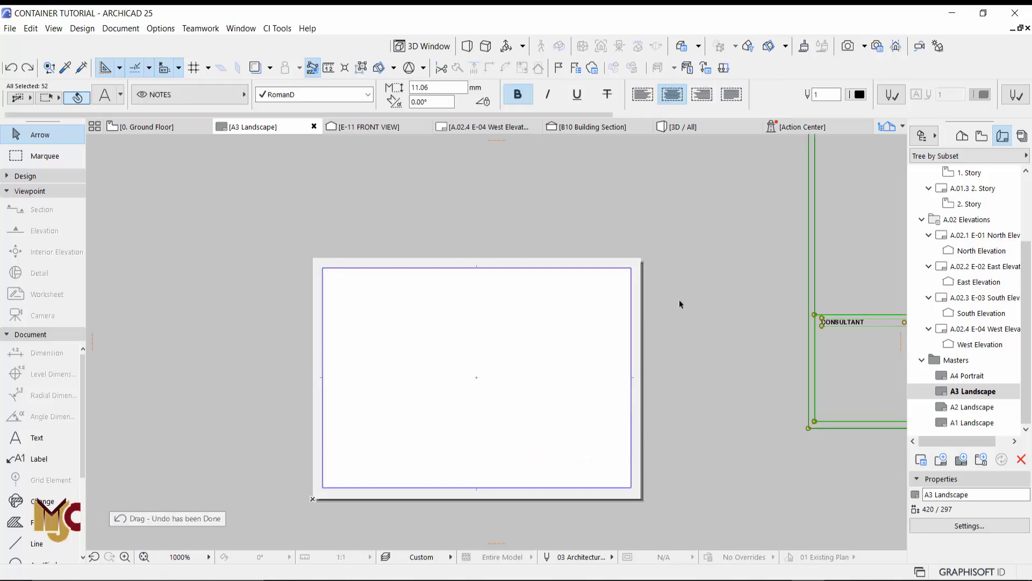
- Graphically shrink the selected title block sheet about its lower-left corner to about 132 mm wide, including texts, library parts and markers
scroll(447, 405, down, 5)
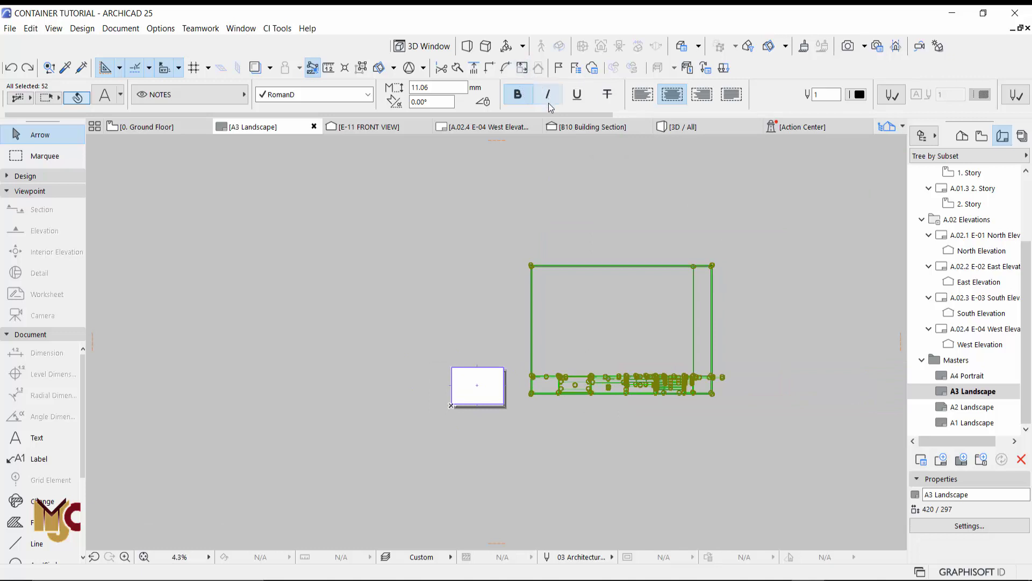
click(522, 69)
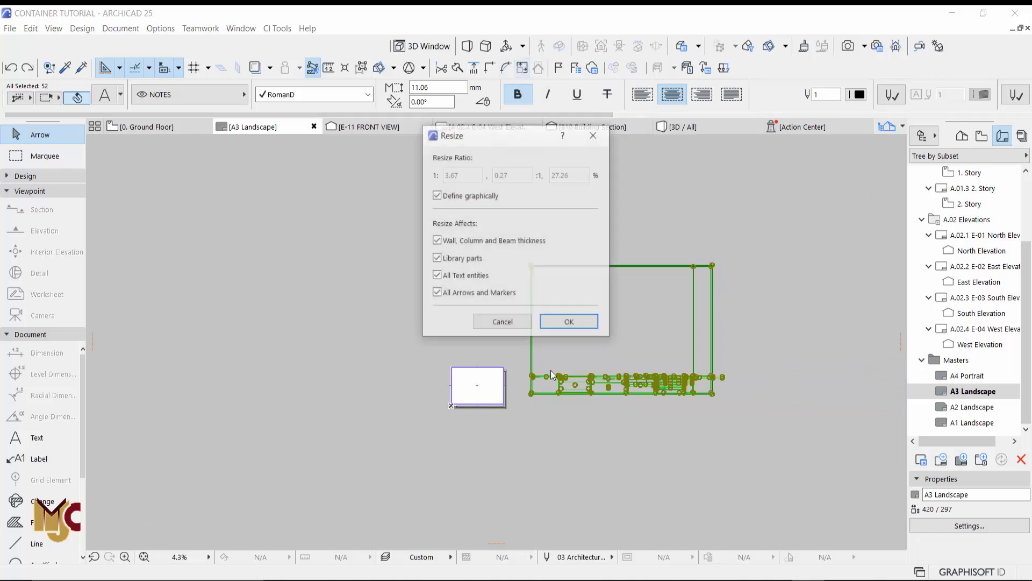
click(567, 324)
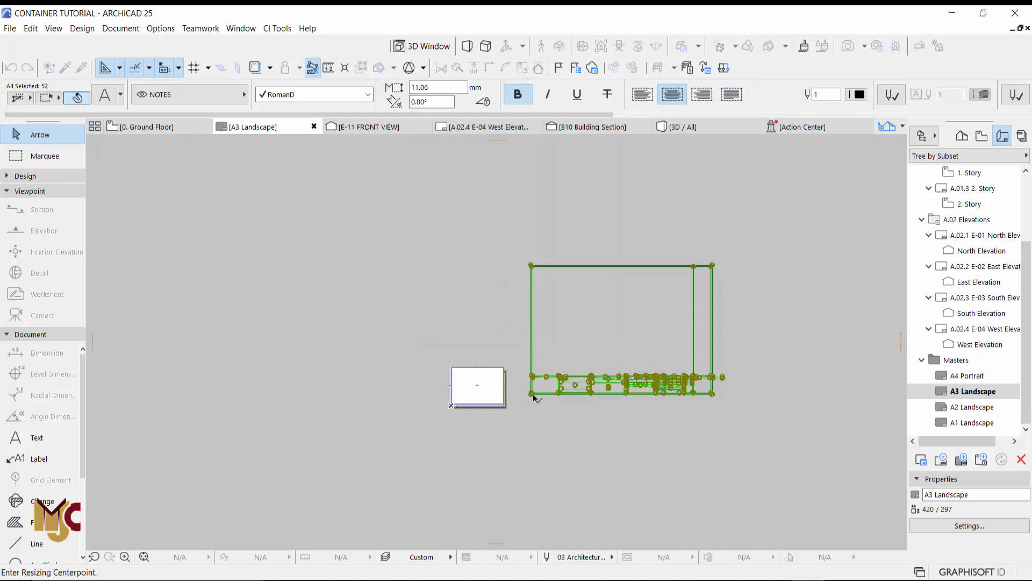
click(531, 394)
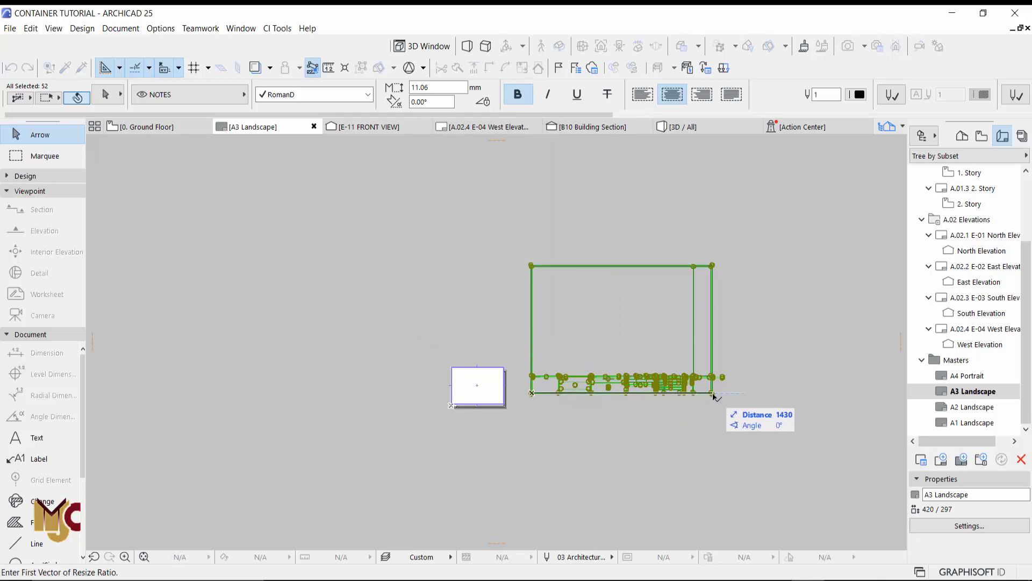
click(713, 393)
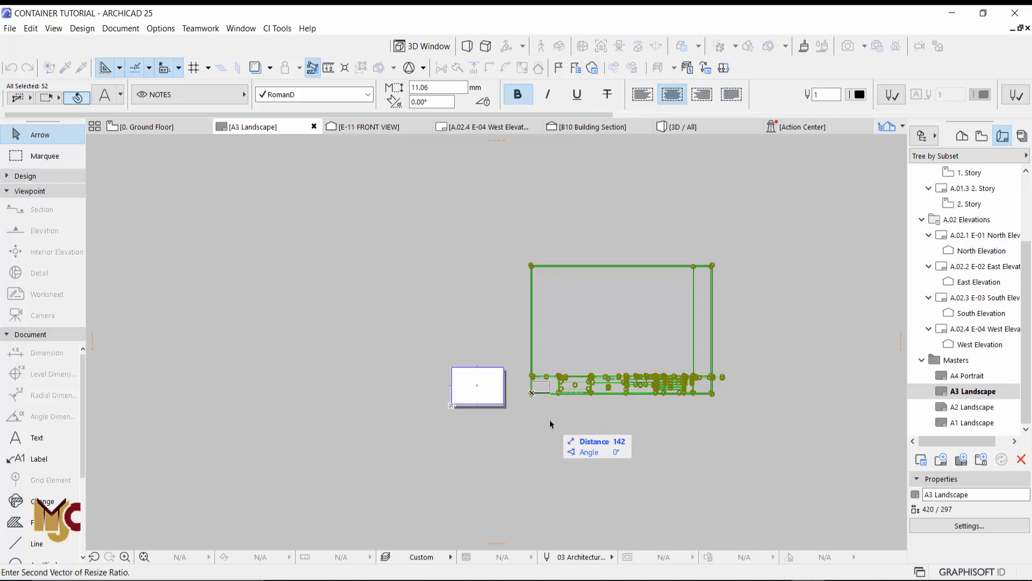
click(534, 393)
- Move the reduced sheet onto the A3 page with its inner lower-left corner on the margin frame's lower-left corner
scroll(533, 392, up, 5)
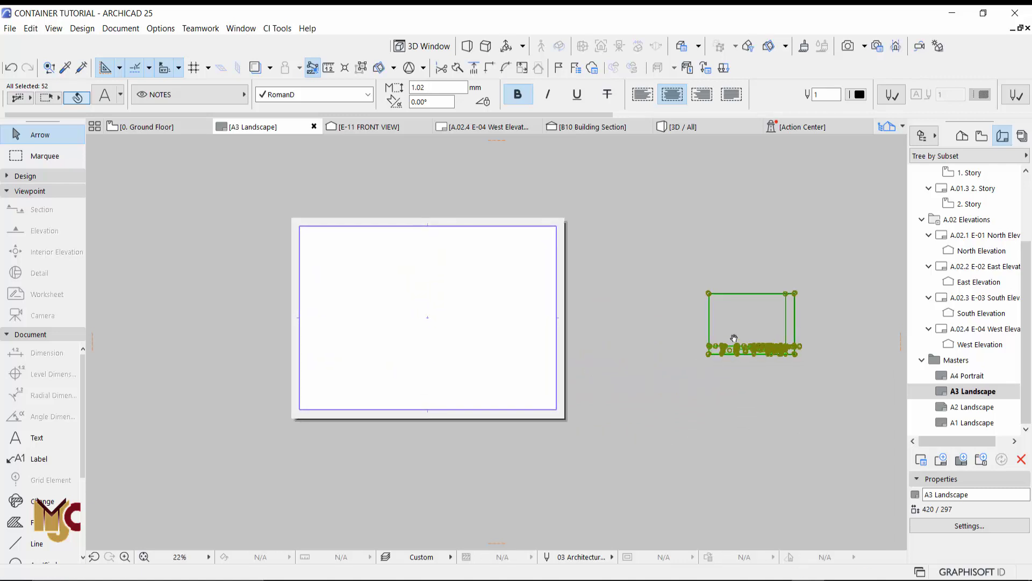
key(ctrl+d)
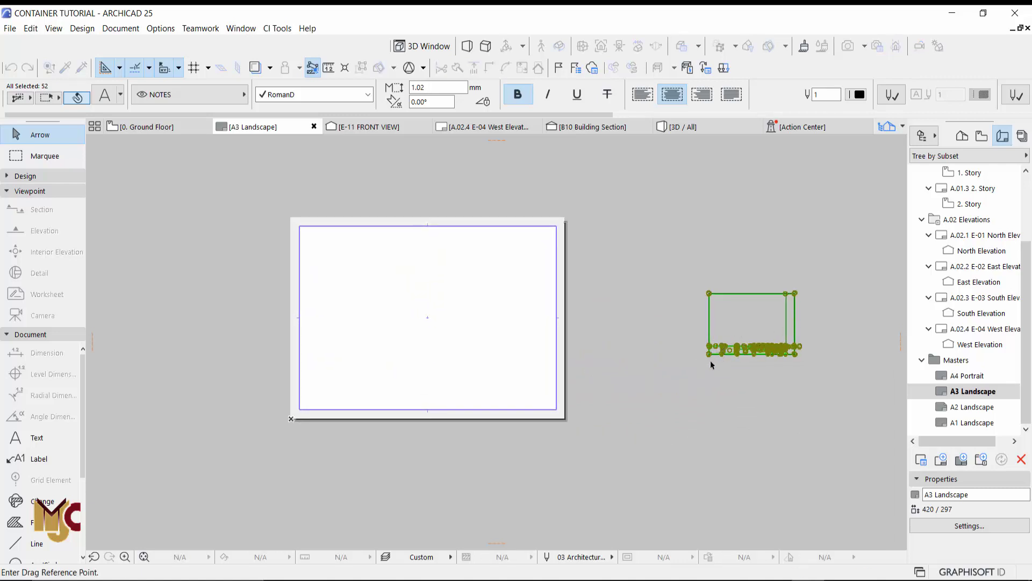
click(709, 347)
scroll(300, 410, up, 6)
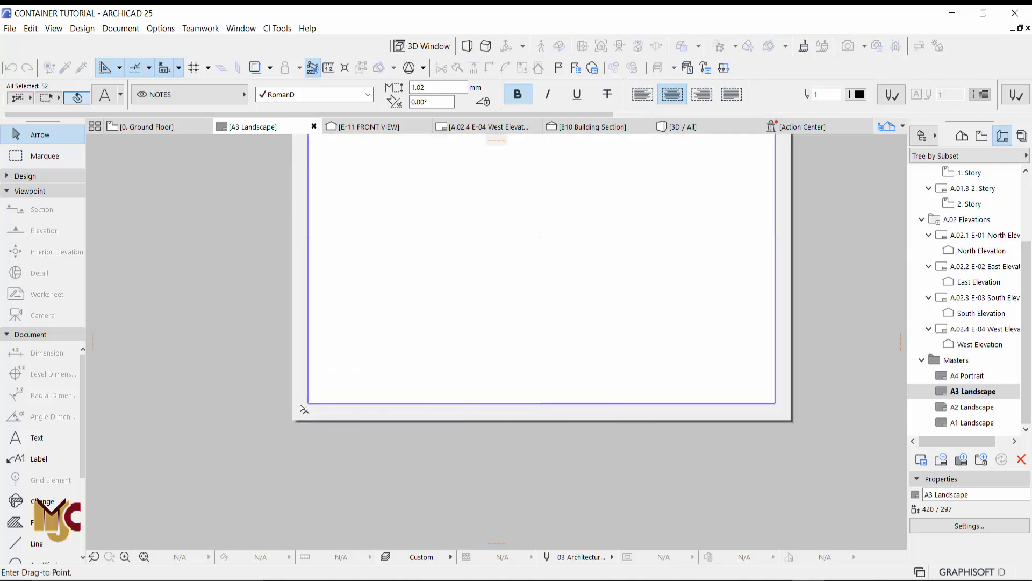
click(331, 401)
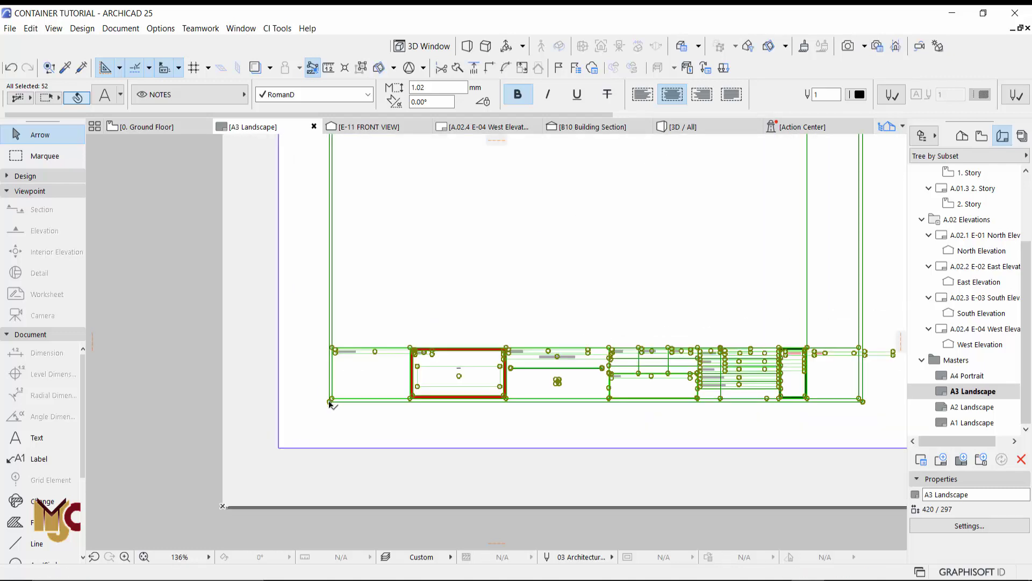
click(331, 400)
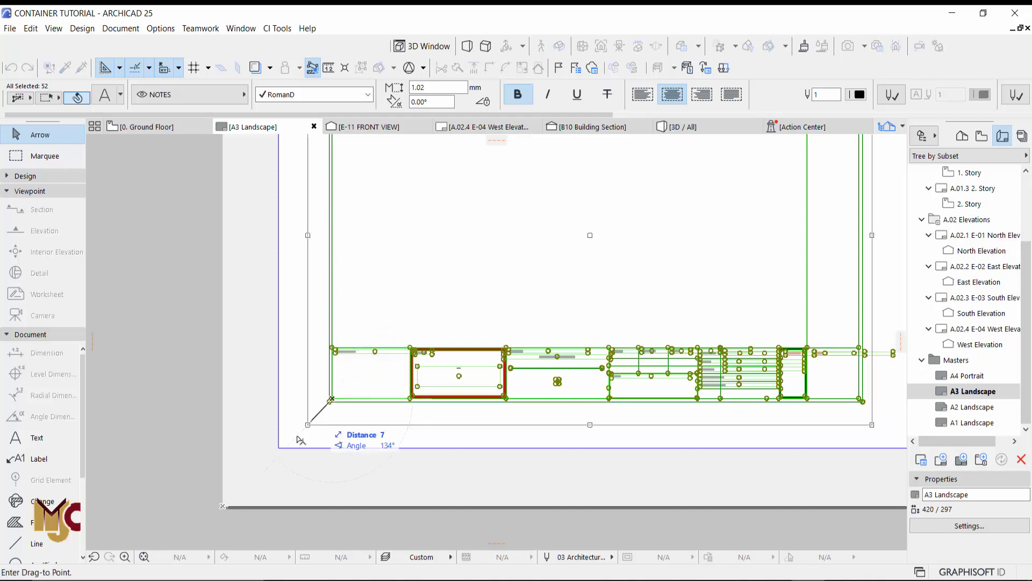
click(279, 448)
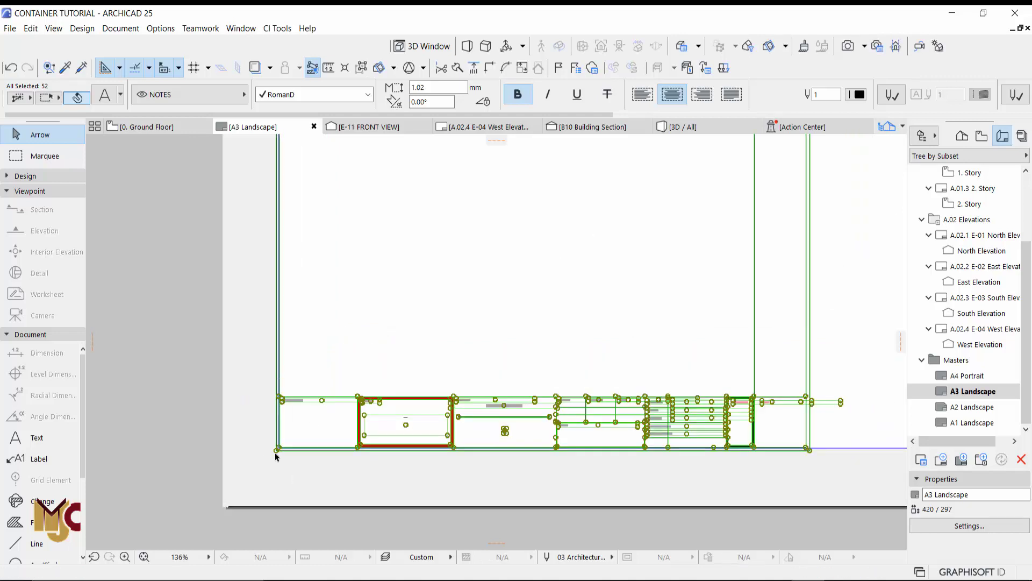
- Shift the sheet so its outer lower-left corner meets the margin frame's lower-left corner
scroll(289, 443, up, 5)
key(ctrl+d)
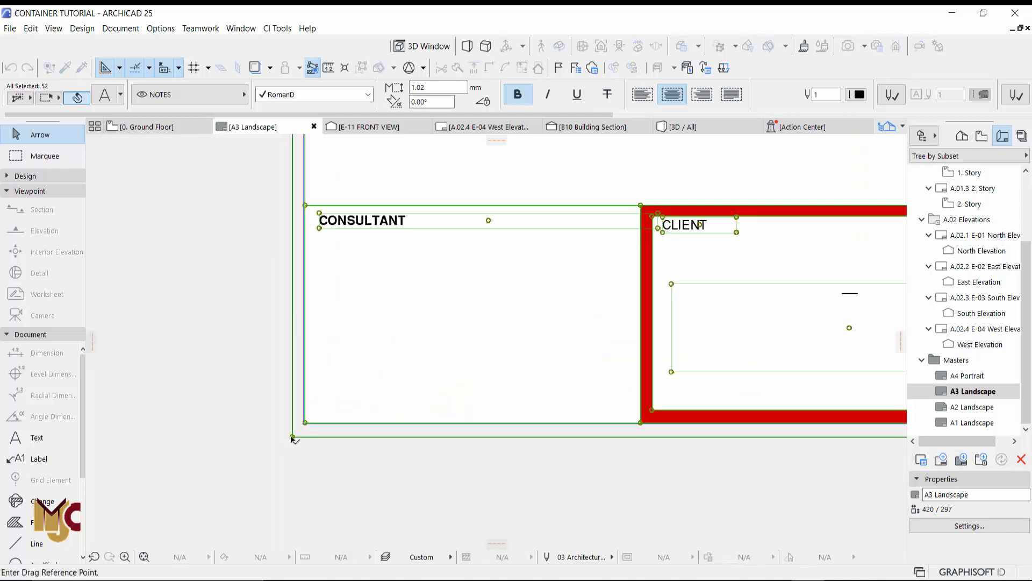
click(293, 438)
click(364, 380)
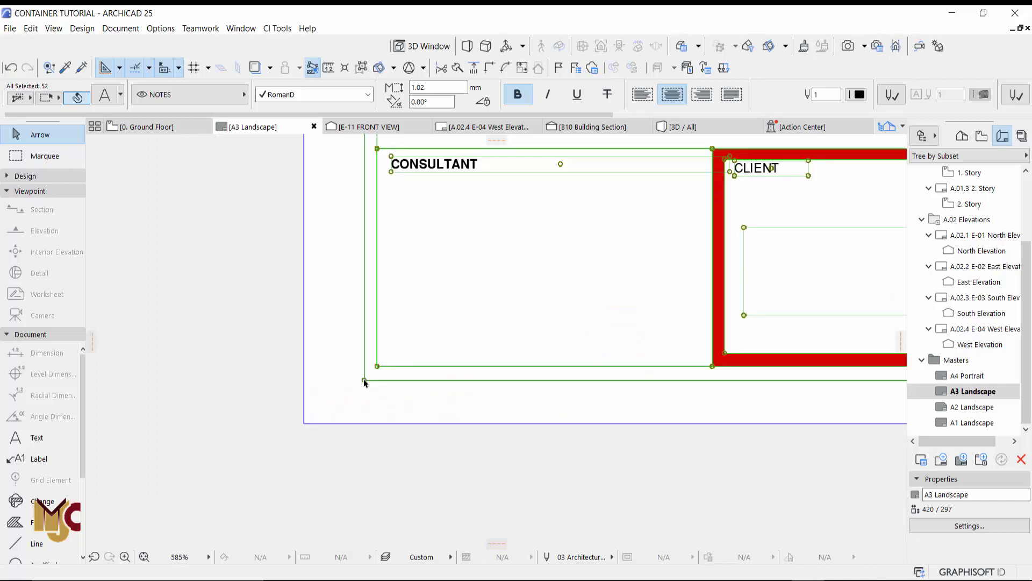
key(ctrl+d)
click(365, 380)
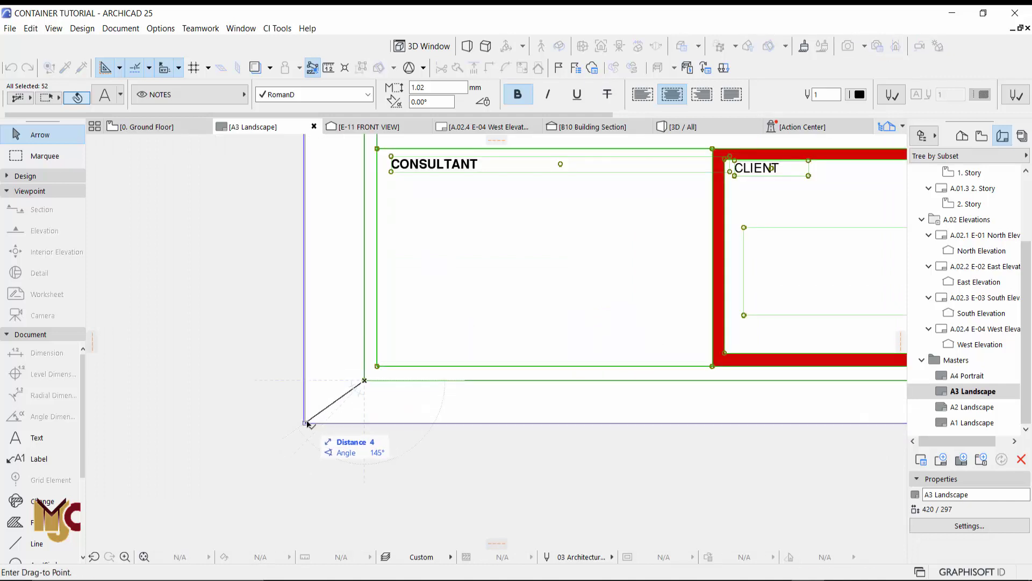
click(306, 420)
- Graphically enlarge the sheet about its lower-left corner to about 391 mm wide, ending near the margin frame's lower-right corner
scroll(371, 314, down, 3)
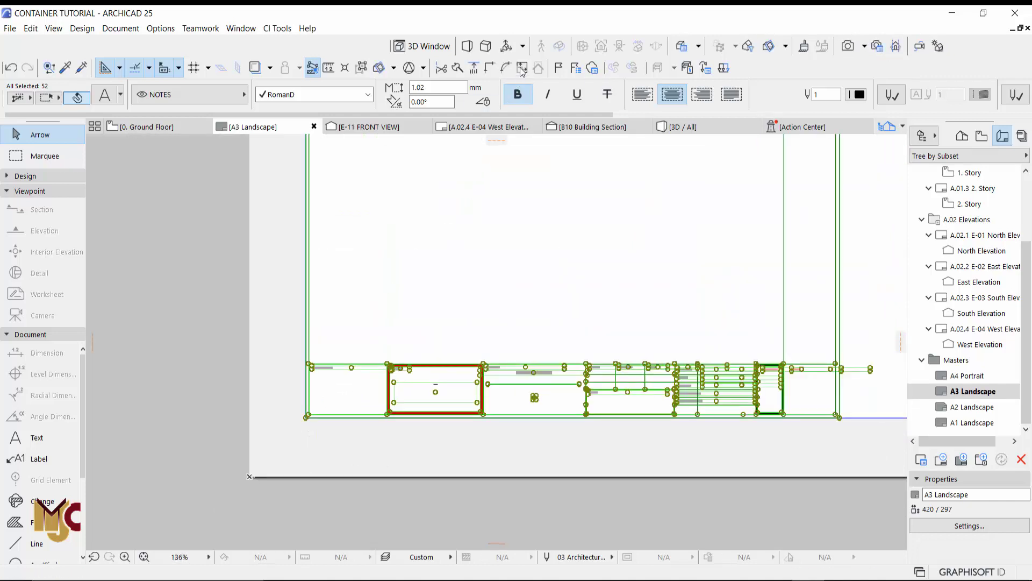
click(522, 69)
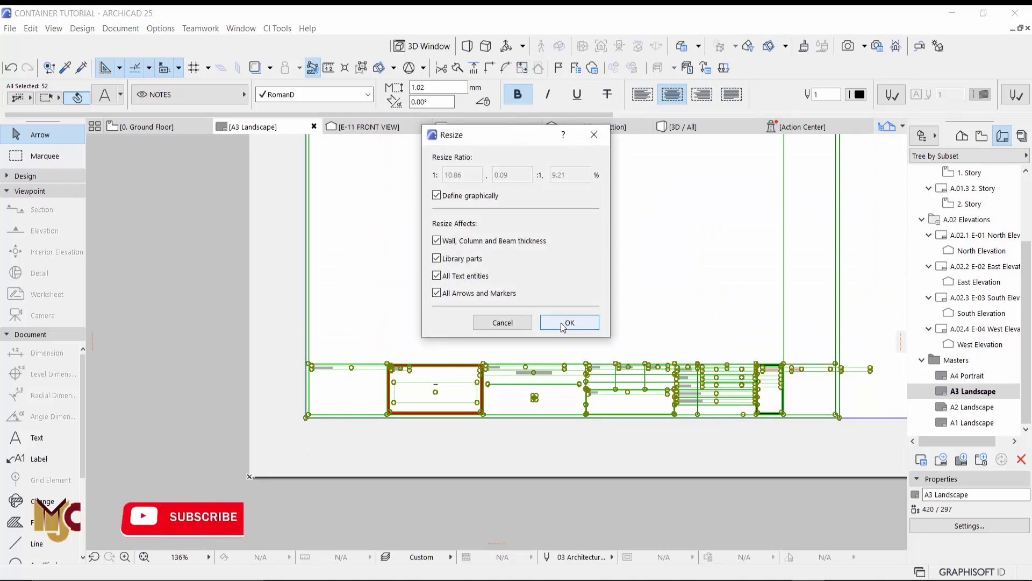
click(566, 324)
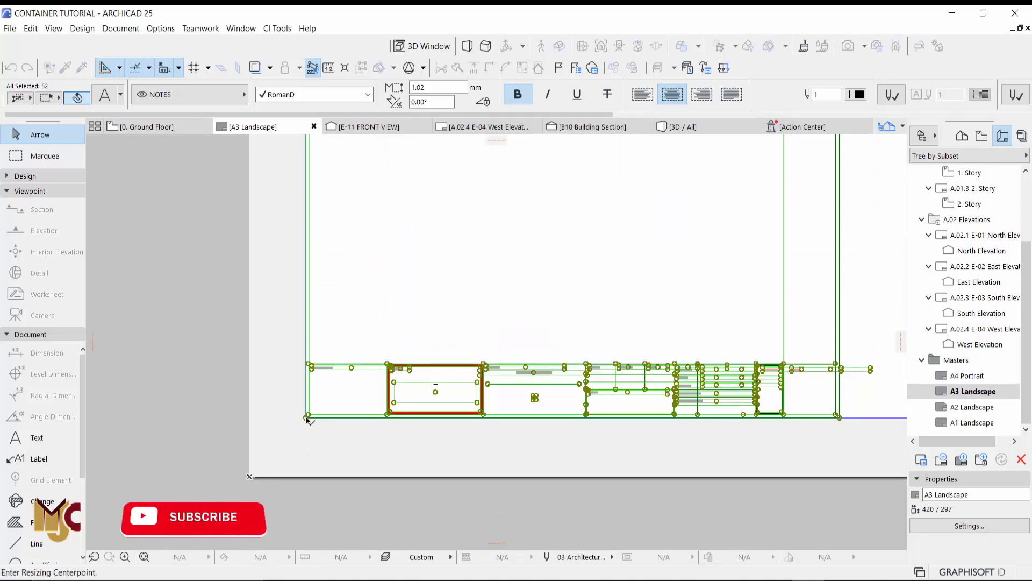
click(306, 419)
scroll(258, 422, down, 4)
scroll(519, 420, up, 6)
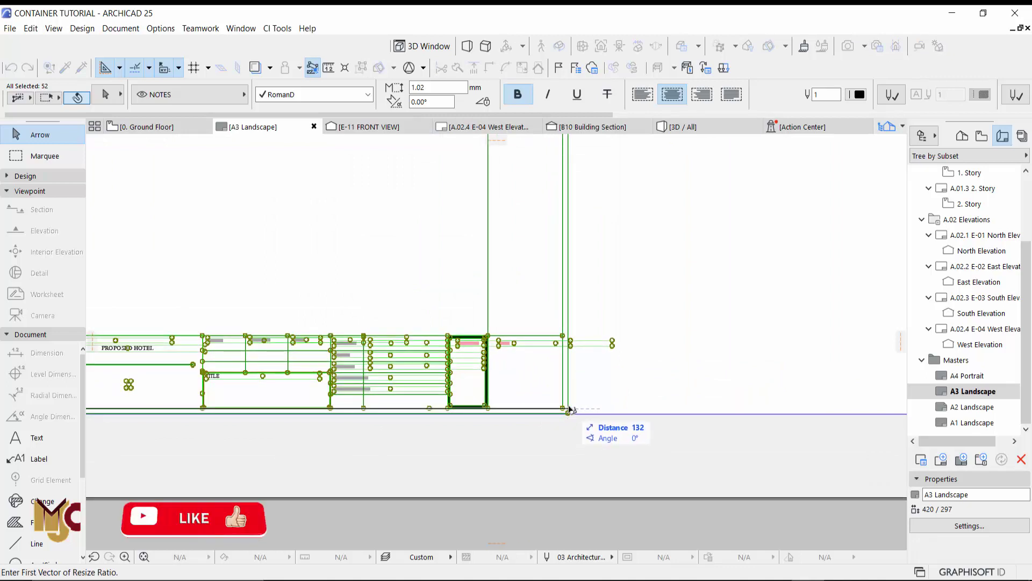
click(569, 411)
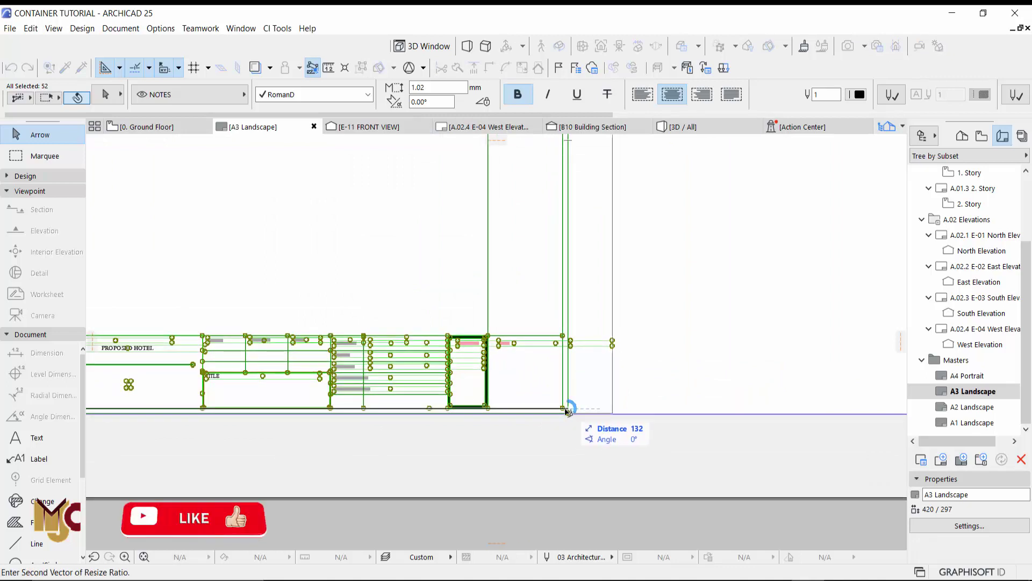
scroll(569, 409, down, 3)
scroll(553, 398, up, 3)
middle_drag(547, 394, 272, 397)
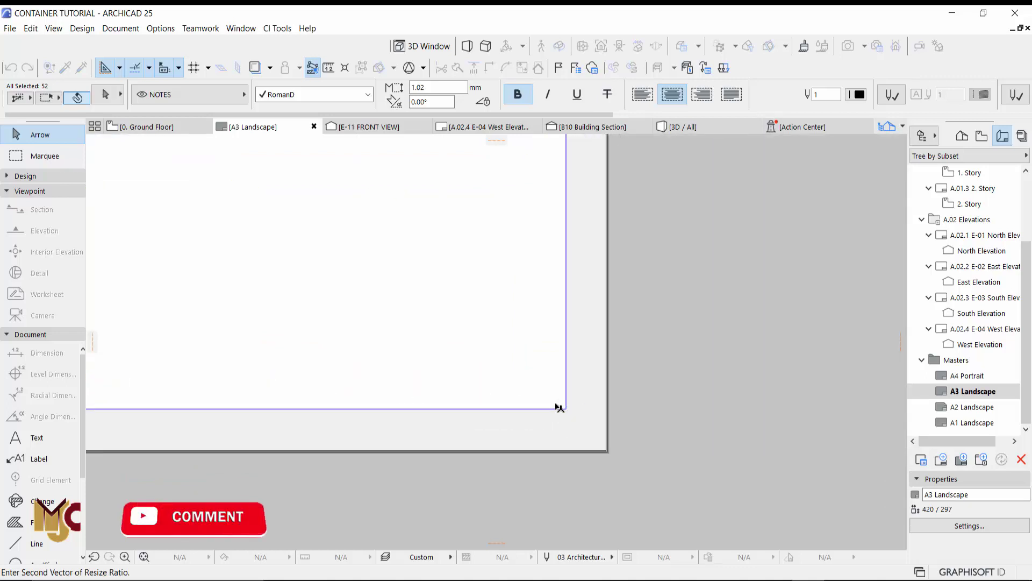
click(558, 406)
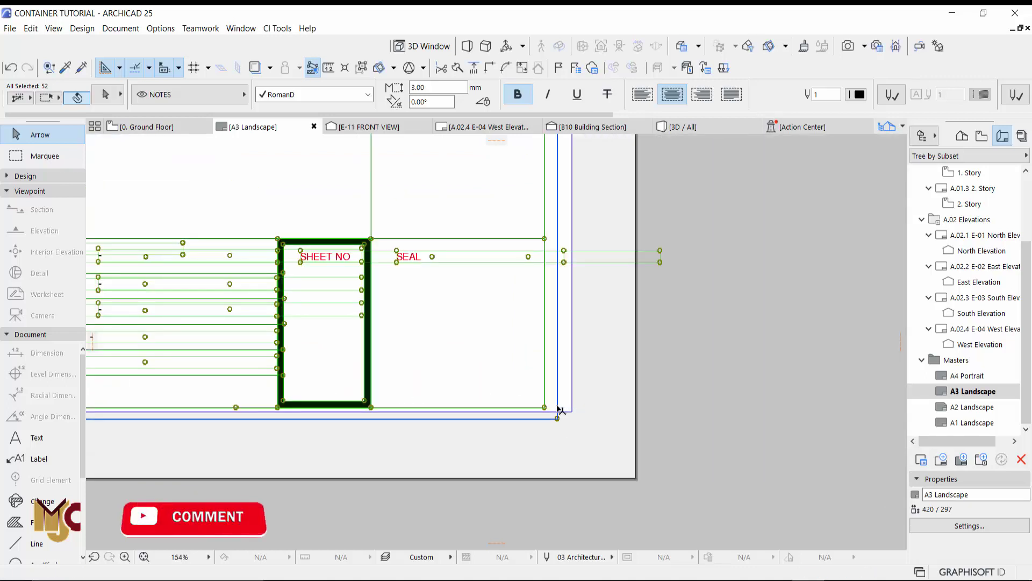
- Move the enlarged sheet so its outer lower-left corner sits on the margin frame's lower-left corner again
scroll(562, 414, down, 5)
middle_drag(586, 416, 677, 435)
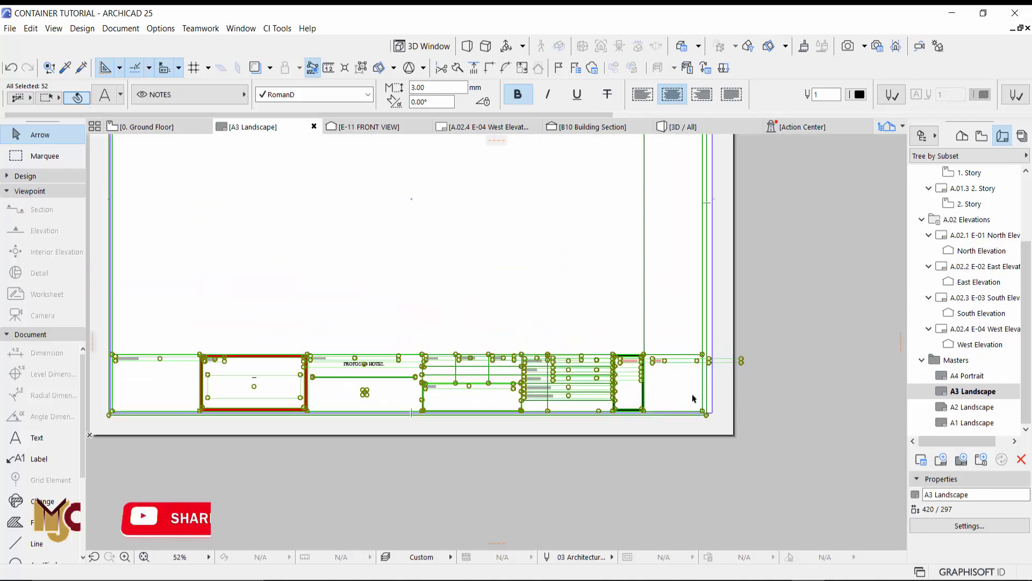
middle_drag(309, 397, 488, 398)
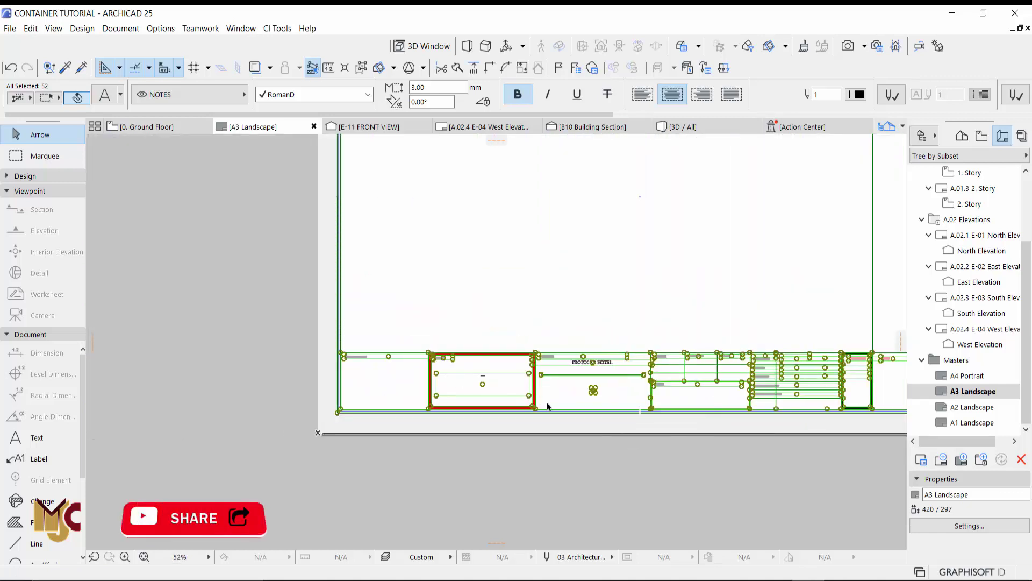
scroll(350, 406, down, 3)
scroll(286, 414, up, 10)
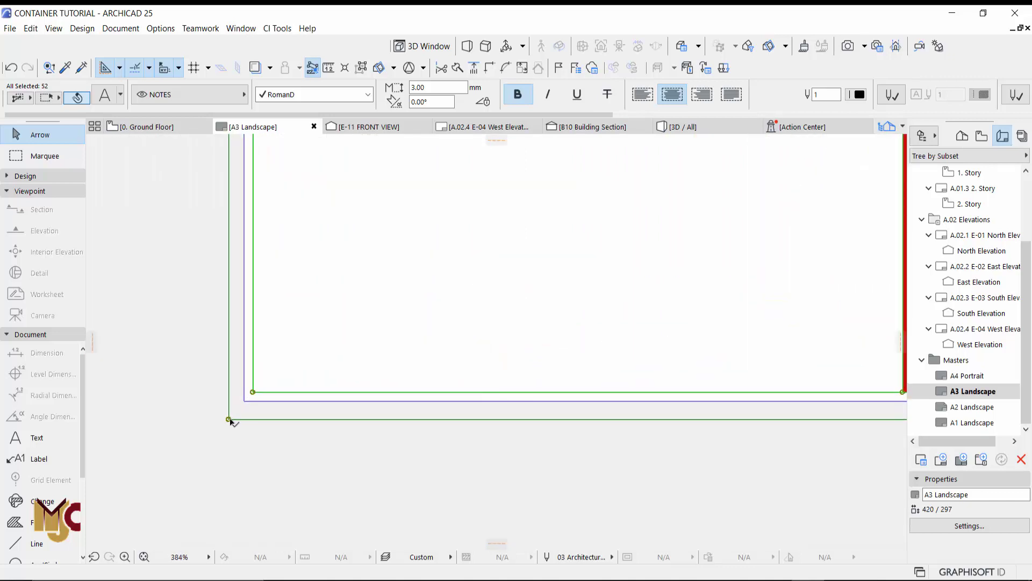
key(ctrl+d)
click(228, 419)
click(244, 401)
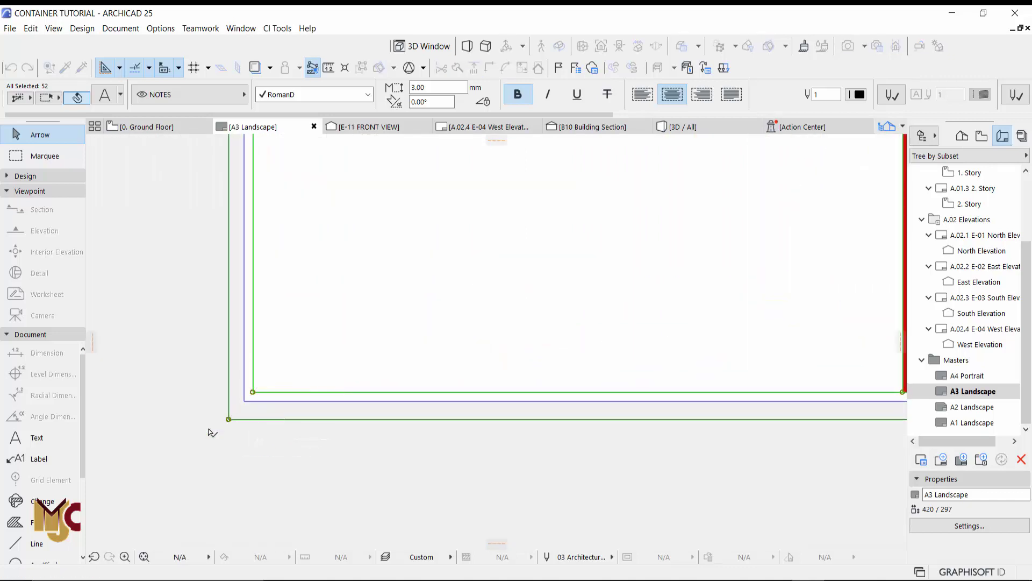
- Examine how the sheet's lower-right and lower-left corners line up with the margin frame
scroll(202, 422, down, 8)
middle_drag(702, 413, 407, 418)
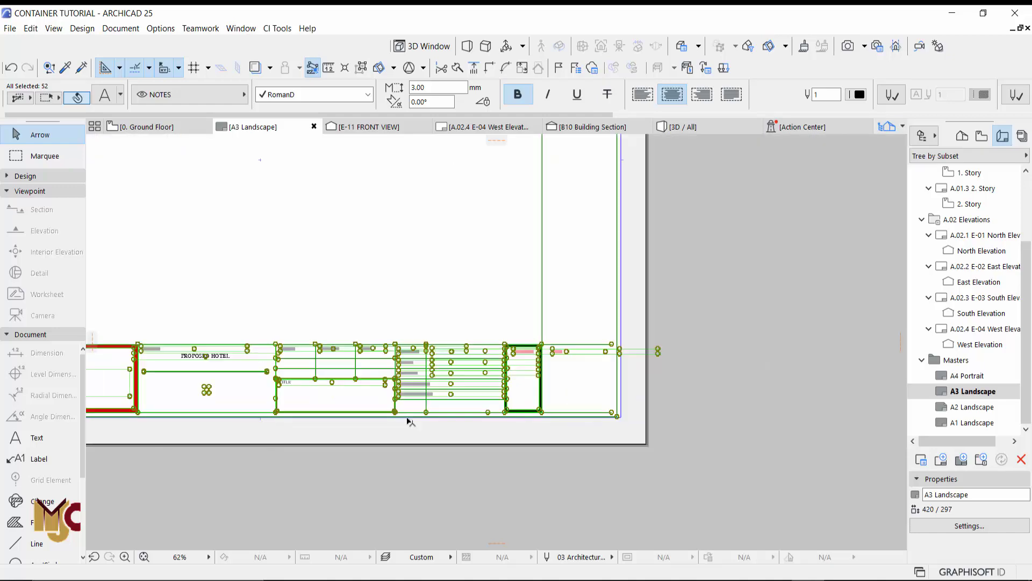
scroll(553, 423, up, 6)
scroll(595, 431, down, 3)
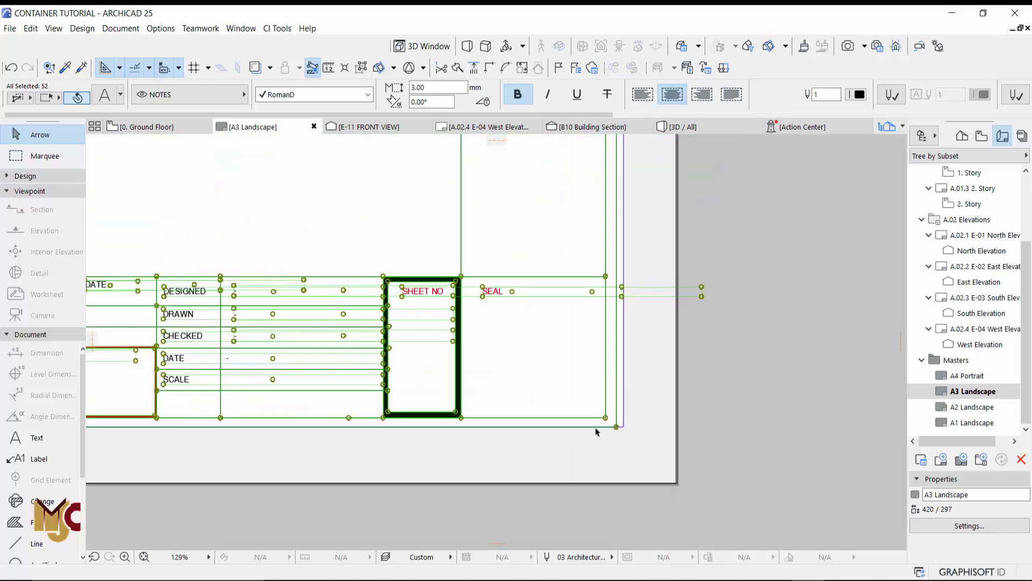
middle_drag(723, 424, 774, 421)
scroll(752, 416, down, 3)
middle_drag(372, 419, 575, 413)
middle_drag(318, 417, 741, 418)
scroll(468, 413, up, 11)
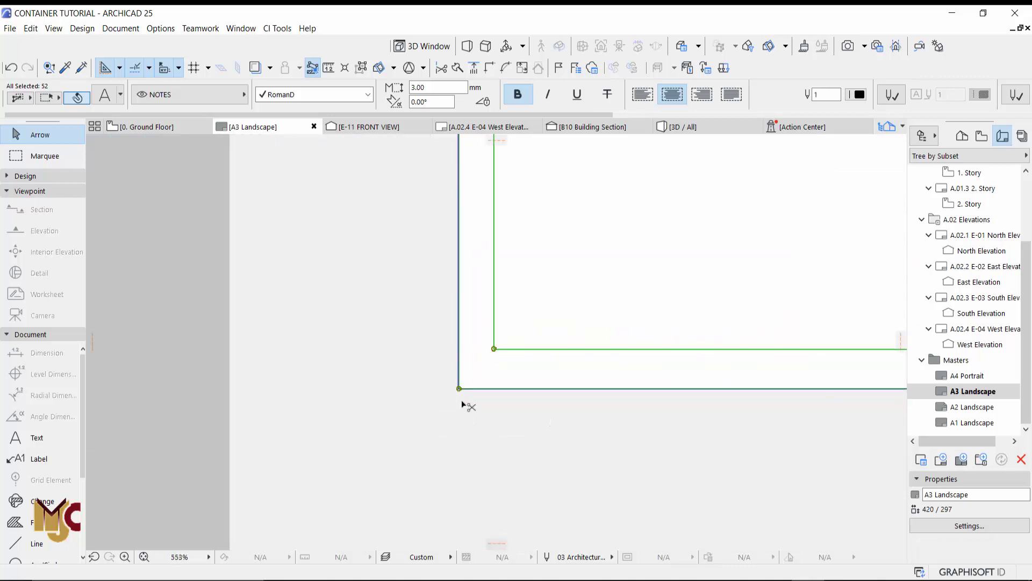
- Resize the sheet graphically about its lower-left corner to about 392 mm, matching the margin frame's lower-right corner, and clear the selection
click(528, 69)
click(567, 323)
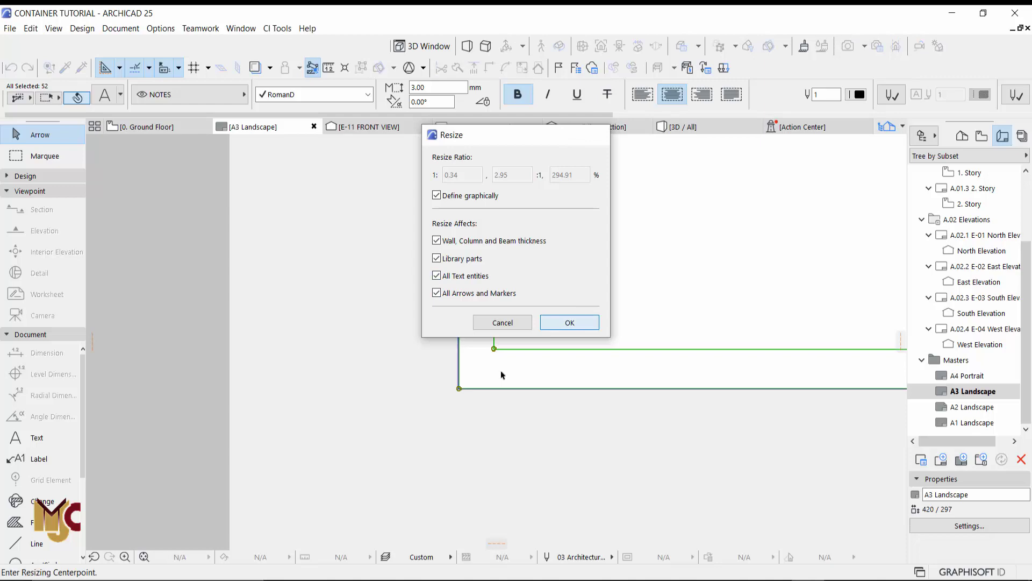
click(459, 389)
scroll(301, 370, down, 3)
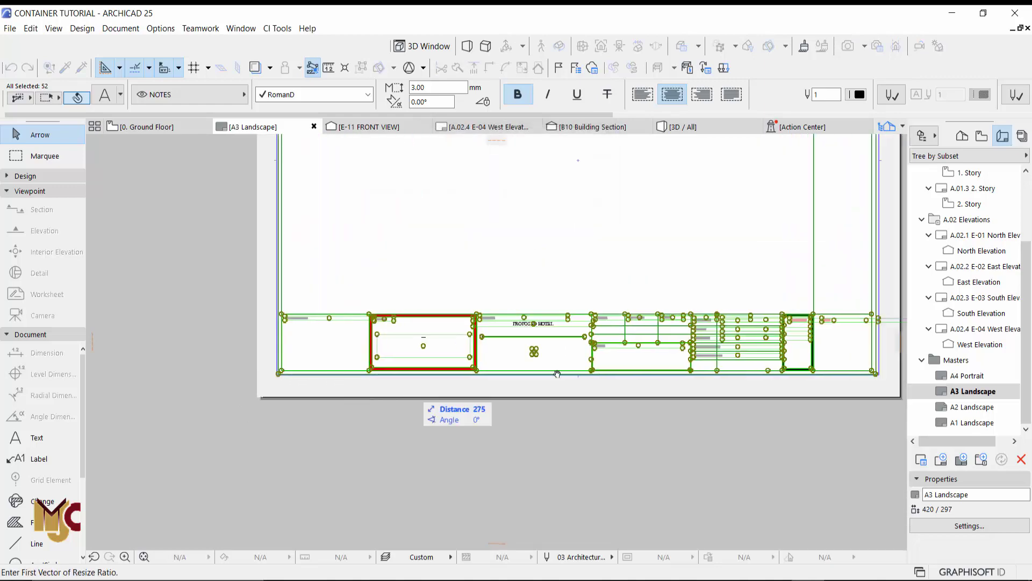
scroll(573, 374, up, 5)
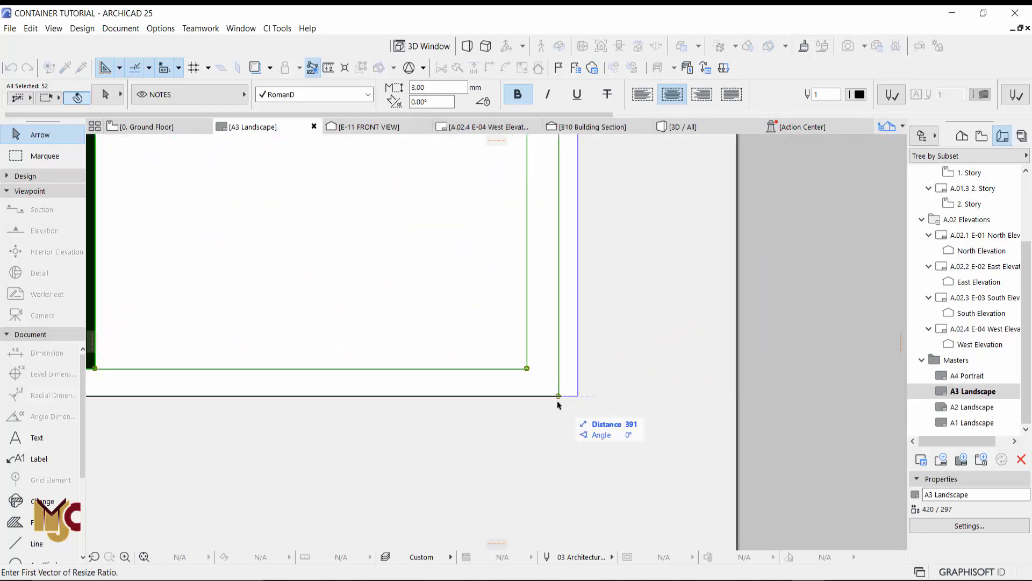
click(558, 396)
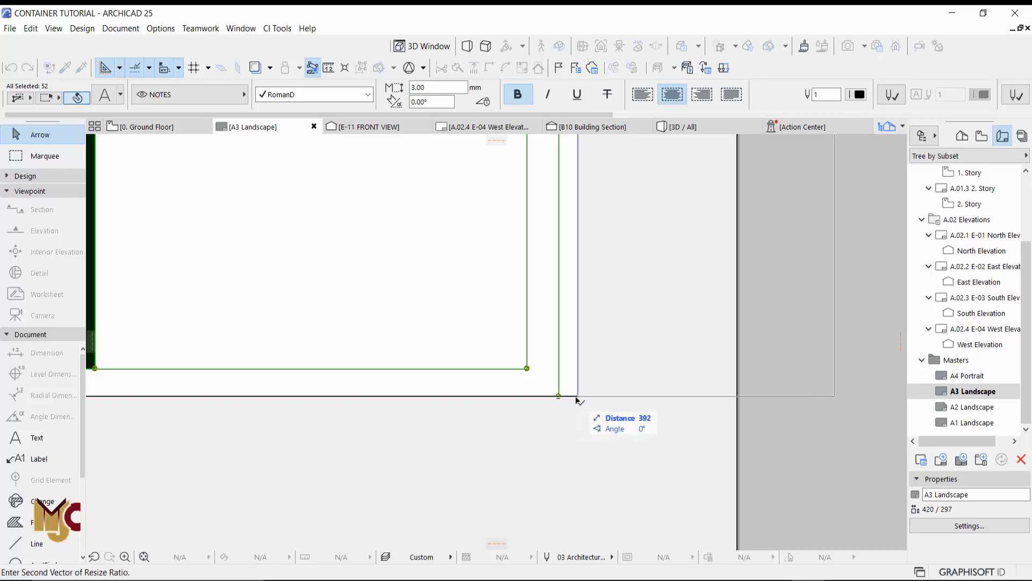
click(578, 401)
scroll(687, 404, down, 6)
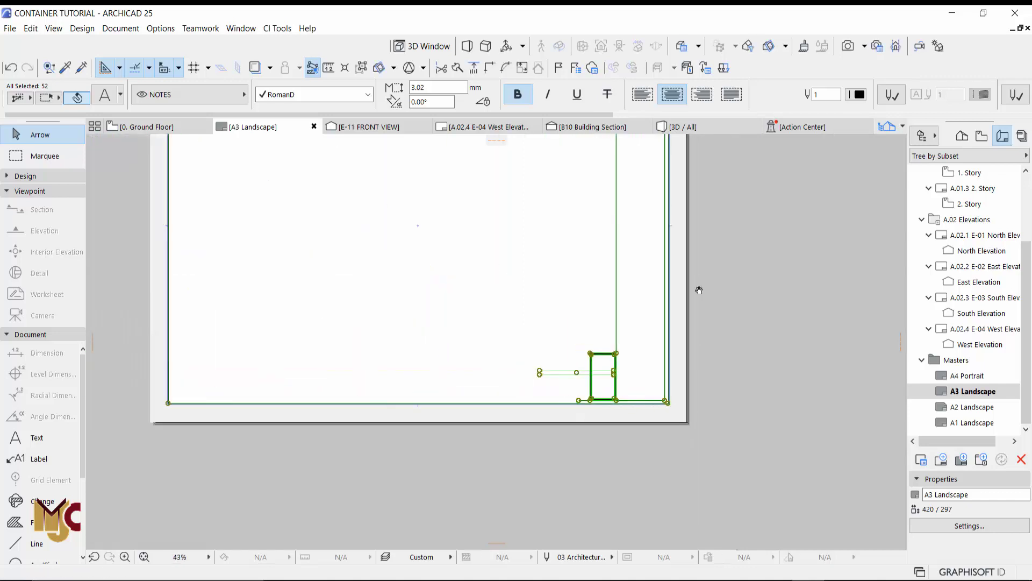
scroll(715, 410, down, 1)
click(791, 299)
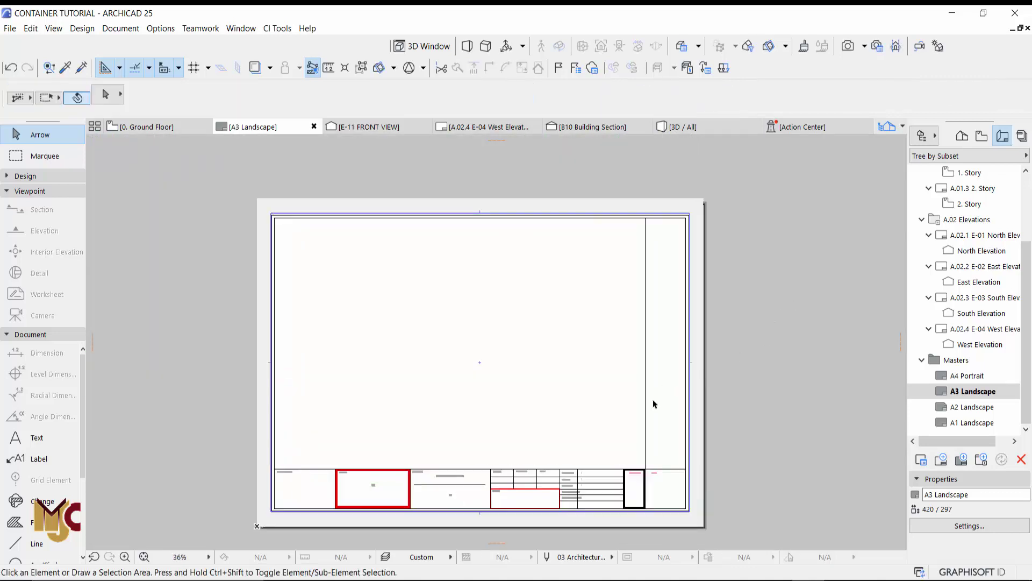
middle_drag(640, 403, 640, 384)
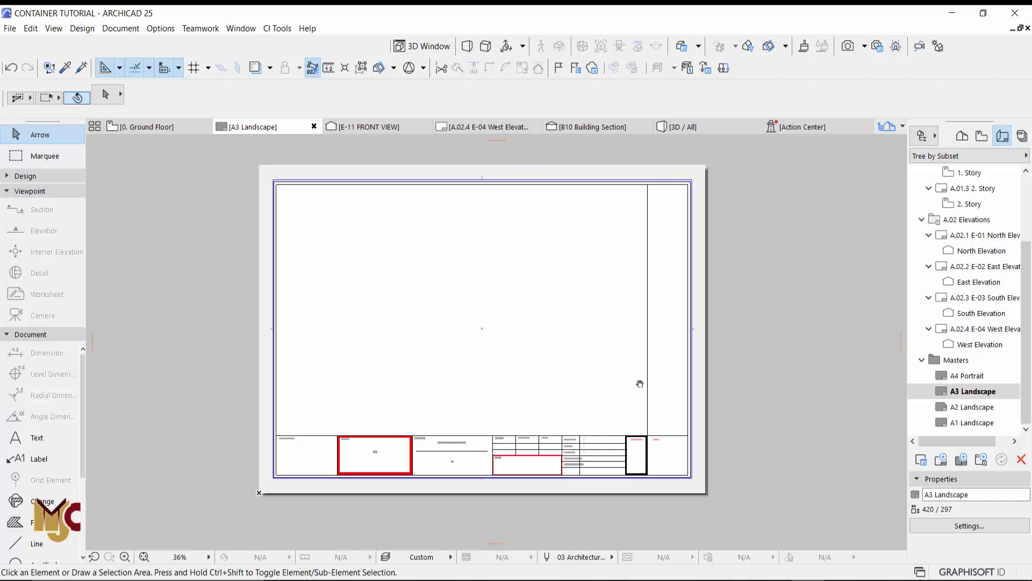
- Examine the fitted title block from the seal and sheet number cells across to the consultant cell, checking how its elements are grouped
key(ctrl+a)
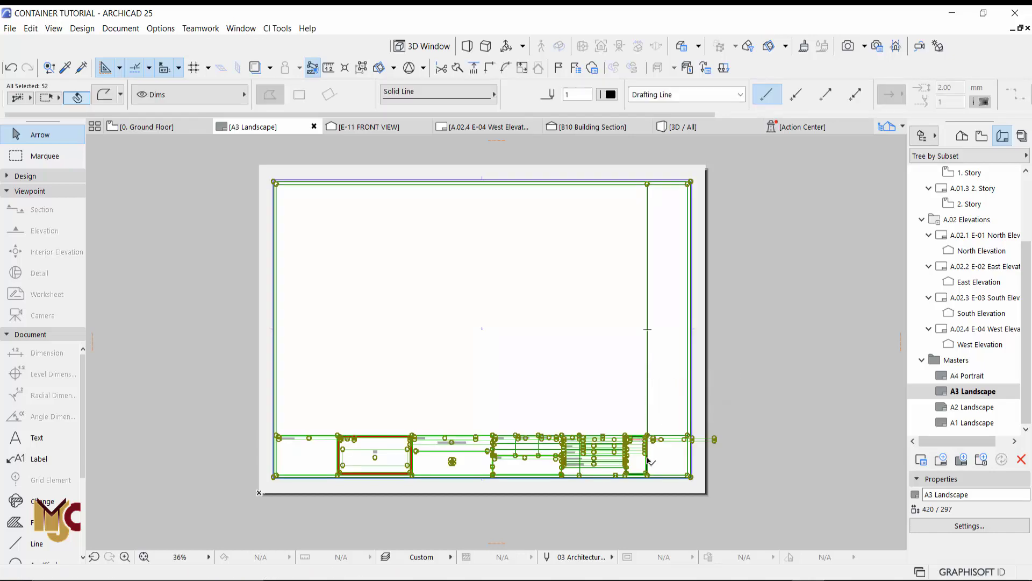
scroll(649, 461, up, 5)
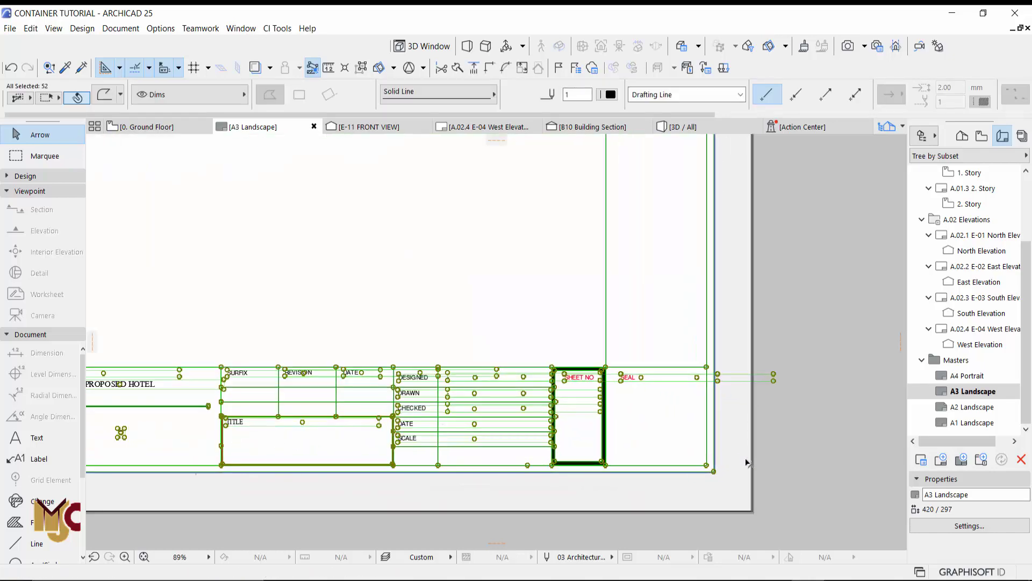
middle_drag(747, 463, 764, 463)
key(Escape)
middle_drag(659, 430, 755, 425)
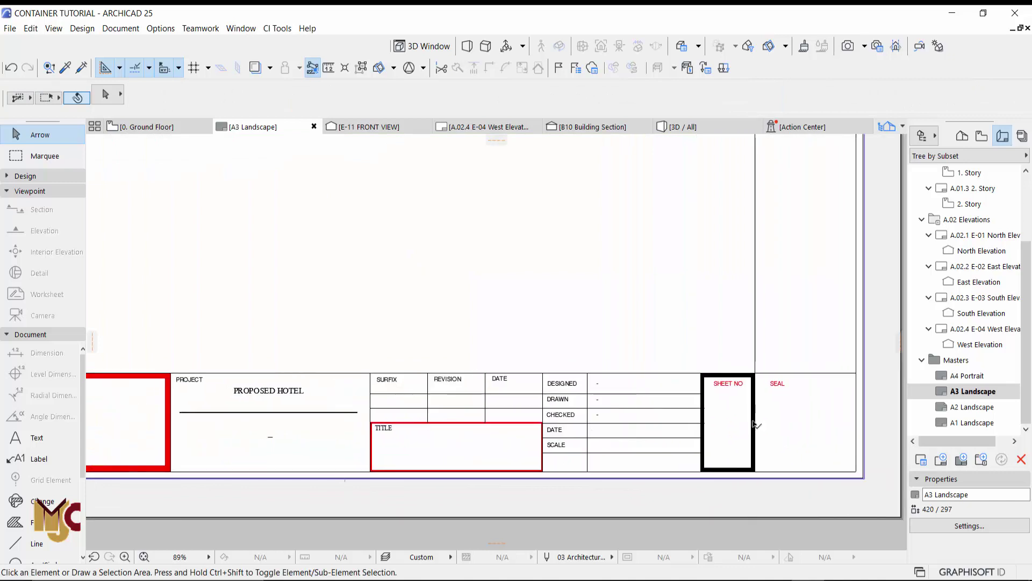
scroll(755, 425, down, 2)
middle_drag(156, 396, 355, 395)
scroll(350, 393, up, 5)
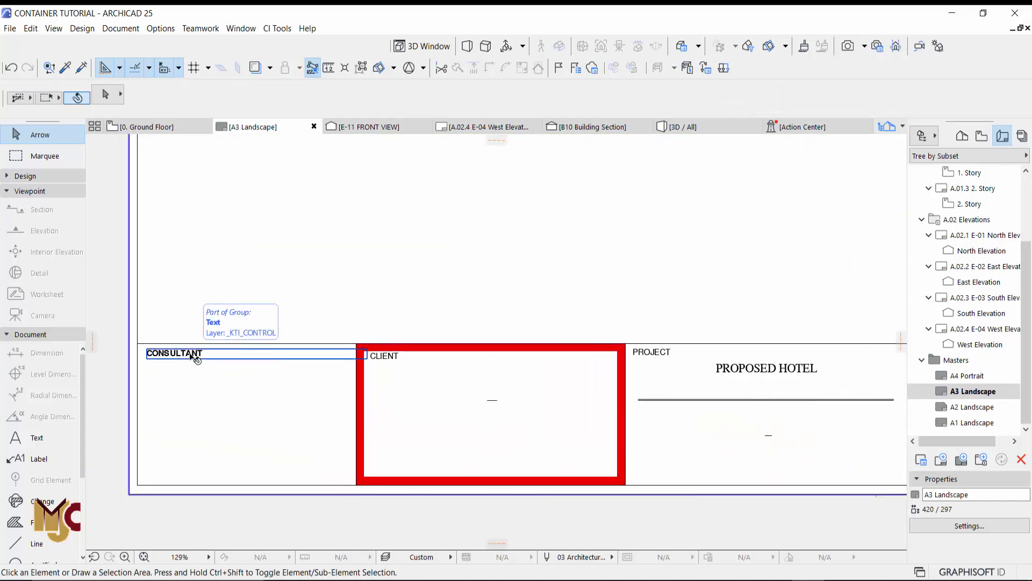
click(194, 356)
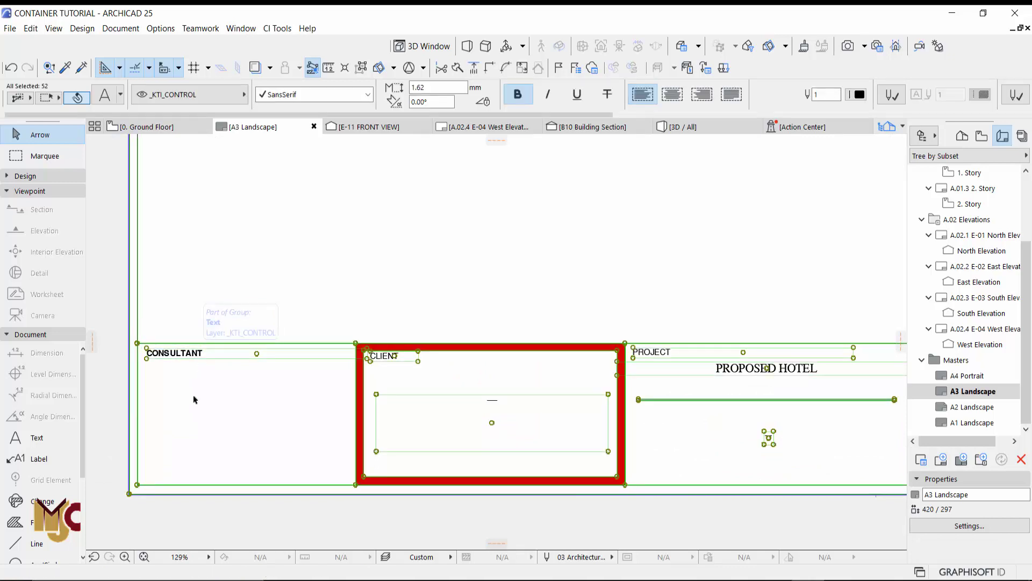
click(214, 423)
- Place a text block reading CONSULTANT below the heading in the consultant cell, using SuperFrench at 2.50 mm
middle_drag(215, 415, 414, 394)
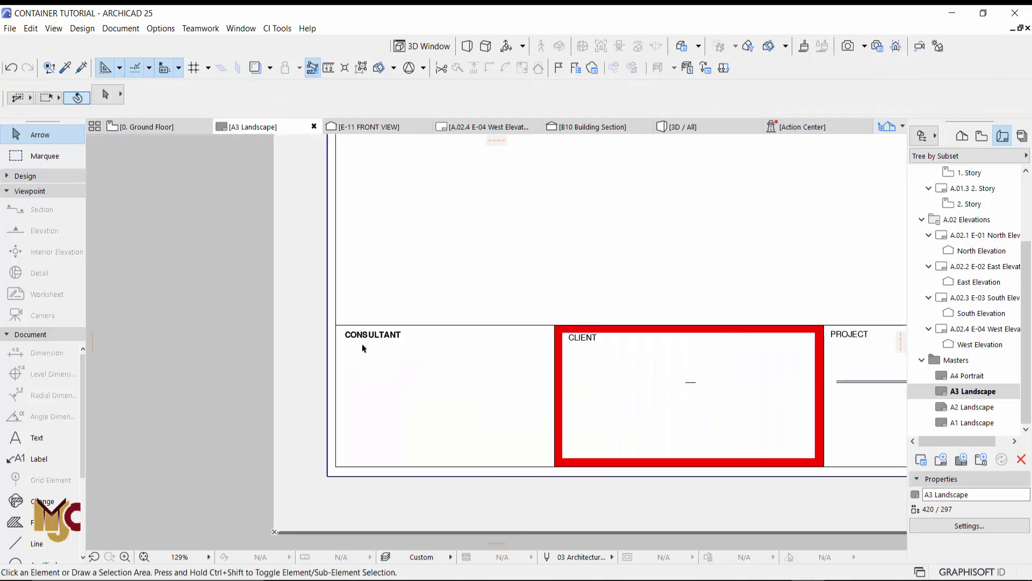
click(43, 436)
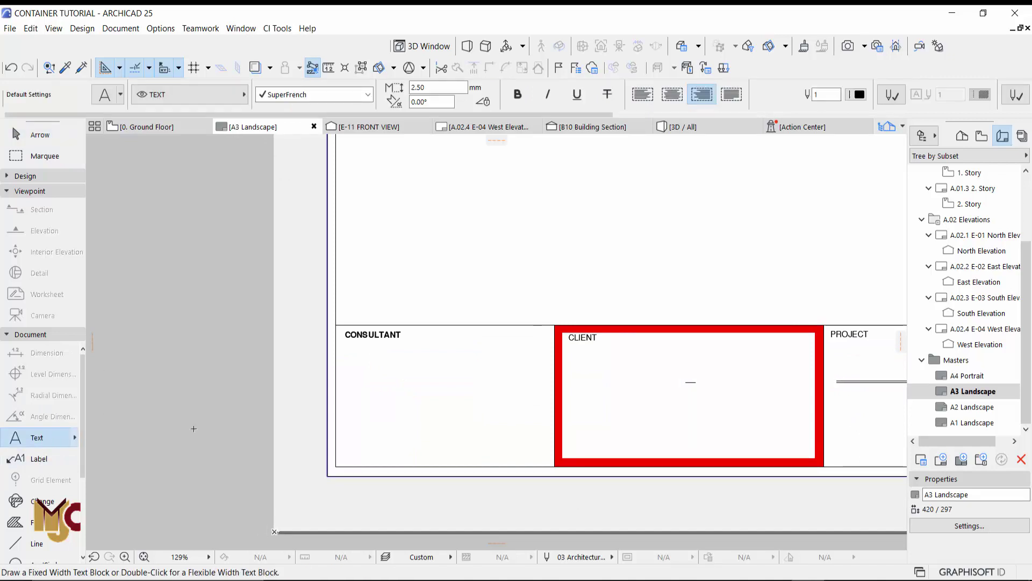
click(347, 354)
click(455, 376)
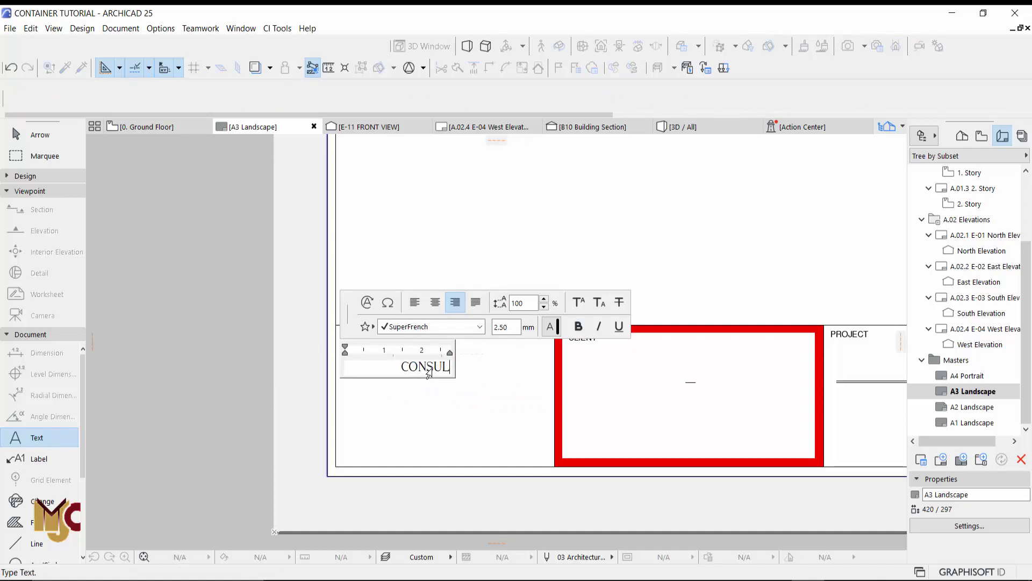
text(CONSULTANT)
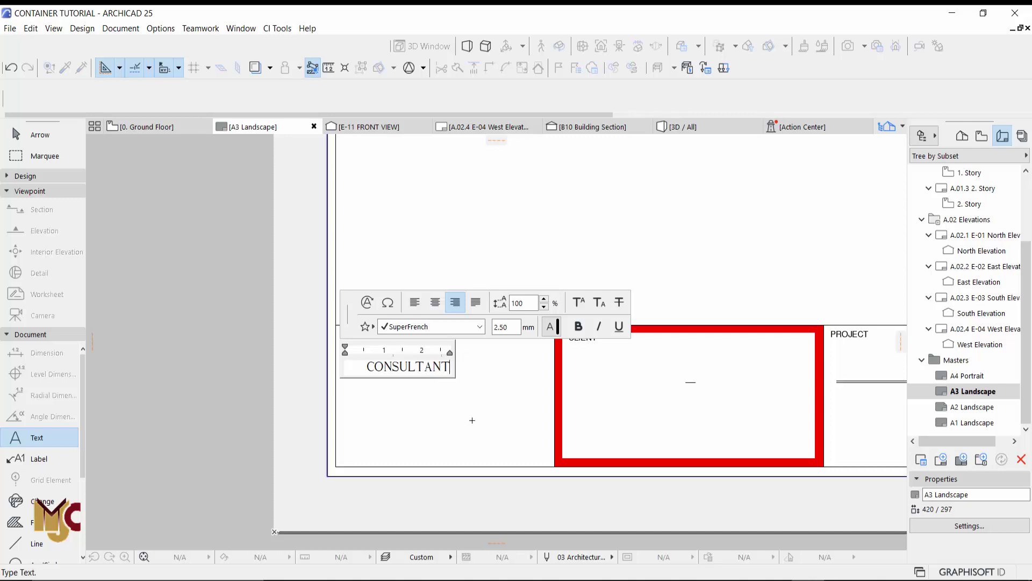
click(456, 437)
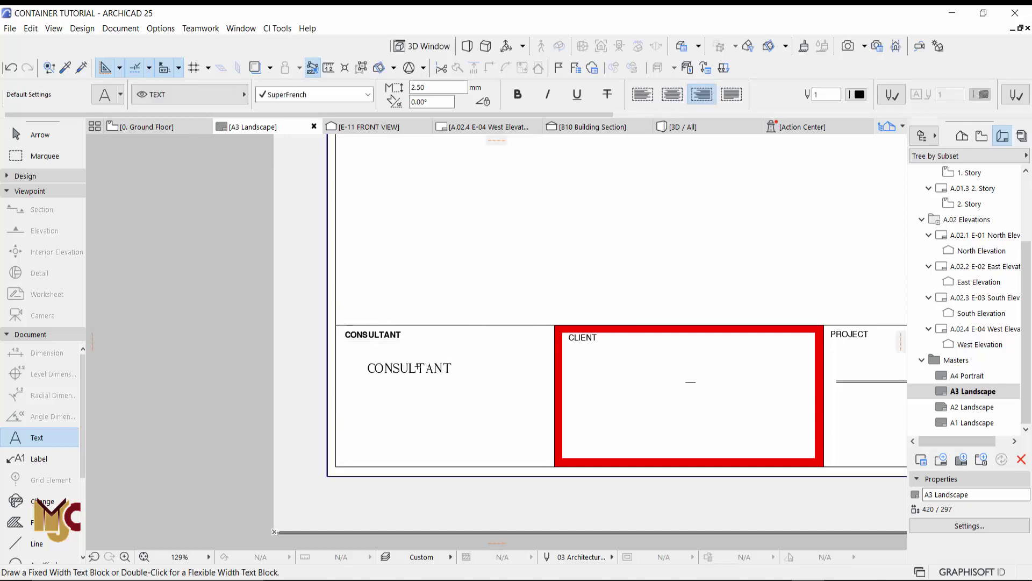
key(Escape)
- Move the new CONSULTANT text up directly beneath the consultant cell's heading and make it bold, keeping the SuperFrench font
click(412, 372)
click(406, 368)
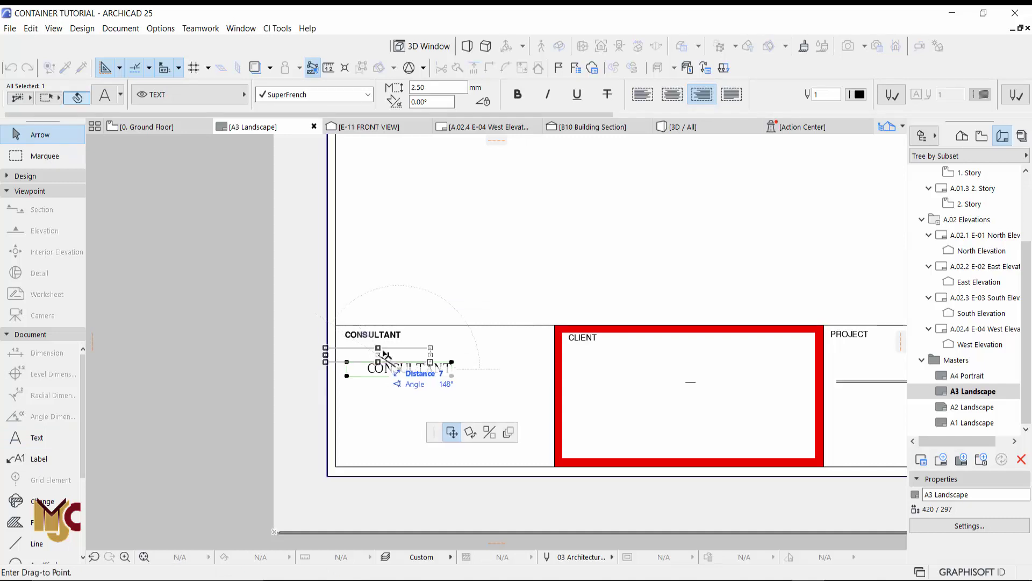
click(387, 347)
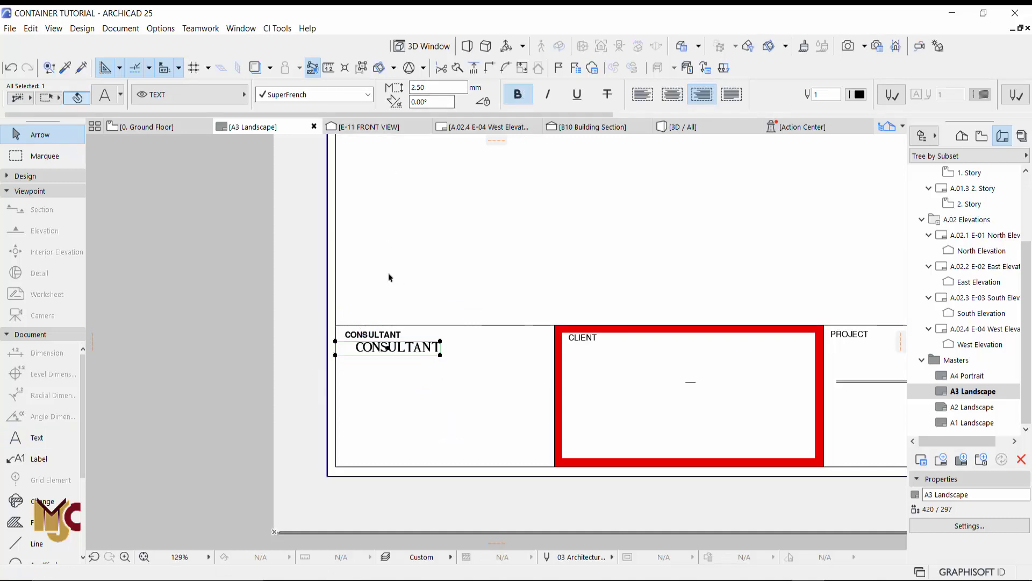
click(317, 95)
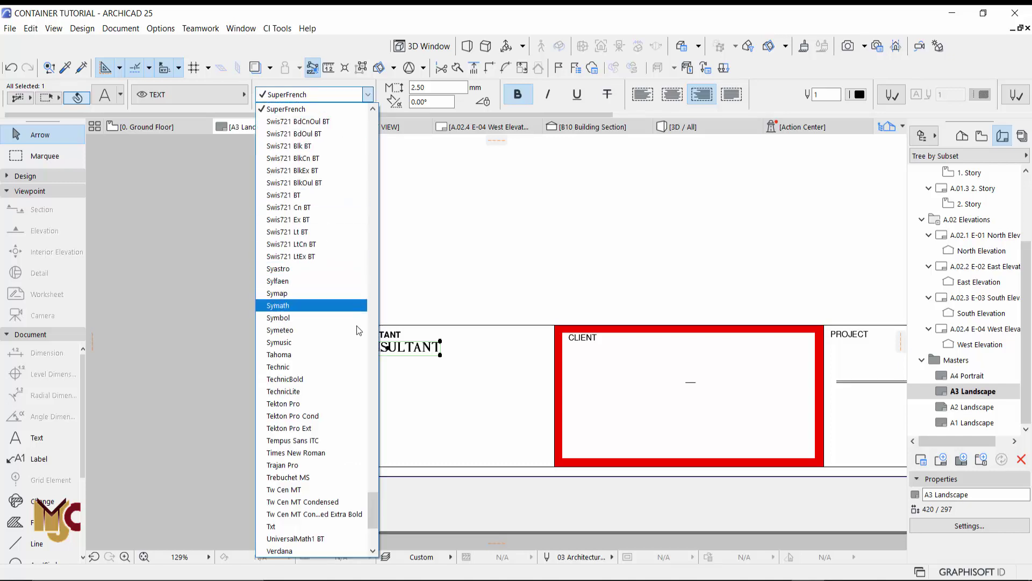
click(503, 346)
- Examine the title block's cells in turn, from client and project through revision, title and date to sheet number and seal
scroll(484, 369, down, 2)
middle_drag(606, 385, 490, 375)
scroll(491, 375, up, 2)
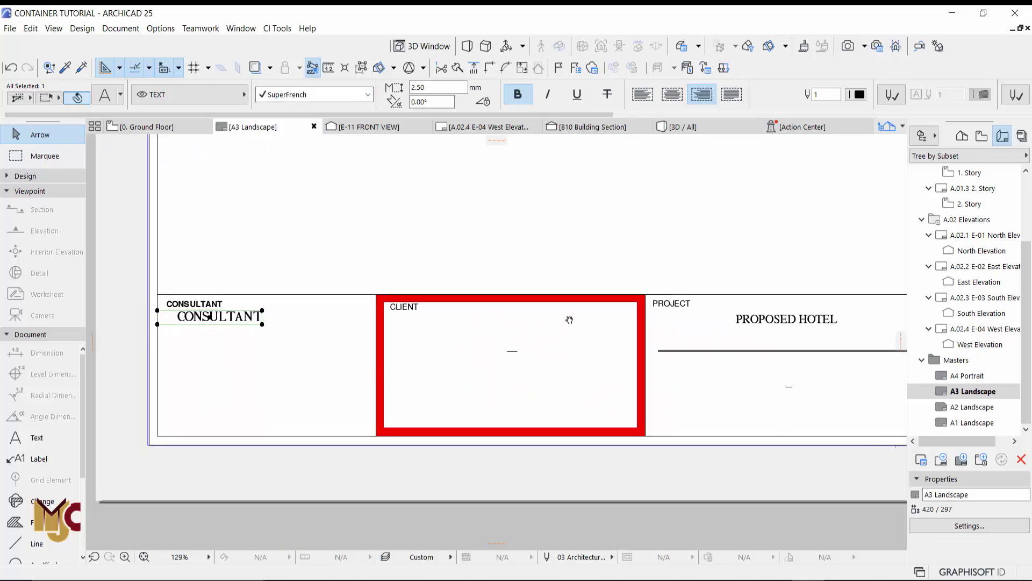
scroll(254, 318, up, 3)
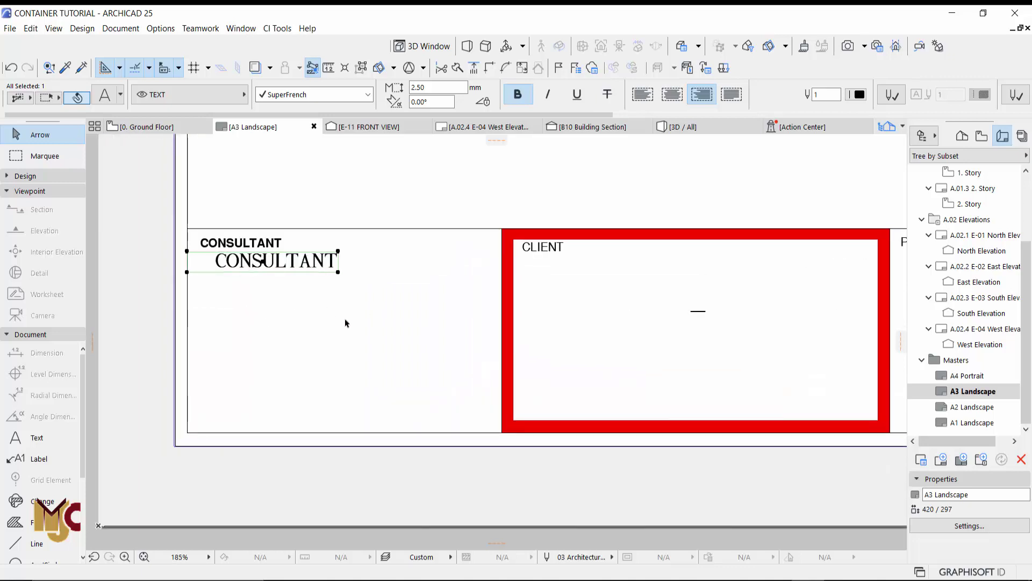
middle_drag(583, 252, 344, 266)
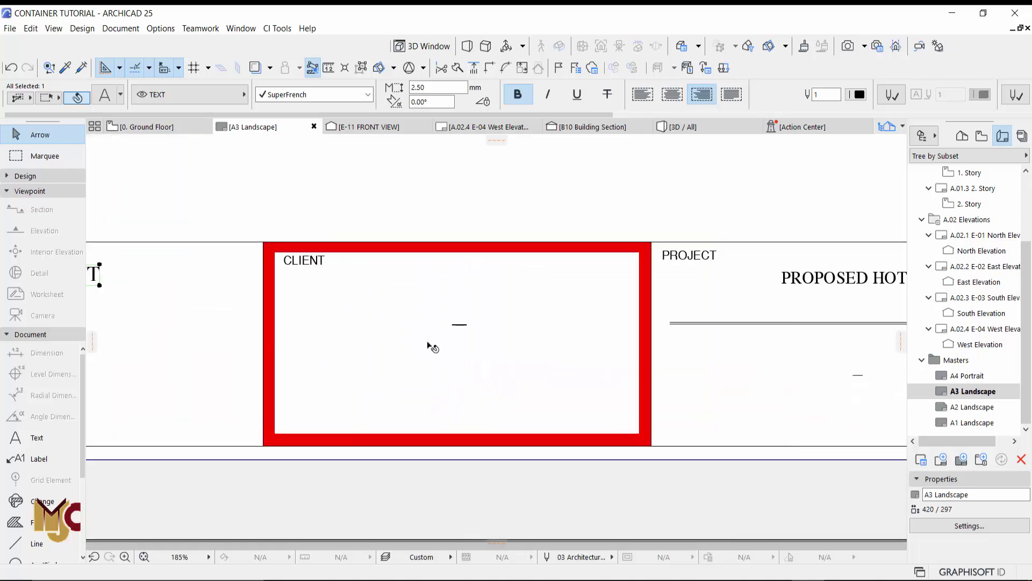
scroll(449, 365, down, 3)
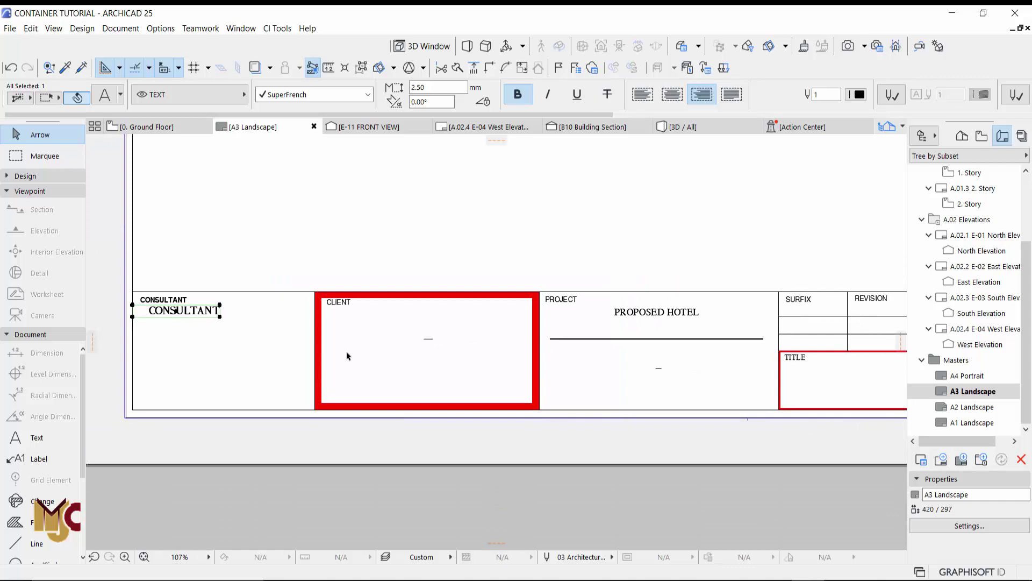
scroll(426, 330, up, 3)
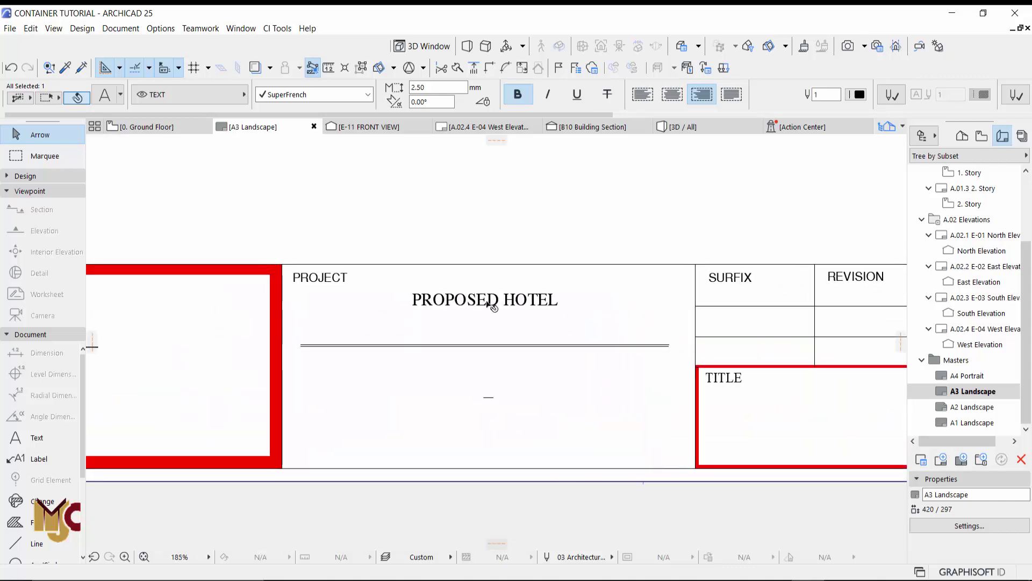
scroll(612, 332, down, 2)
scroll(703, 334, up, 3)
middle_drag(703, 334, 309, 347)
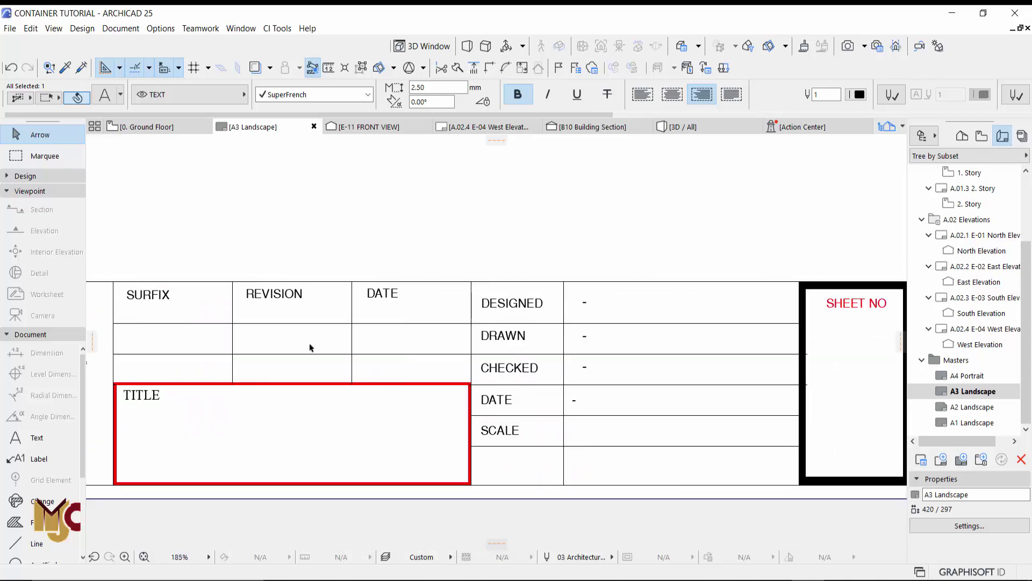
scroll(380, 409, down, 1)
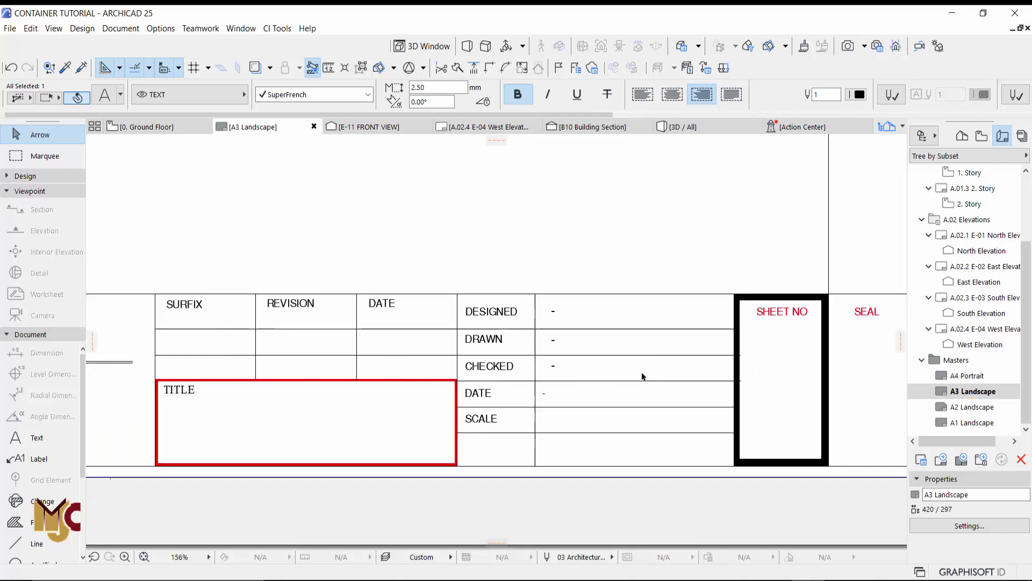
middle_drag(786, 382, 549, 410)
scroll(378, 445, up, 1)
scroll(378, 445, up, 1)
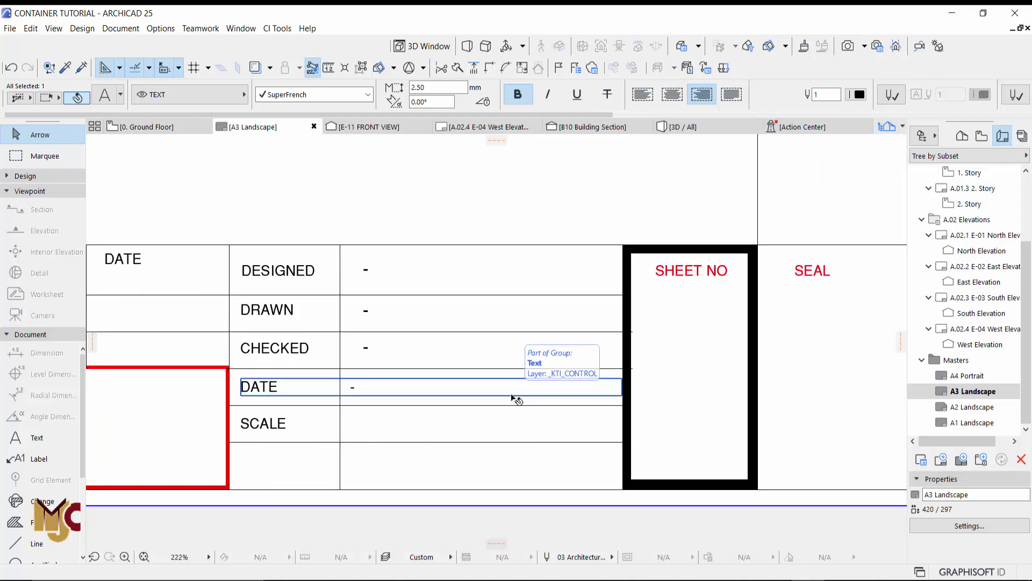
scroll(322, 408, down, 3)
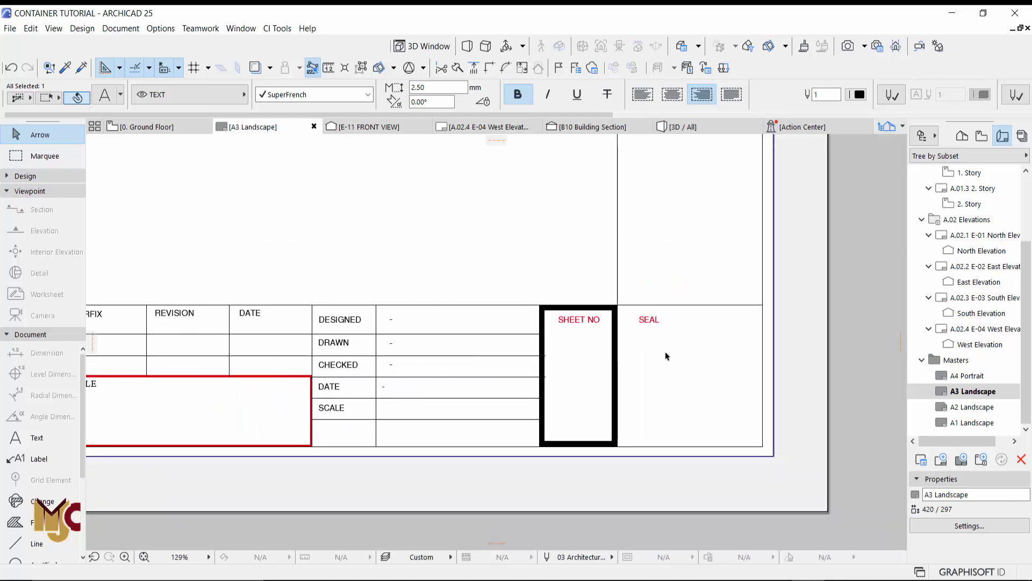
- Review the title, revision and scale cells again, working back past the project and client cells to the consultant cell
shift+scroll(537, 376, left, 2)
scroll(417, 415, up, 3)
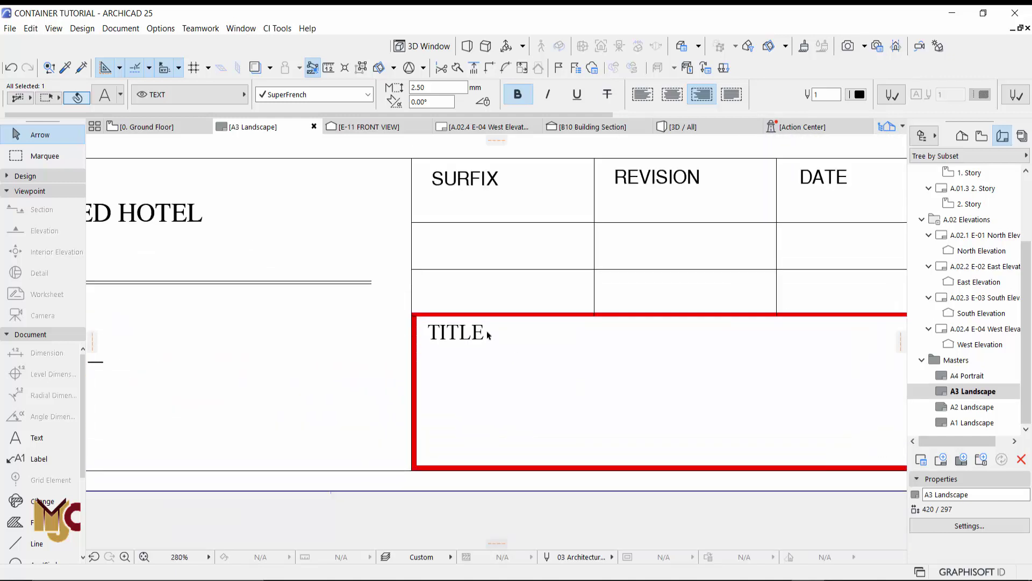
scroll(452, 333, down, 4)
scroll(645, 373, up, 2)
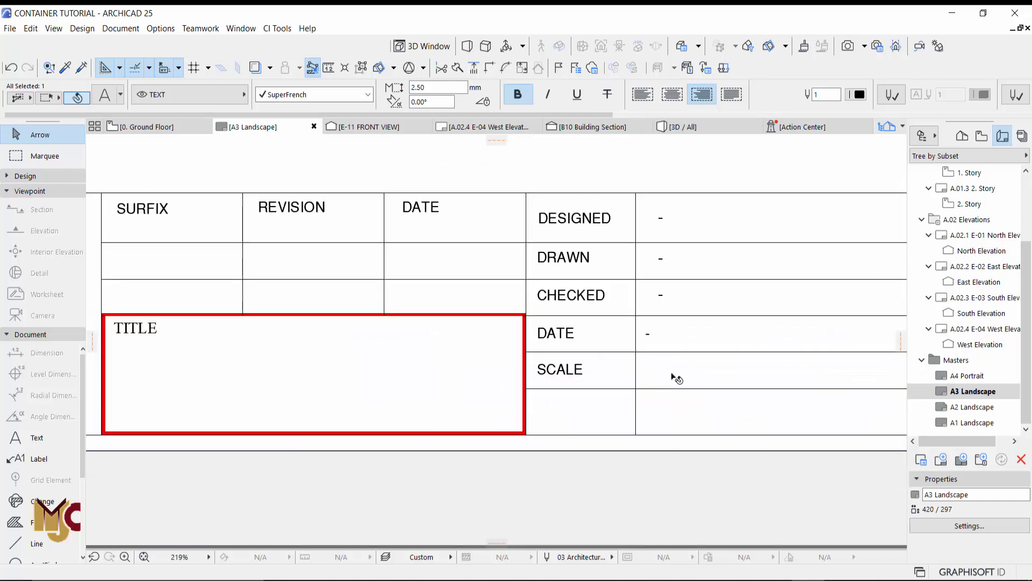
scroll(544, 350, down, 5)
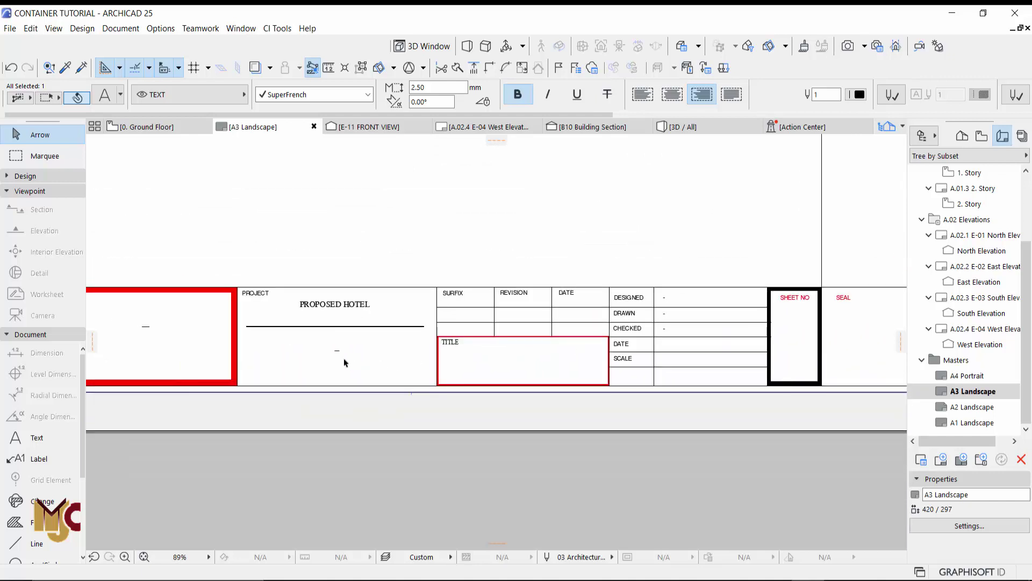
middle_drag(341, 359, 412, 356)
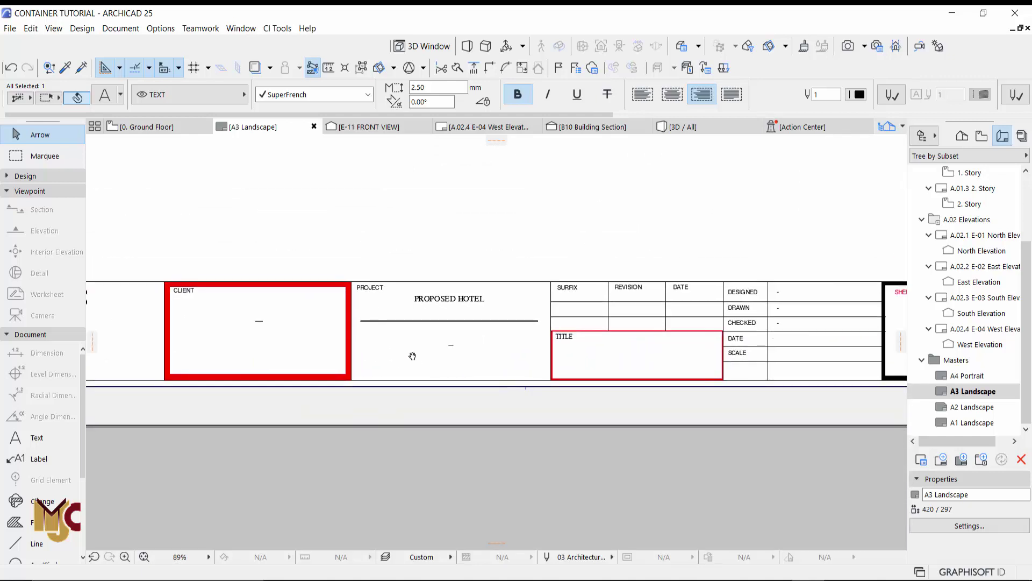
middle_drag(172, 352, 395, 353)
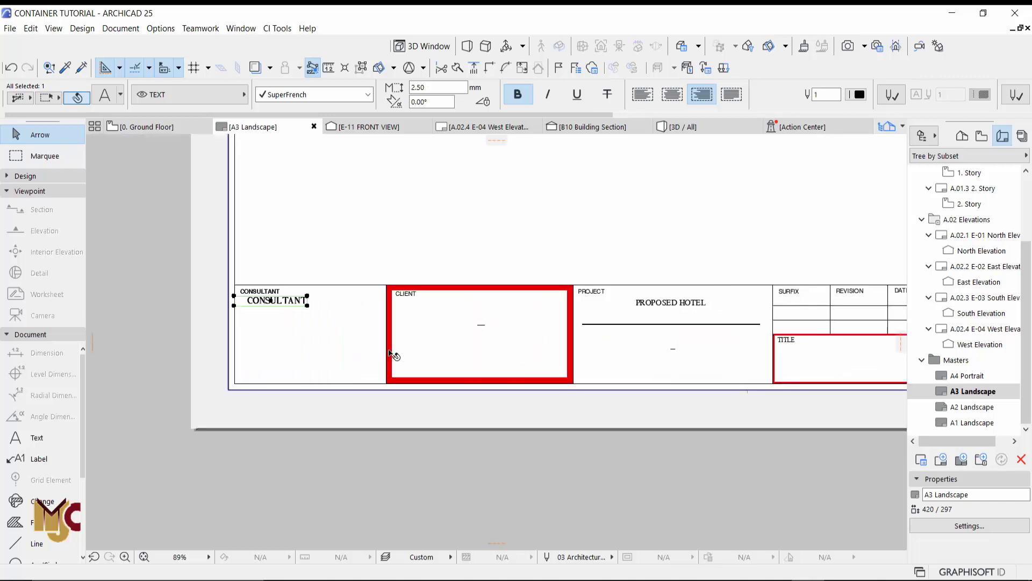
- Move the added CONSULTANT text down to the middle of the consultant cell
scroll(276, 309, up, 3)
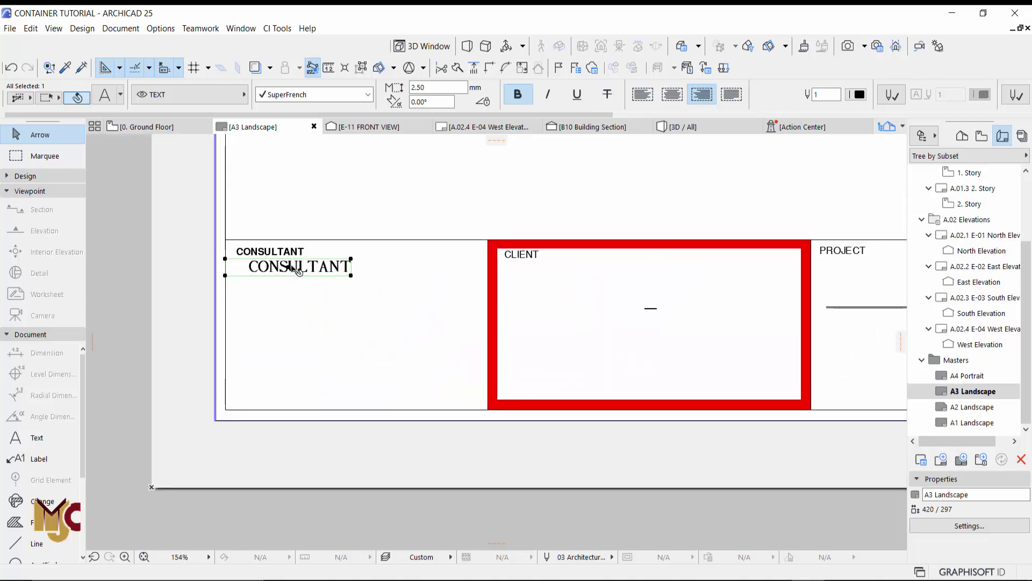
click(273, 251)
click(287, 265)
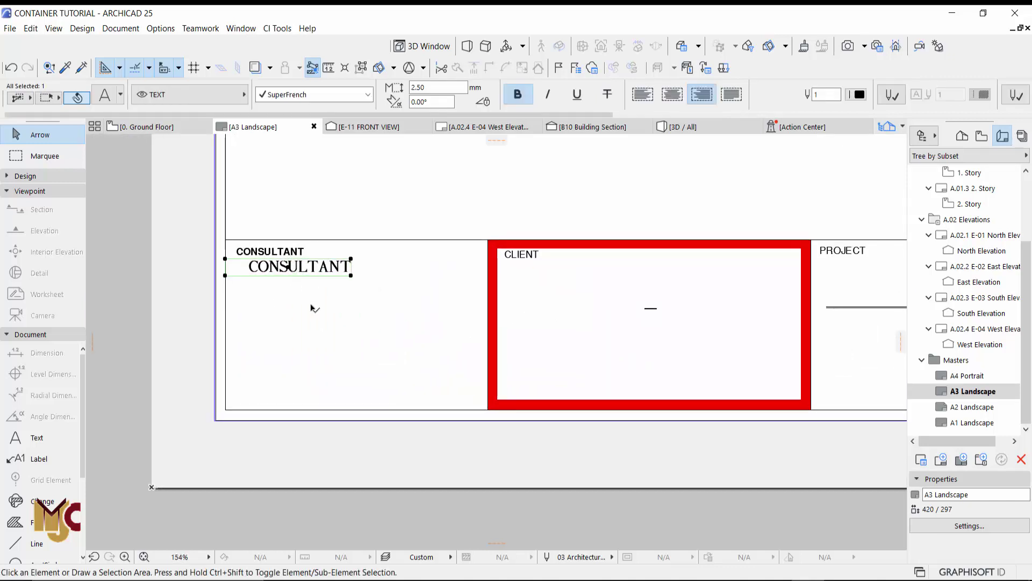
drag(311, 308, 334, 323)
scroll(367, 320, up, 3)
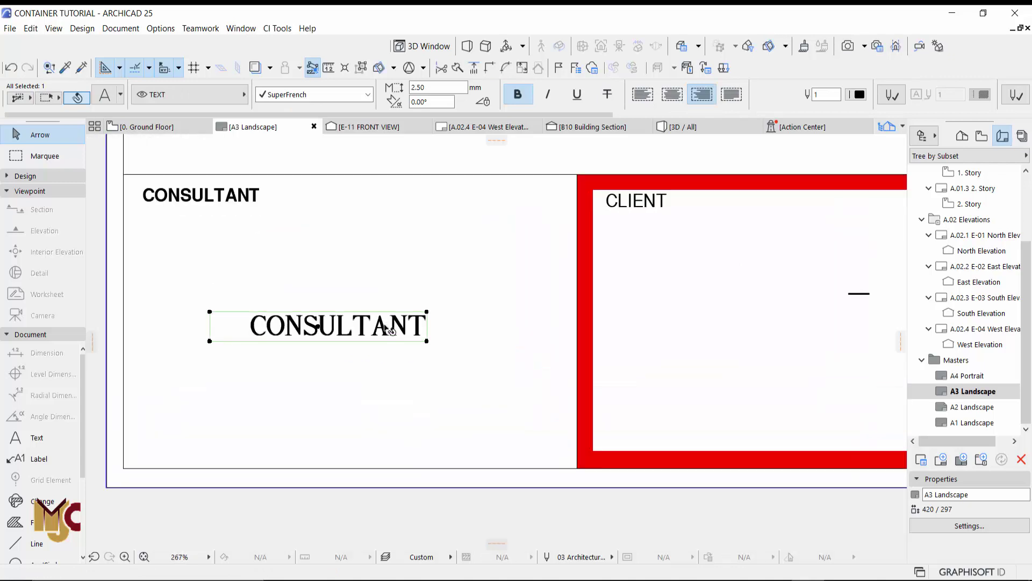
- Replace the added text in the middle of the consultant cell with NAME
double_click(386, 328)
drag(423, 325, 260, 328)
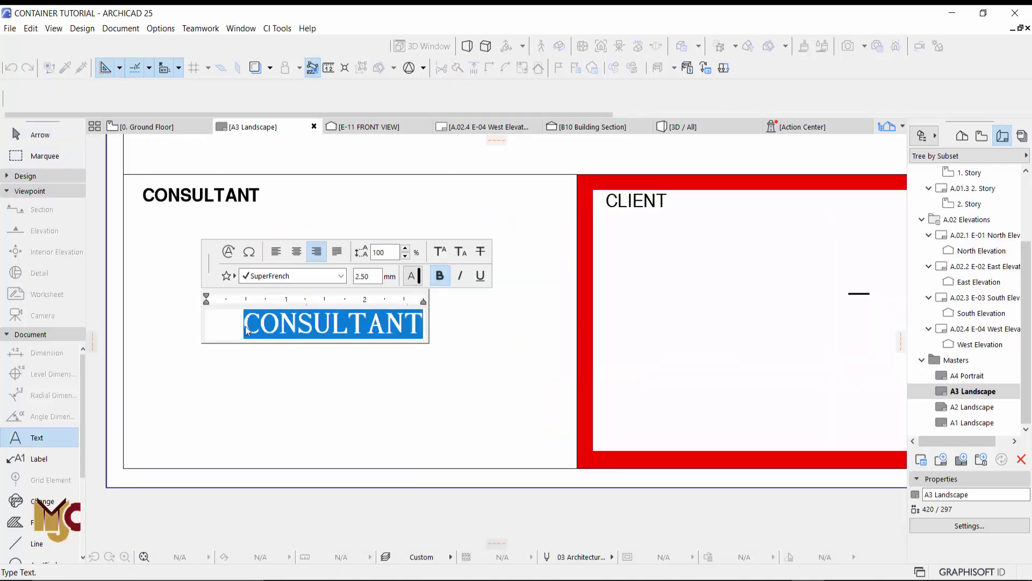
text(NAME)
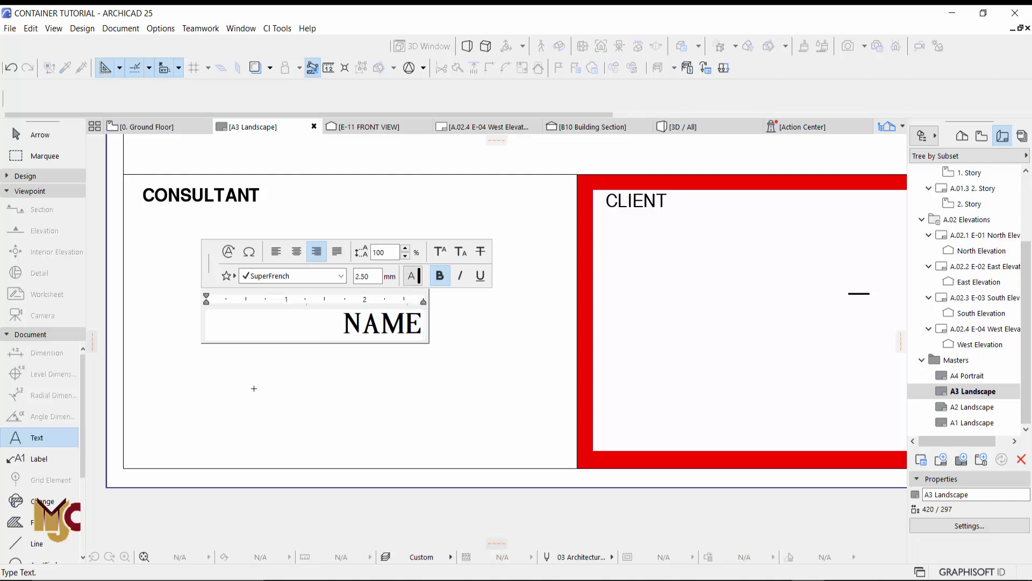
click(285, 377)
- Copy the NAME text from the consultant cell to the middle of the client cell, just below the dash
scroll(350, 344, down, 3)
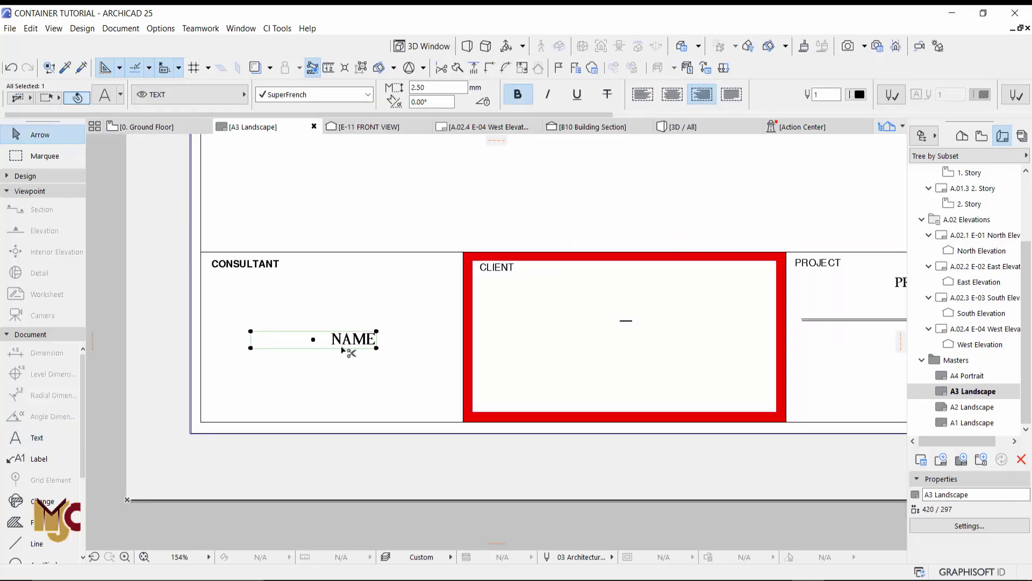
key(ctrl)
click(334, 340)
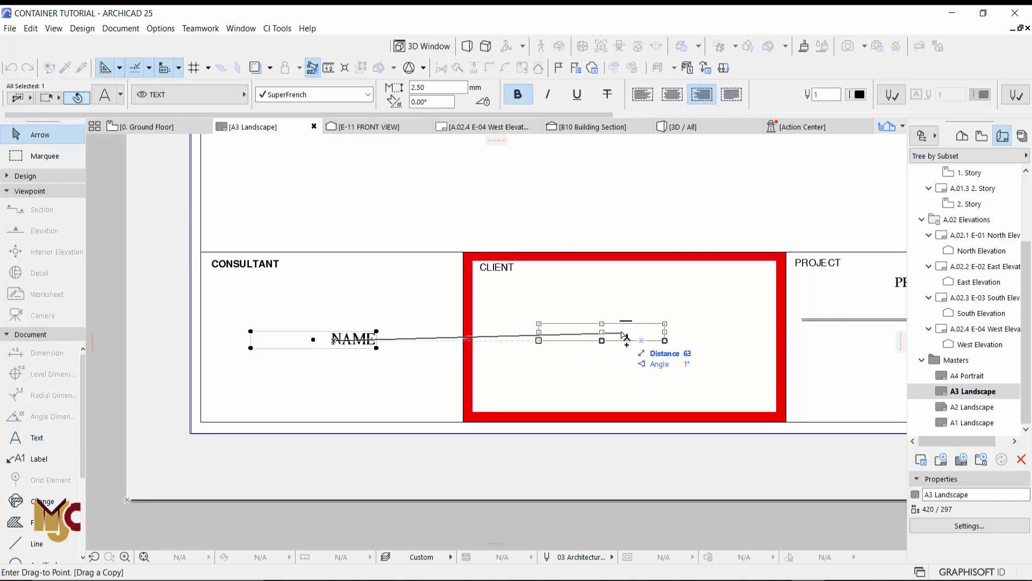
click(637, 339)
- Copy the NAME text from the client cell into the project cell, below the horizontal line
middle_drag(664, 339, 543, 344)
key(ctrl+d)
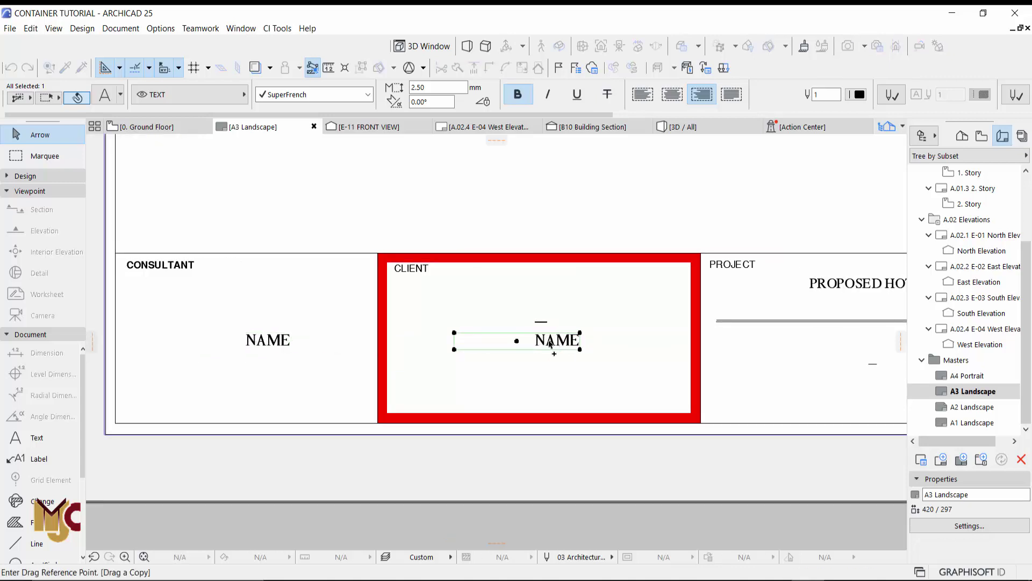
click(551, 344)
middle_drag(801, 349, 578, 350)
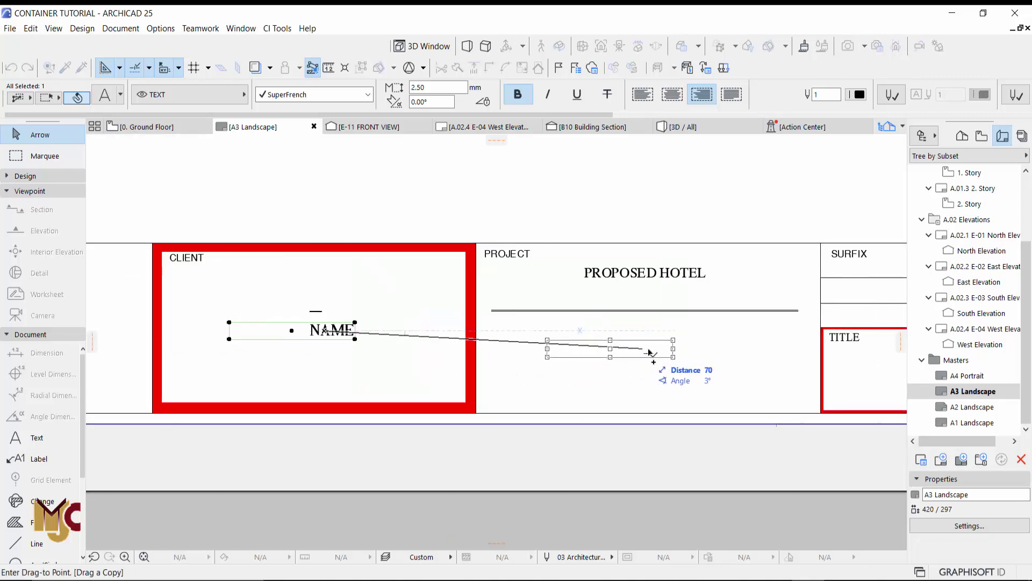
click(668, 365)
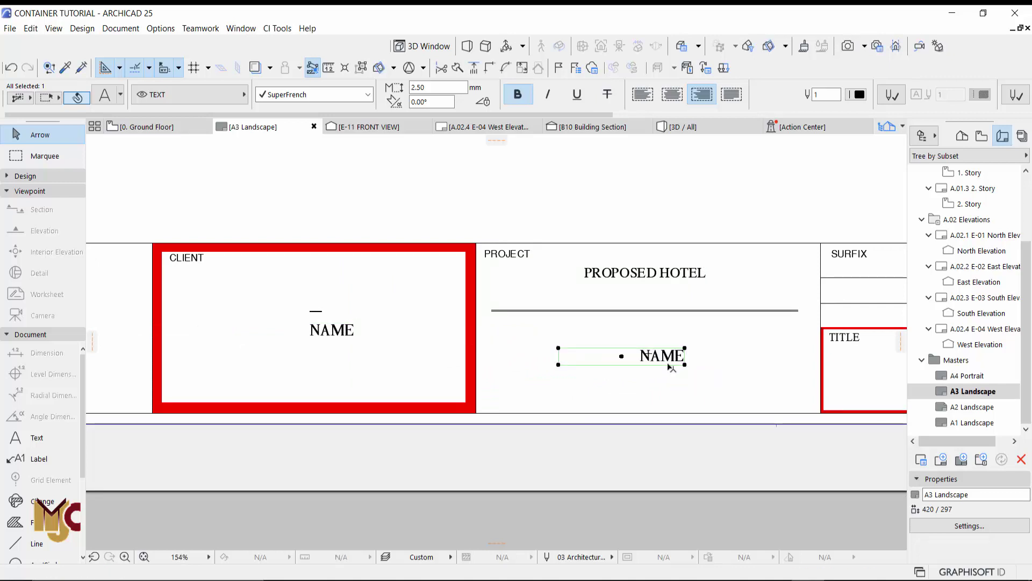
- Replace the copied NAME text in the project cell with ADDRESS
scroll(671, 368, up, 2)
double_click(676, 360)
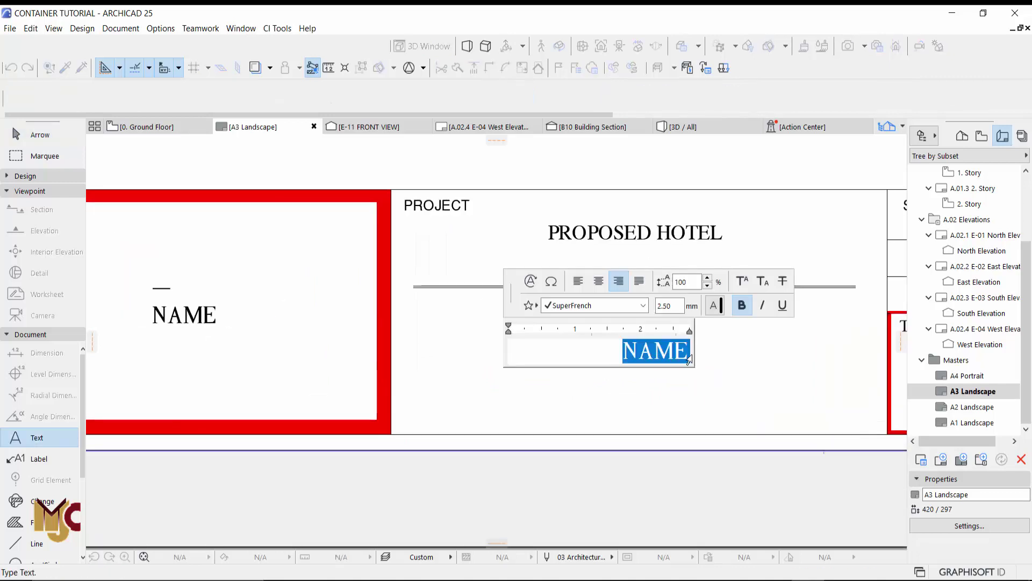
text(AD)
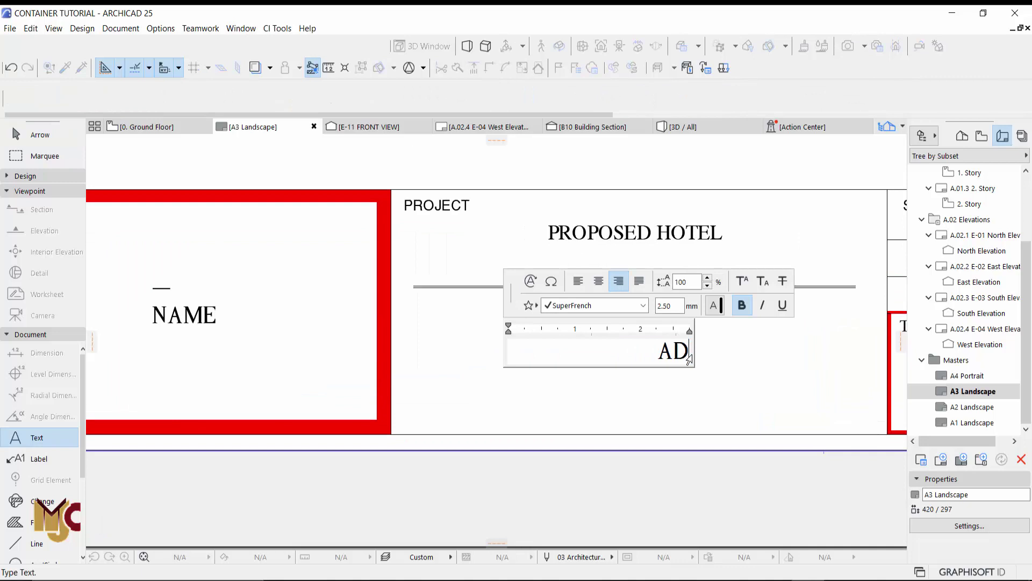
text(DRE)
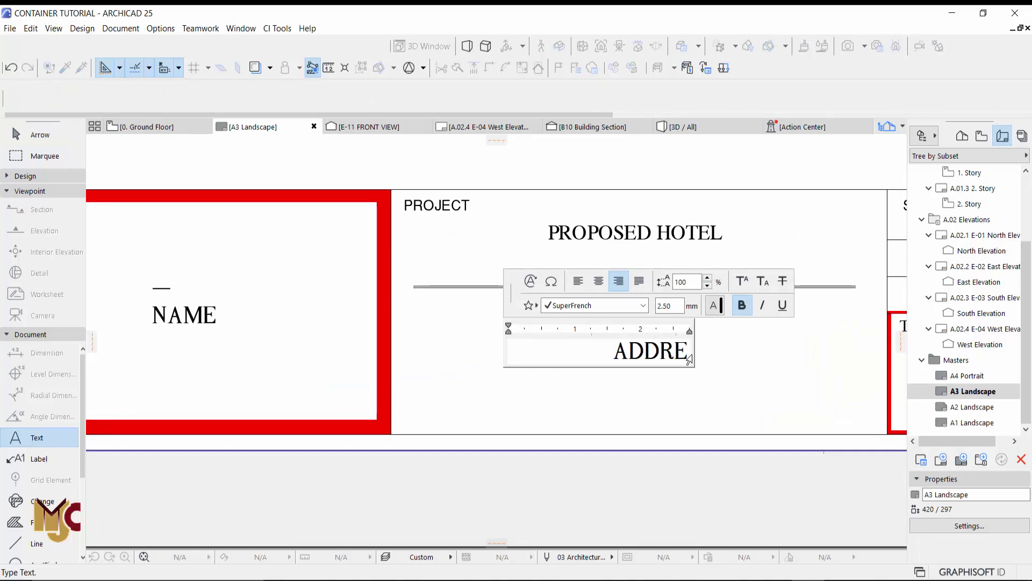
text(SS)
click(402, 382)
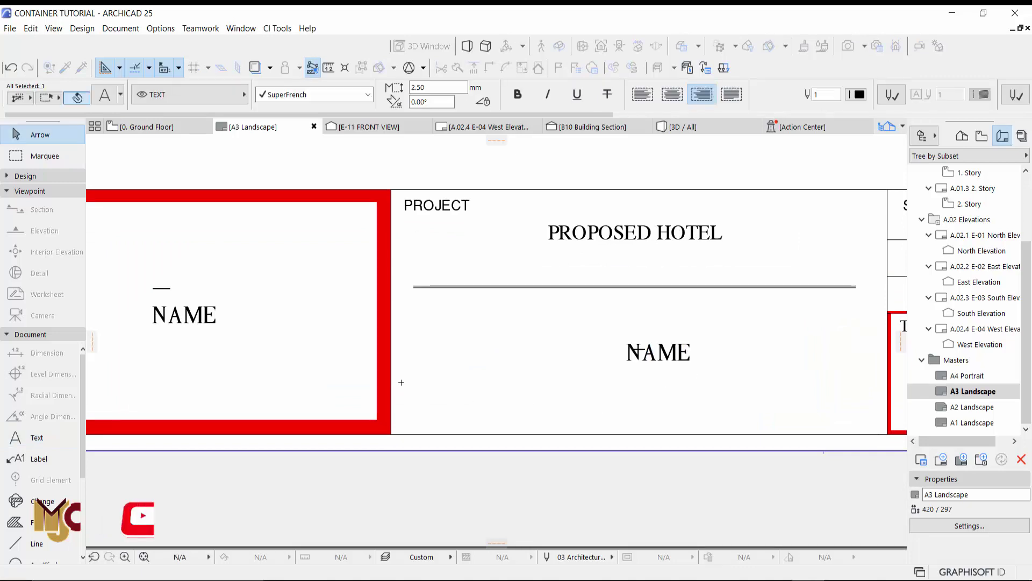
- Copy the ADDRESS text from the project cell into the middle of the title cell
scroll(632, 366, down, 4)
middle_drag(692, 370, 464, 369)
scroll(445, 369, up, 2)
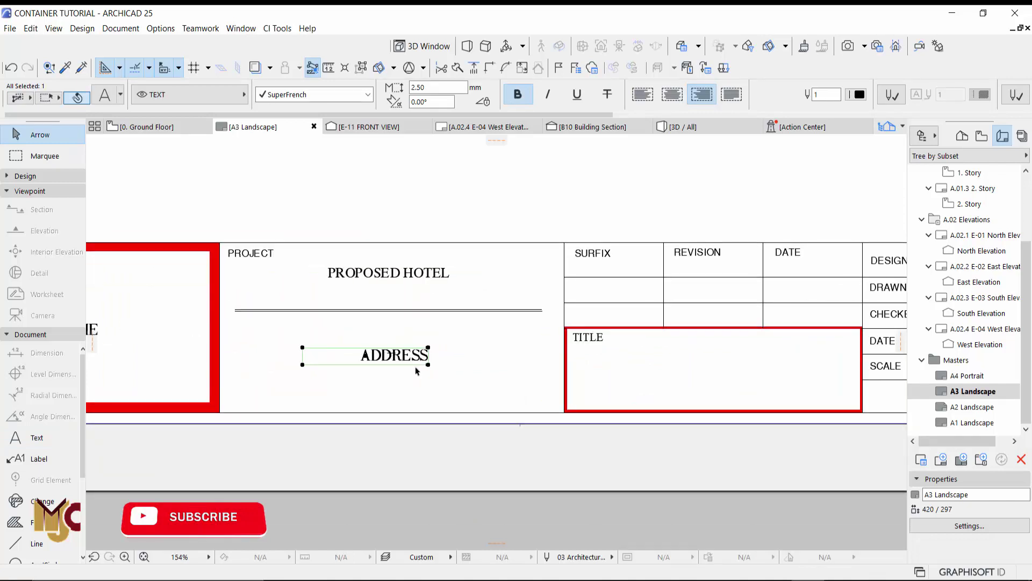
key(ctrl+d)
click(403, 359)
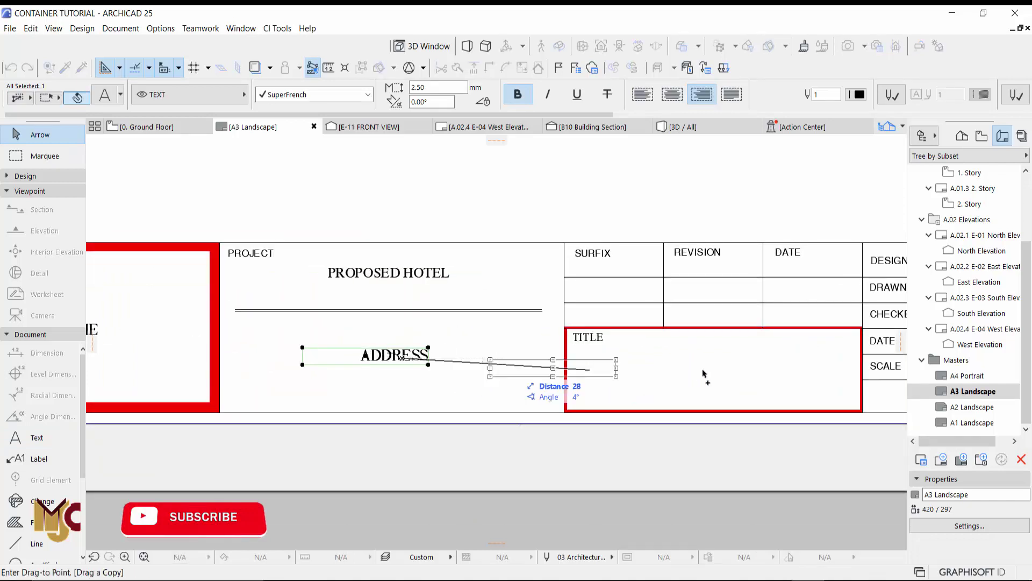
click(742, 370)
- Replace the copied ADDRESS text in the title cell with TITLE
scroll(743, 365, up, 2)
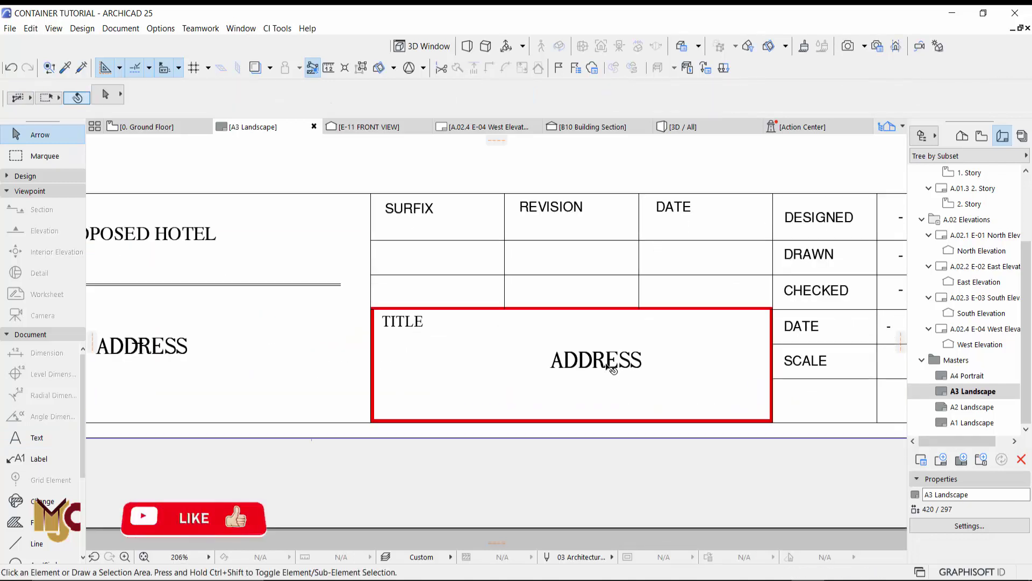
double_click(612, 364)
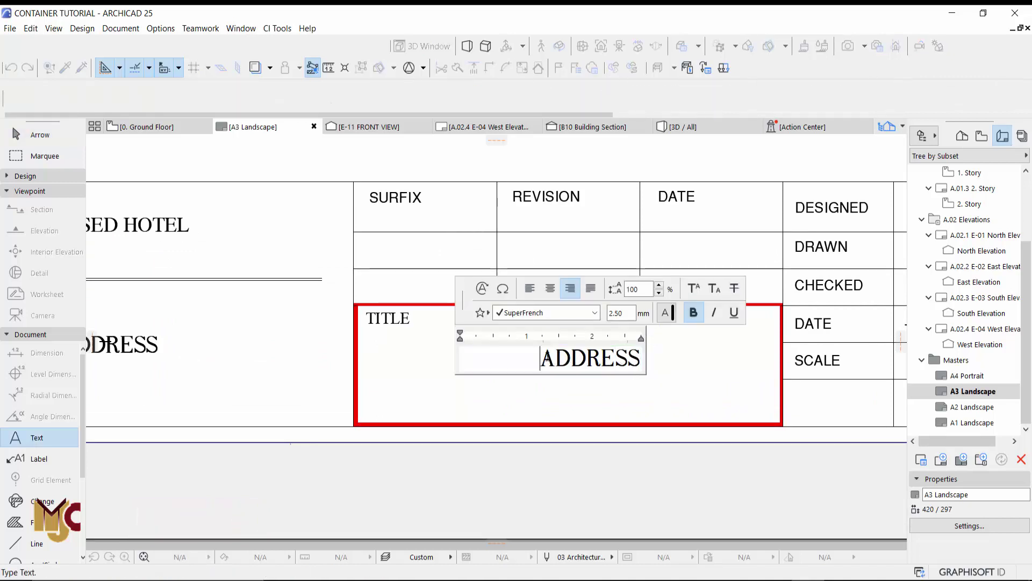
drag(540, 359, 661, 358)
text(TITLE)
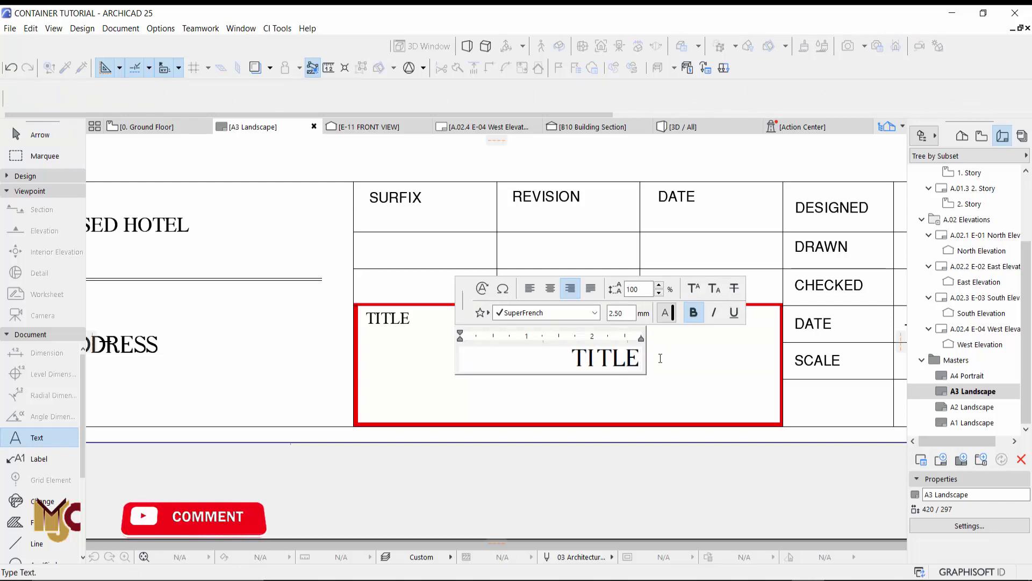
click(704, 392)
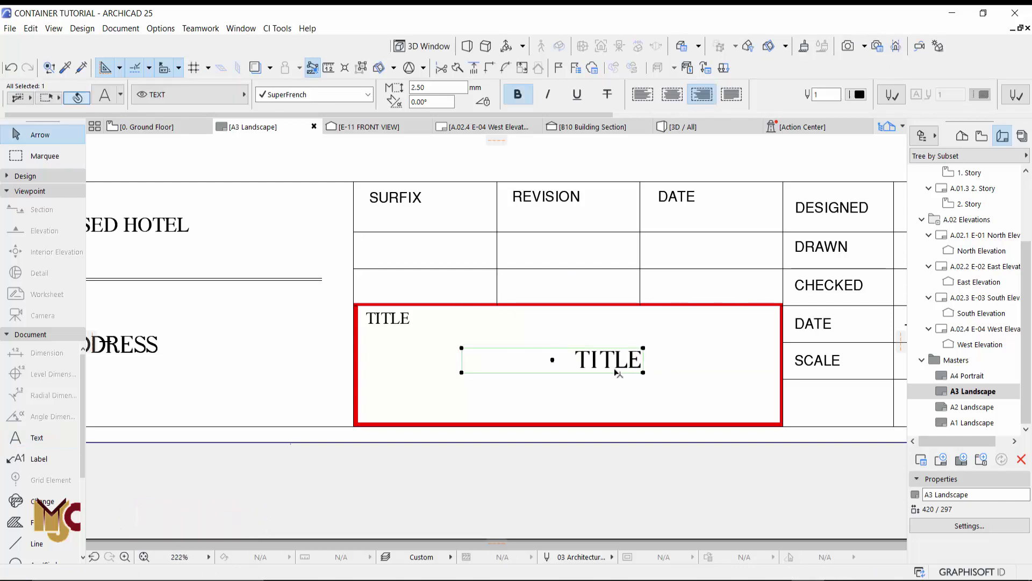
- Review the filled title block on the whole sheet, then examine the title, revision and scale cells up close
scroll(535, 357, down, 1)
scroll(535, 357, down, 5)
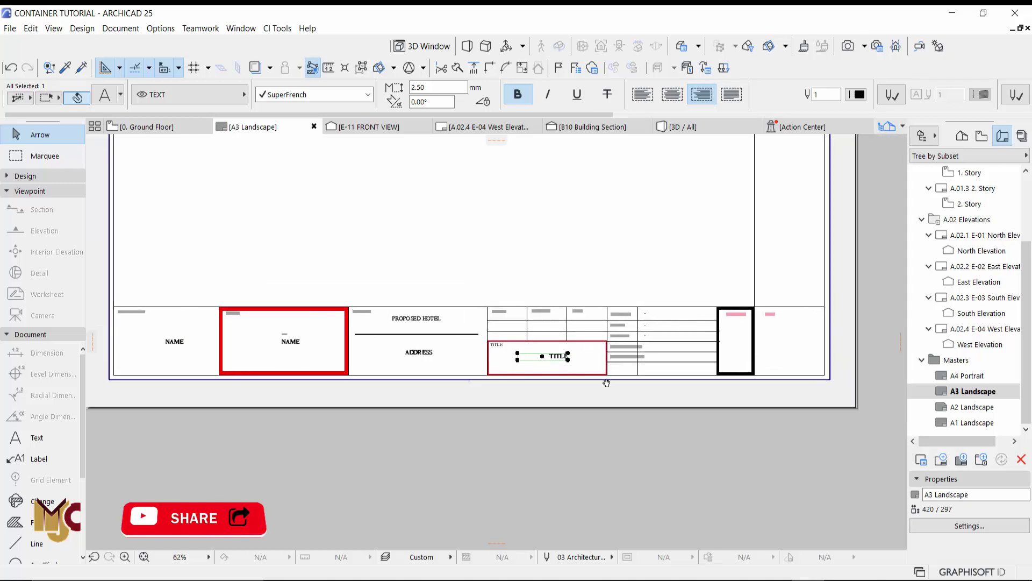
middle_drag(606, 383, 596, 412)
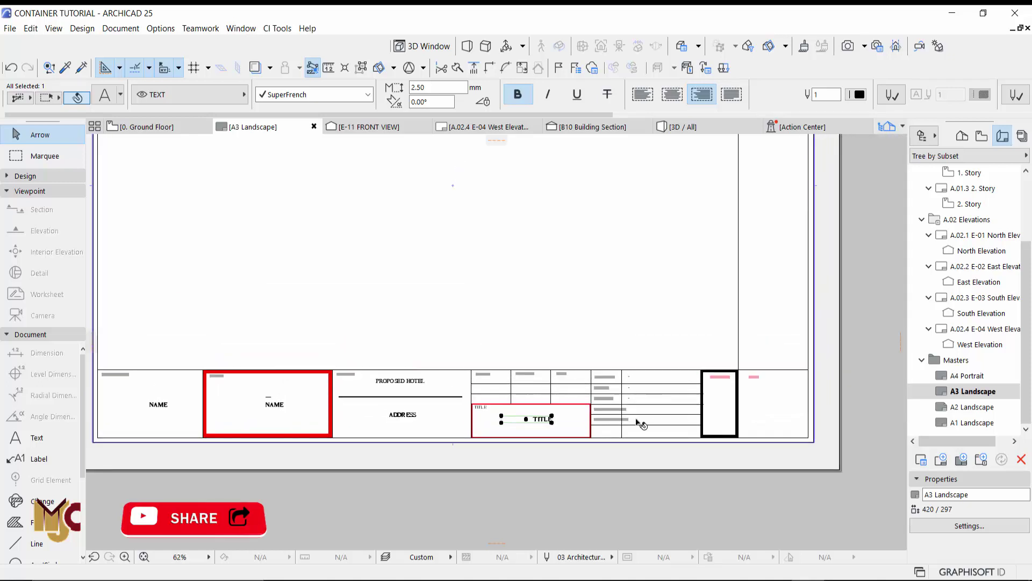
scroll(644, 425, up, 2)
scroll(632, 422, down, 2)
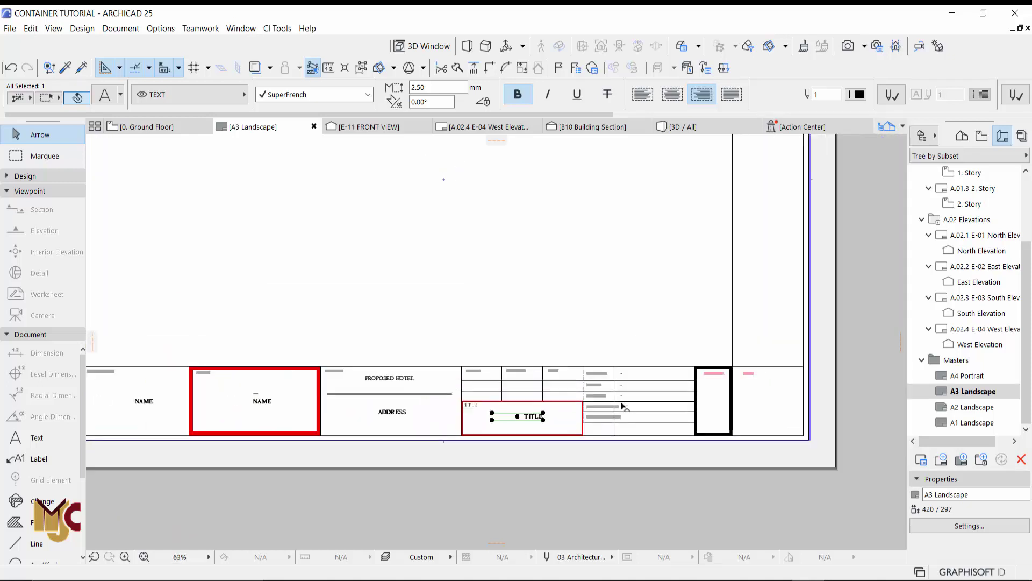
scroll(624, 405, down, 2)
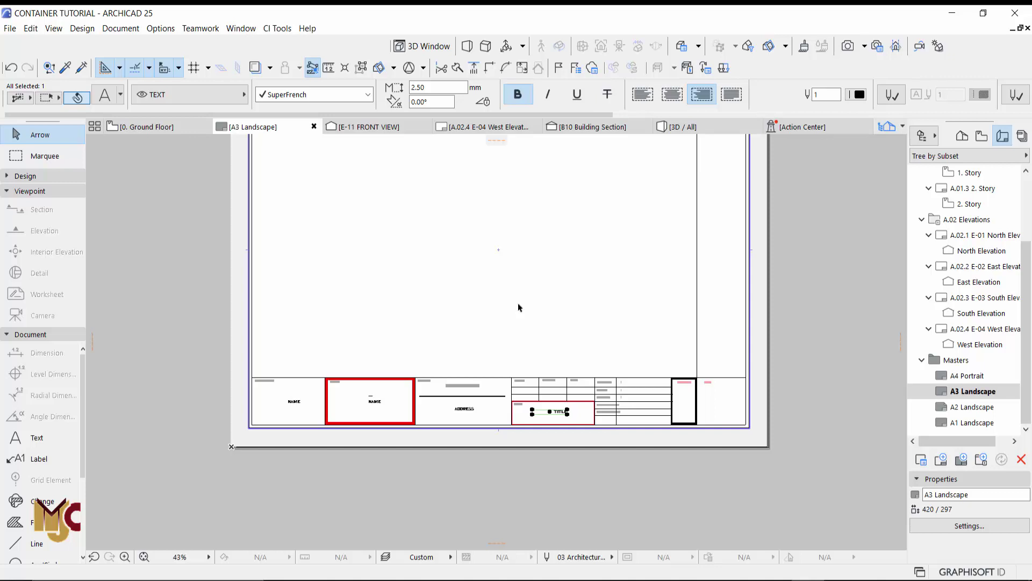
scroll(552, 297, up, 1)
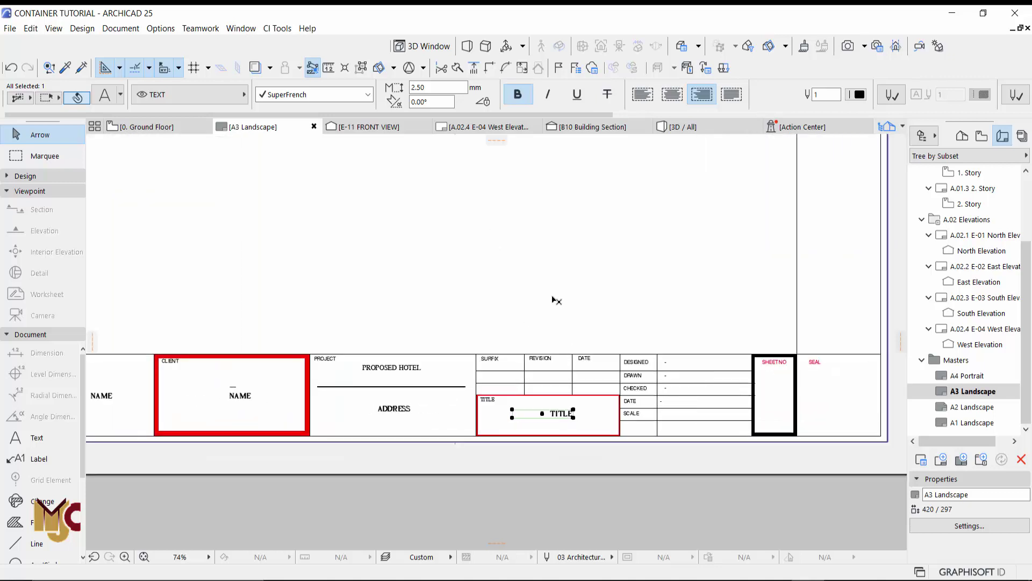
scroll(552, 296, down, 2)
middle_drag(554, 293, 553, 365)
scroll(553, 366, up, 1)
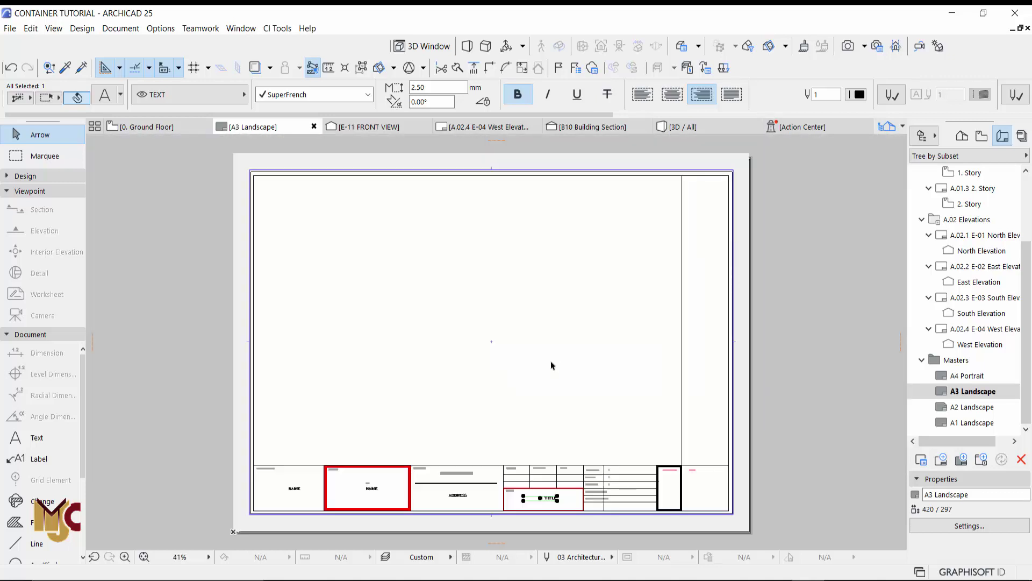
scroll(584, 385, up, 12)
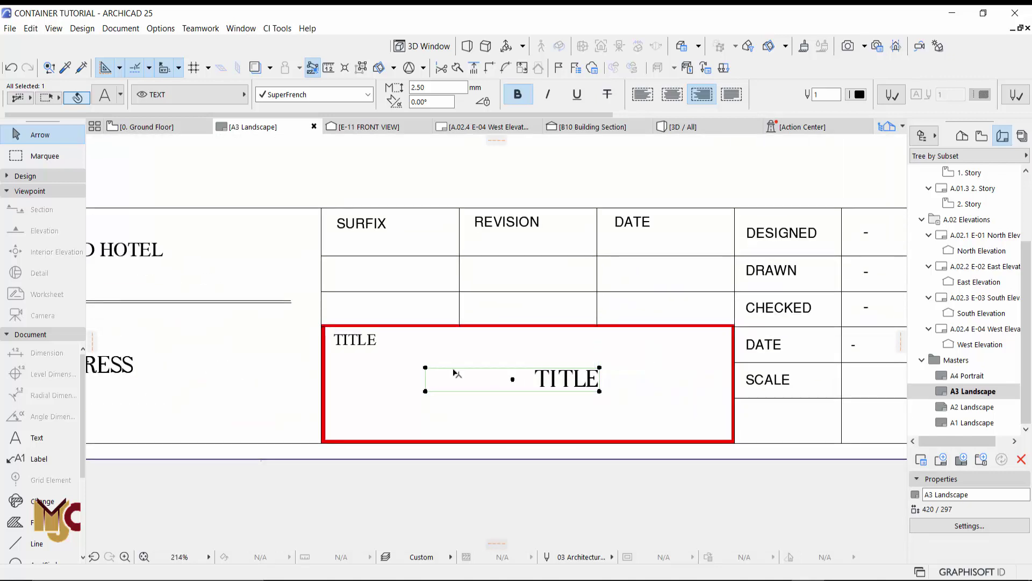
scroll(457, 372, down, 4)
scroll(597, 376, up, 4)
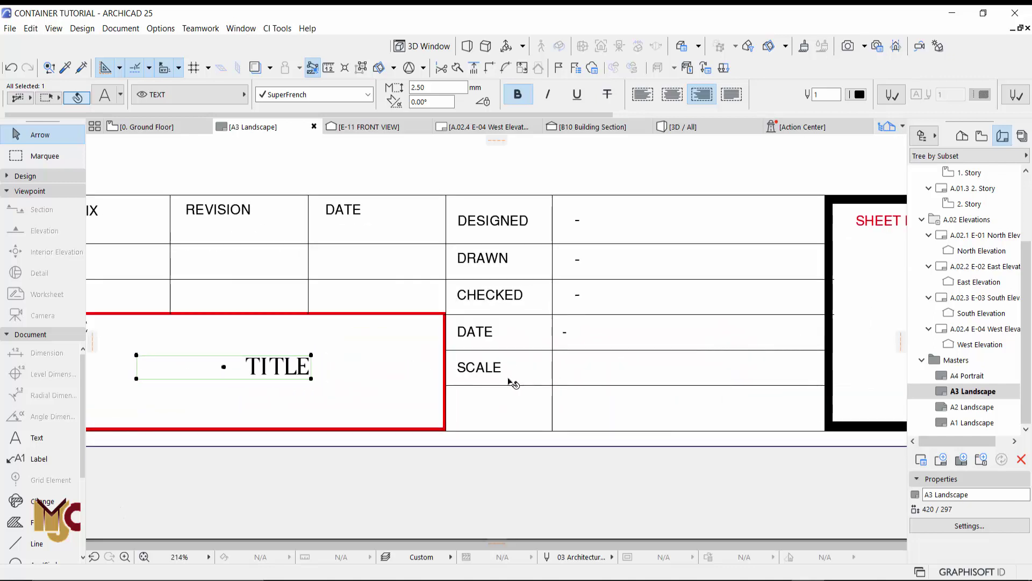
- Suspend groups so the individual texts of the grouped title block can be selected
click(491, 372)
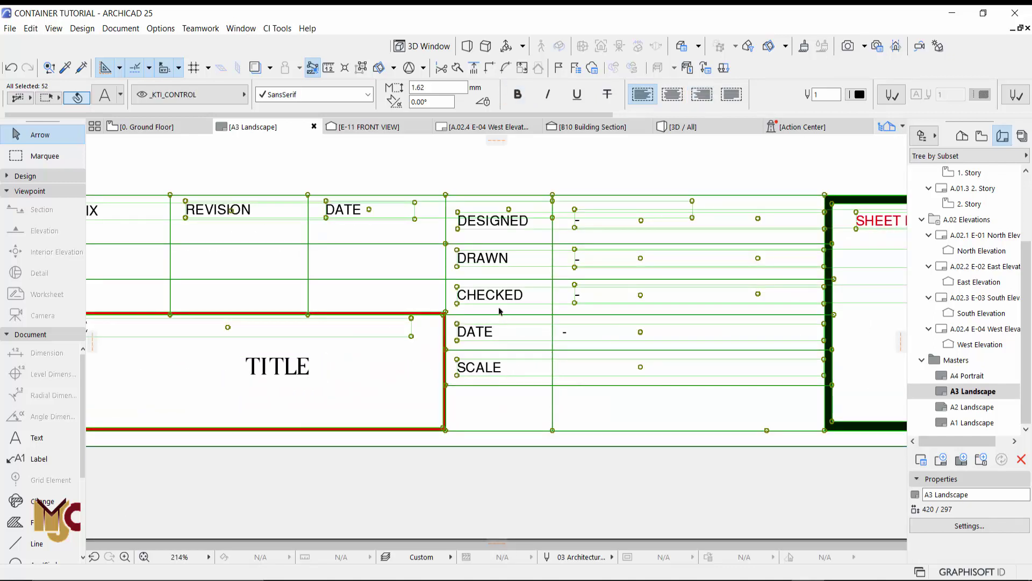
click(363, 68)
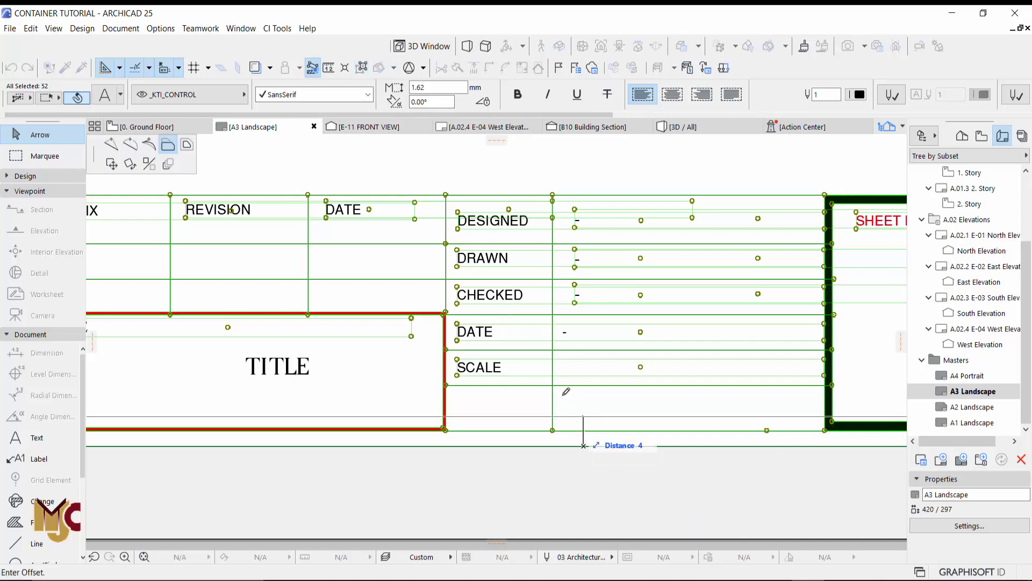
key(Escape)
middle_drag(525, 388, 492, 397)
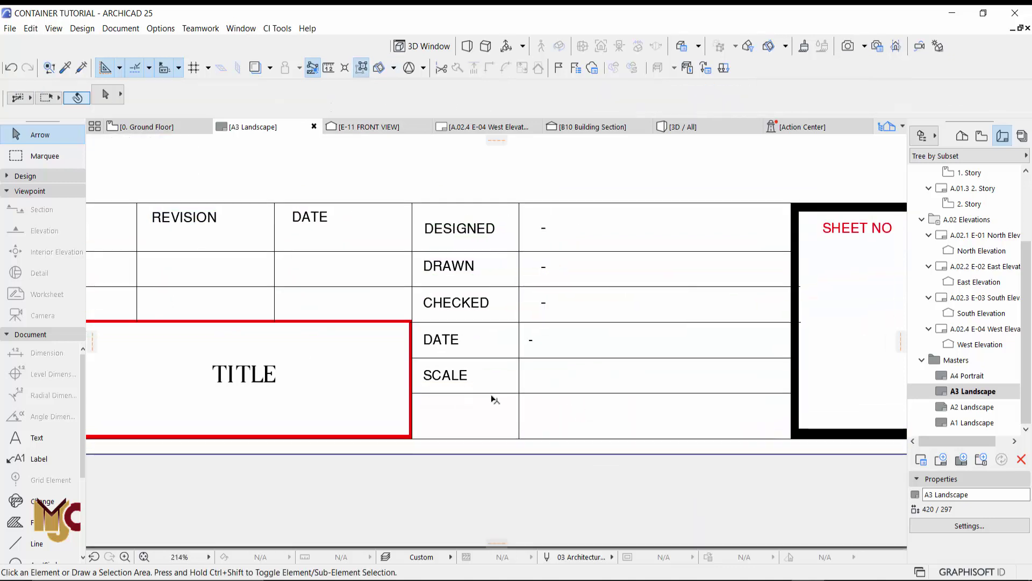
- Open the SCALE text for editing with the cursor in the value cell beside the label, and close it again
double_click(466, 377)
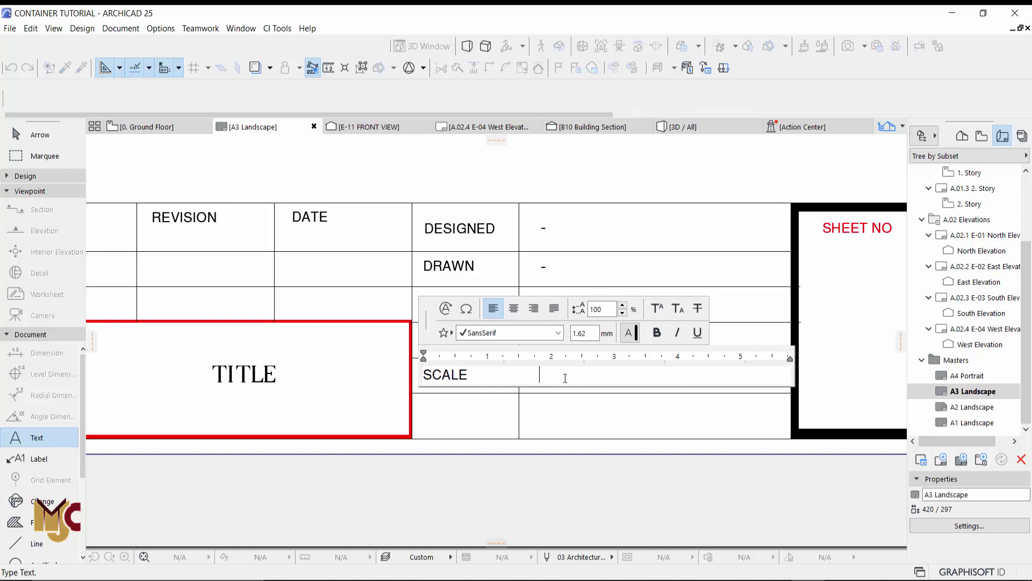
click(524, 467)
click(524, 467)
- Examine the scale, sheet number and seal cells up close and in relation to the whole A3 sheet
scroll(527, 431, down, 5)
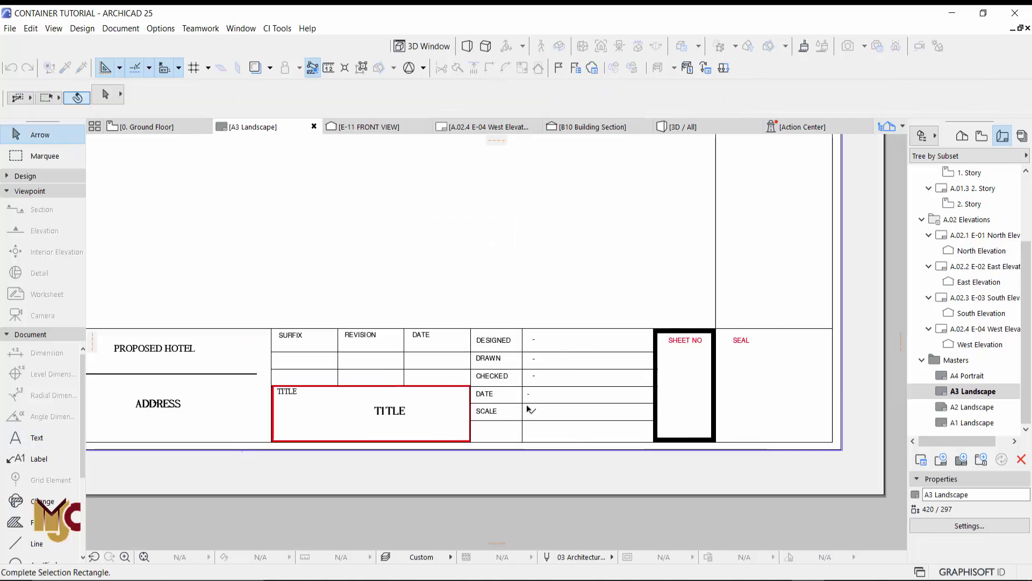
scroll(544, 355, down, 6)
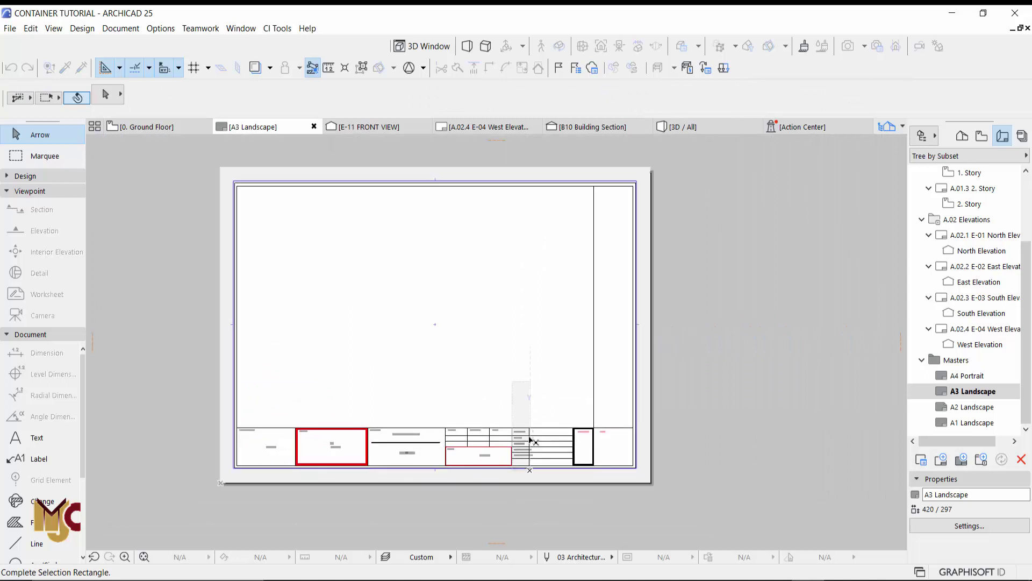
scroll(538, 473, up, 8)
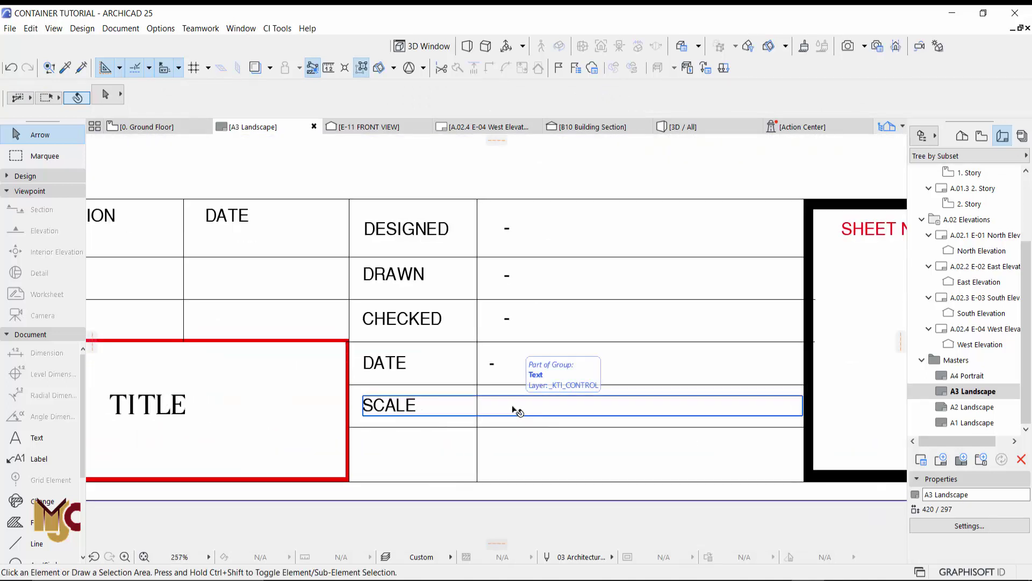
scroll(514, 410, down, 1)
scroll(517, 412, down, 4)
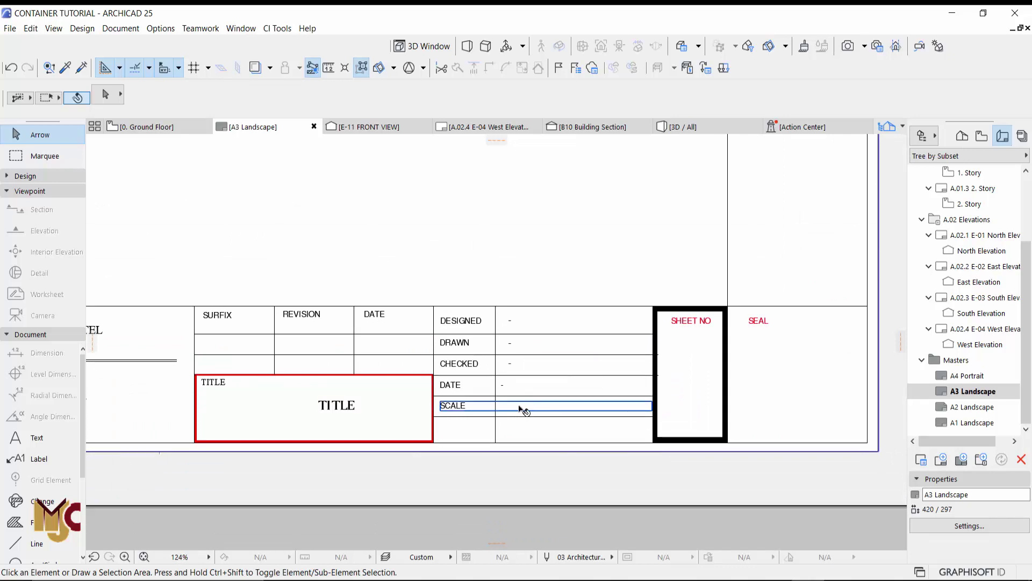
scroll(769, 404, up, 4)
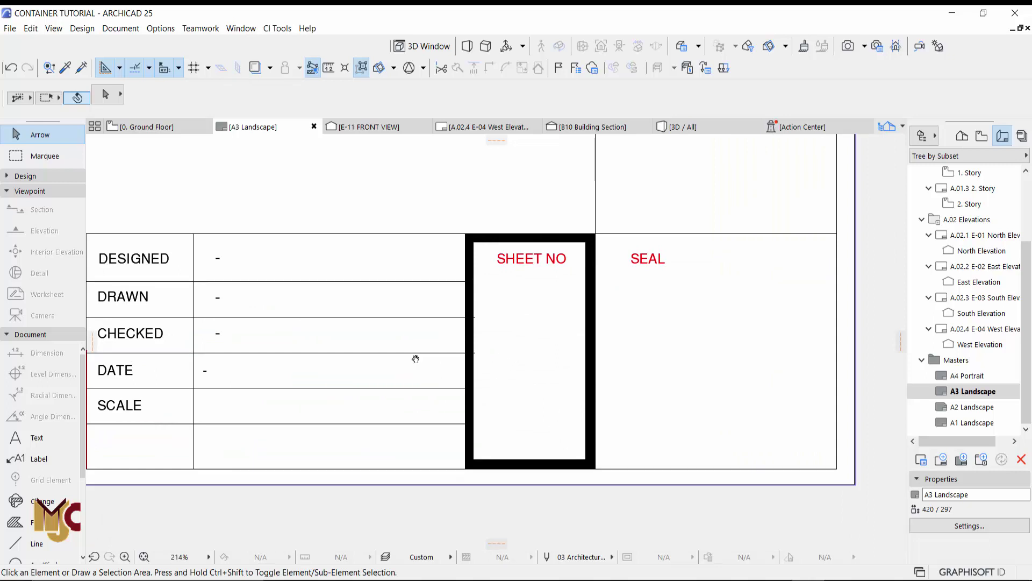
middle_drag(415, 357, 479, 354)
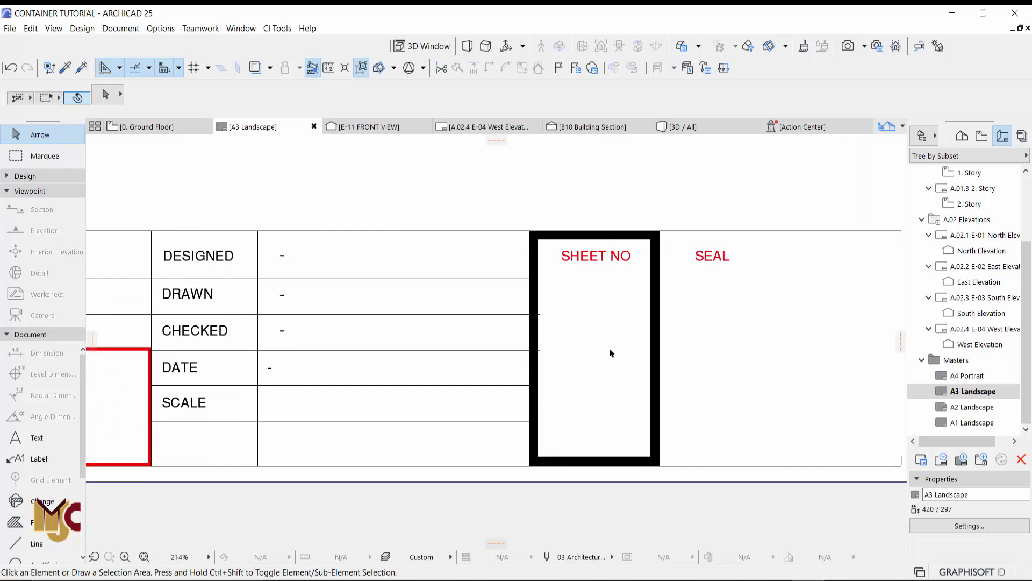
scroll(610, 349, down, 7)
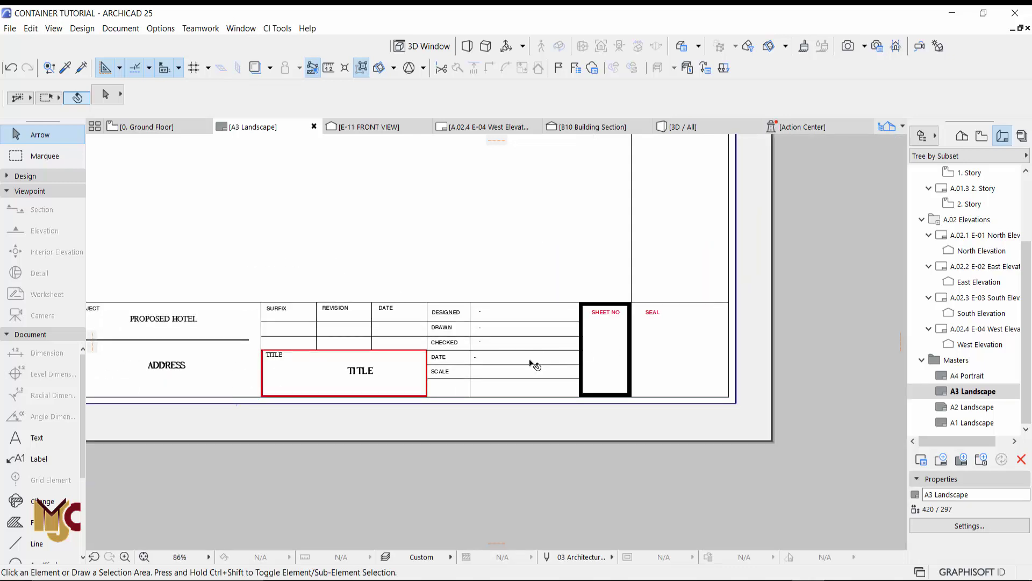
scroll(530, 364, down, 2)
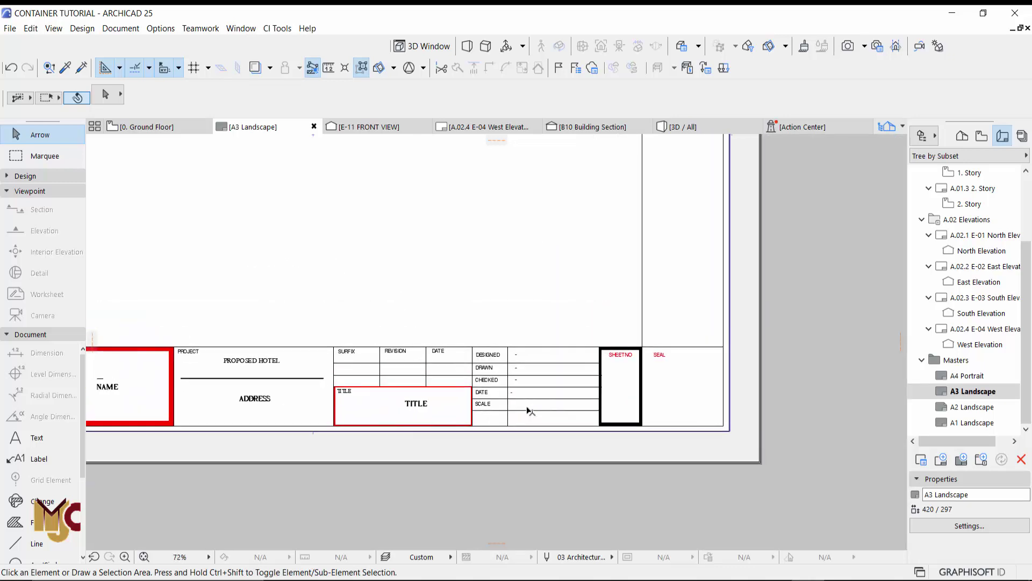
scroll(529, 411, down, 3)
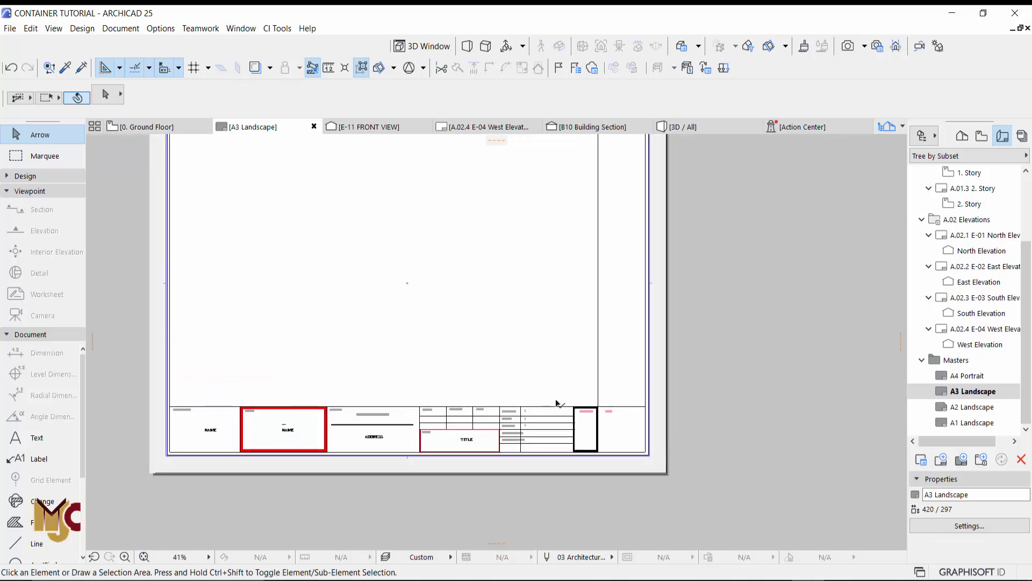
- Open the E-11 FRONT VIEW elevation from the project's saved views
click(982, 136)
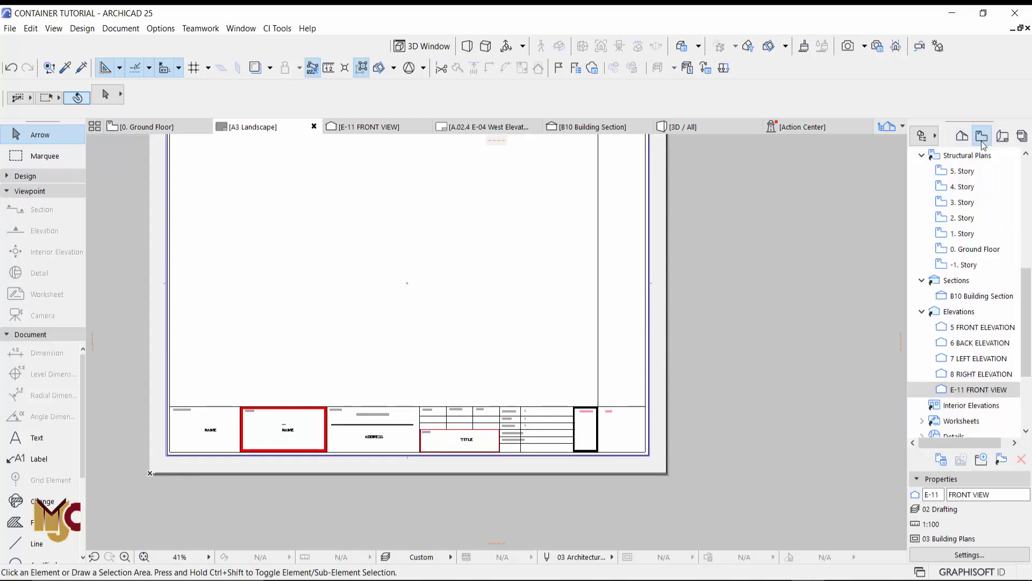
double_click(977, 389)
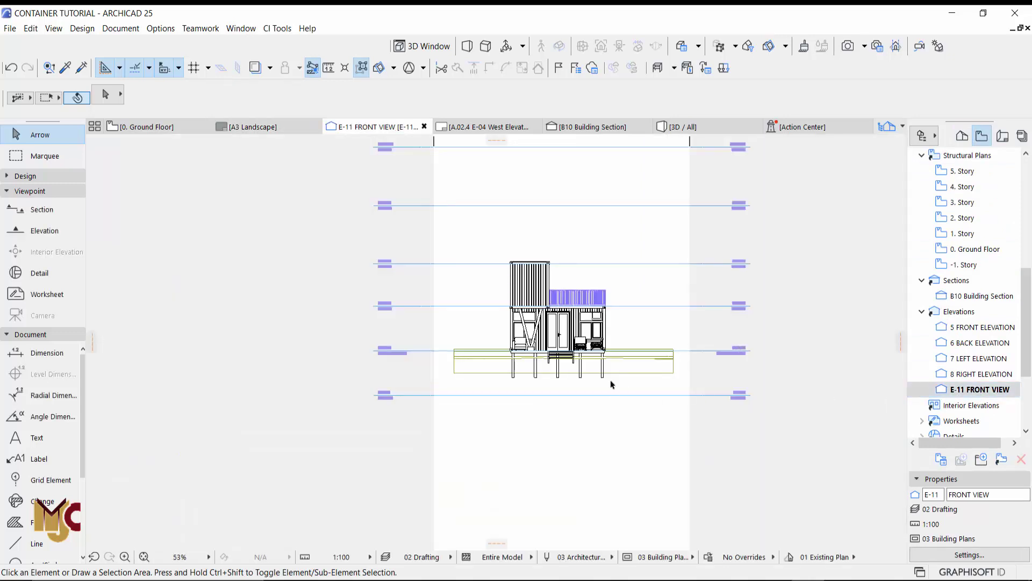
scroll(609, 329, up, 2)
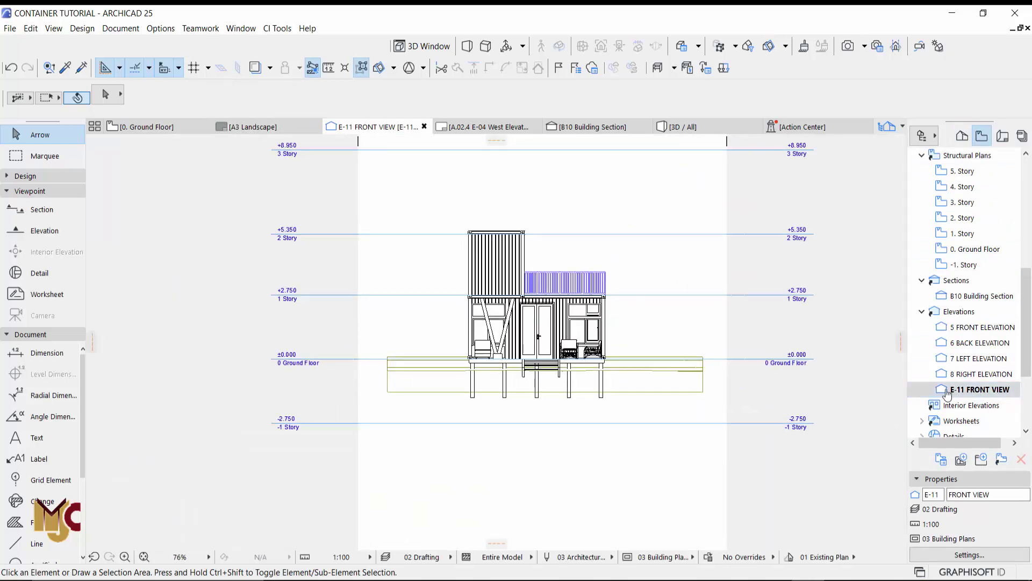
- Change the ID of the saved FRONT VIEW elevation to A.01, keeping its name
click(975, 392)
right_click(975, 392)
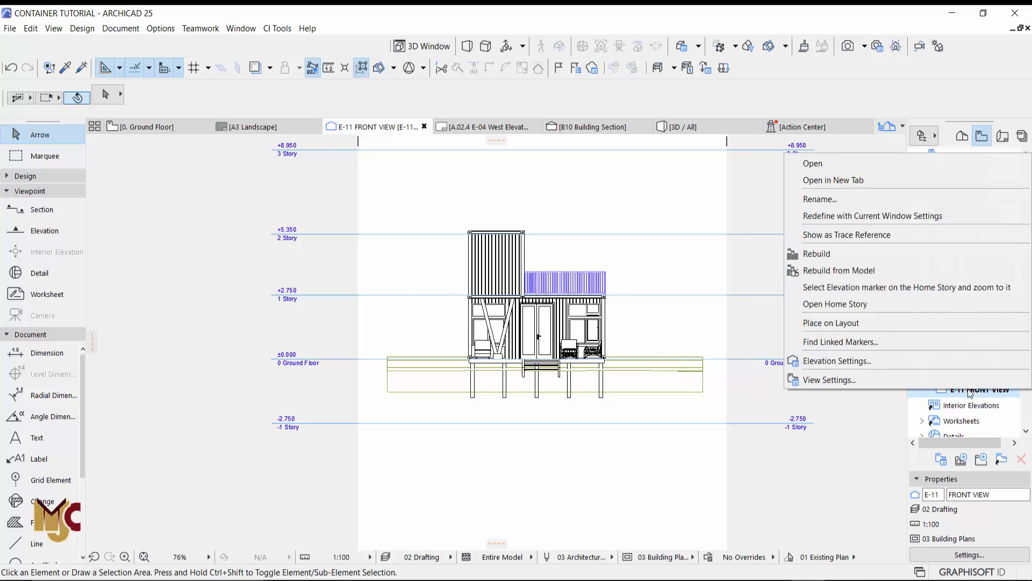
click(824, 200)
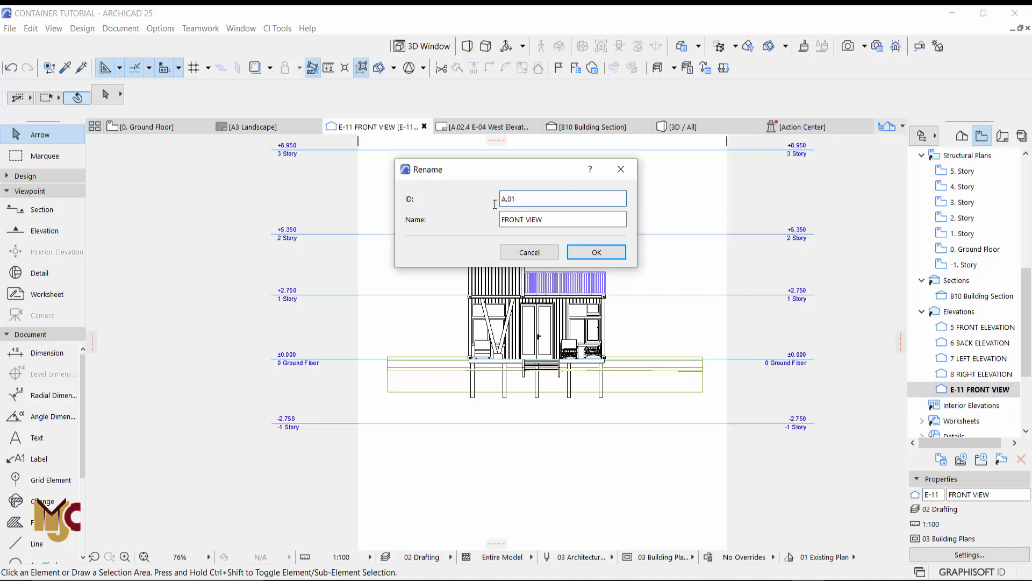
click(595, 251)
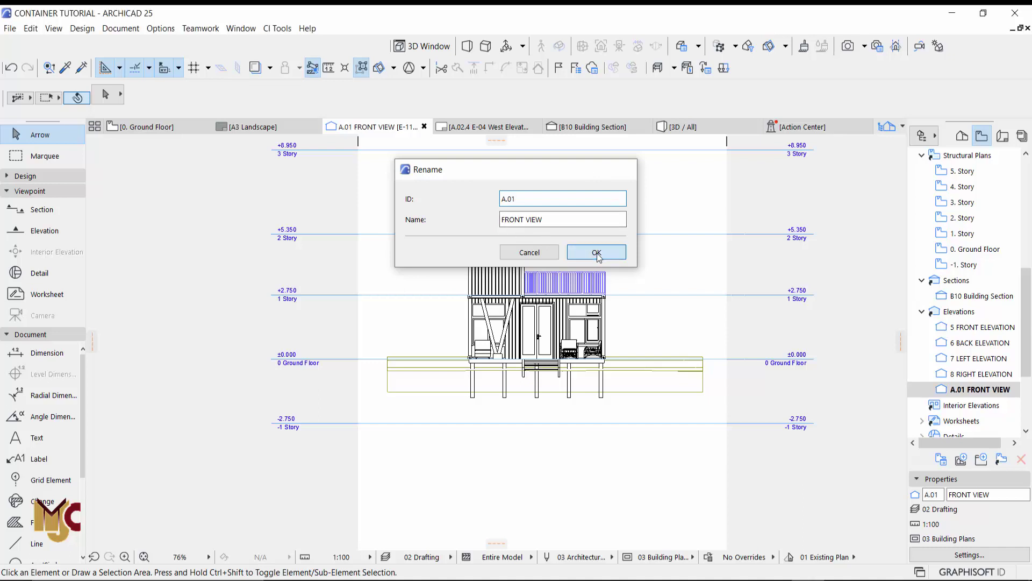
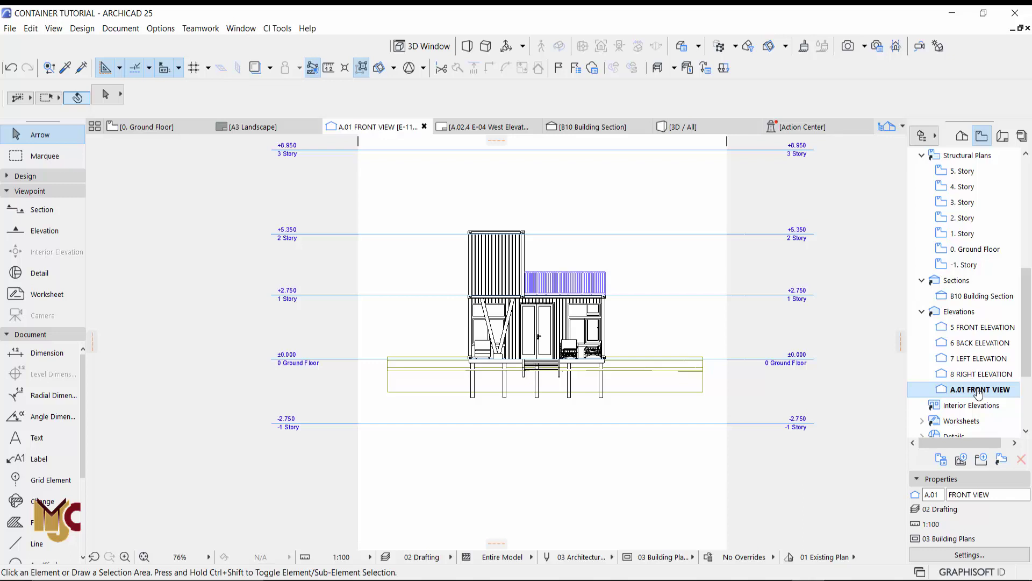
right_click(978, 393)
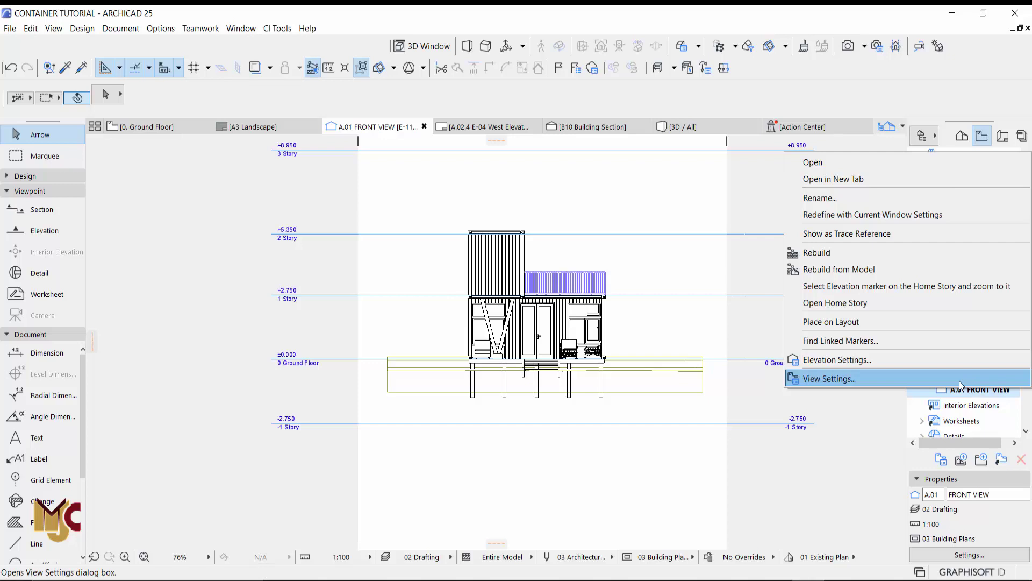
click(660, 465)
right_click(624, 464)
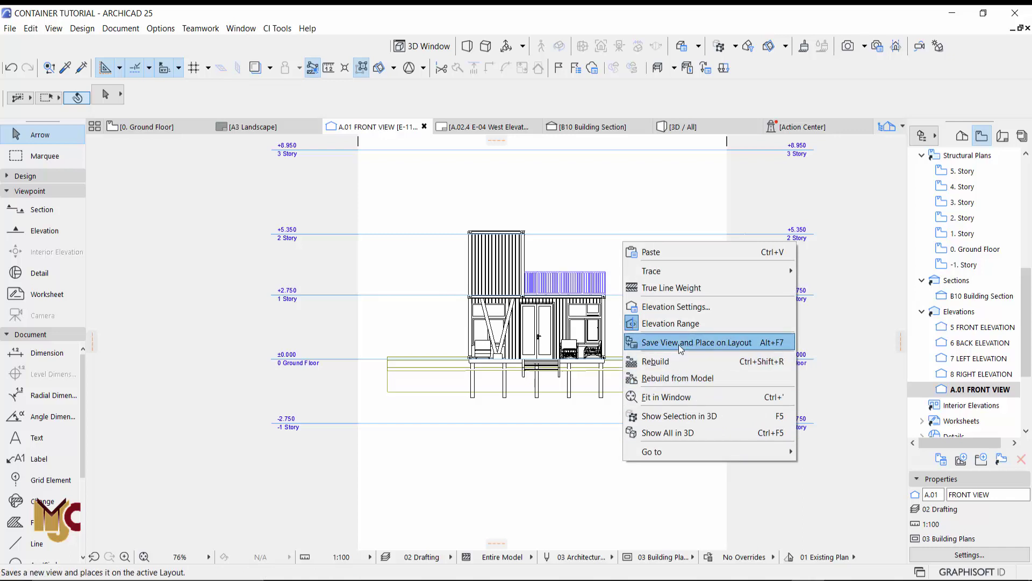
click(853, 267)
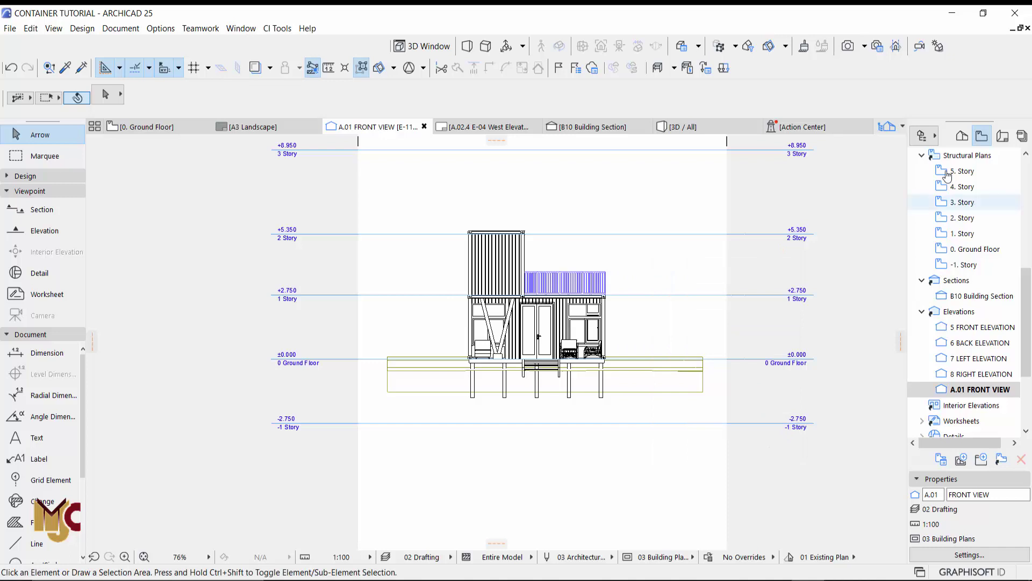
- Open the Organizer, move it clear of the drawing, and set it to show the saved views beside the layout book
click(922, 137)
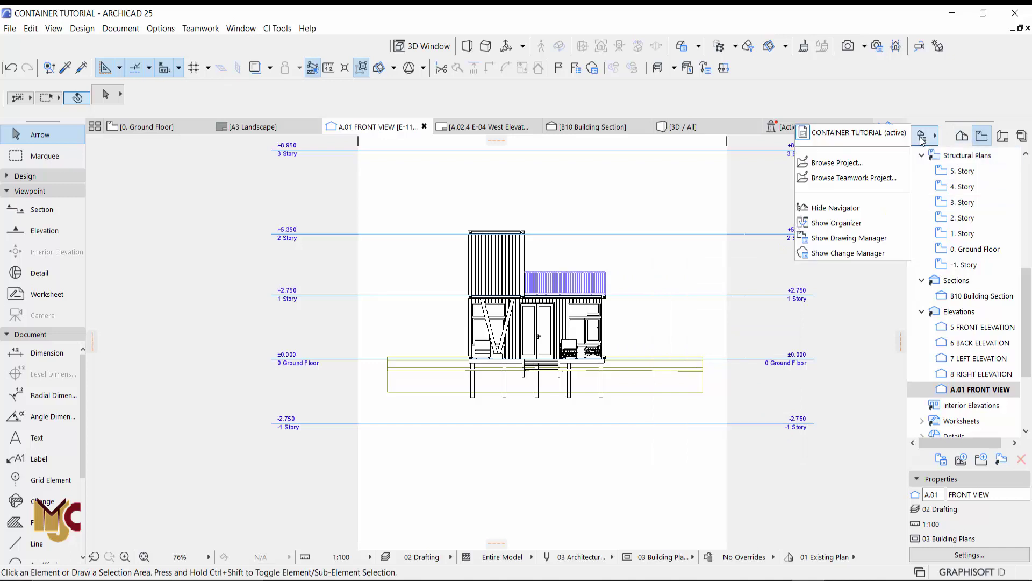
click(840, 223)
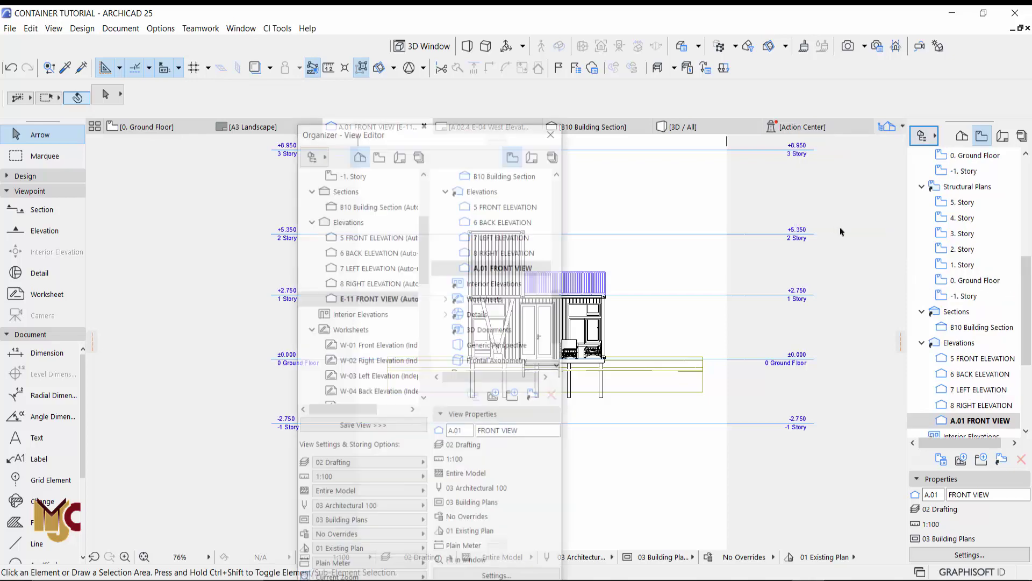
double_click(429, 132)
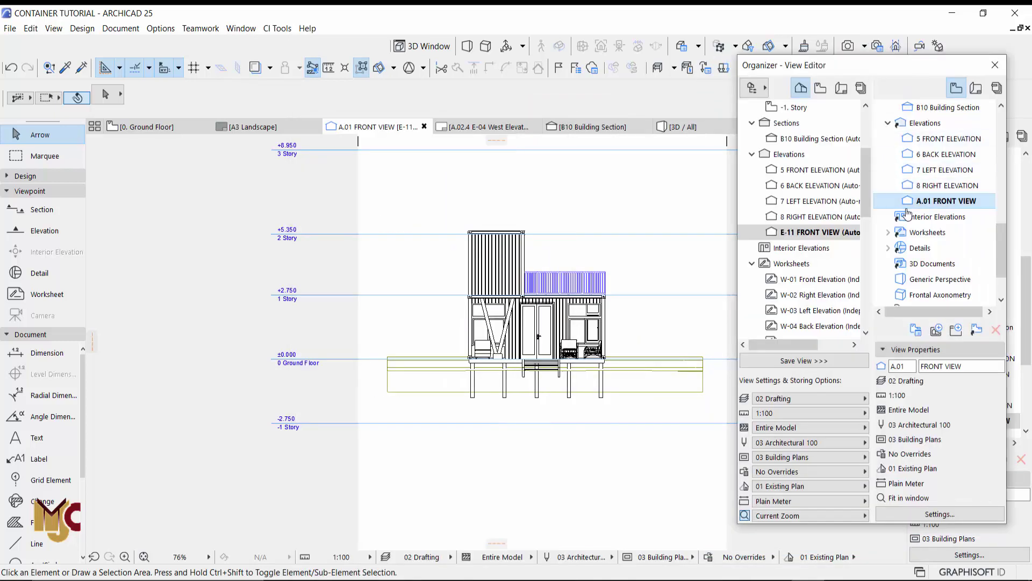
click(842, 89)
click(821, 89)
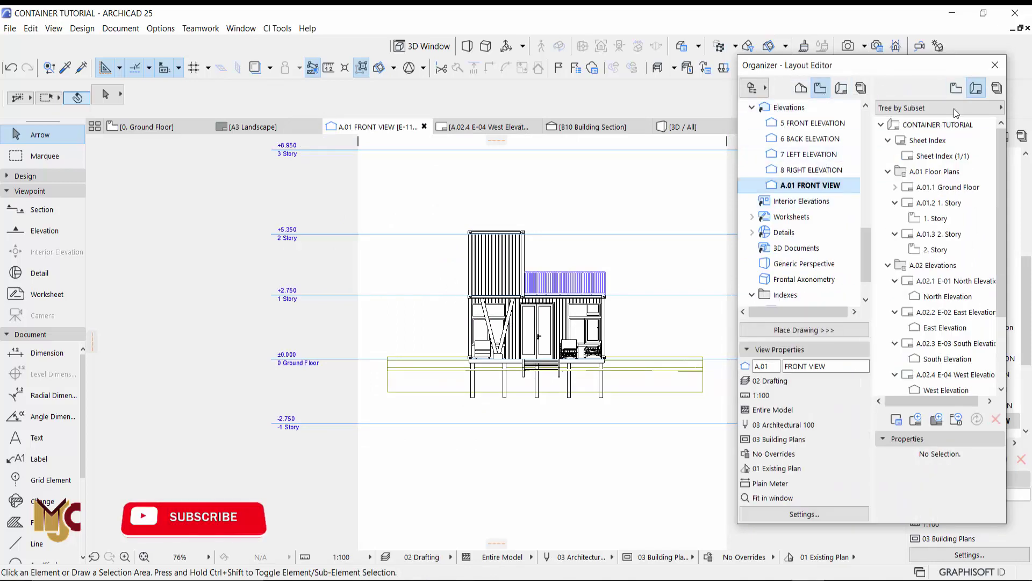
- Examine the contents of the Sheet Index, A.01 Floor Plans and A.02 Elevations branches in the layout book
scroll(964, 305, down, 2)
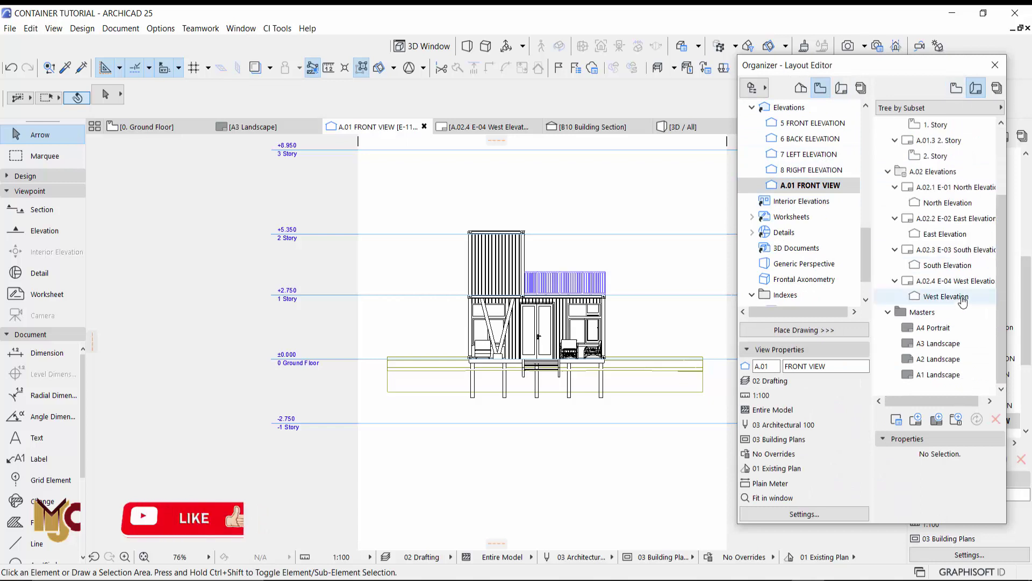
scroll(925, 242, up, 3)
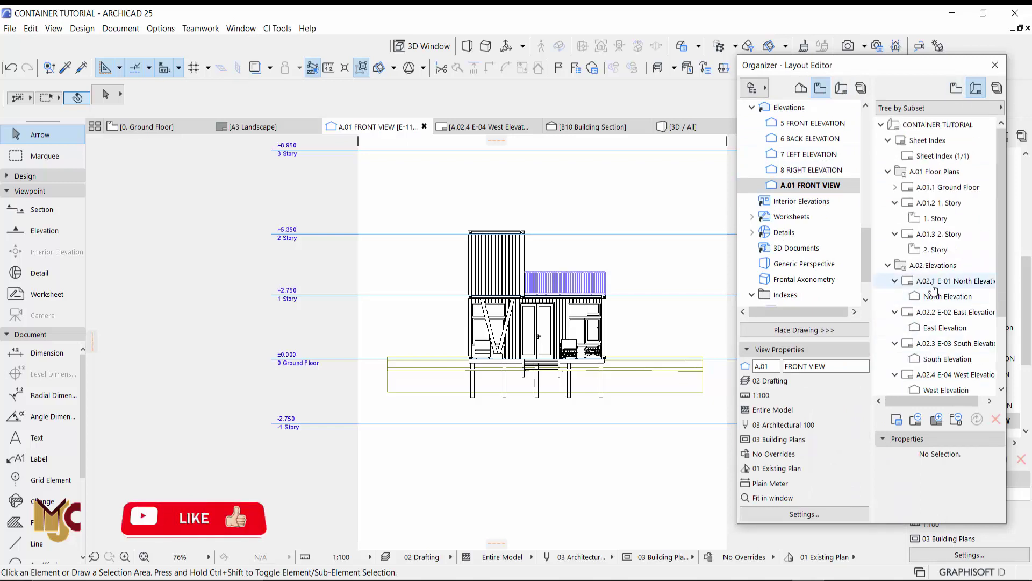
click(889, 140)
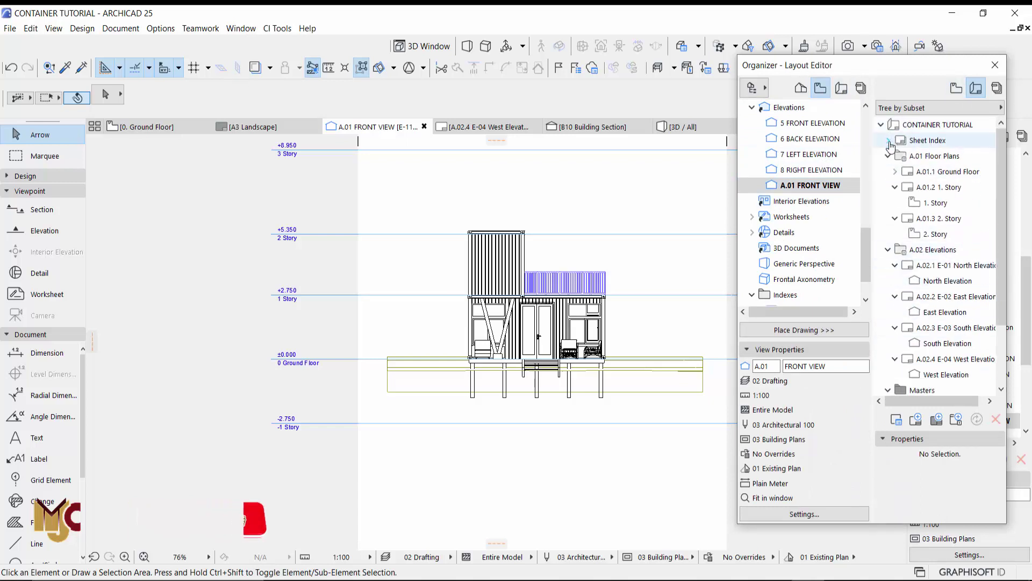
click(888, 155)
click(889, 171)
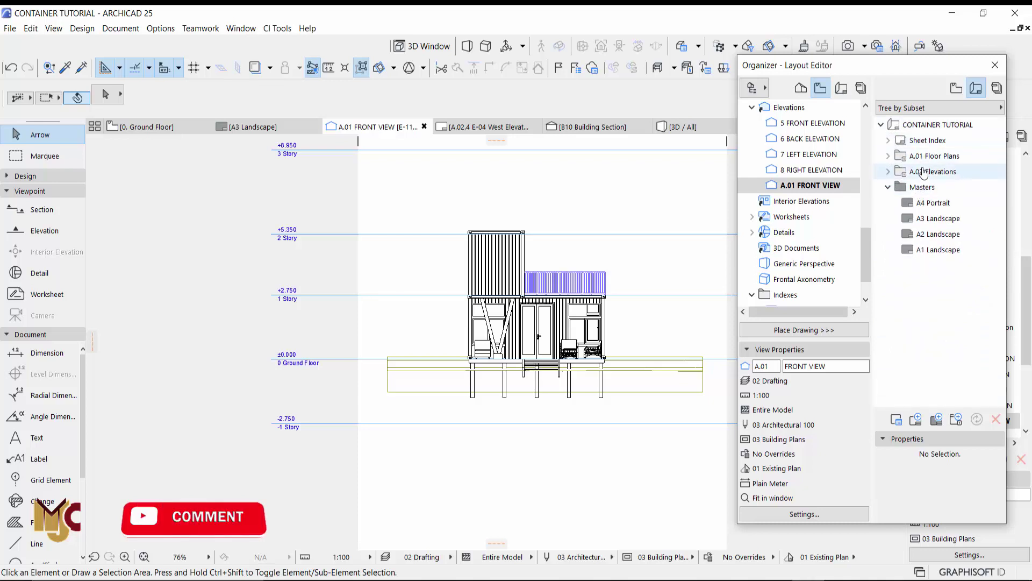
click(908, 139)
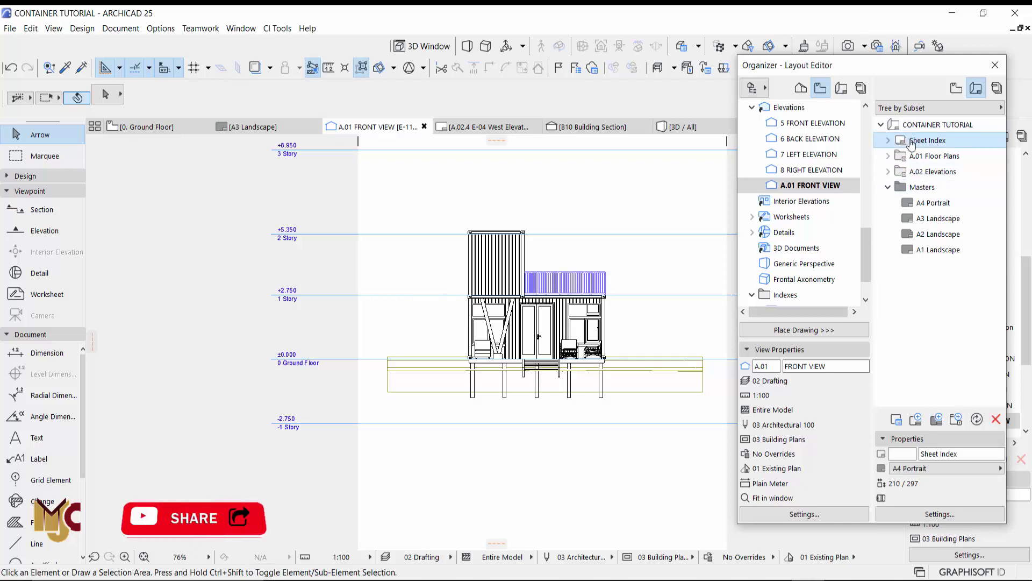
click(888, 140)
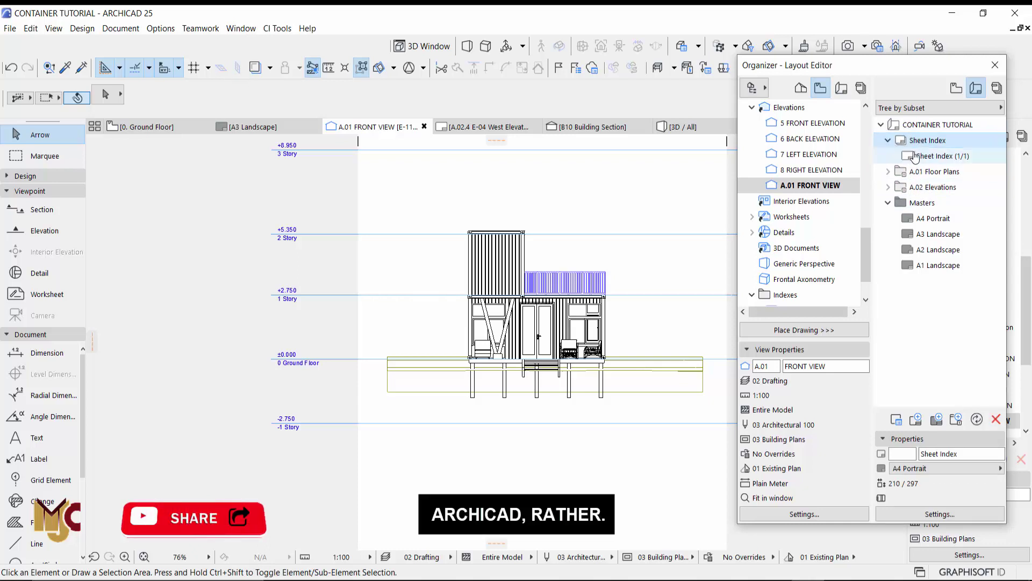
click(888, 171)
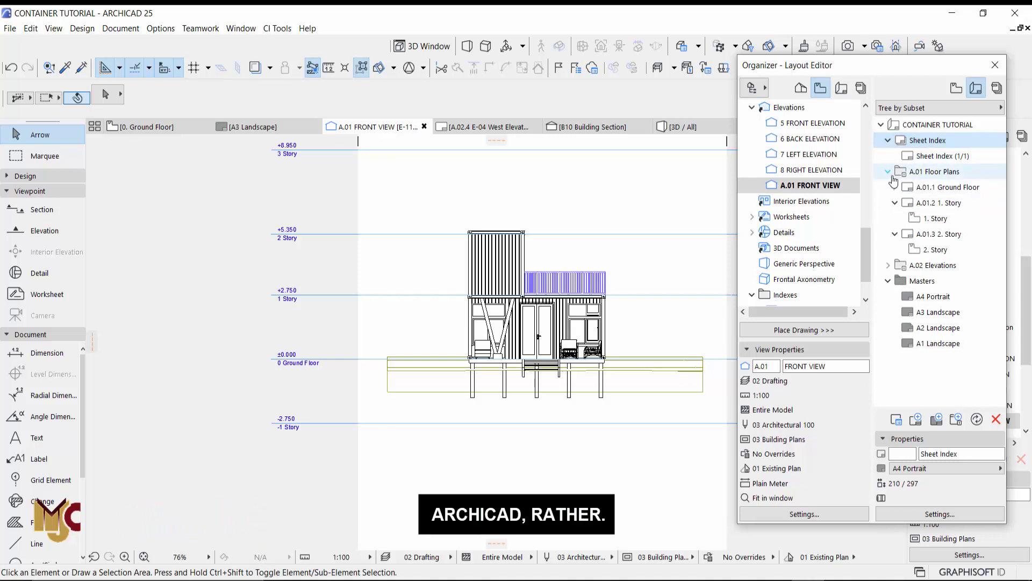
click(889, 172)
click(889, 187)
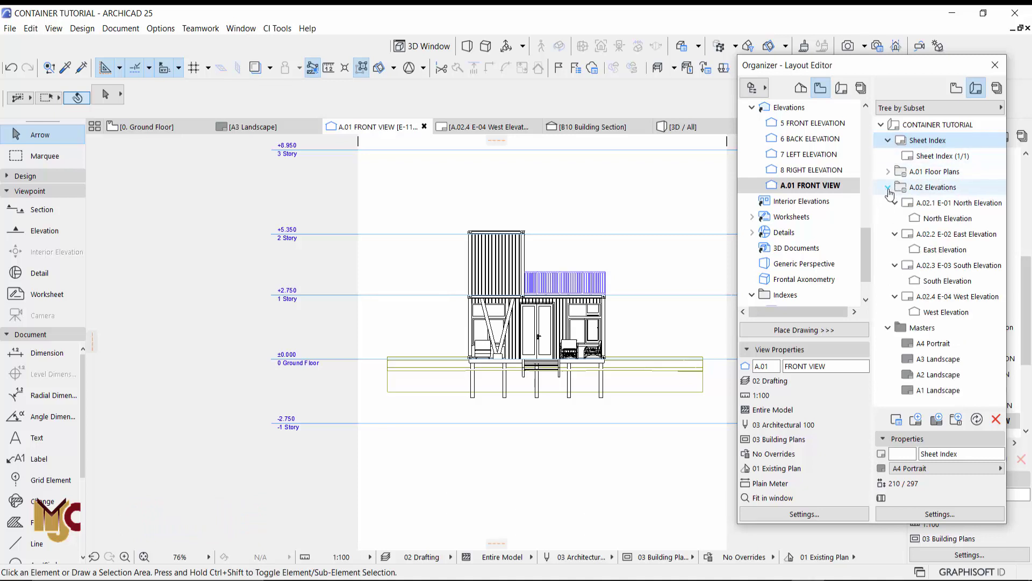
click(889, 186)
- Delete the A.02 Elevations subset with all its layouts from the layout book
click(920, 186)
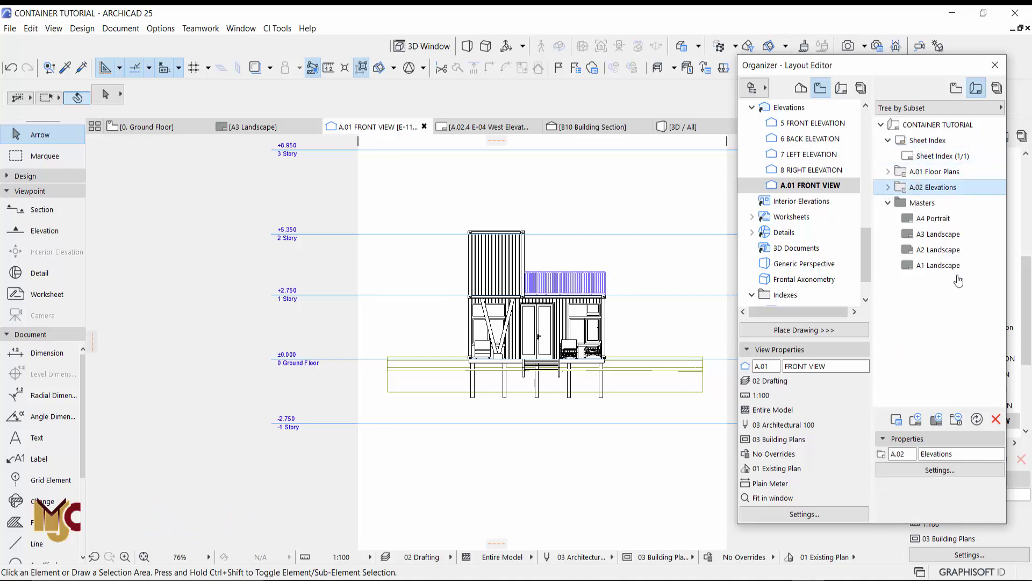
click(997, 419)
click(613, 216)
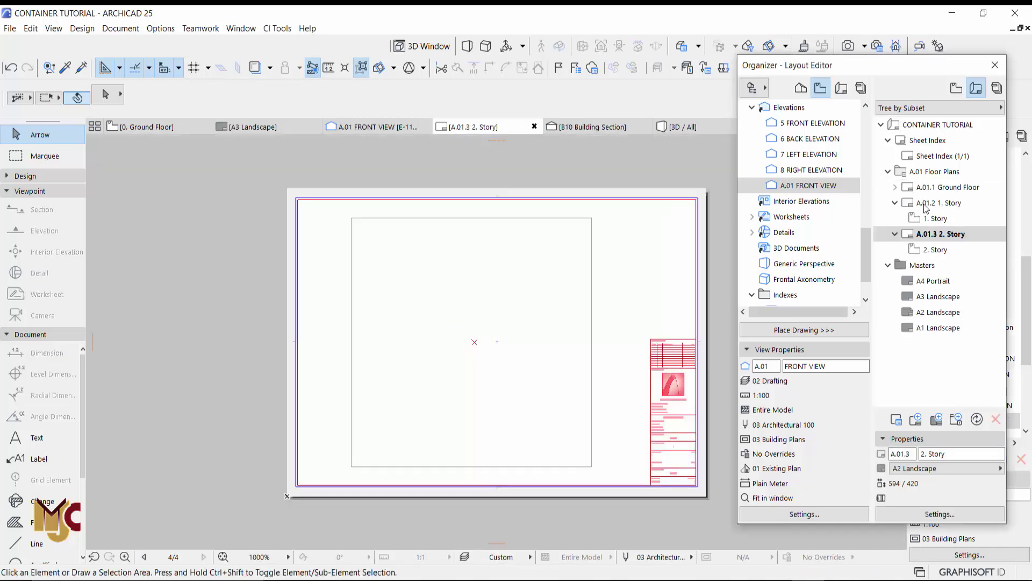
- Delete the A.01 Floor Plans subset with all its layouts from the layout book
click(924, 157)
click(924, 171)
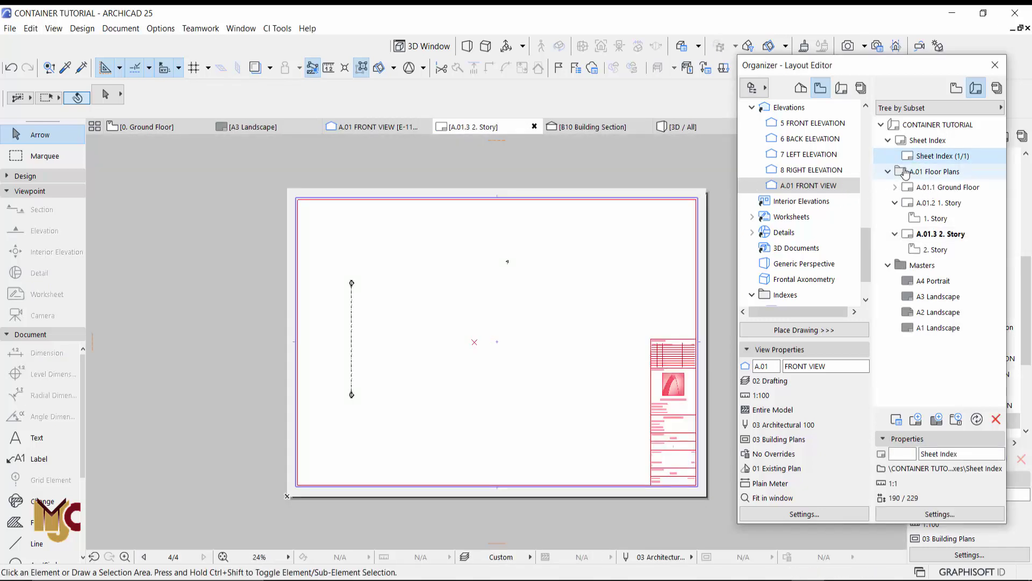
click(889, 171)
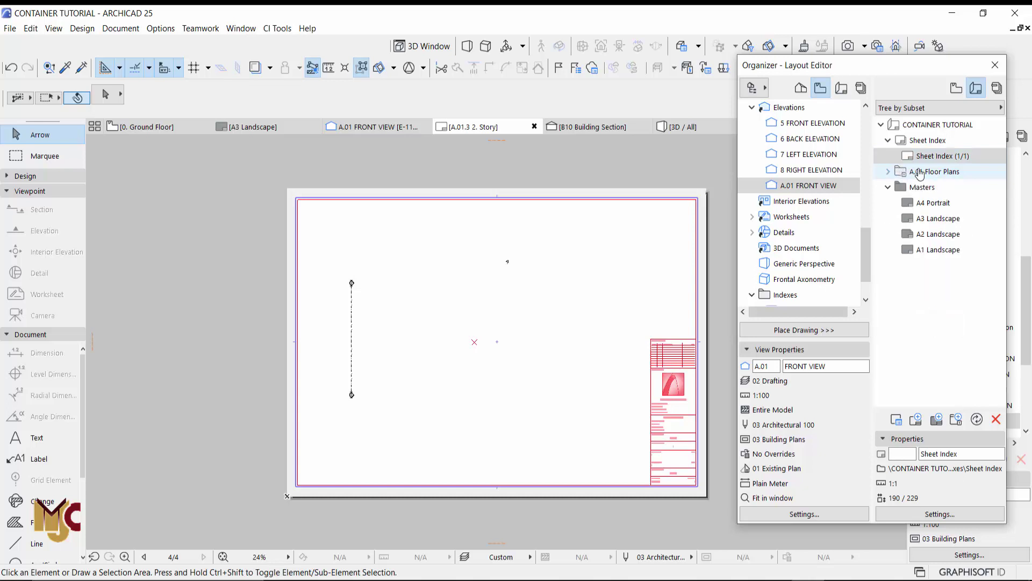
click(997, 420)
click(587, 215)
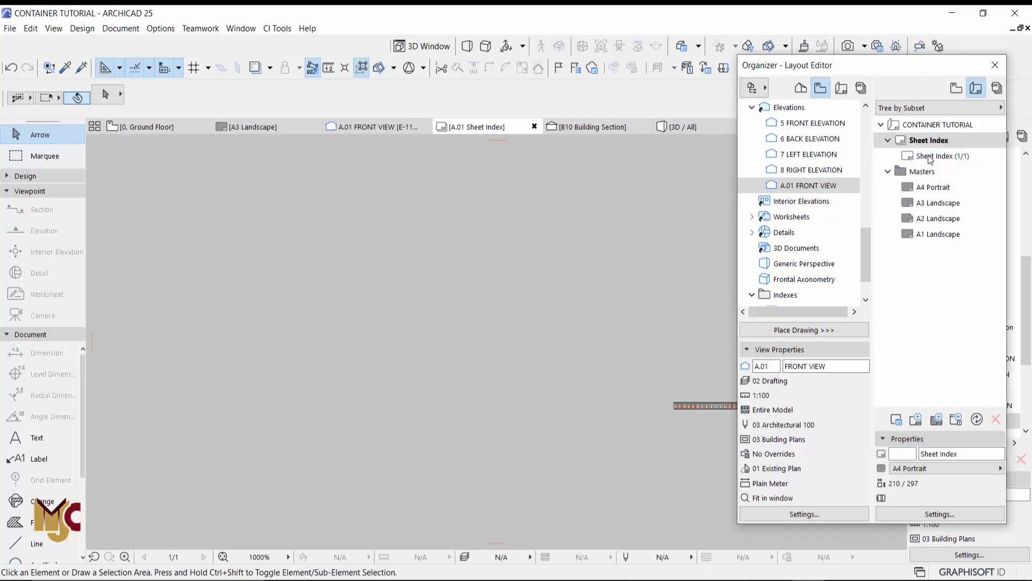
- Delete the Sheet Index (1/1) drawing from the Sheet Index layout and look over that layout's sheet
click(929, 157)
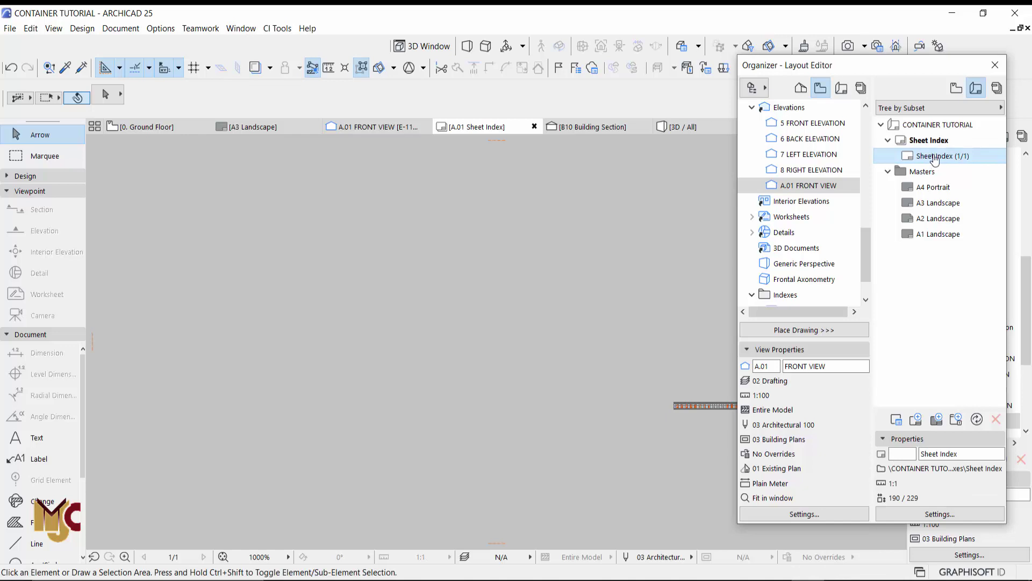
click(996, 420)
click(905, 141)
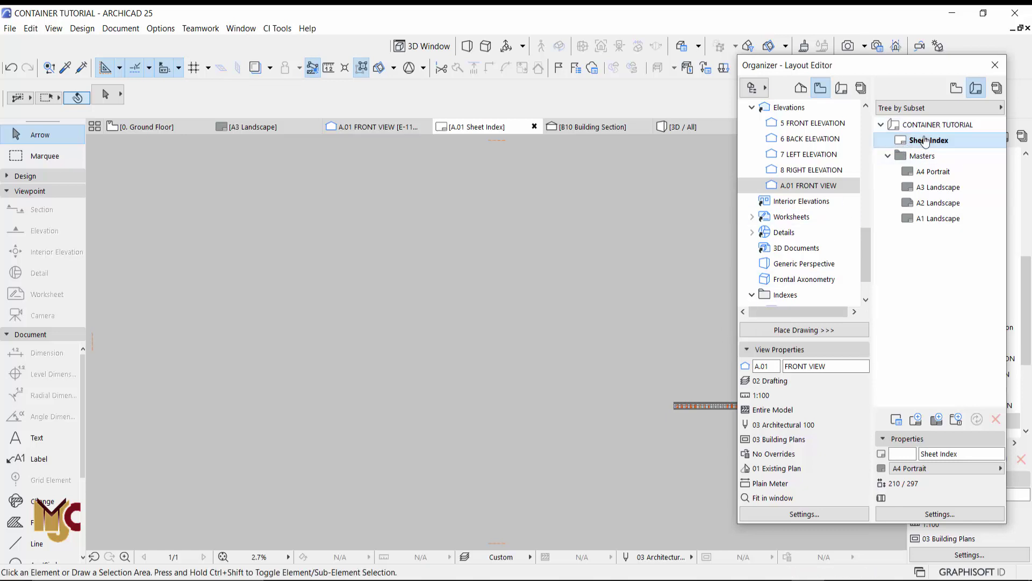
right_click(905, 138)
click(920, 331)
scroll(597, 290, up, 5)
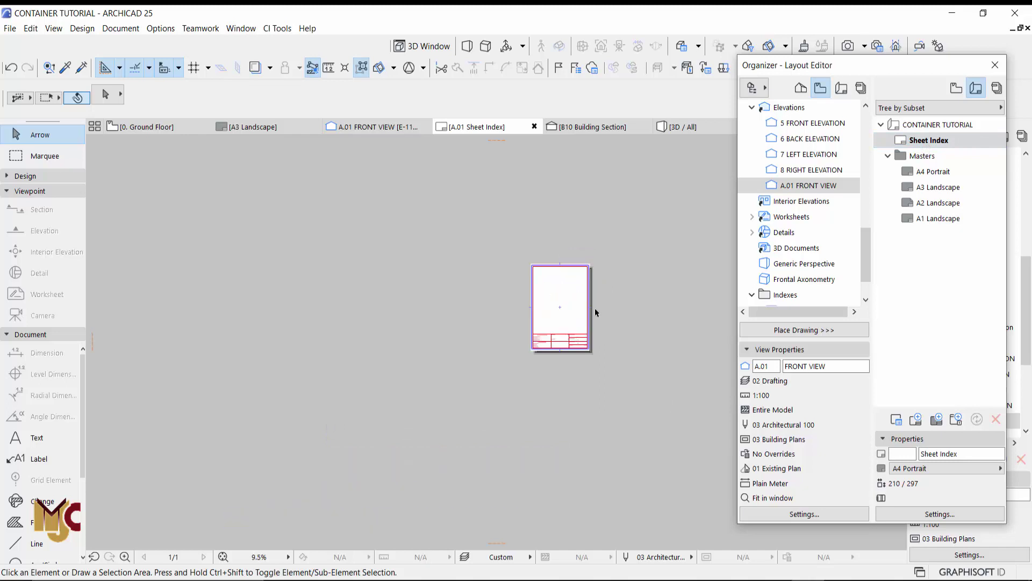
scroll(556, 389, down, 2)
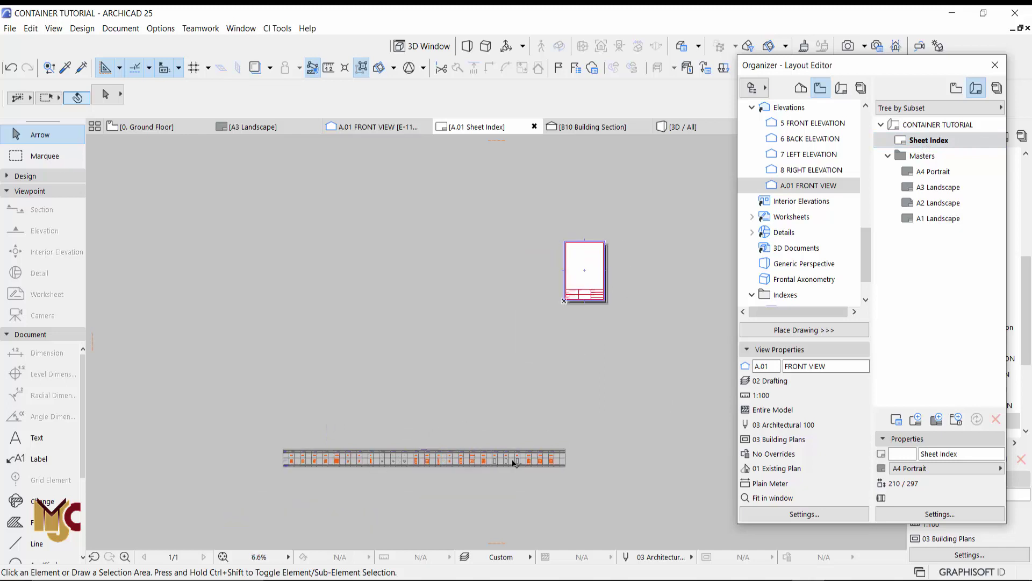
- Assign the A3 Landscape master layout to the Sheet Index layout, leaving its custom ID blank and its name as Sheet Index
right_click(947, 142)
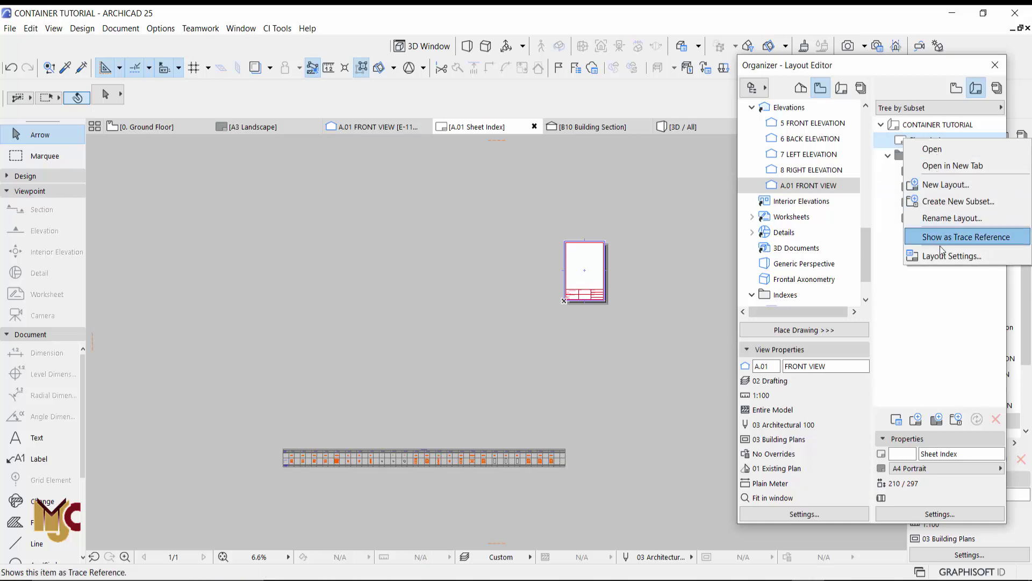
click(940, 255)
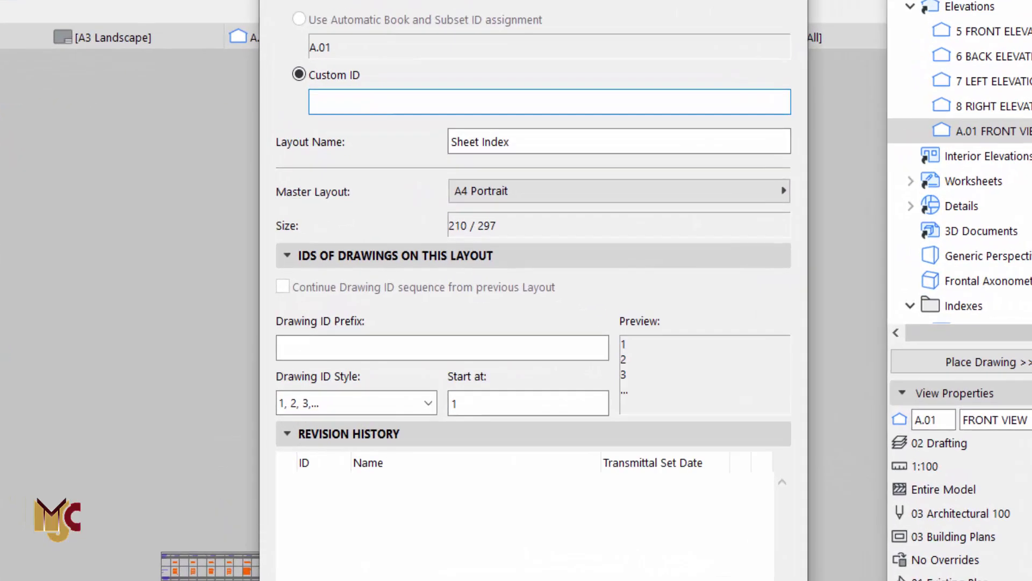
drag(527, 1, 601, 1)
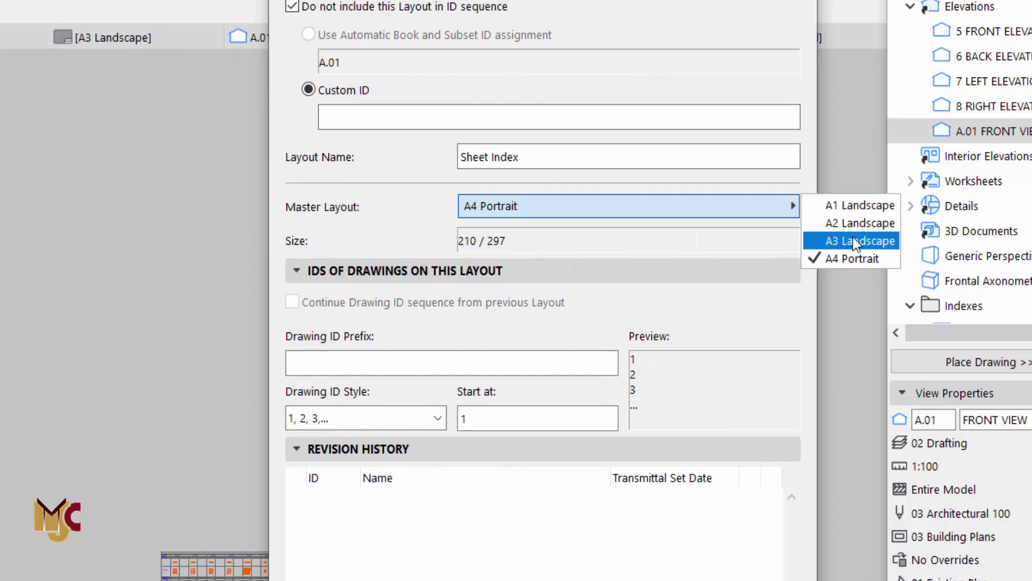
click(855, 243)
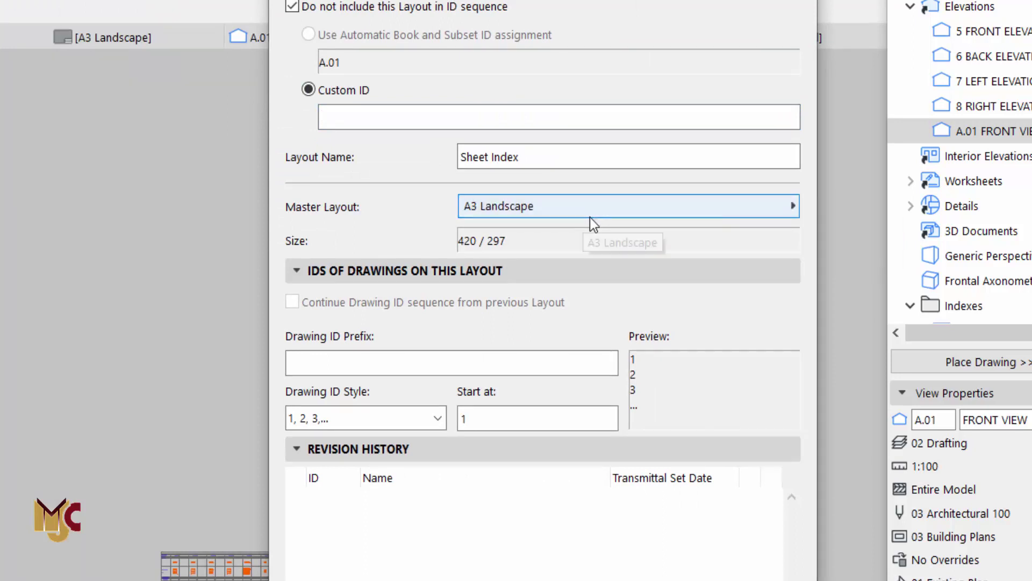
click(355, 112)
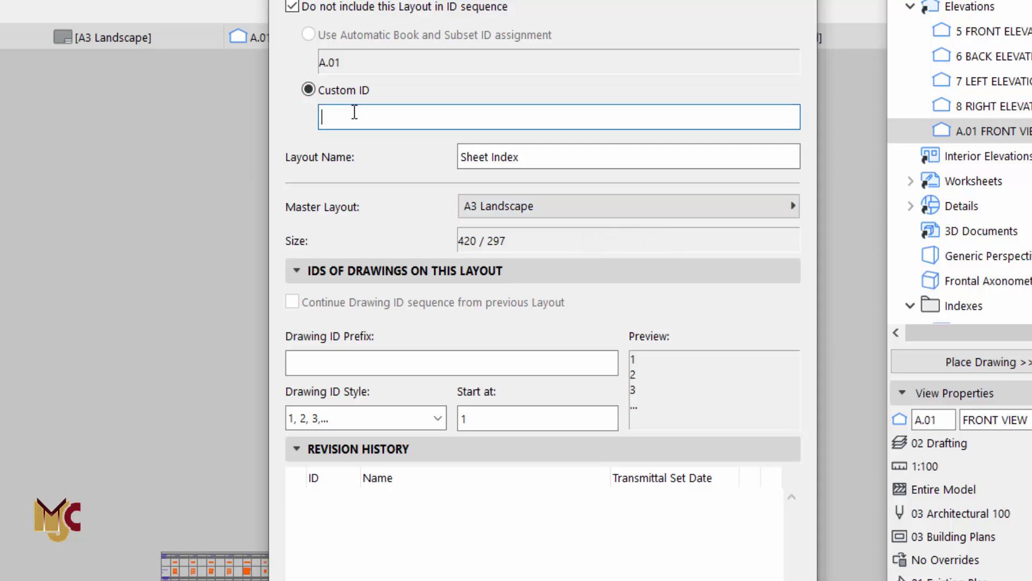
click(528, 156)
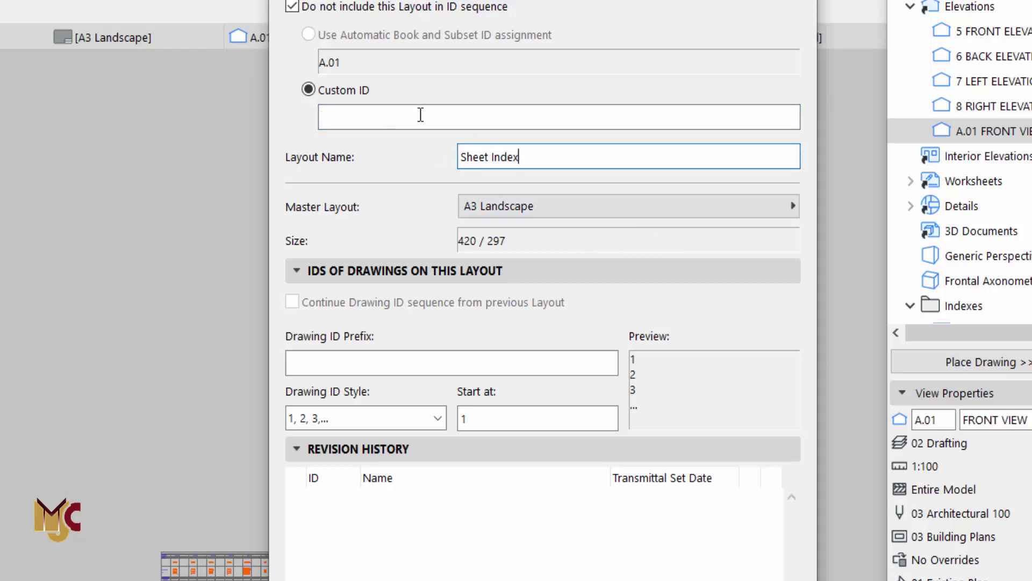
click(361, 118)
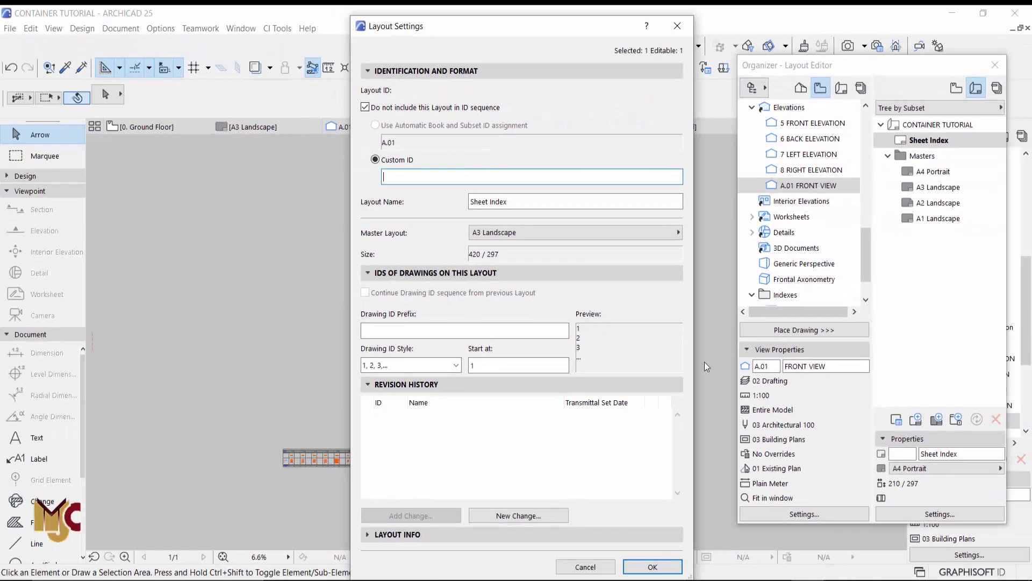
click(661, 567)
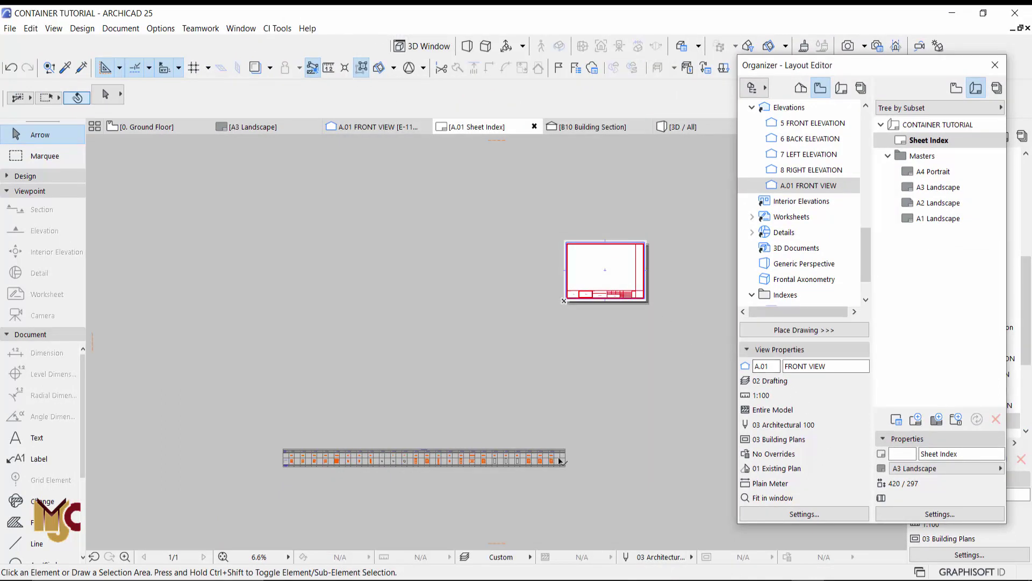
- Delete the leftover strip of drawing elements lying outside the sheet on the Sheet Index layout
drag(589, 439, 315, 487)
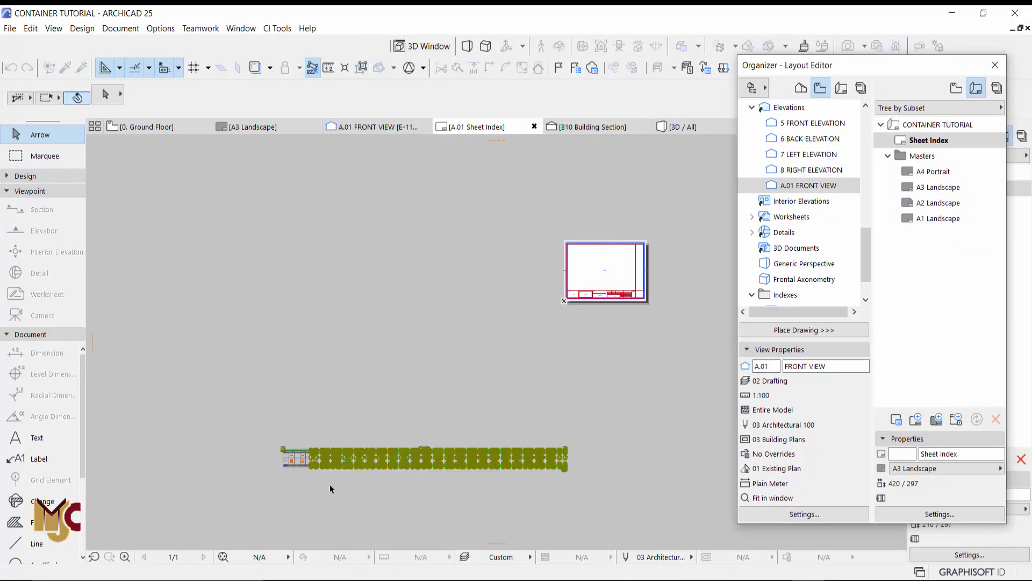
mouse_move(510, 412)
mouse_down()
mouse_move(282, 464)
mouse_move(232, 505)
mouse_up()
key(Delete)
- Examine the A3 sheet's border, side column and title block fields on the Sheet Index layout
scroll(654, 263, up, 7)
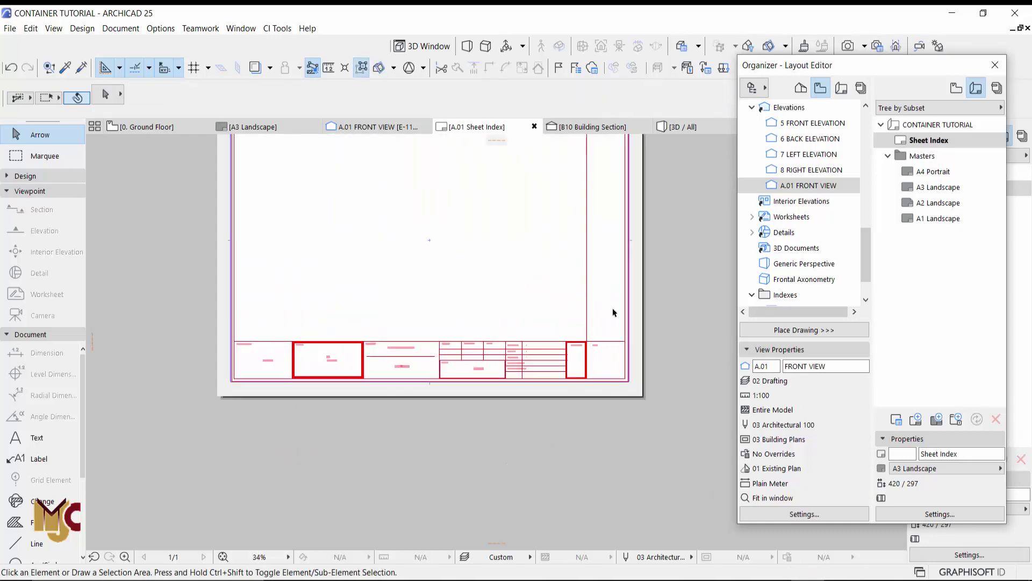
middle_drag(613, 312, 610, 388)
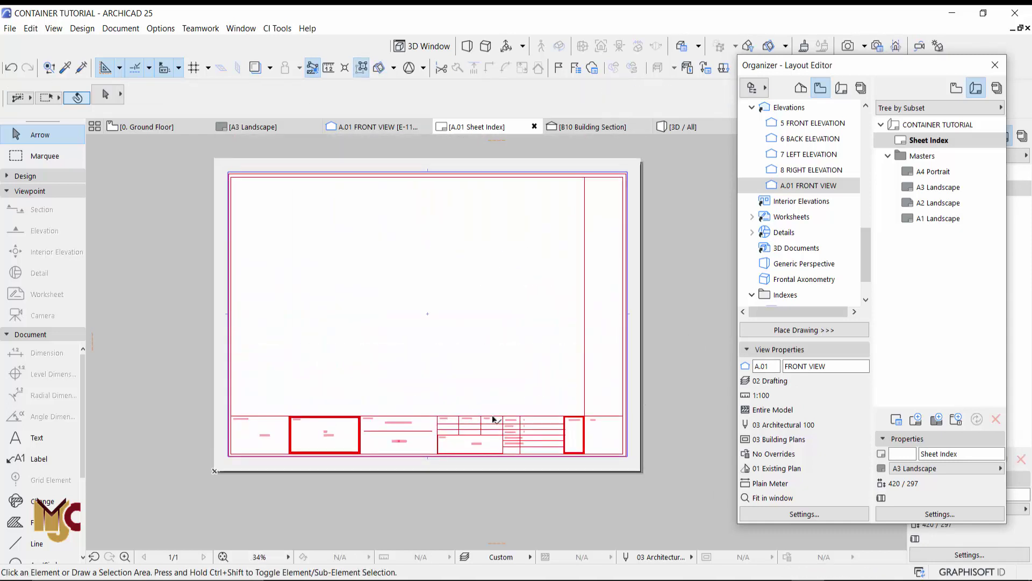
scroll(494, 418, up, 2)
scroll(500, 424, down, 2)
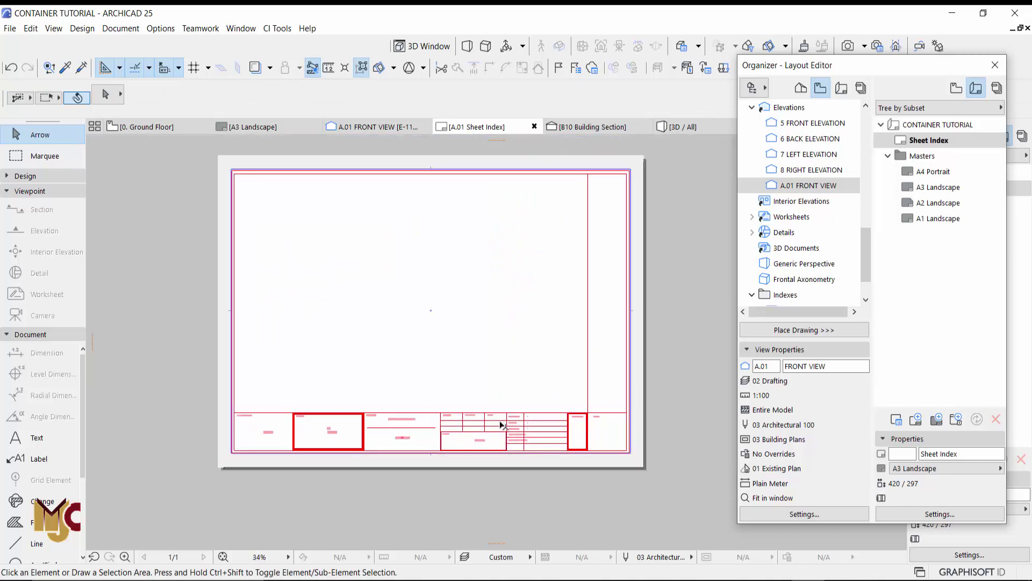
middle_drag(579, 400, 585, 422)
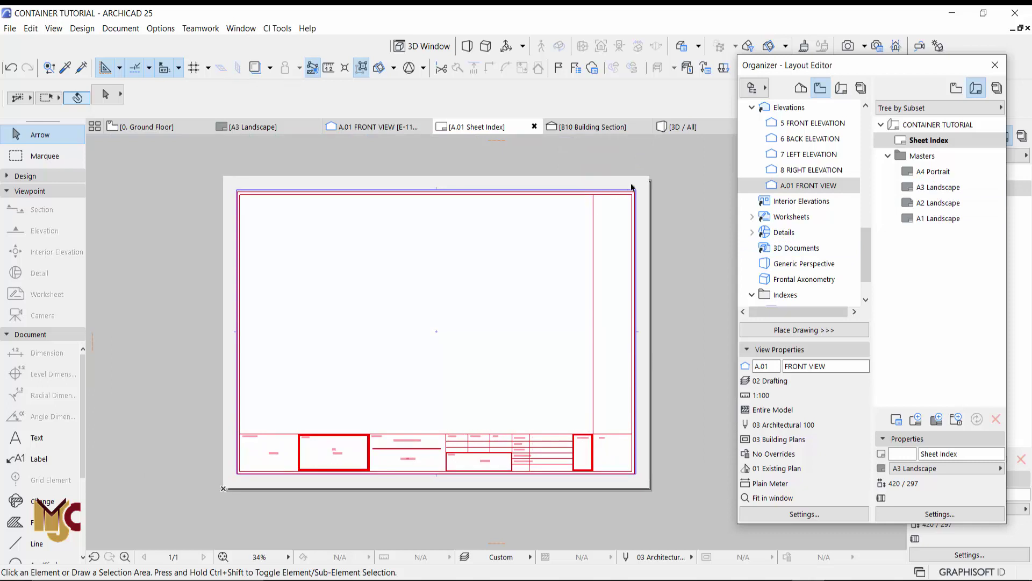
scroll(632, 187, up, 3)
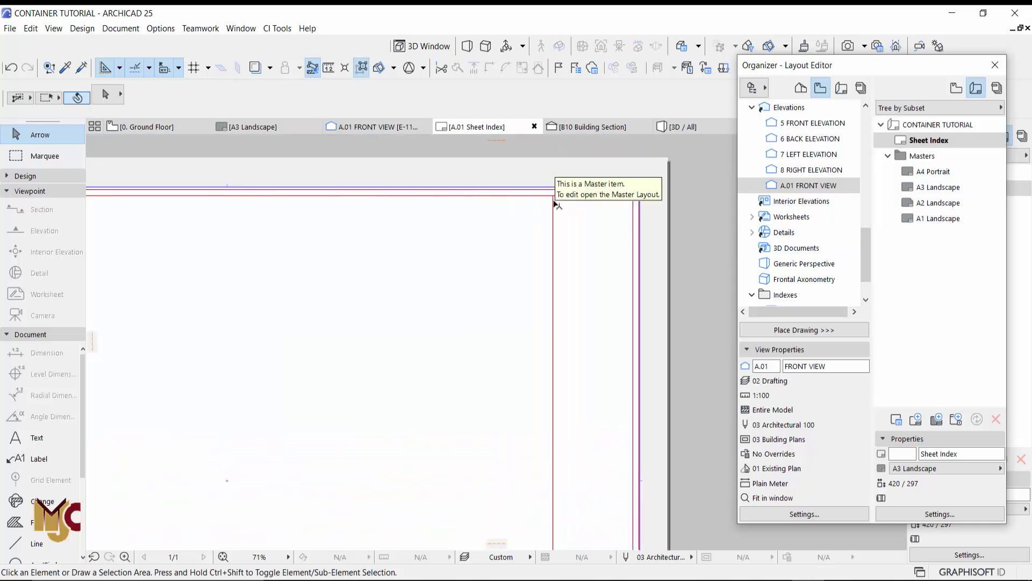
scroll(551, 265, down, 3)
scroll(627, 284, up, 5)
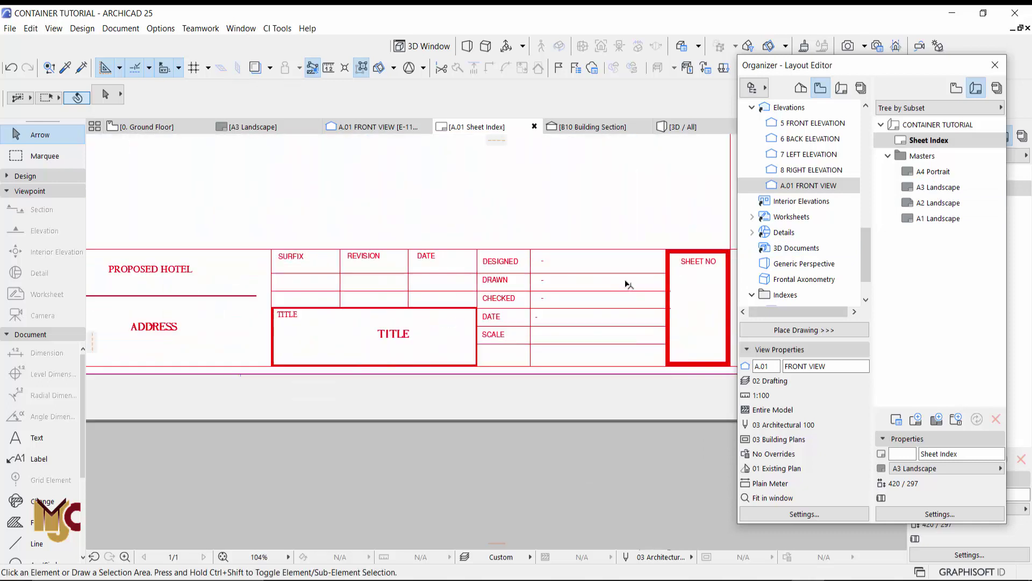
scroll(516, 299, down, 2)
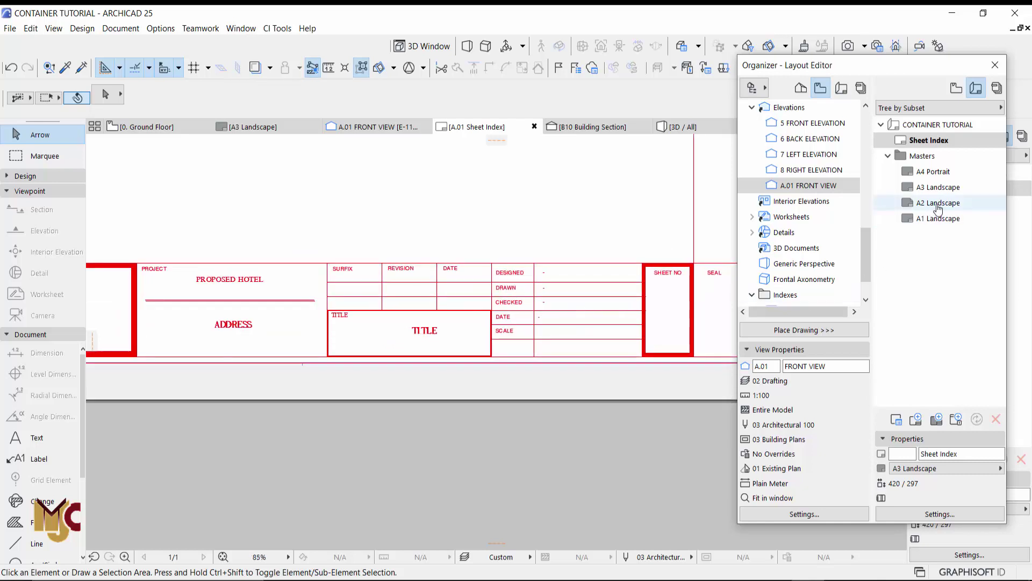
- Try moving the TITLE text out of its title block cell on the A3 Landscape master, and undo the move
double_click(938, 188)
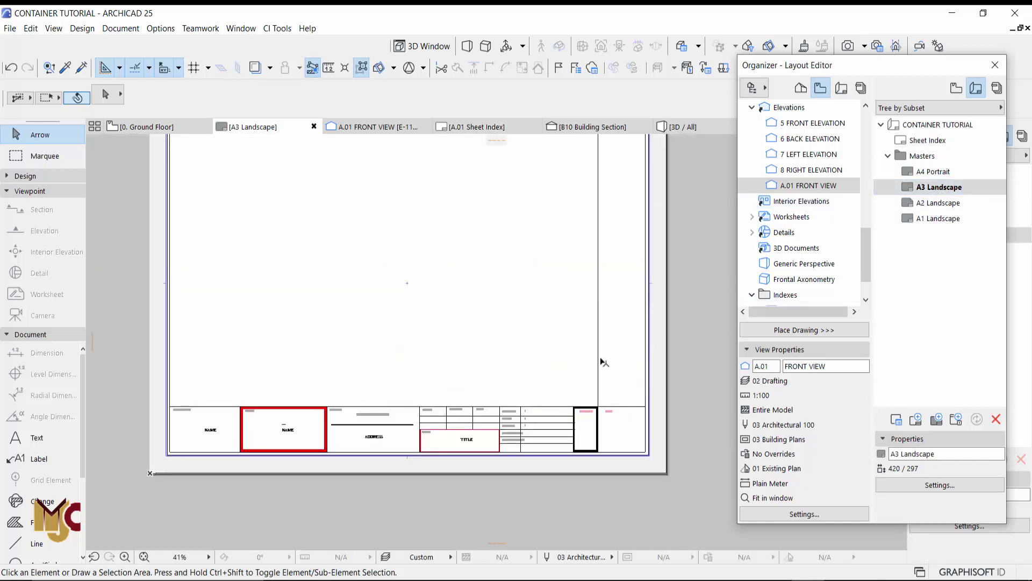
scroll(478, 443, up, 3)
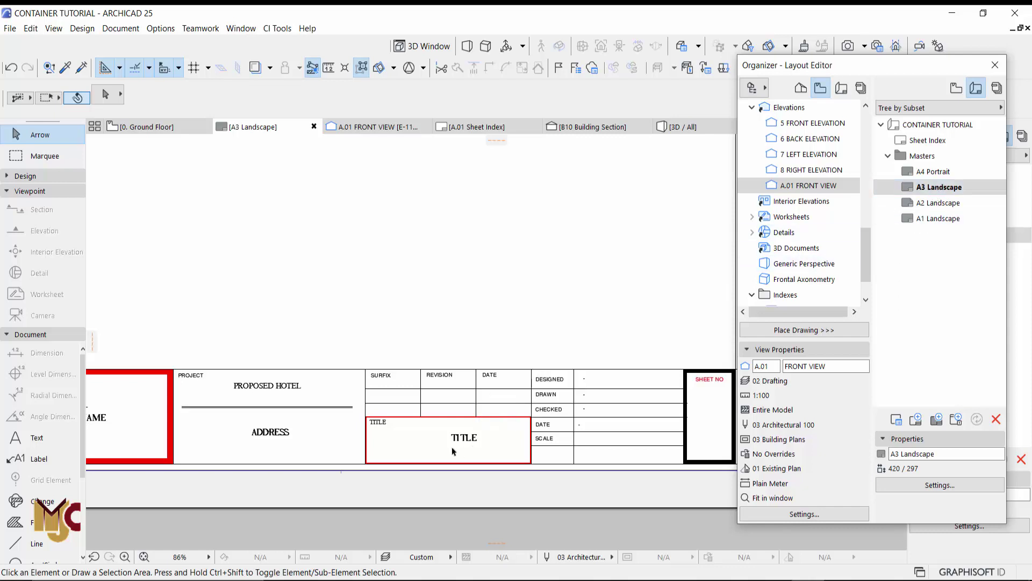
click(472, 446)
drag(472, 446, 529, 306)
key(ctrl+z)
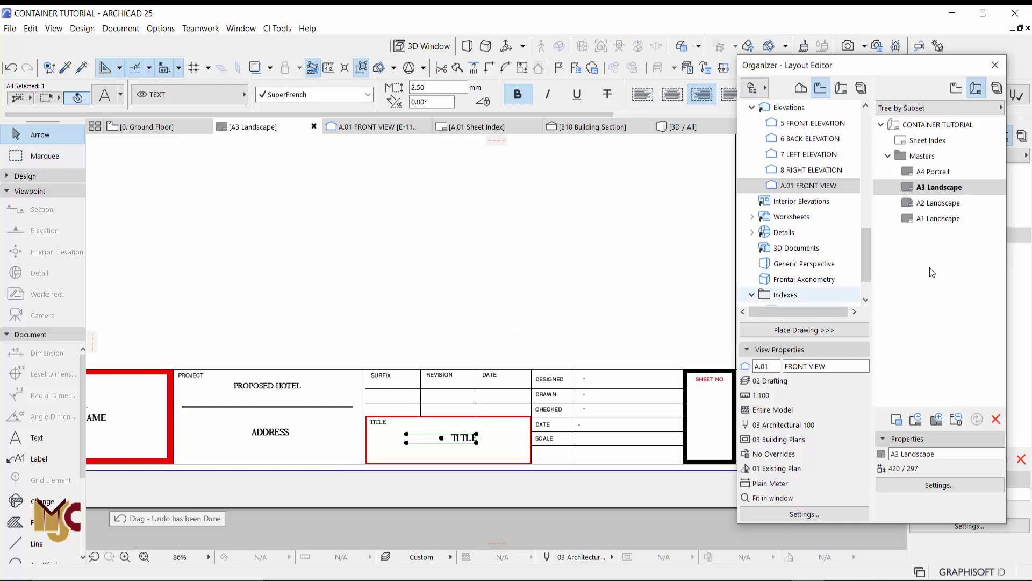
- Place the A.01 FRONT VIEW view at the centre of the Sheet Index layout's sheet
double_click(929, 141)
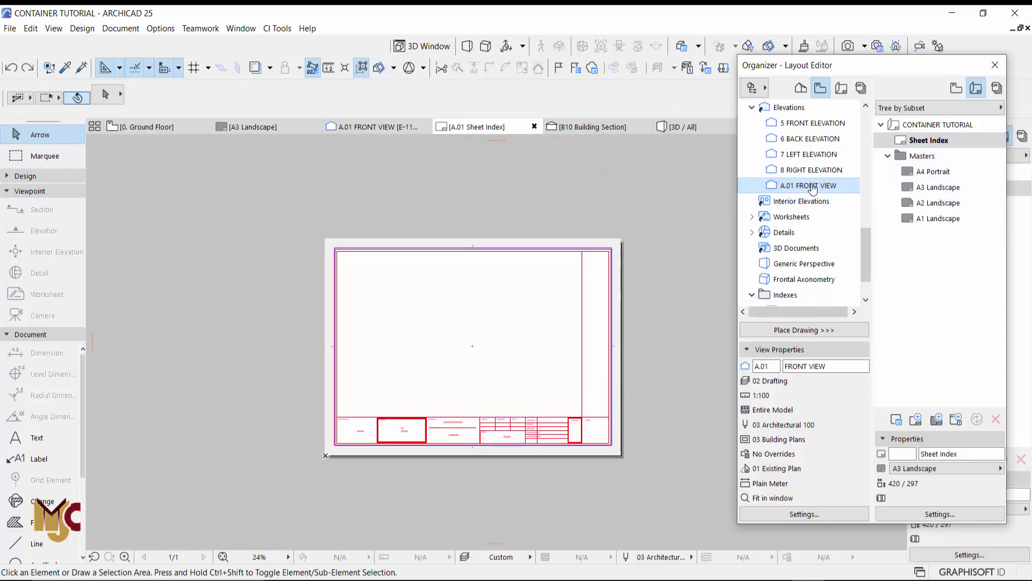
drag(817, 188, 469, 339)
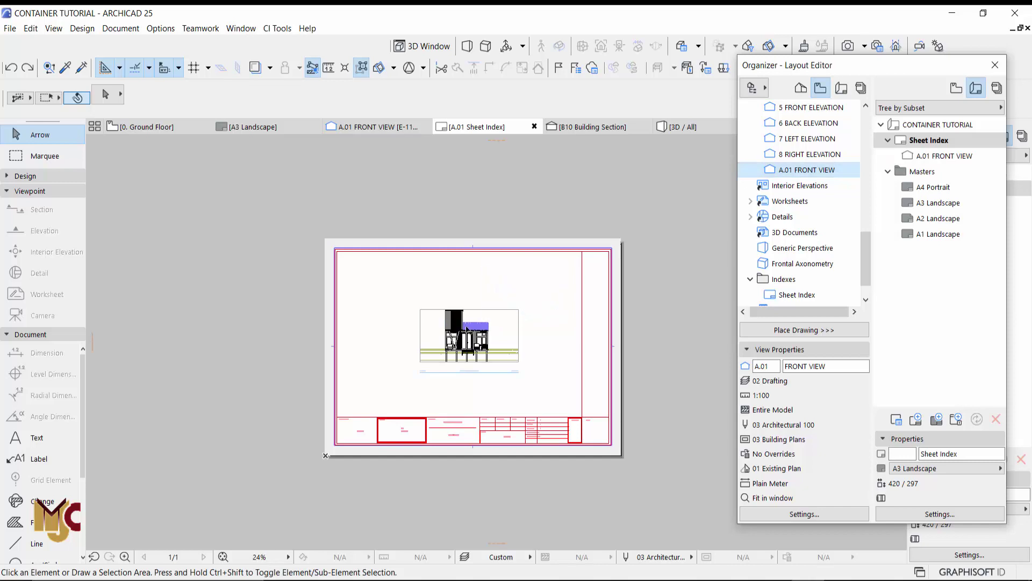
scroll(466, 378, up, 3)
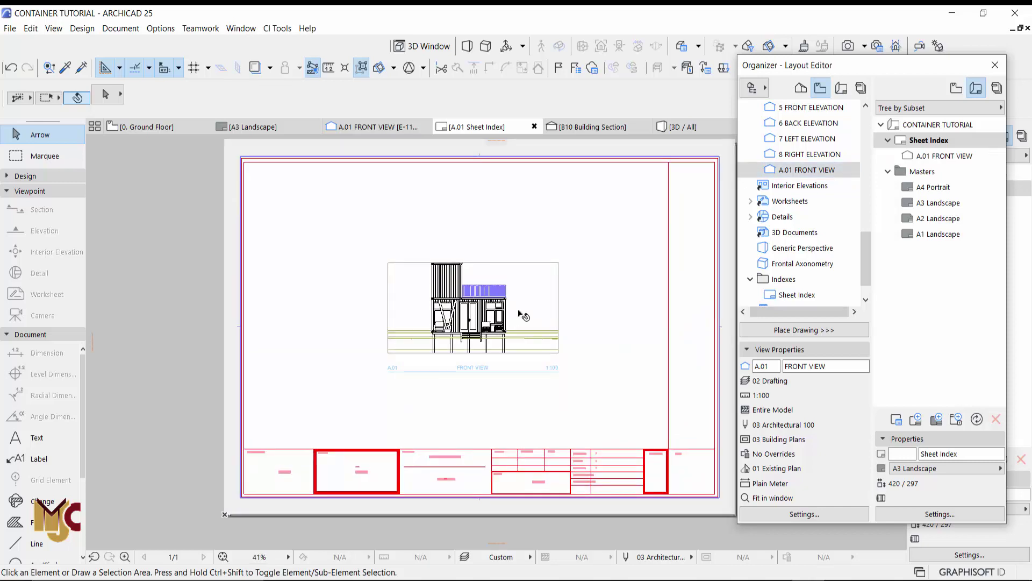
- Extend the upper edge of the placed FRONT VIEW drawing's frame upward by about 12 mm
click(530, 294)
scroll(484, 342, up, 3)
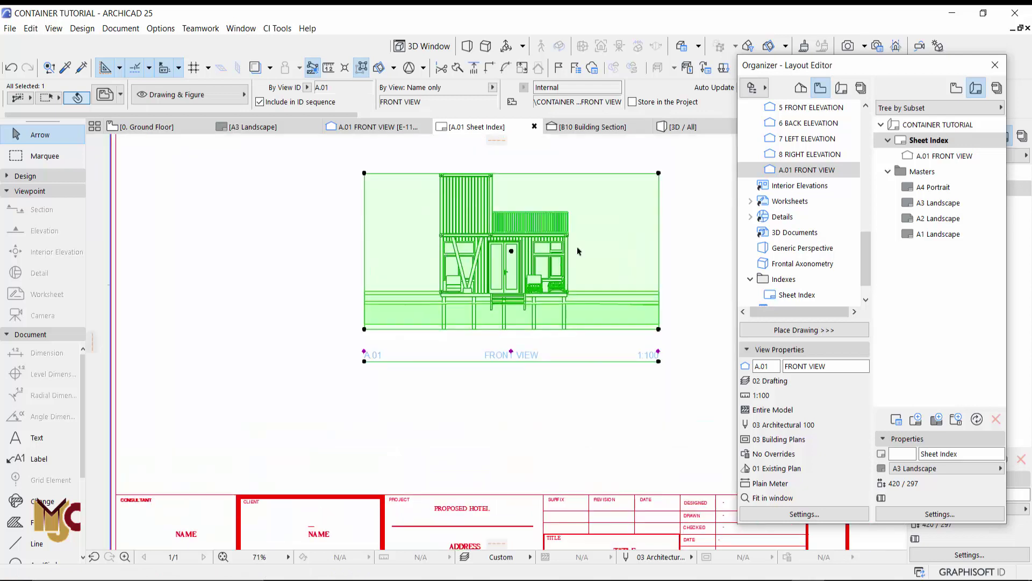
middle_drag(437, 375, 411, 465)
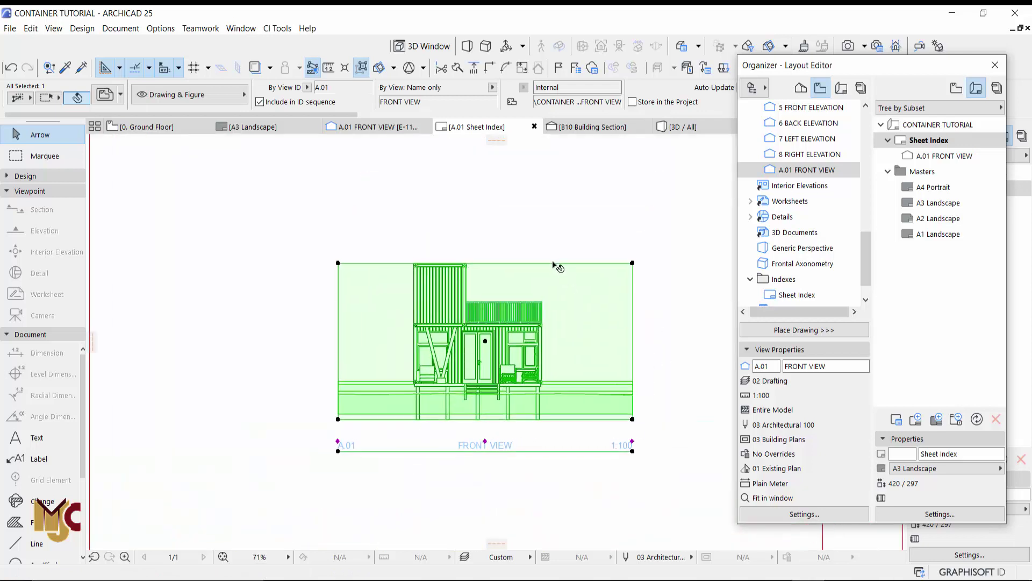
click(546, 263)
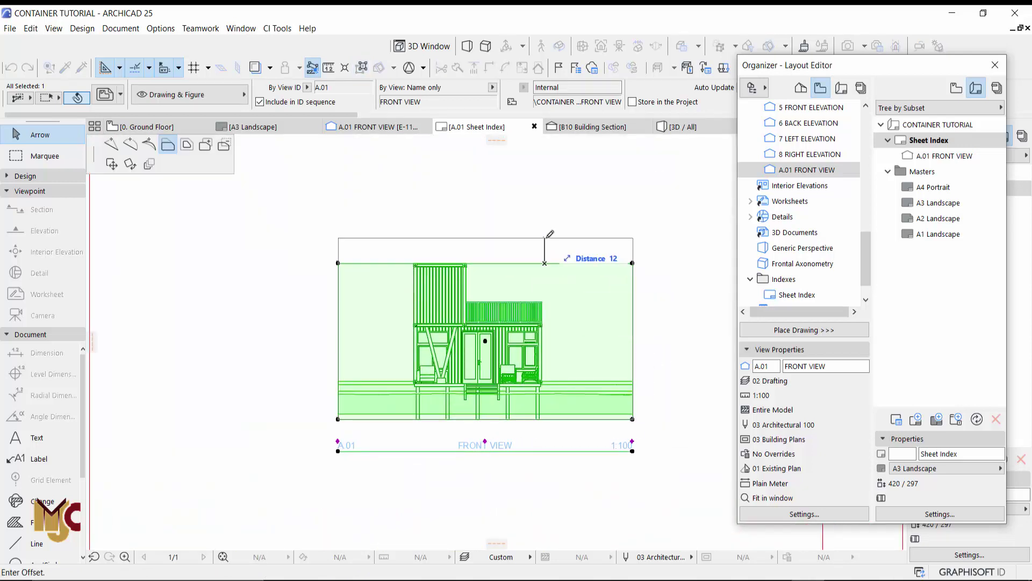
click(547, 236)
scroll(557, 303, down, 1)
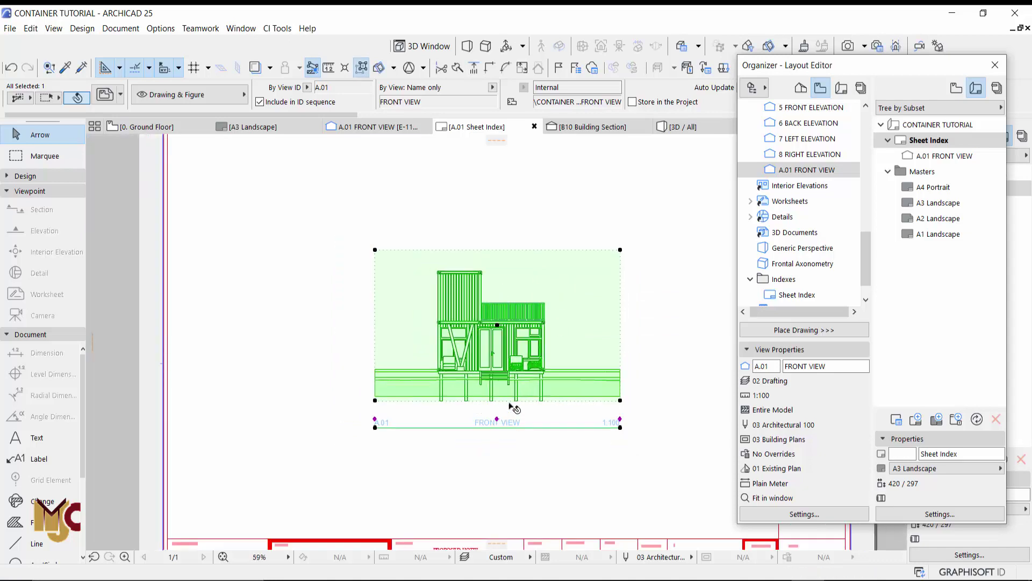
- Compare the FRONT VIEW drawing's ID, name and scale caption with the title and project fields in the sheet's title block
middle_drag(513, 409, 430, 342)
scroll(457, 322, up, 3)
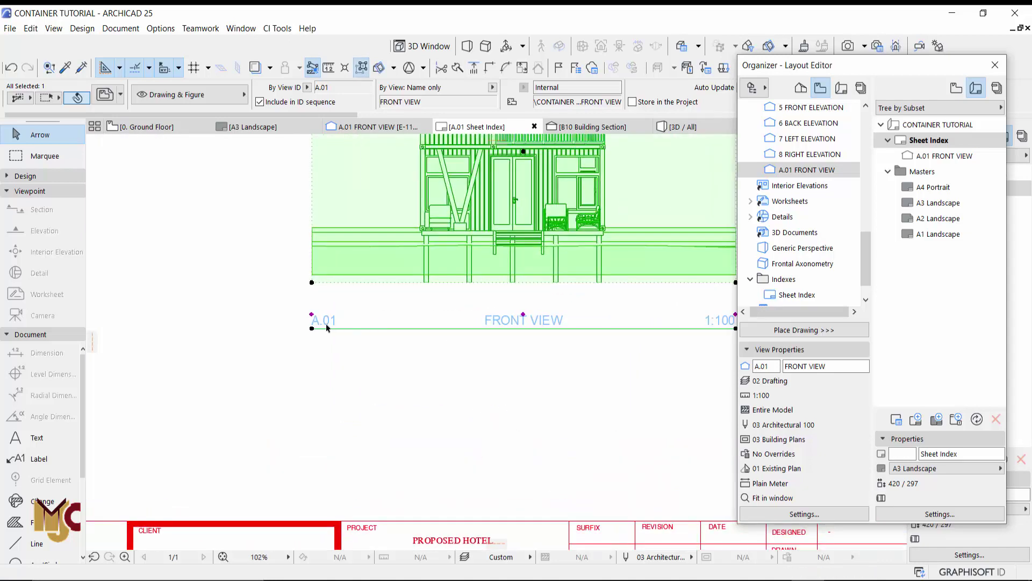
scroll(602, 337, right, 3)
scroll(530, 330, up, 2)
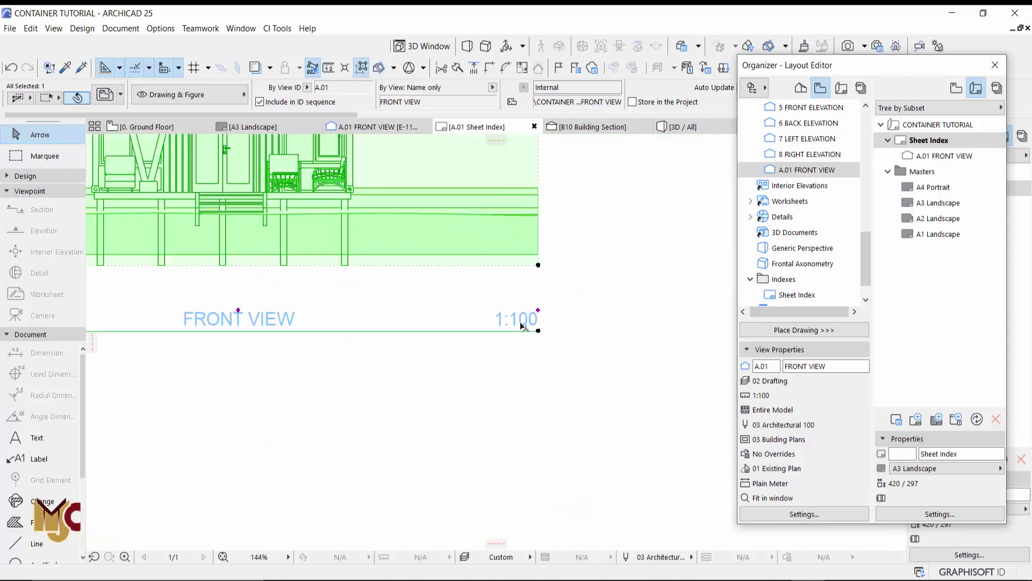
scroll(534, 300, down, 4)
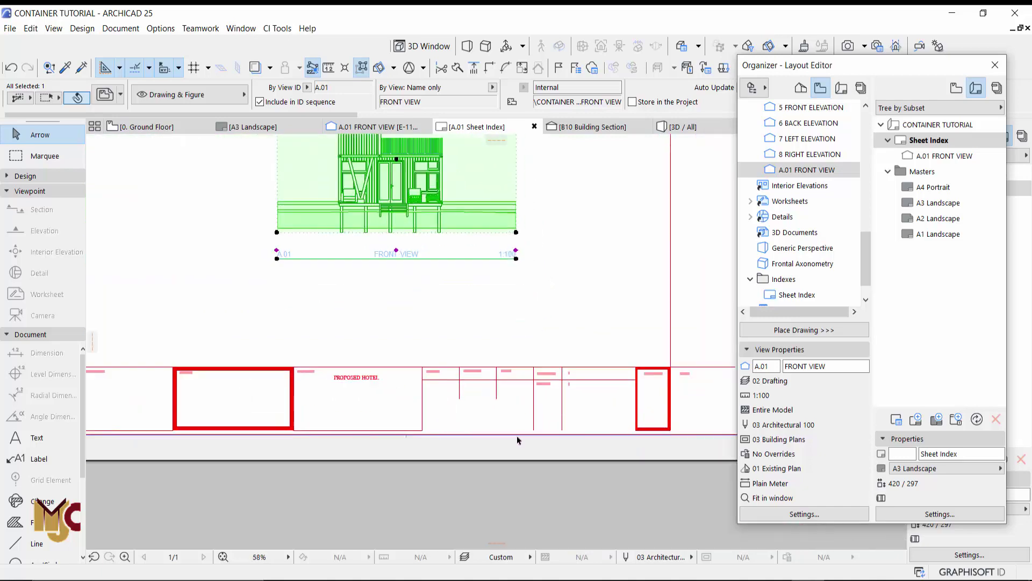
scroll(446, 428, up, 3)
middle_drag(426, 421, 546, 420)
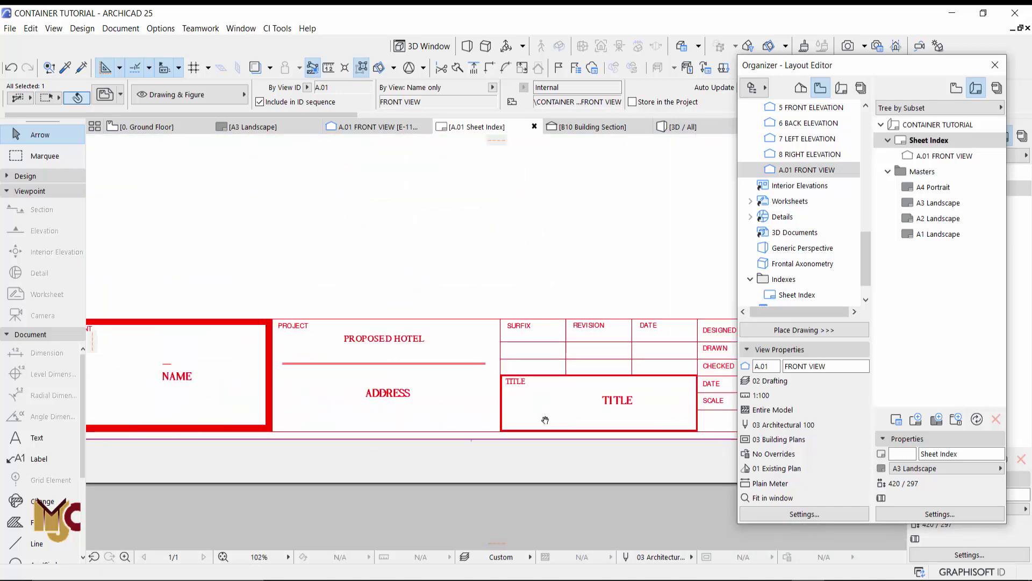
scroll(472, 418, down, 3)
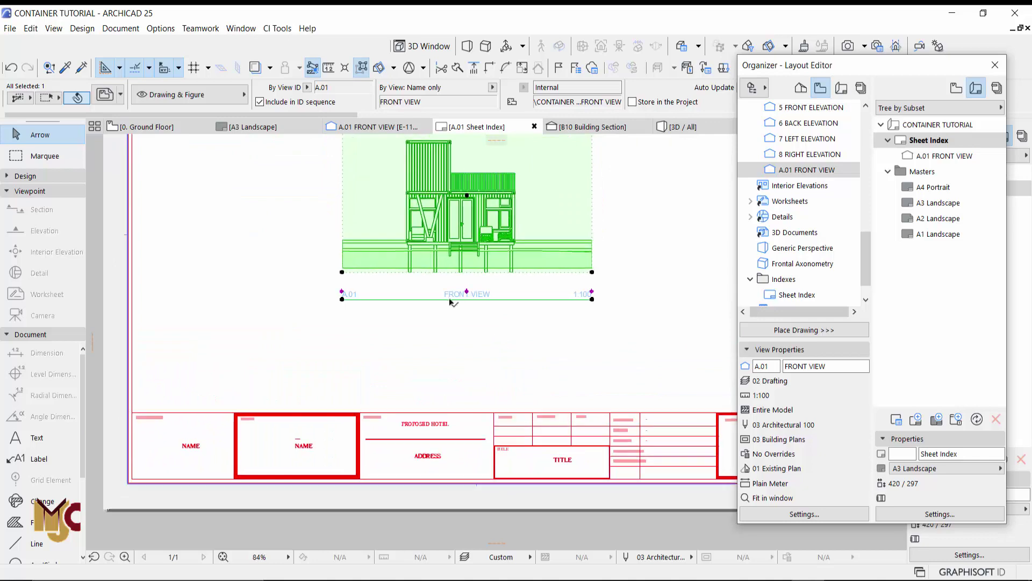
scroll(476, 299, up, 3)
scroll(476, 299, down, 2)
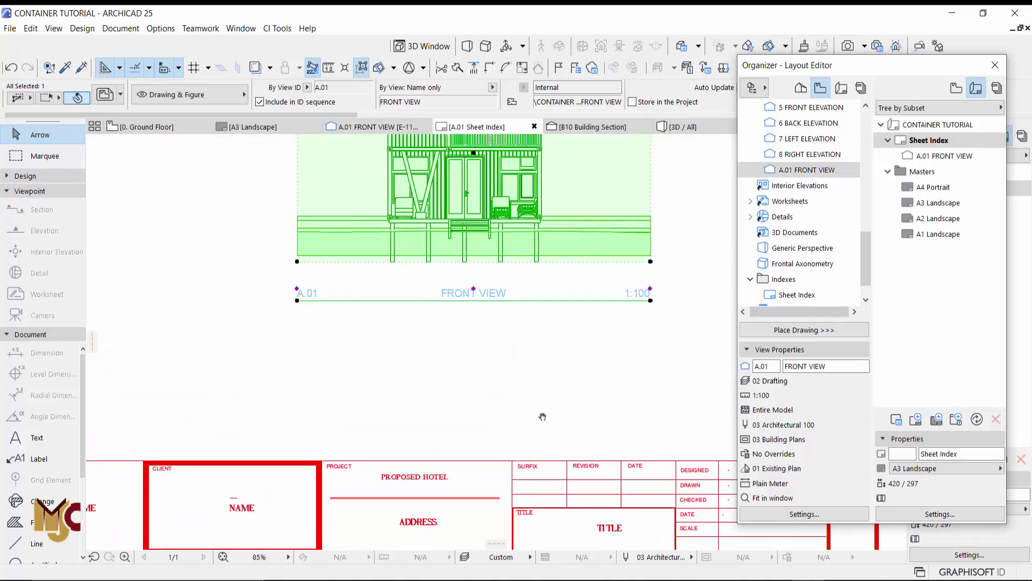
middle_drag(543, 417, 500, 299)
scroll(572, 409, up, 2)
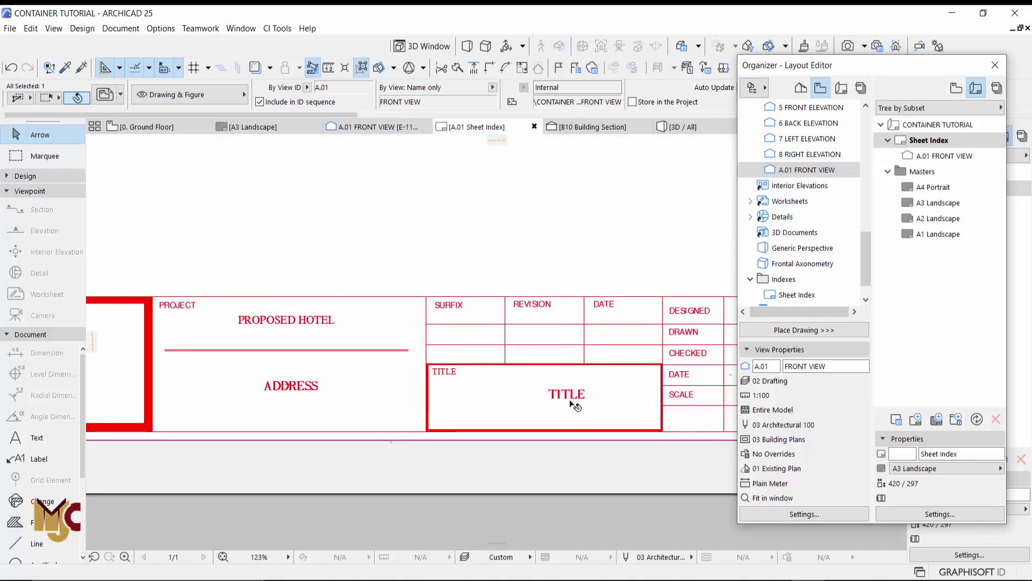
- Examine the title block fields and the placed drawing's ID, name and scale on the Sheet Index layout
scroll(542, 407, down, 2)
scroll(488, 279, up, 1)
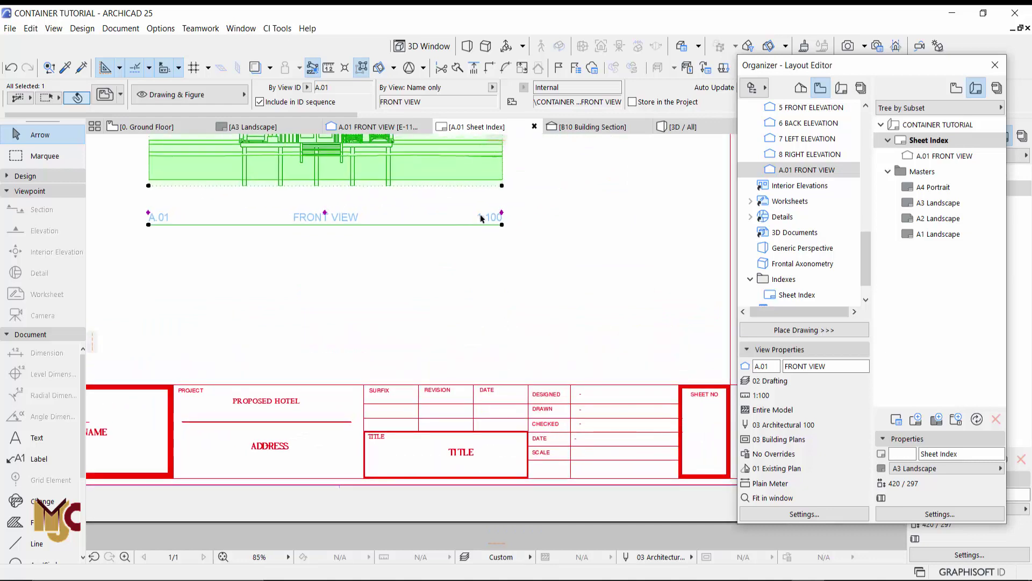
scroll(602, 459, up, 3)
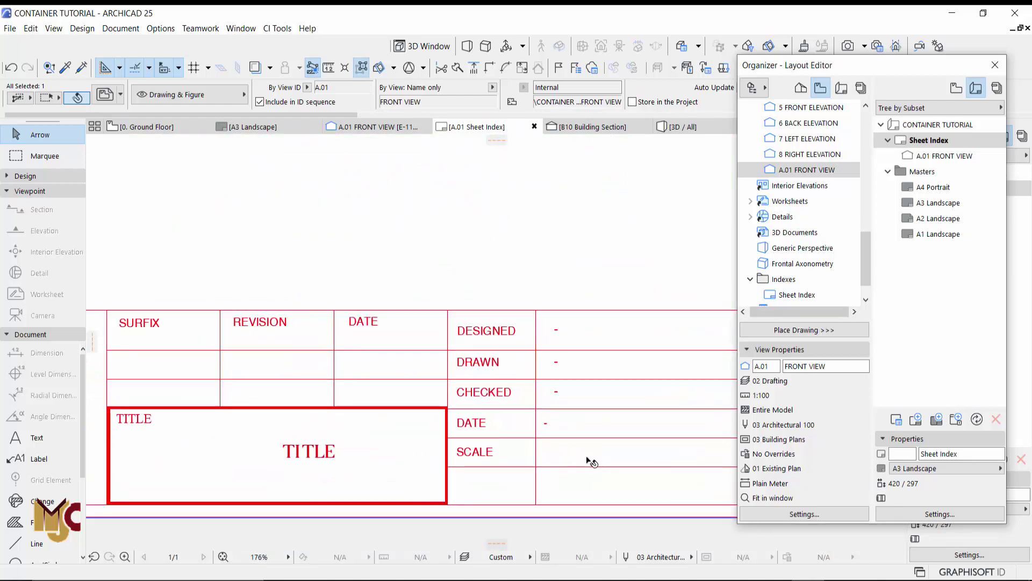
scroll(592, 460, down, 3)
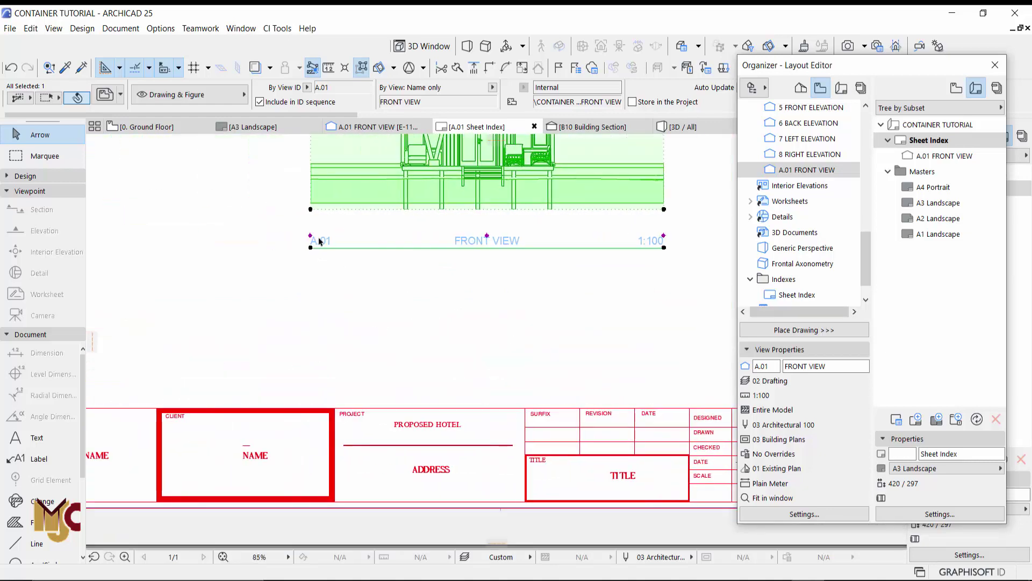
scroll(319, 242, up, 5)
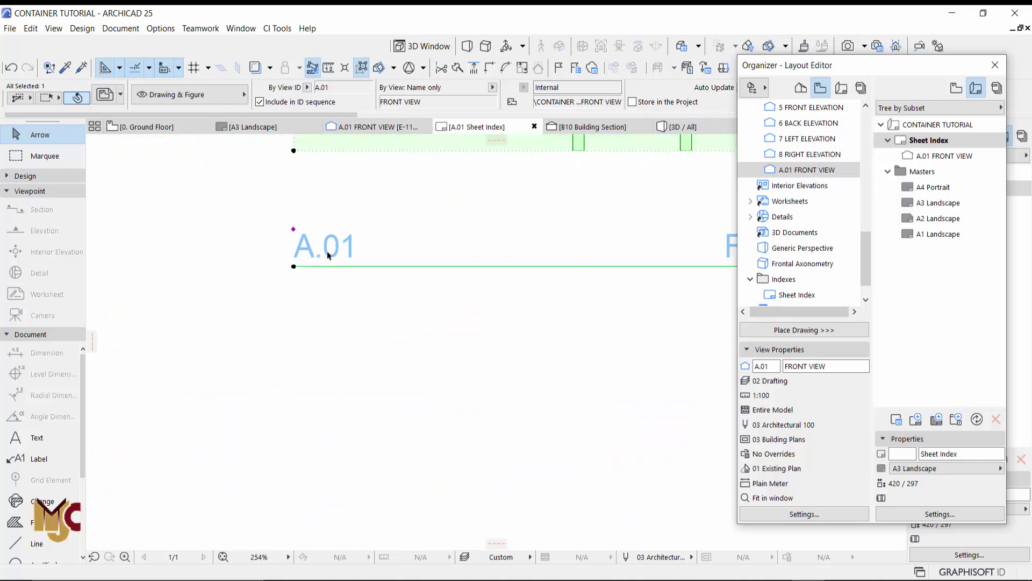
scroll(338, 278, down, 4)
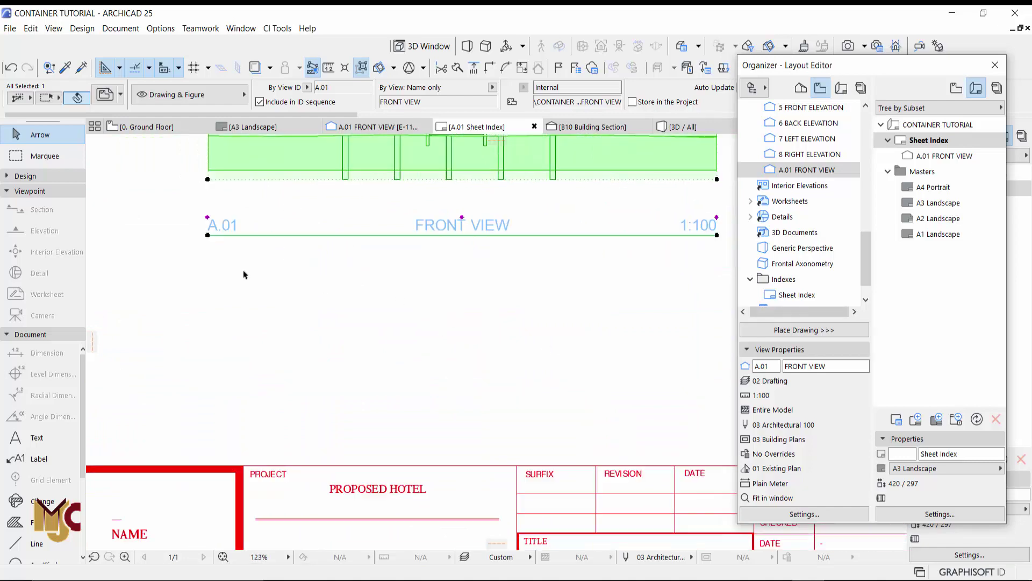
middle_drag(636, 410, 321, 293)
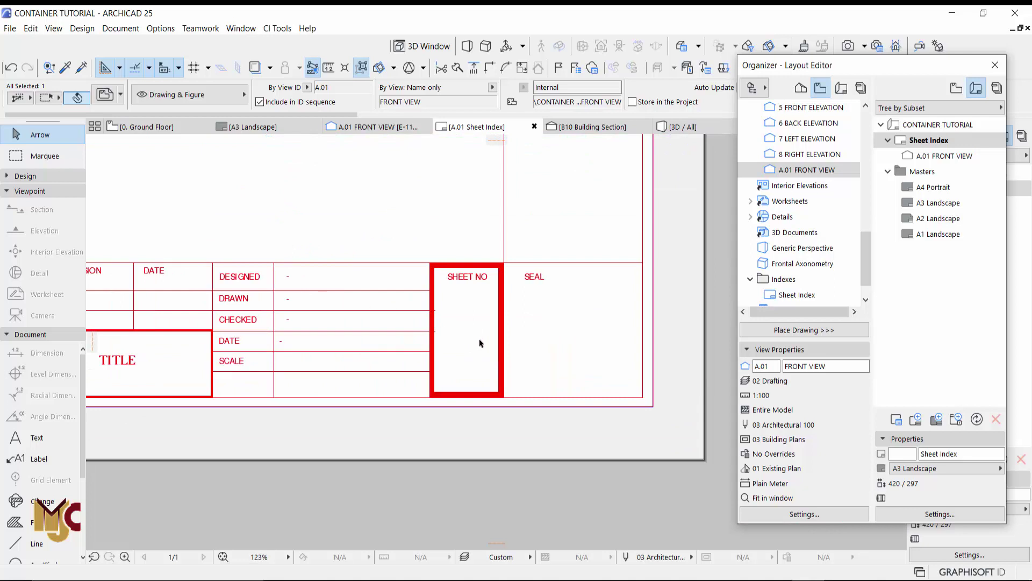
scroll(475, 345, down, 6)
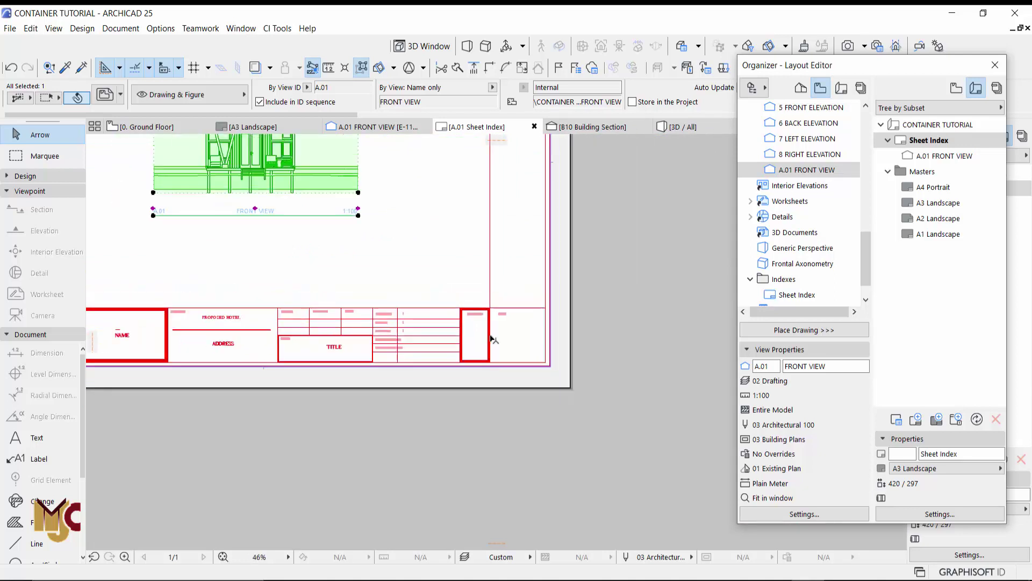
middle_drag(426, 365, 486, 421)
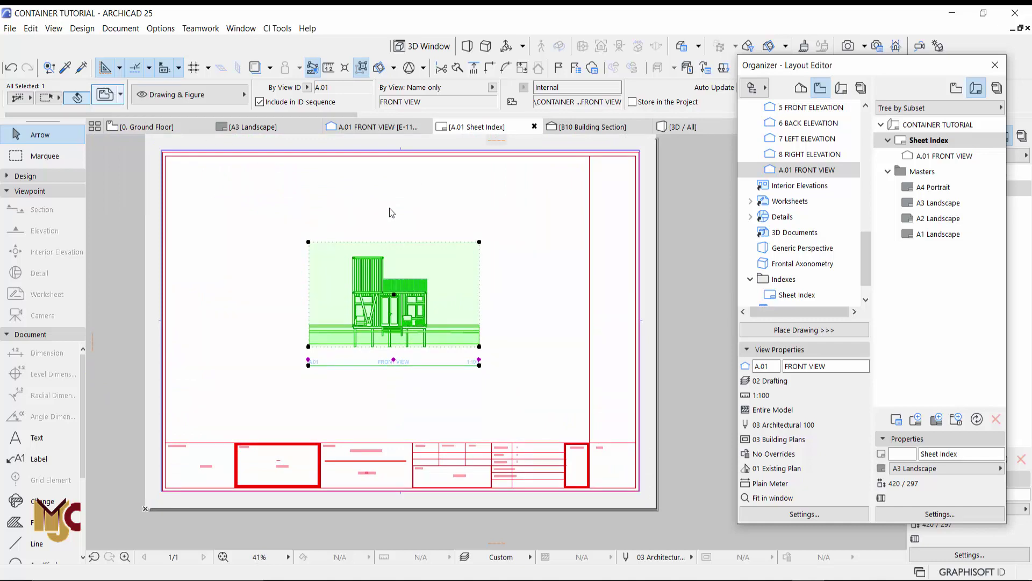
- Set the placed front view drawing's scale to 1:50 and deselect the drawing
key(ctrl+t)
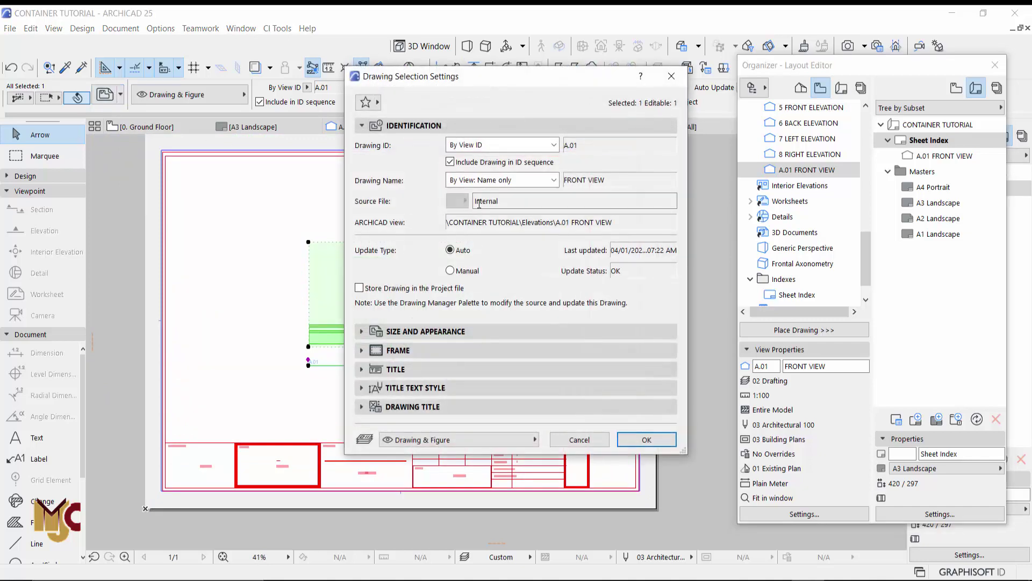
click(414, 331)
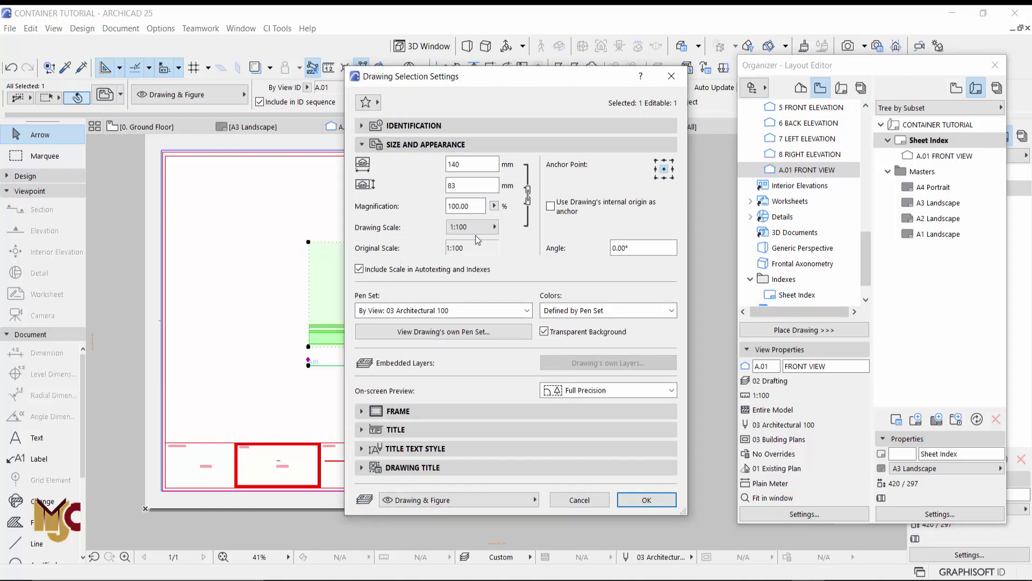
click(482, 229)
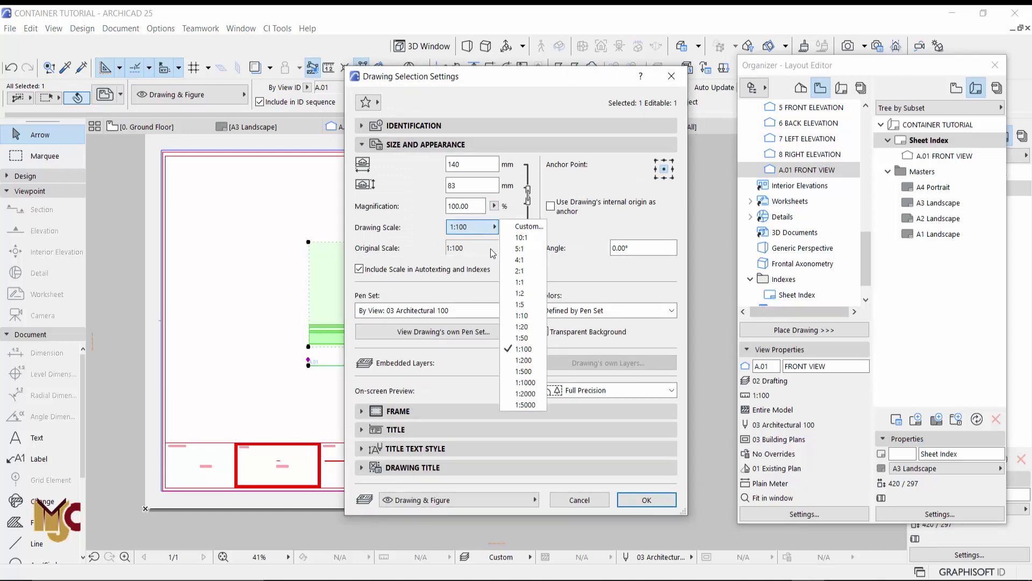
click(520, 335)
click(643, 500)
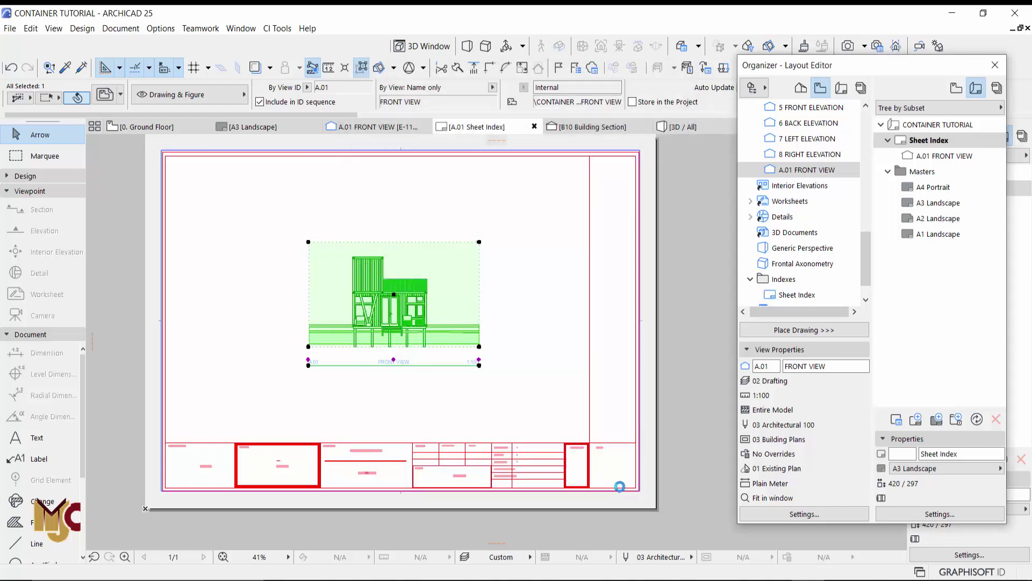
scroll(393, 420, up, 5)
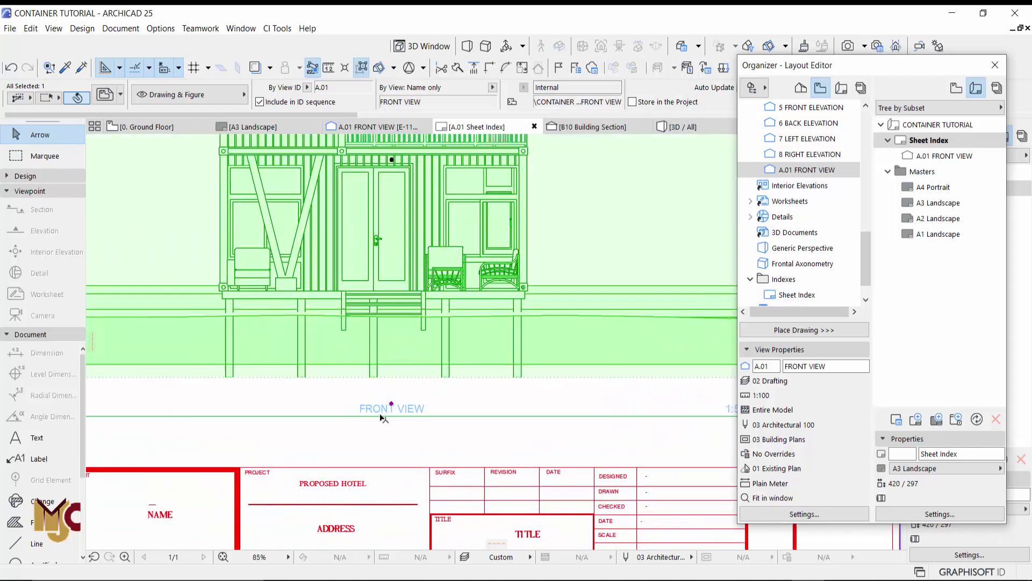
key(Escape)
scroll(404, 367, down, 4)
scroll(413, 344, down, 1)
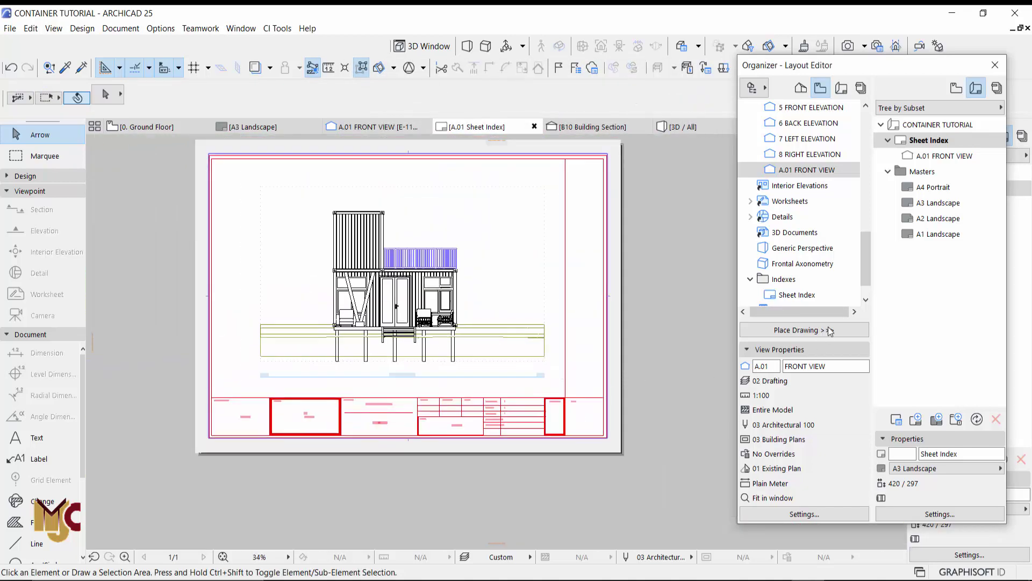
- On the A3 Landscape master layout, replace the larger TITLE placeholder in the title box with the Drawing Name autotext
double_click(939, 202)
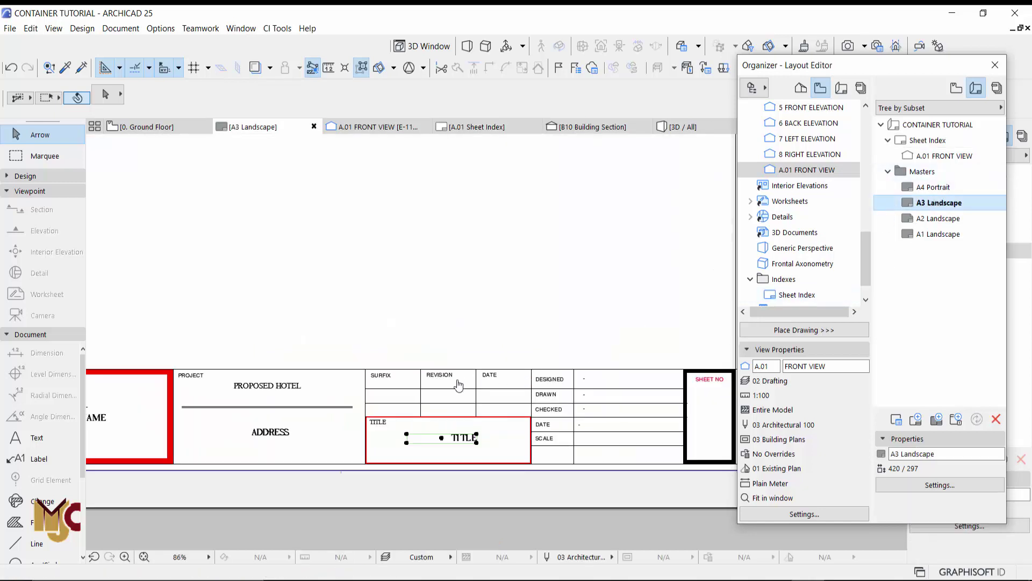
click(456, 439)
scroll(453, 440, up, 3)
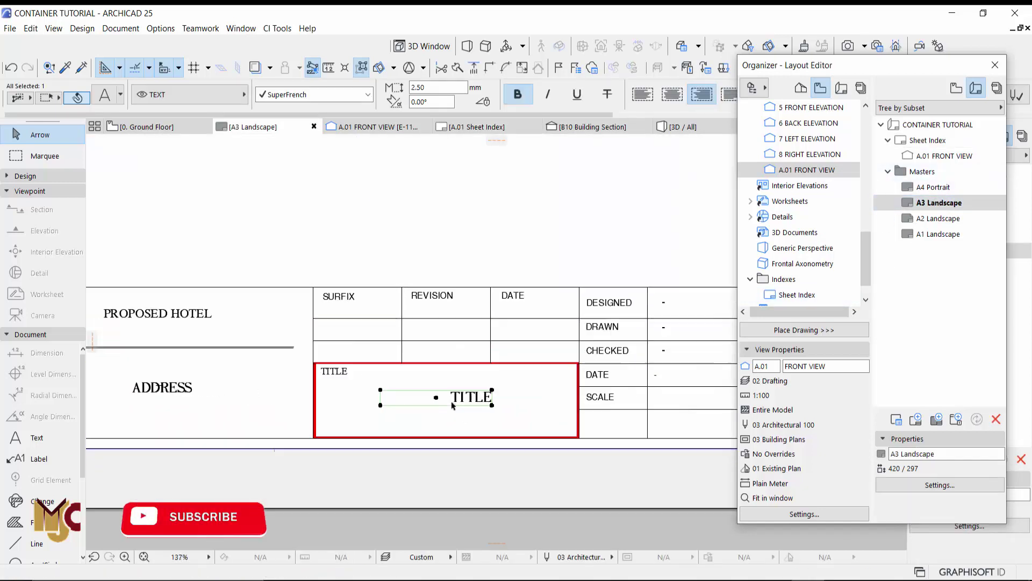
scroll(453, 406, up, 1)
scroll(428, 394, up, 2)
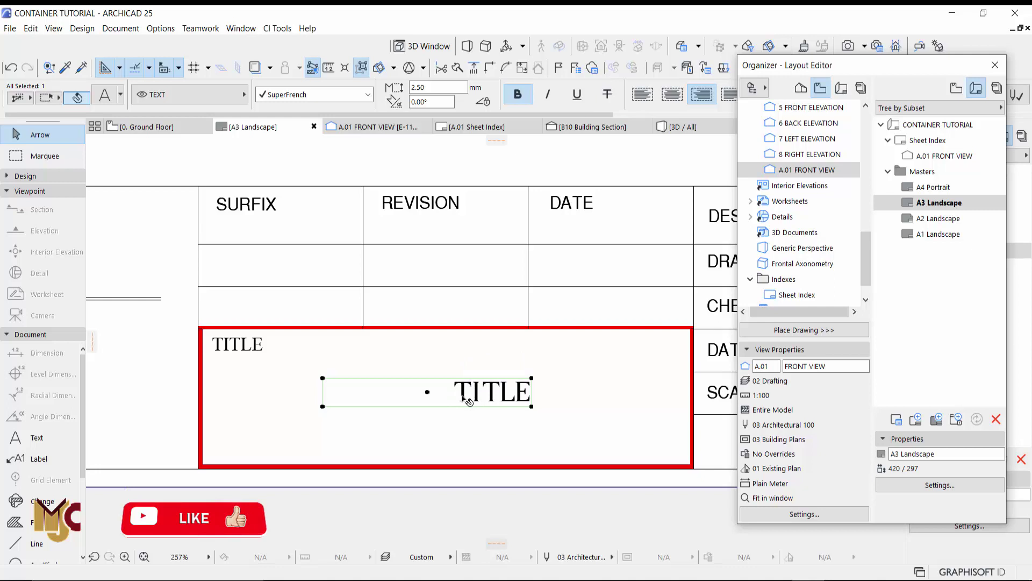
double_click(464, 398)
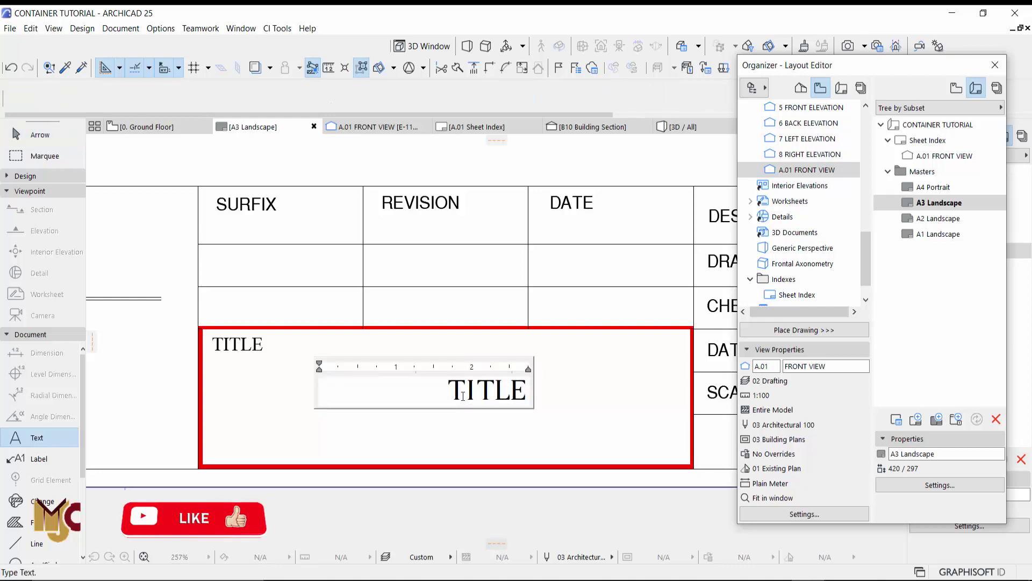
drag(448, 391, 519, 391)
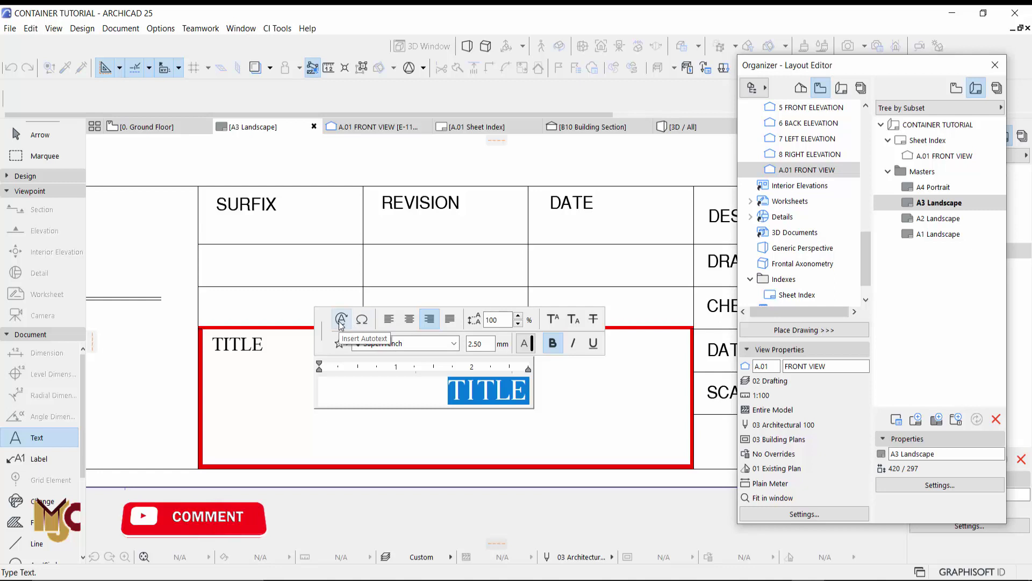
click(341, 319)
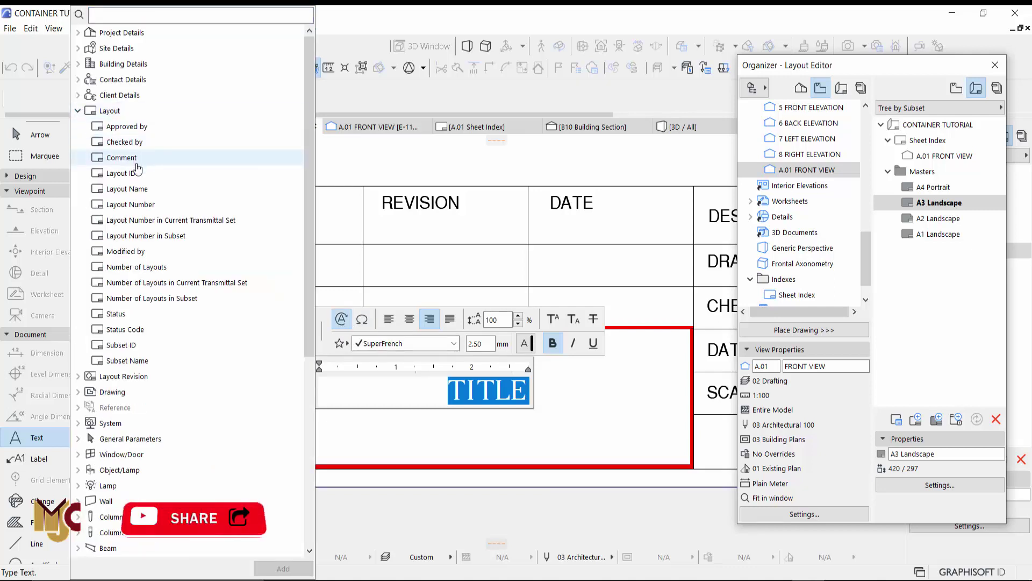
click(79, 392)
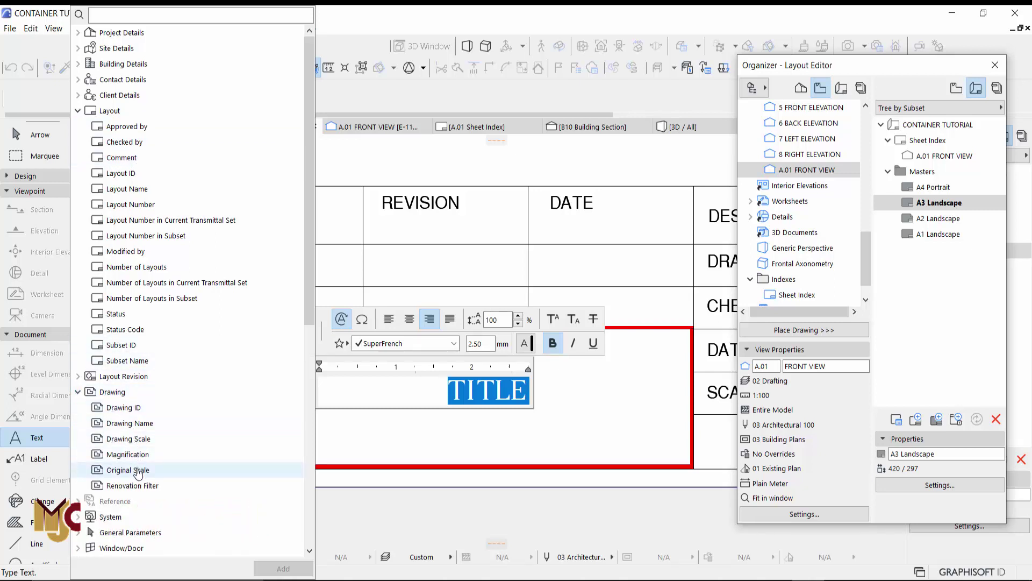
click(128, 424)
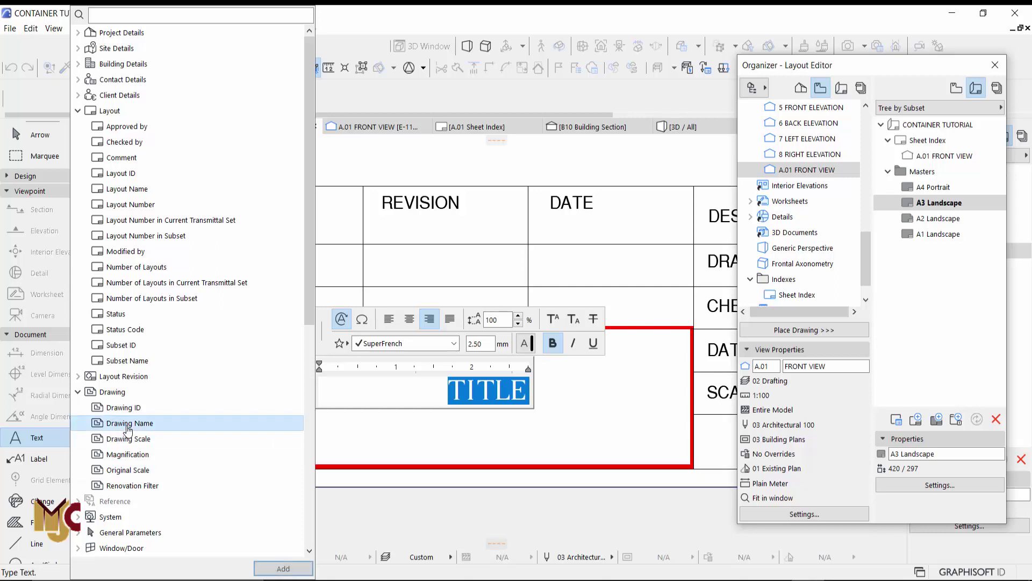
click(280, 569)
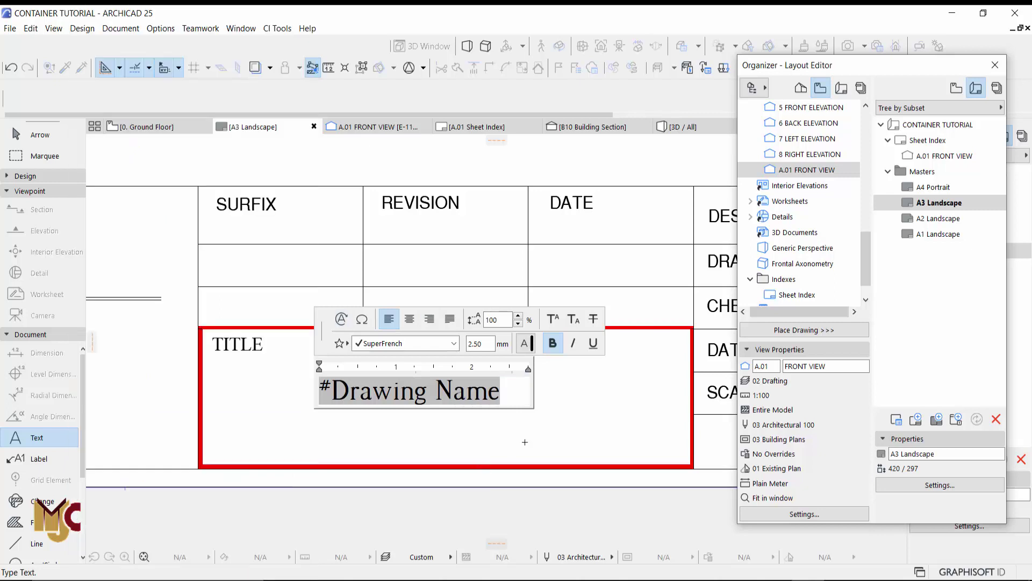
click(639, 415)
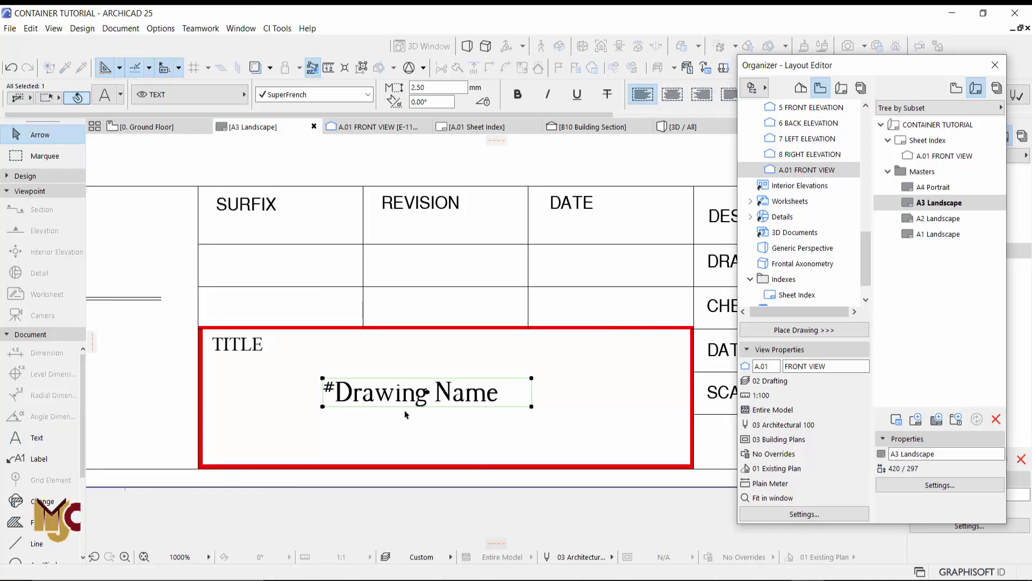
scroll(474, 412, down, 1)
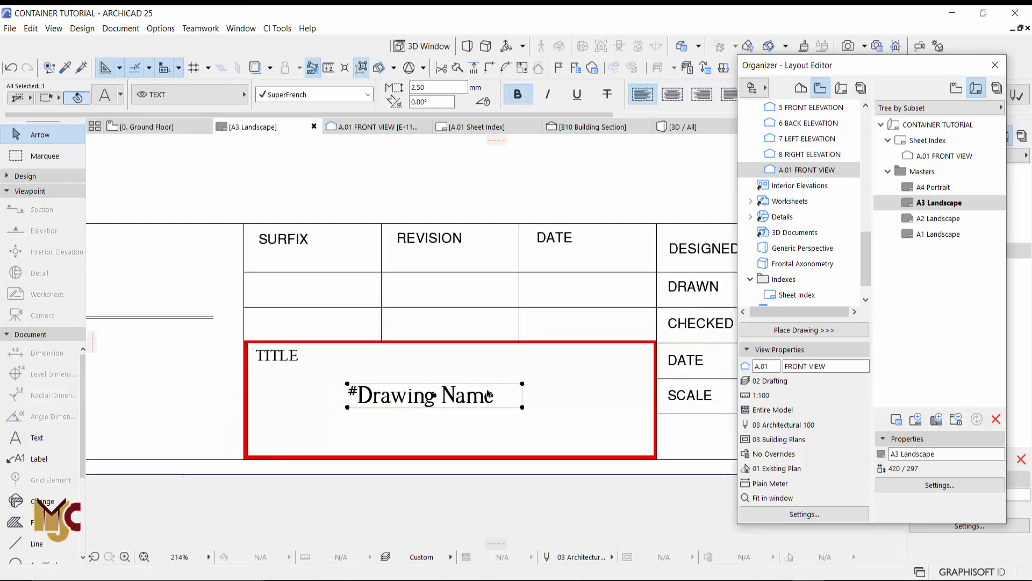
- Return to the Sheet Index layout and examine the title box, the scale row and the sheet number field in the title block
double_click(932, 155)
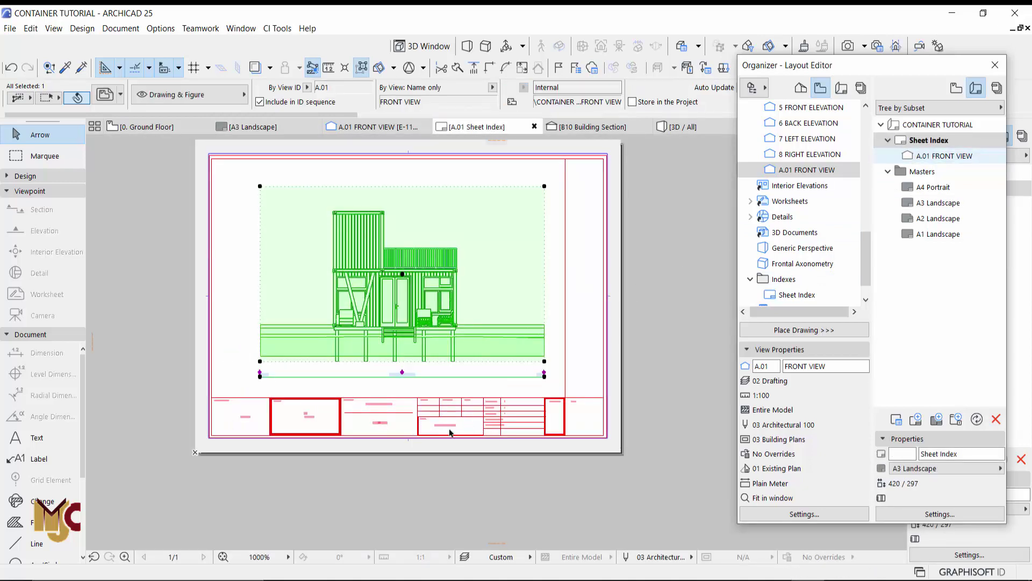
scroll(449, 431, up, 5)
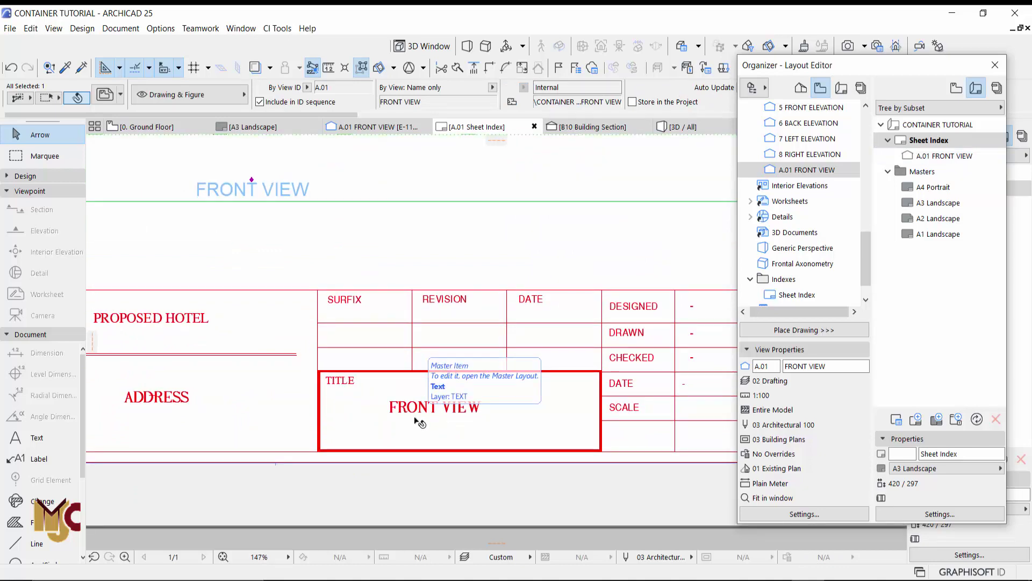
scroll(449, 422, down, 5)
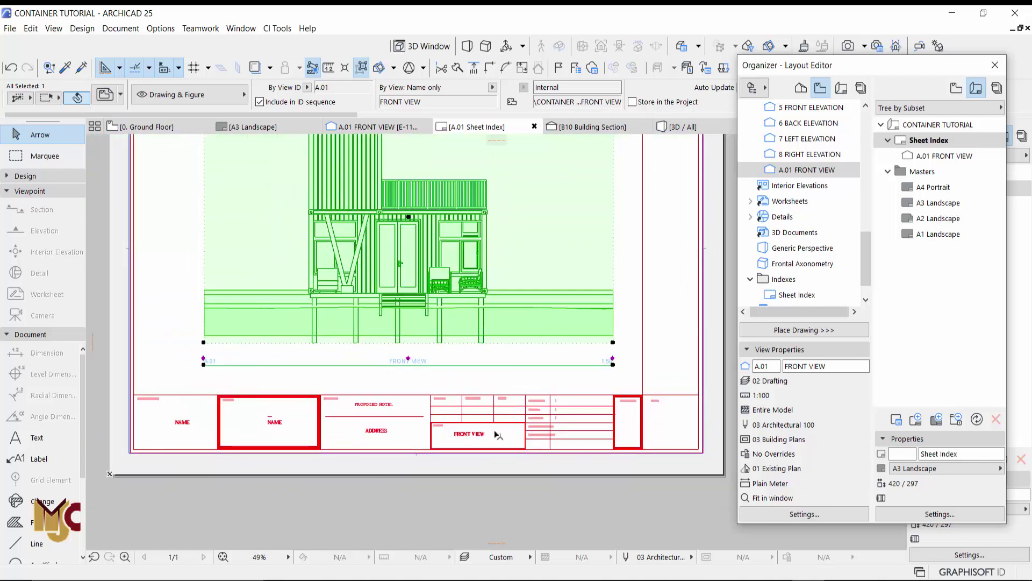
scroll(489, 400, down, 2)
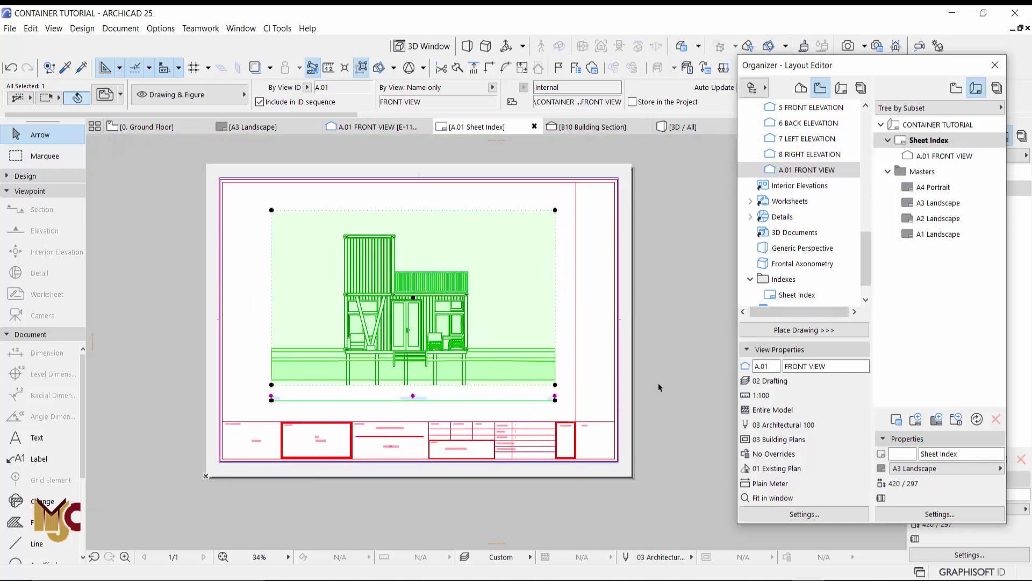
click(656, 370)
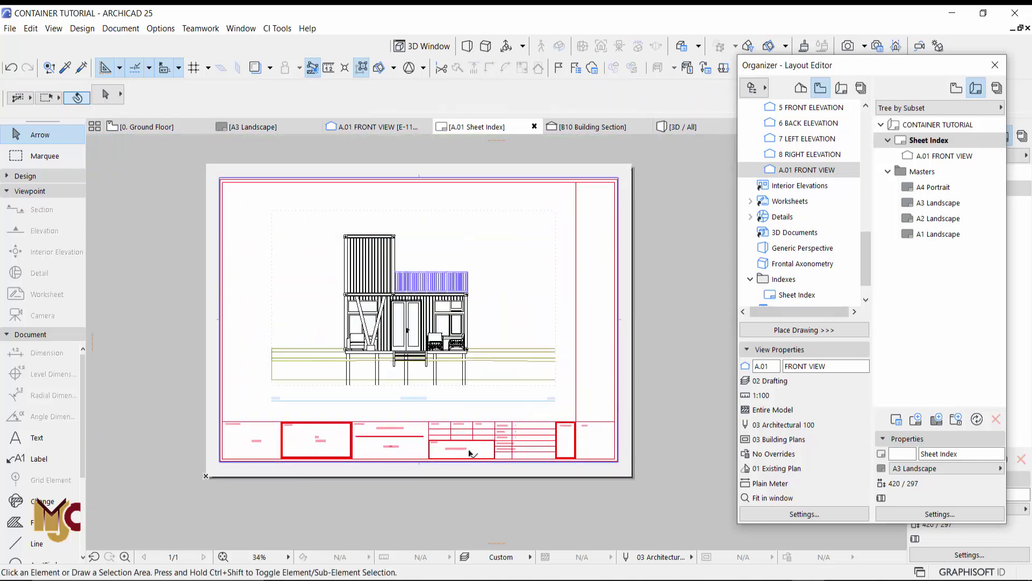
scroll(471, 453, up, 8)
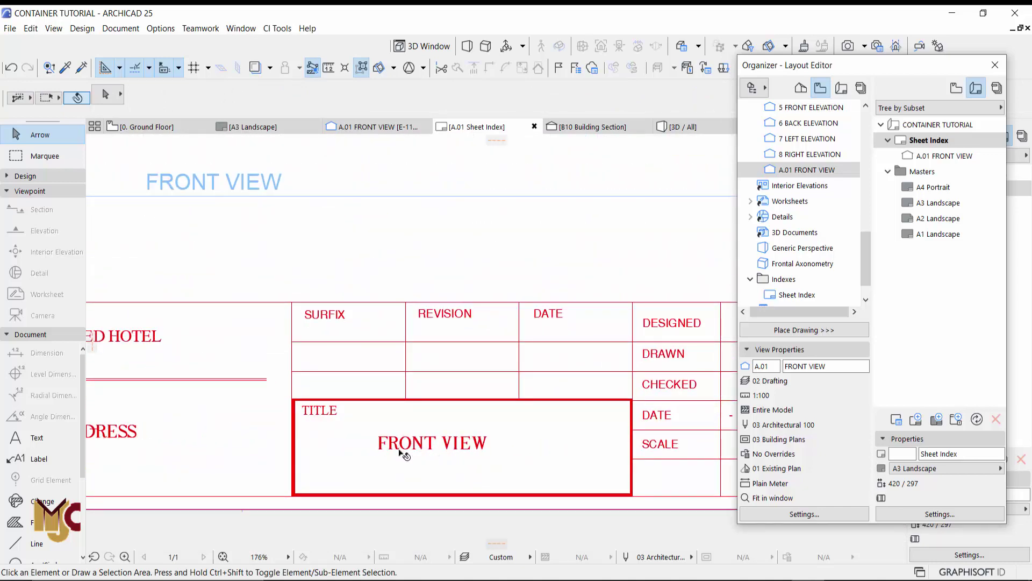
scroll(395, 440, down, 3)
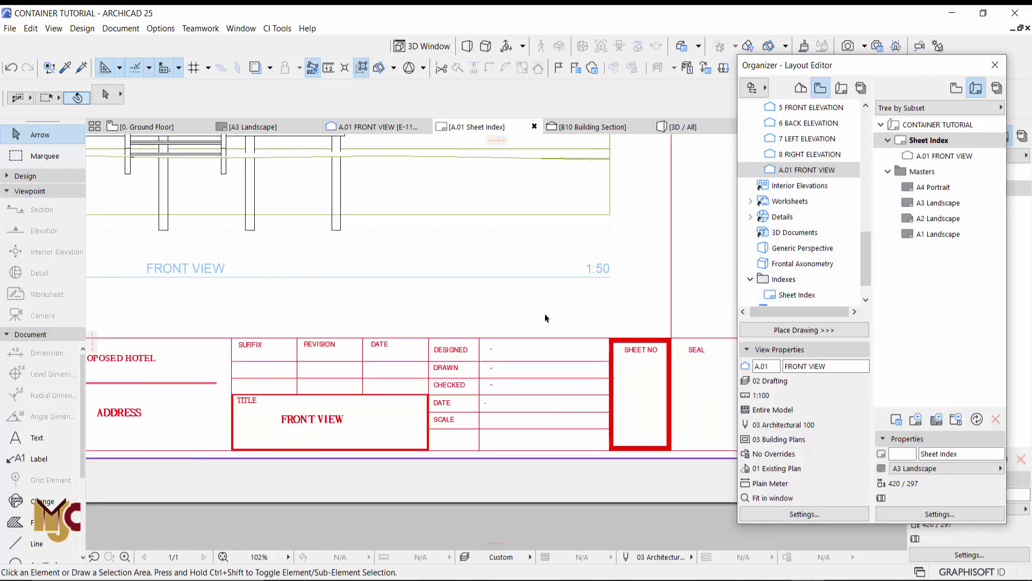
scroll(409, 368, down, 2)
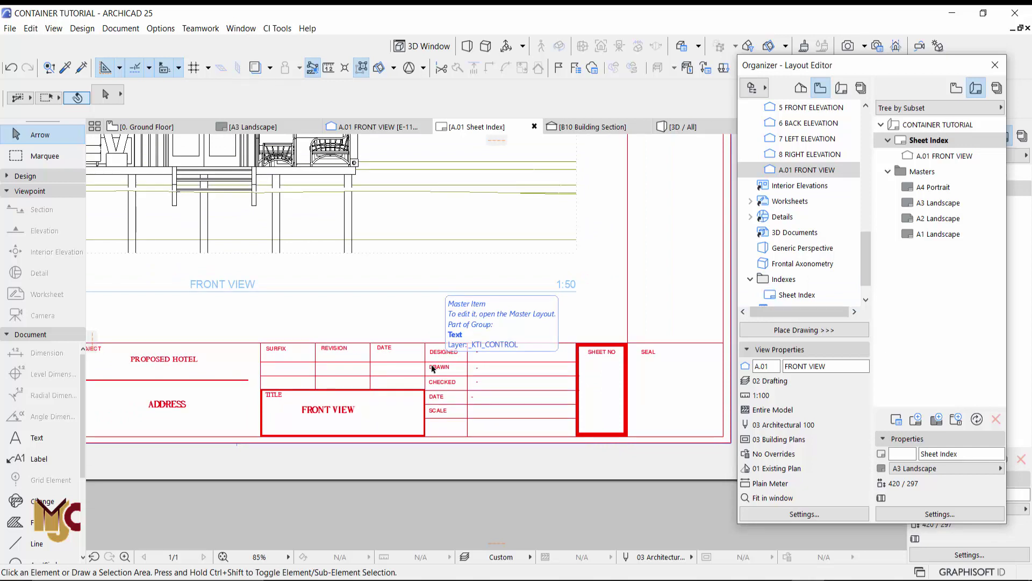
scroll(479, 418, up, 3)
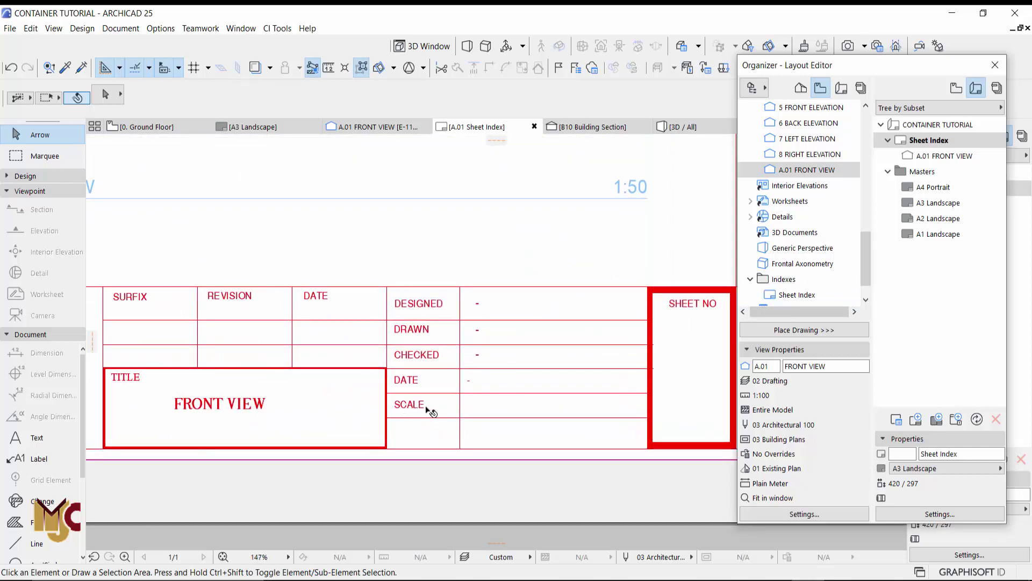
- On the A3 Landscape master layout, replace the placeholder value in the title block's SCALE row with the Drawing Scale autotext
click(940, 203)
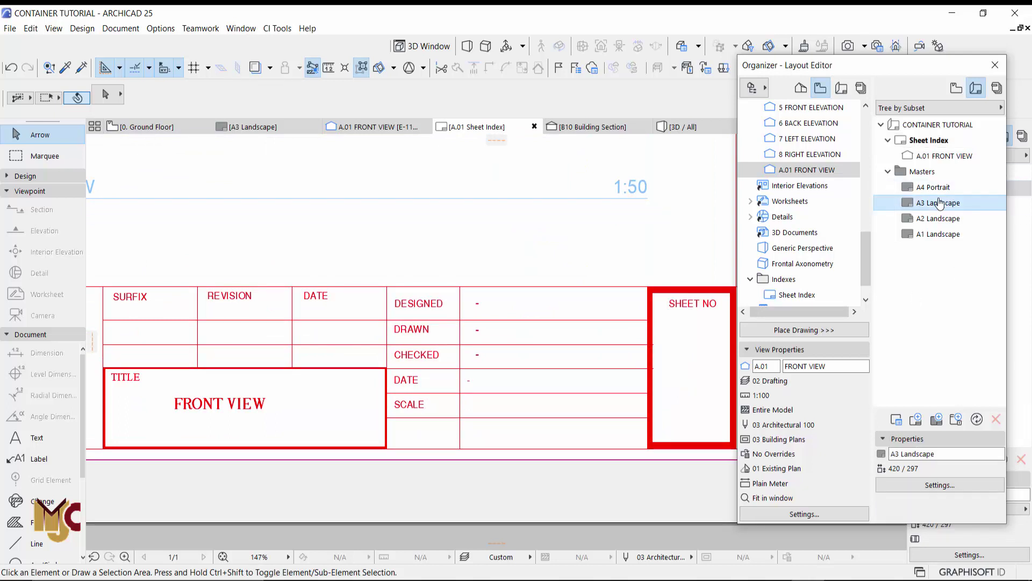
double_click(940, 204)
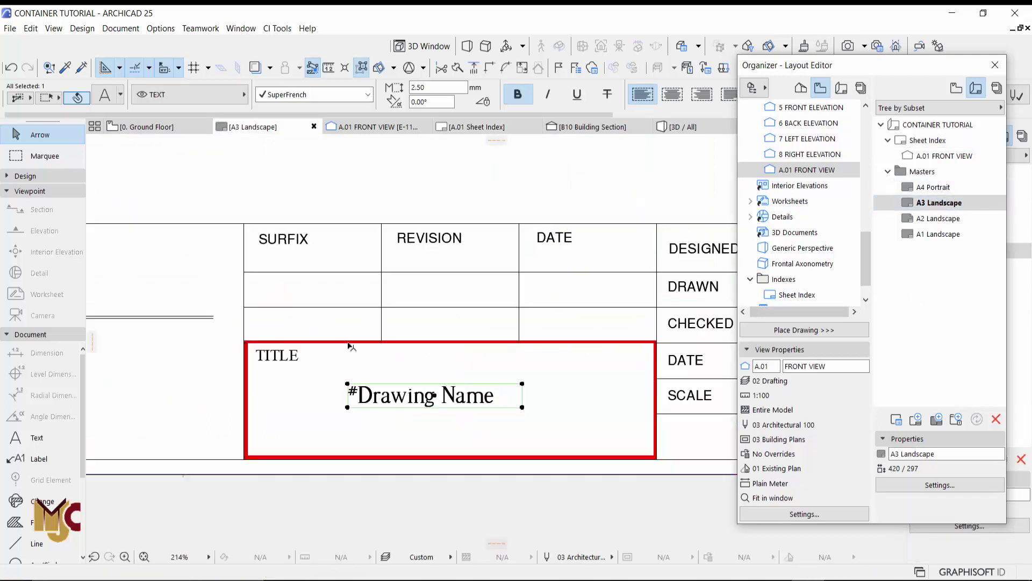
scroll(397, 347, down, 1)
middle_drag(404, 361, 256, 354)
double_click(414, 384)
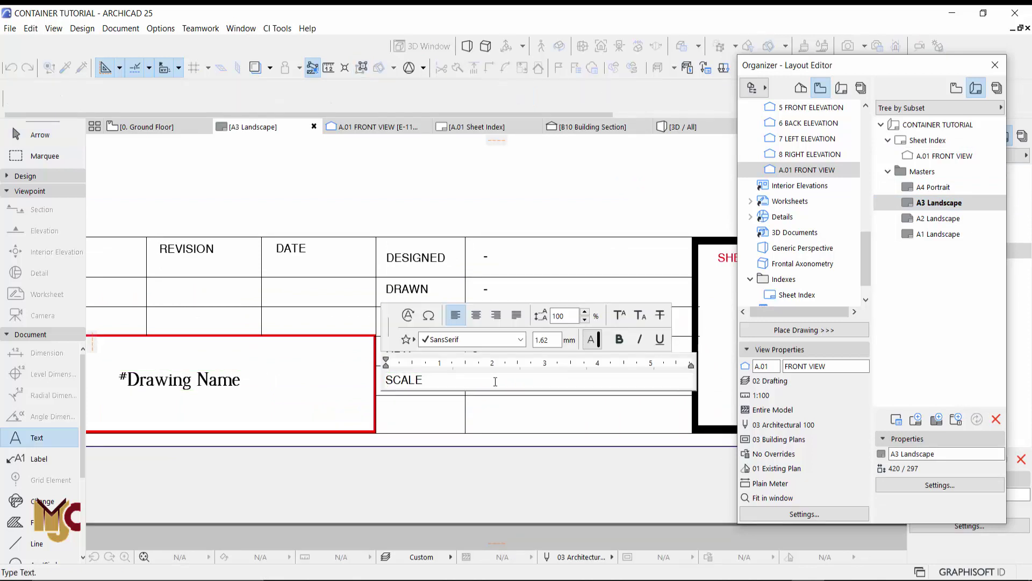
double_click(490, 380)
click(408, 317)
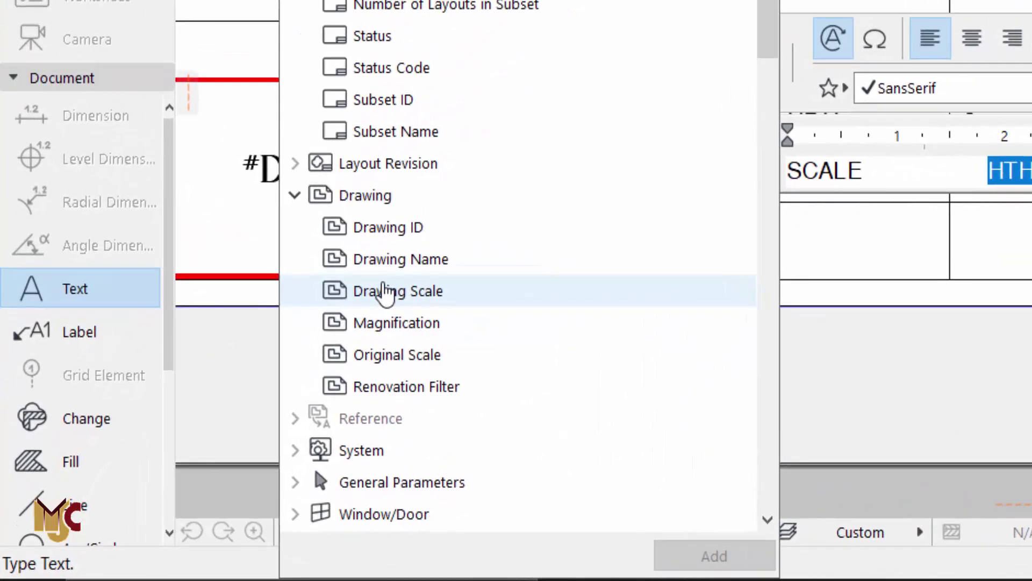
click(384, 291)
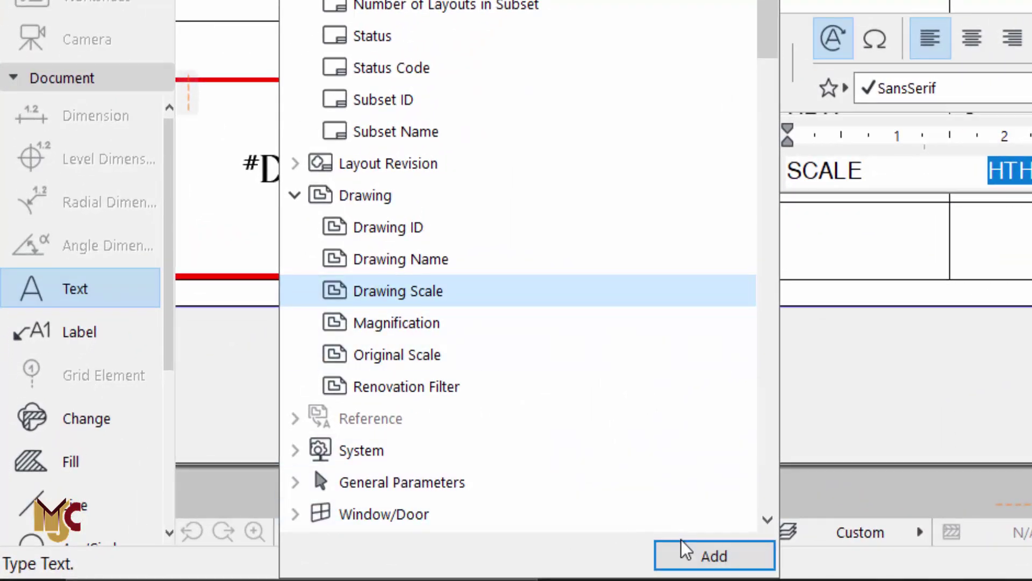
click(682, 554)
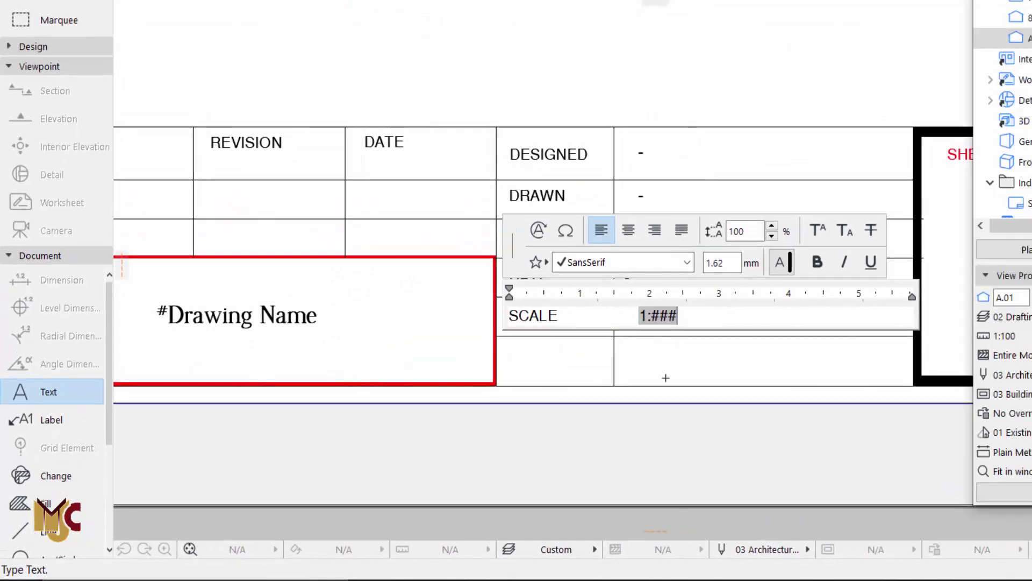
click(665, 378)
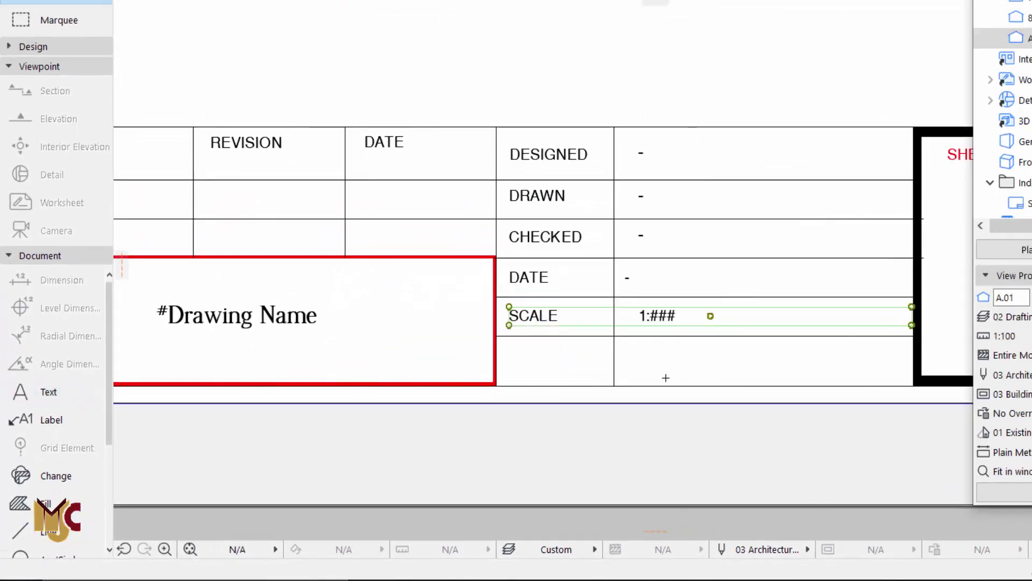
scroll(679, 327, up, 1)
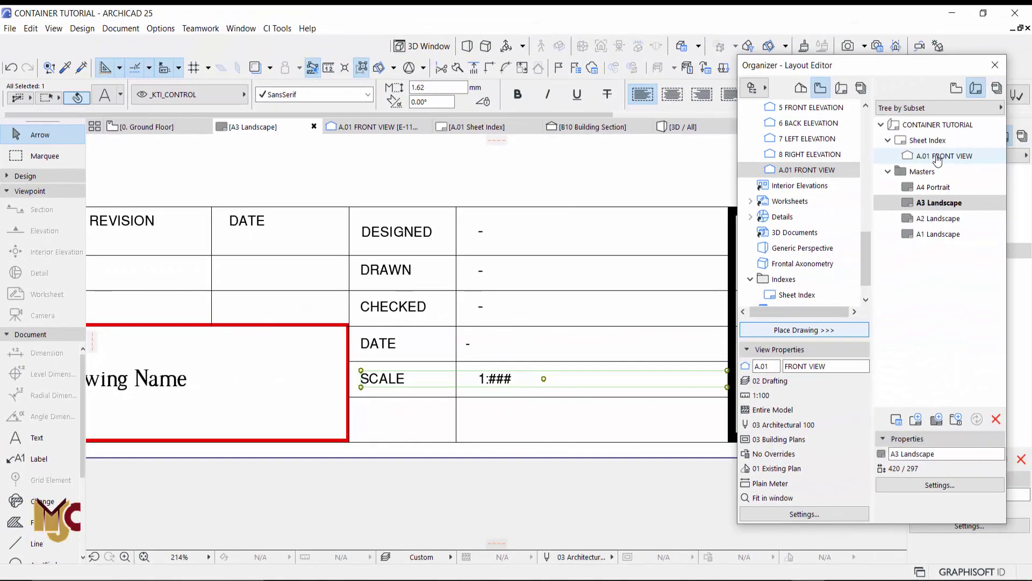
- Return to the front view drawing on the Sheet Index layout and examine the SCALE row of the title block
double_click(1009, 121)
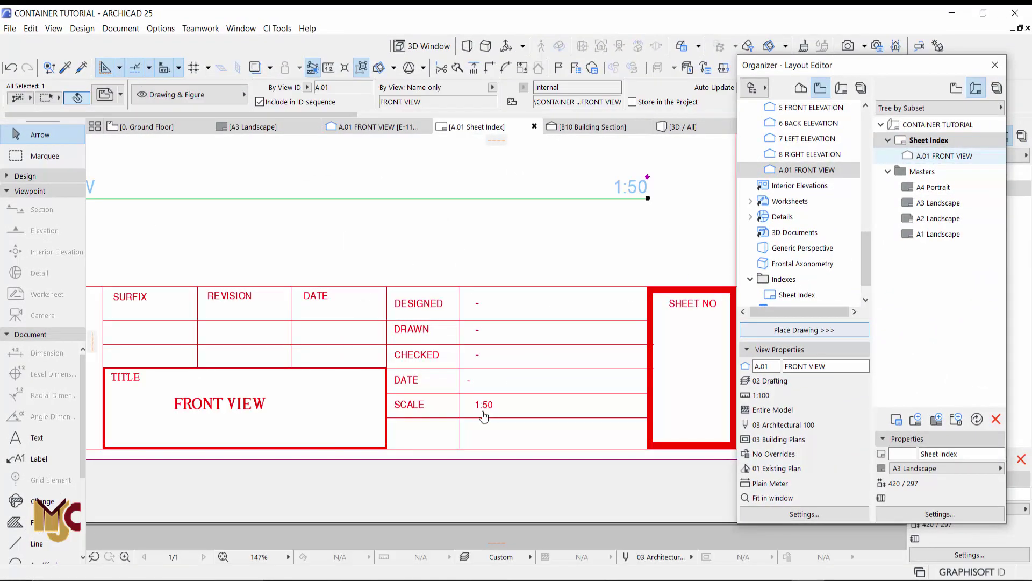
middle_click(488, 412)
middle_click(488, 411)
scroll(546, 506, up, 5)
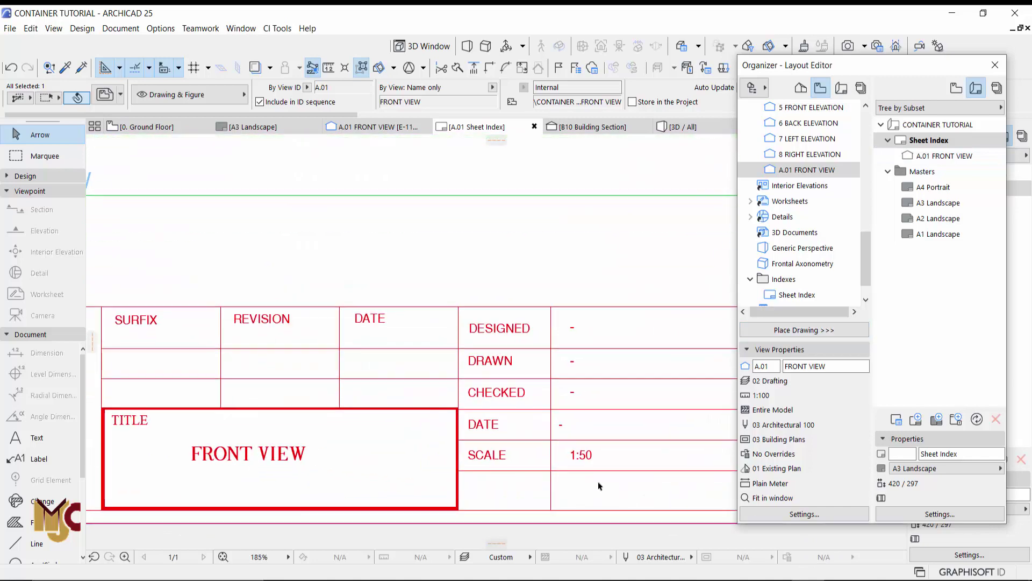
scroll(554, 456, down, 4)
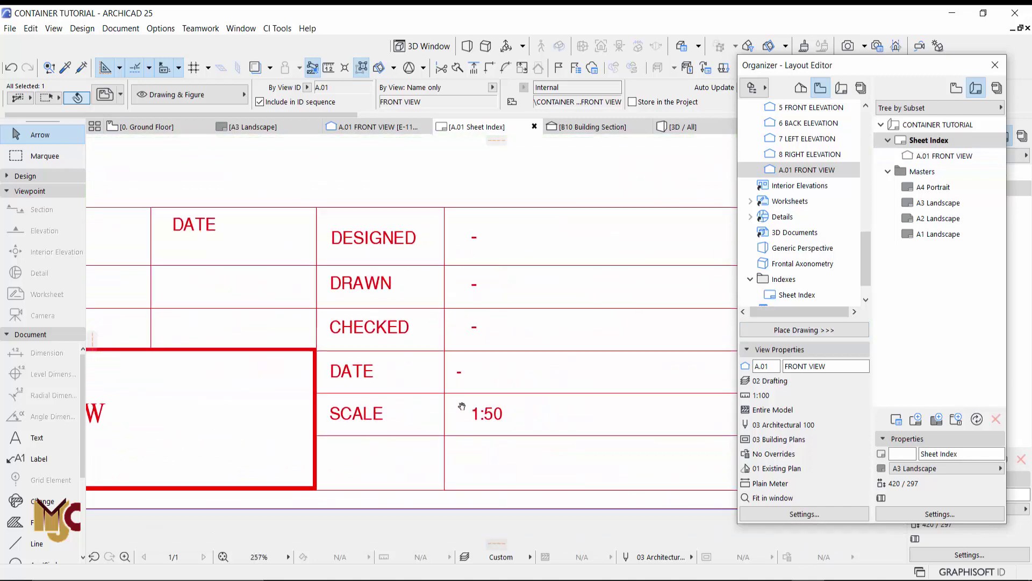
scroll(487, 393, down, 5)
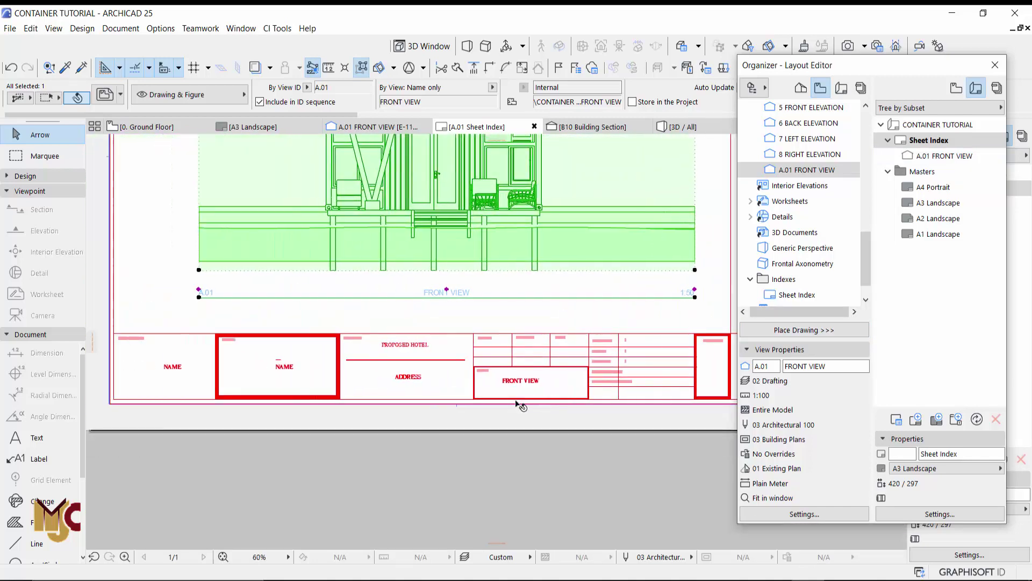
- Examine the consultant, client, project and title boxes along the title block of the Sheet Index layout
scroll(157, 373, up, 4)
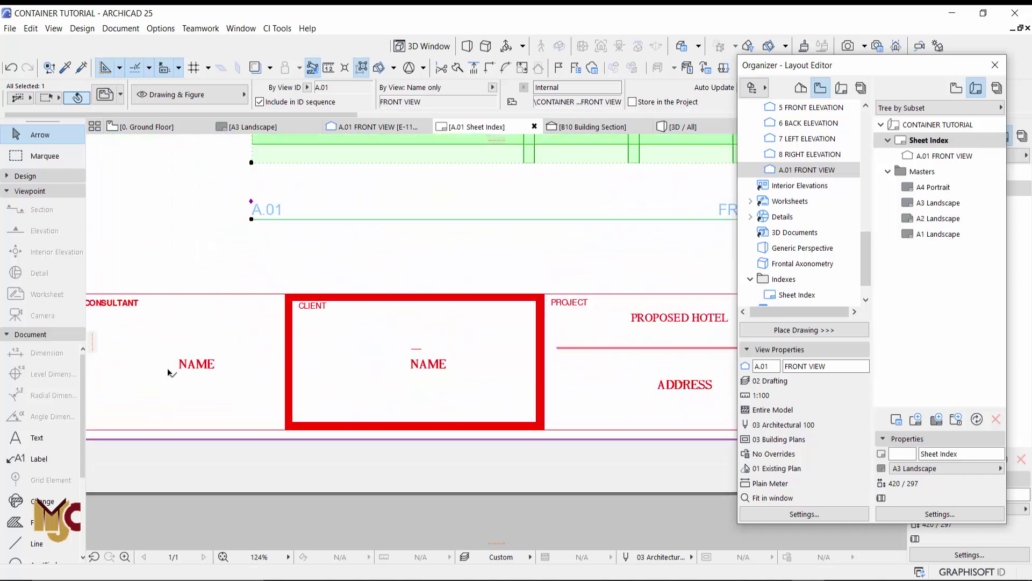
mouse_move(195, 371)
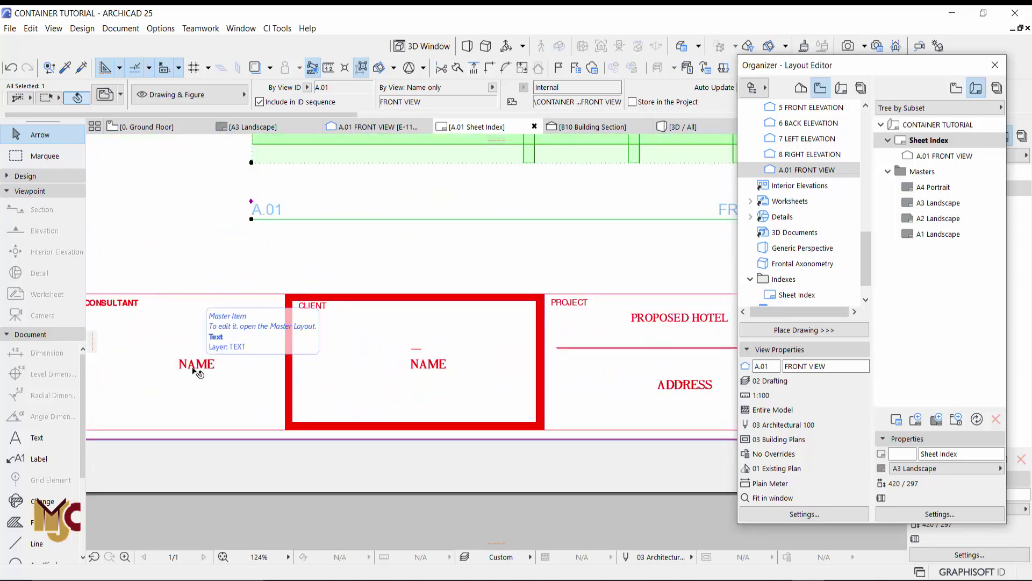
middle_drag(410, 371, 234, 363)
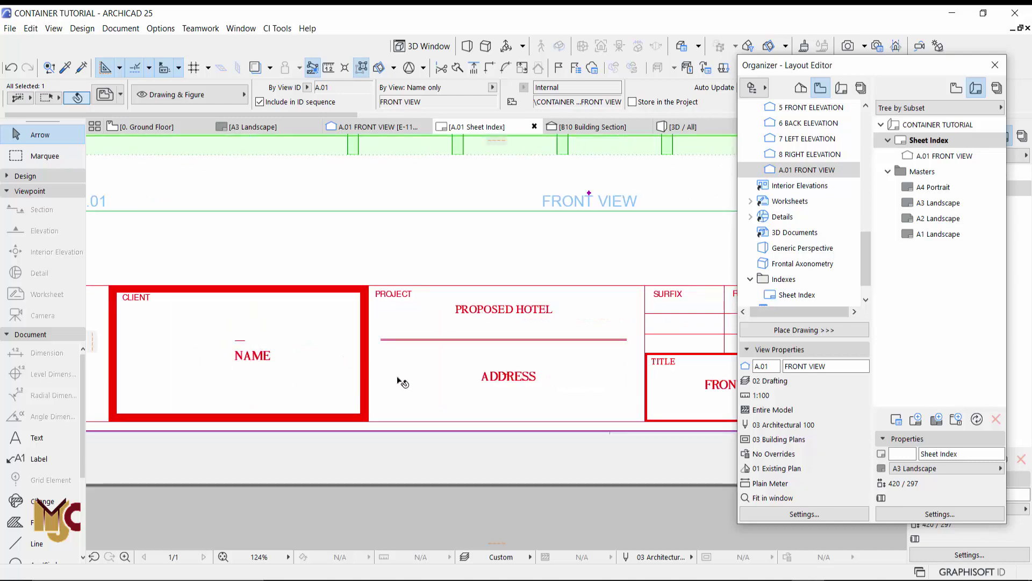
middle_drag(403, 383, 343, 379)
middle_drag(580, 393, 384, 391)
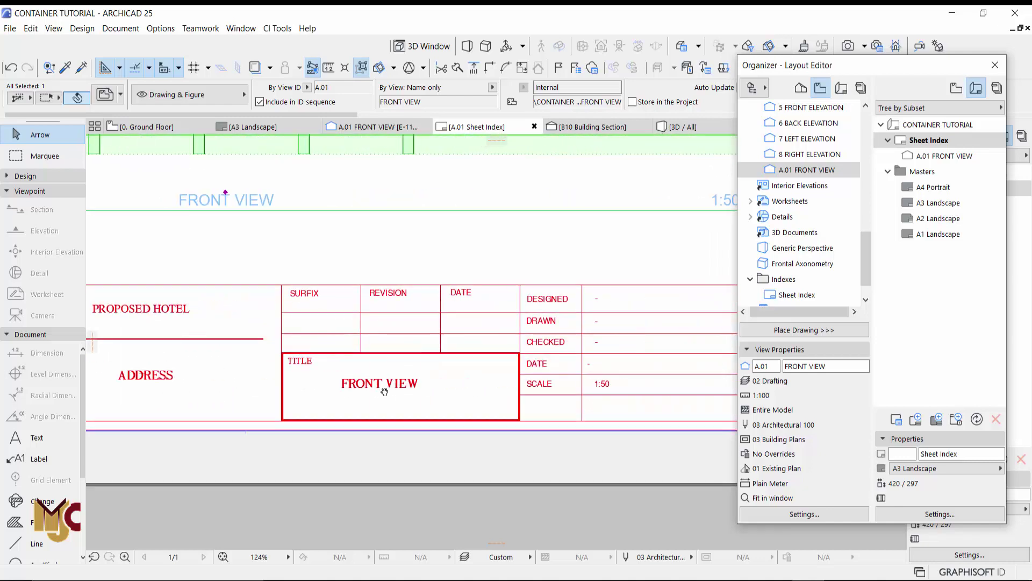
scroll(405, 390, down, 2)
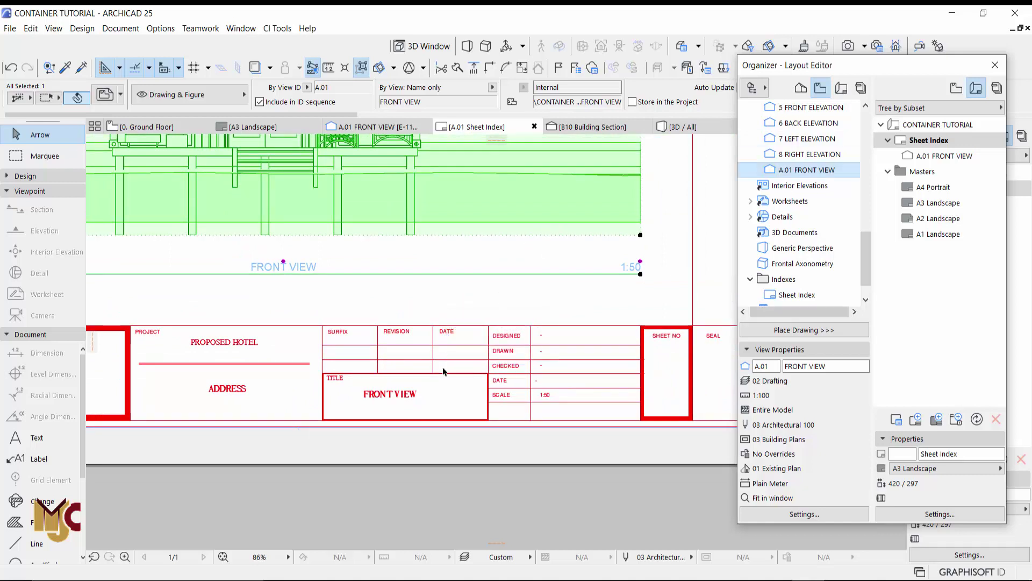
middle_drag(493, 412, 396, 411)
scroll(297, 412, up, 2)
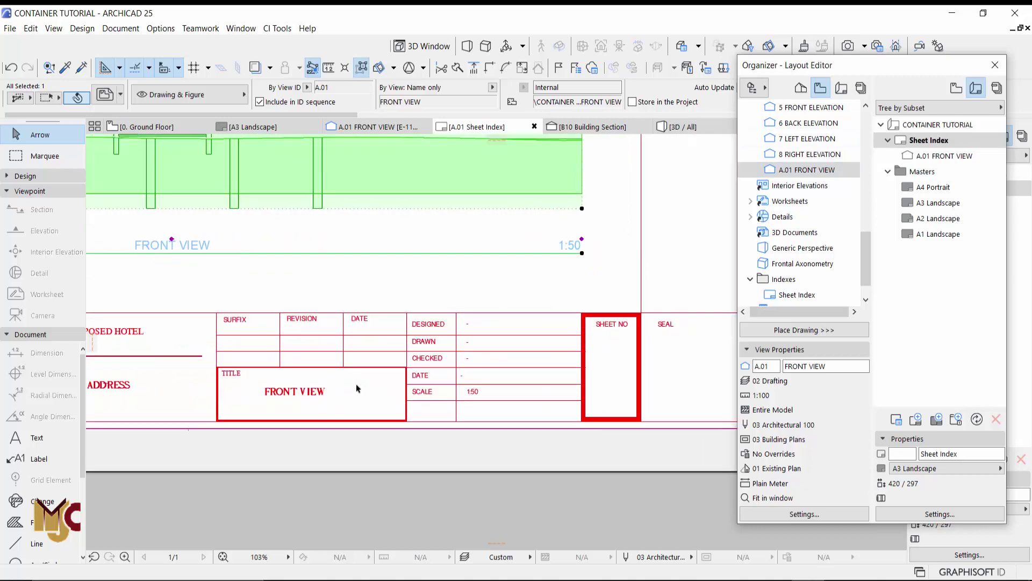
- View the whole sheet with the placed drawing, and compare it with the title, scale and sheet number fields
middle_drag(293, 317, 414, 412)
scroll(481, 356, down, 5)
scroll(501, 331, down, 2)
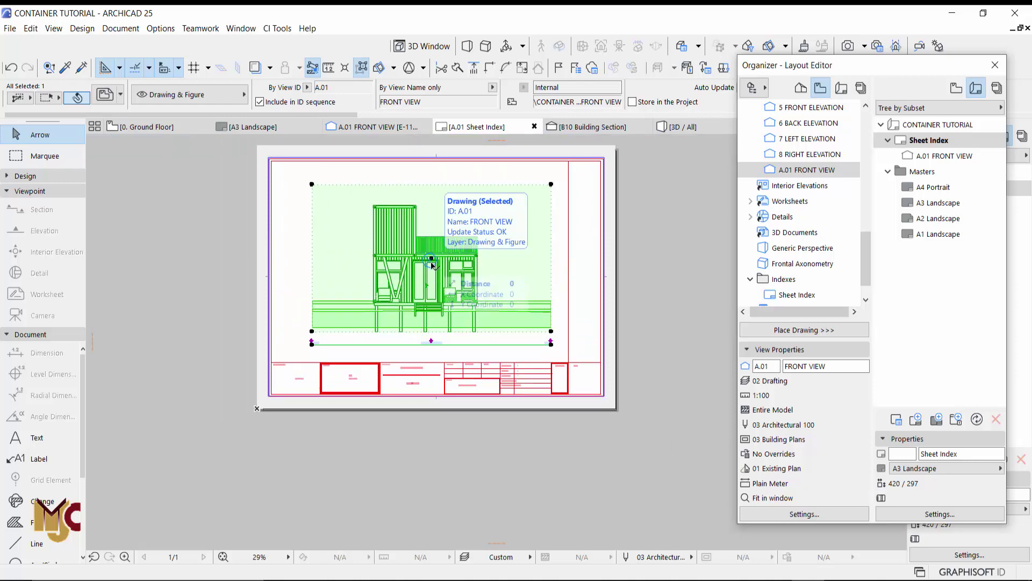
scroll(409, 397, up, 8)
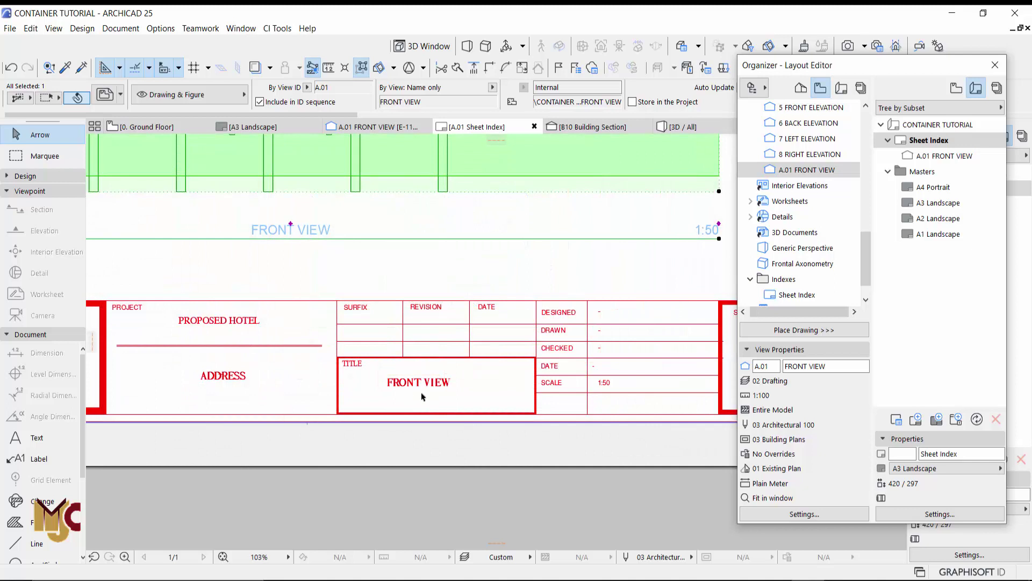
middle_drag(521, 397, 338, 392)
scroll(419, 383, up, 3)
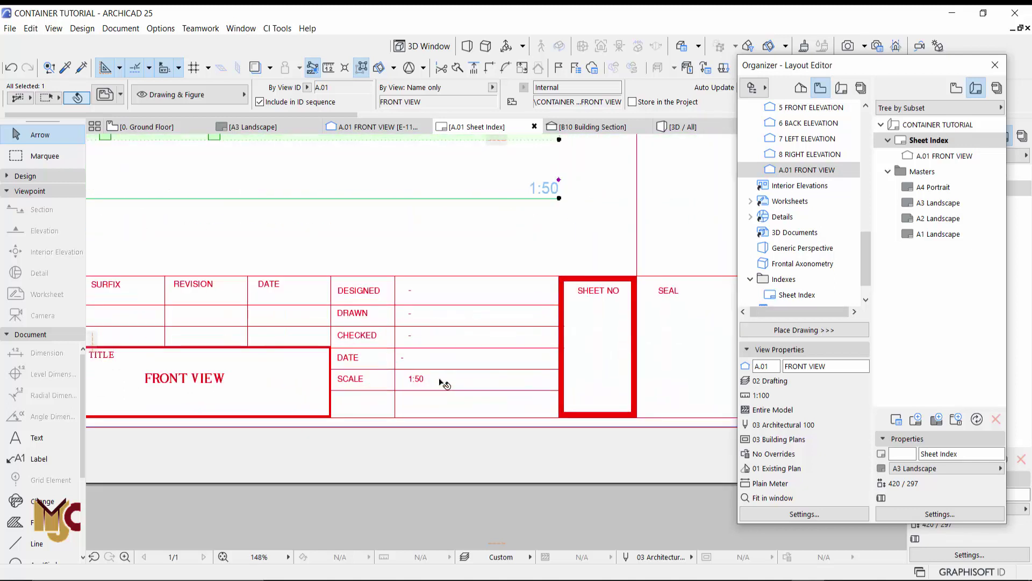
scroll(420, 383, down, 3)
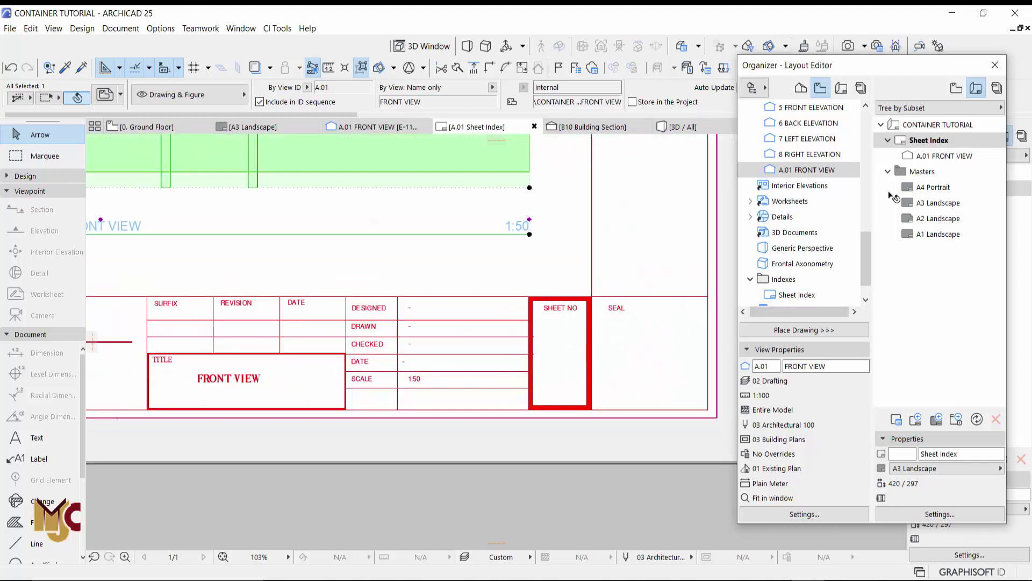
- On the A3 Landscape master layout, place a copy of the revision table's DATE text inside the SHEET NO box
double_click(938, 203)
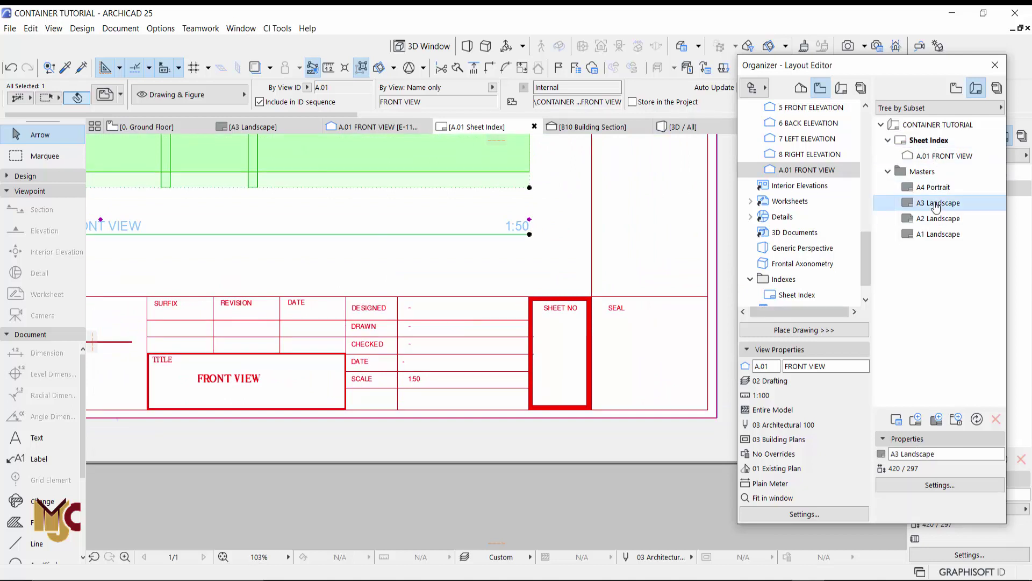
click(496, 392)
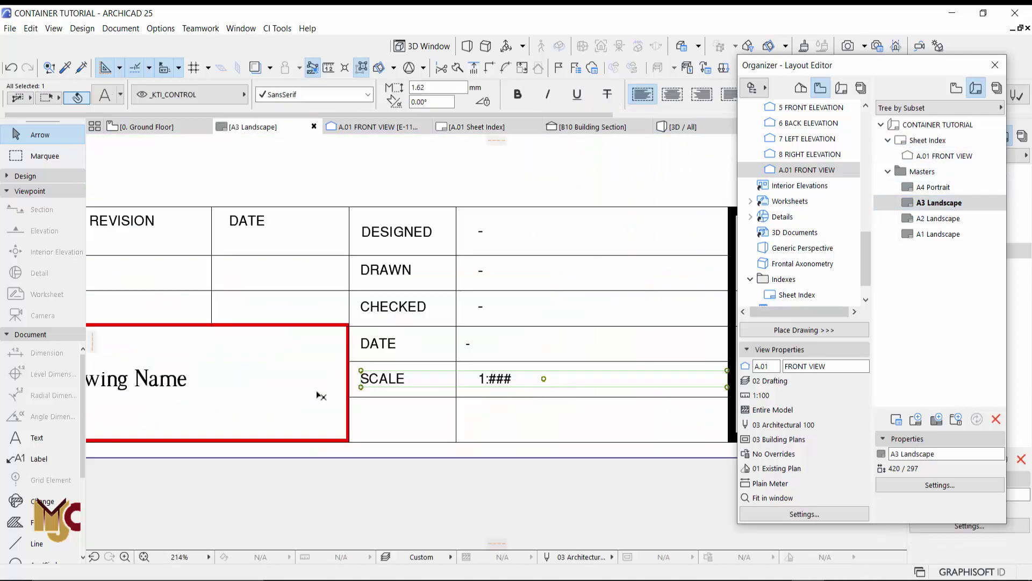
scroll(323, 387, down, 4)
scroll(344, 358, up, 3)
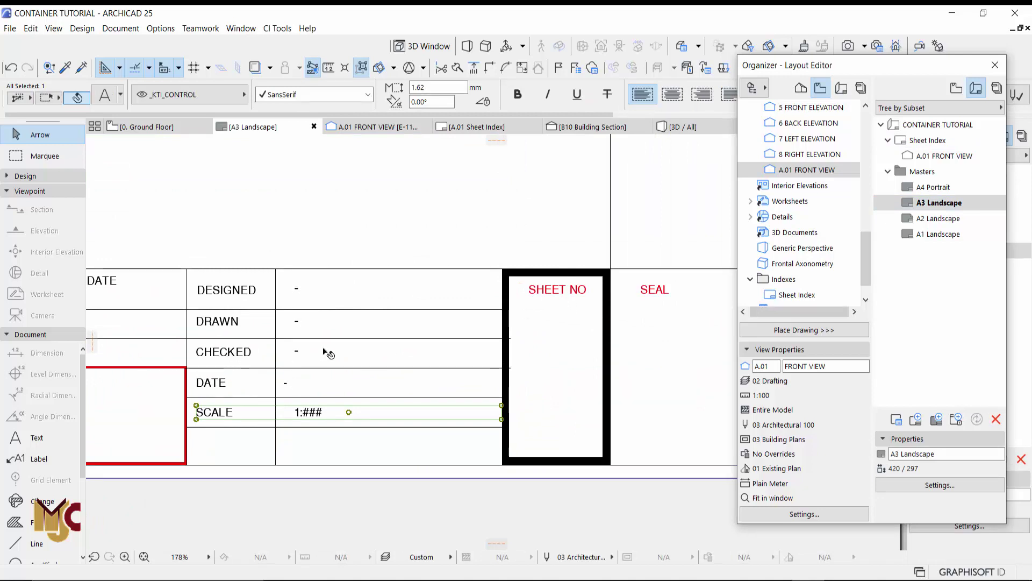
scroll(323, 348, down, 1)
middle_drag(156, 417, 325, 414)
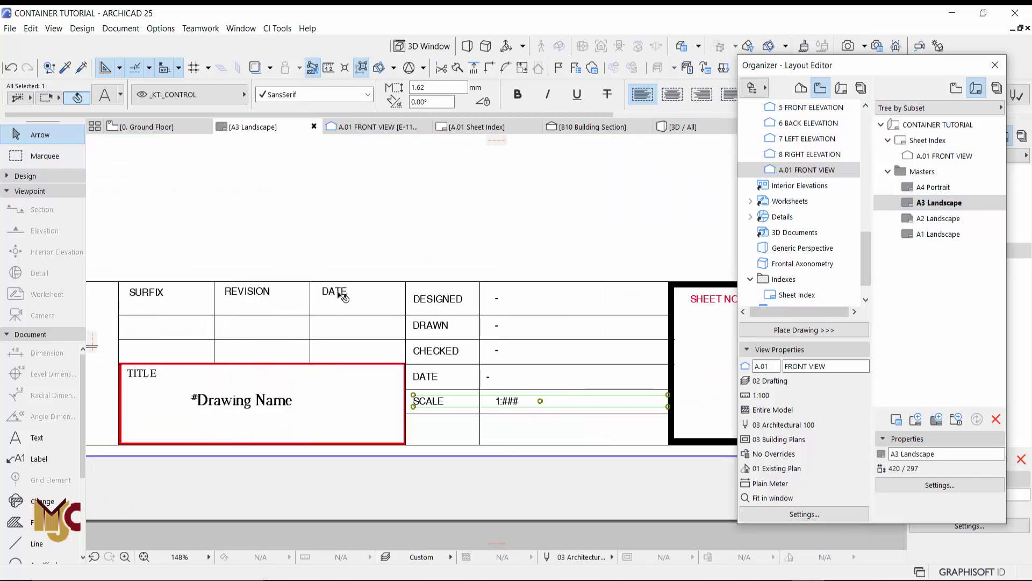
click(341, 295)
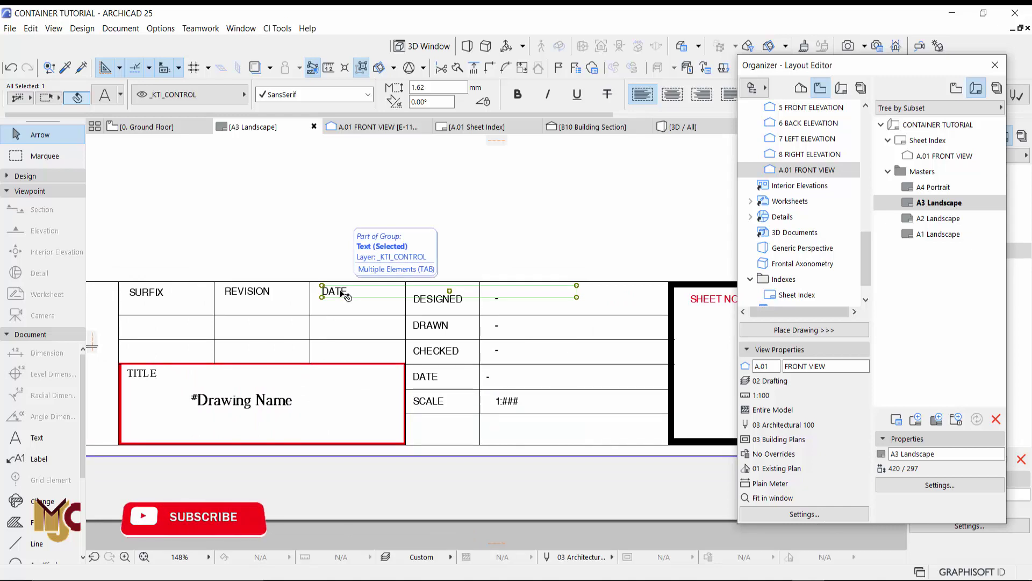
drag(341, 294, 439, 347)
- Replace the copied DATE text in the SHEET NO box with the Layout Number autotext and return to the Sheet Index layout
scroll(440, 347, up, 7)
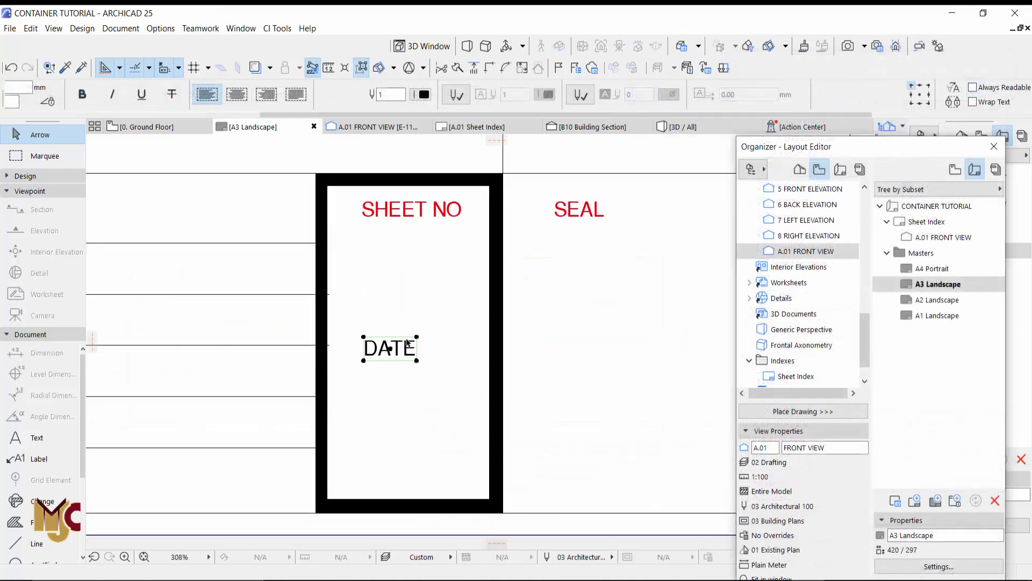
scroll(451, 351, down, 3)
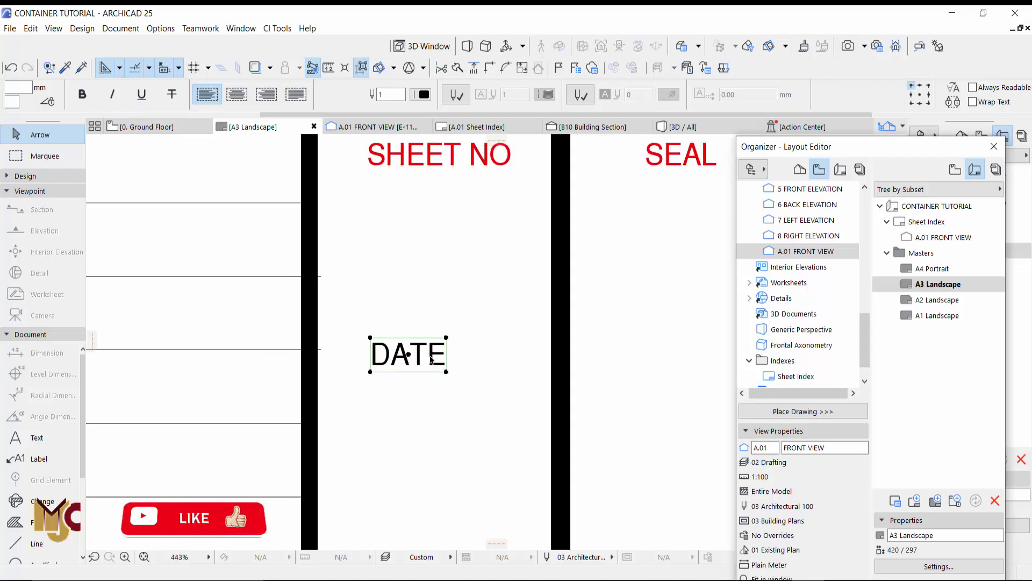
double_click(441, 363)
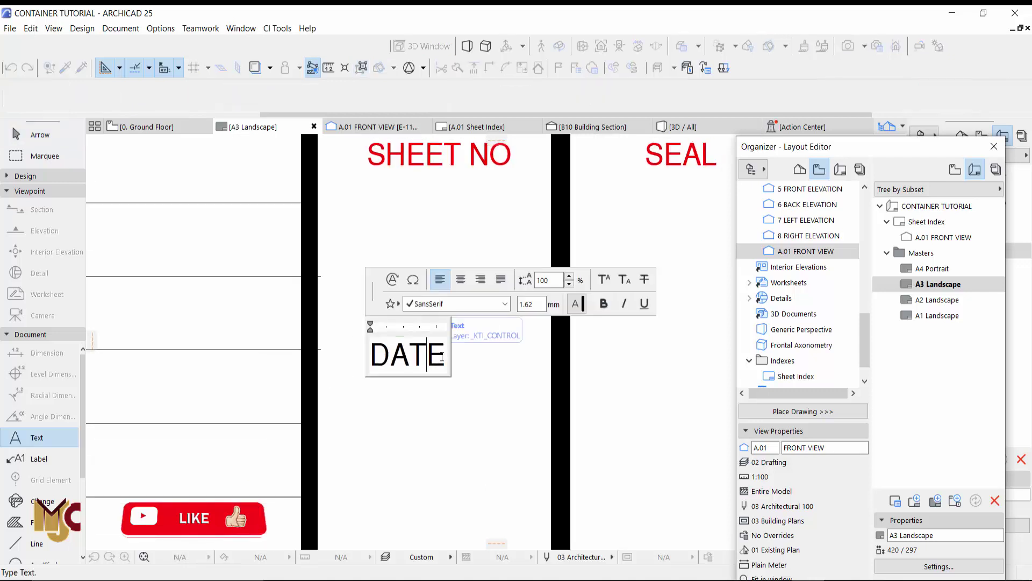
drag(446, 354, 356, 355)
click(392, 279)
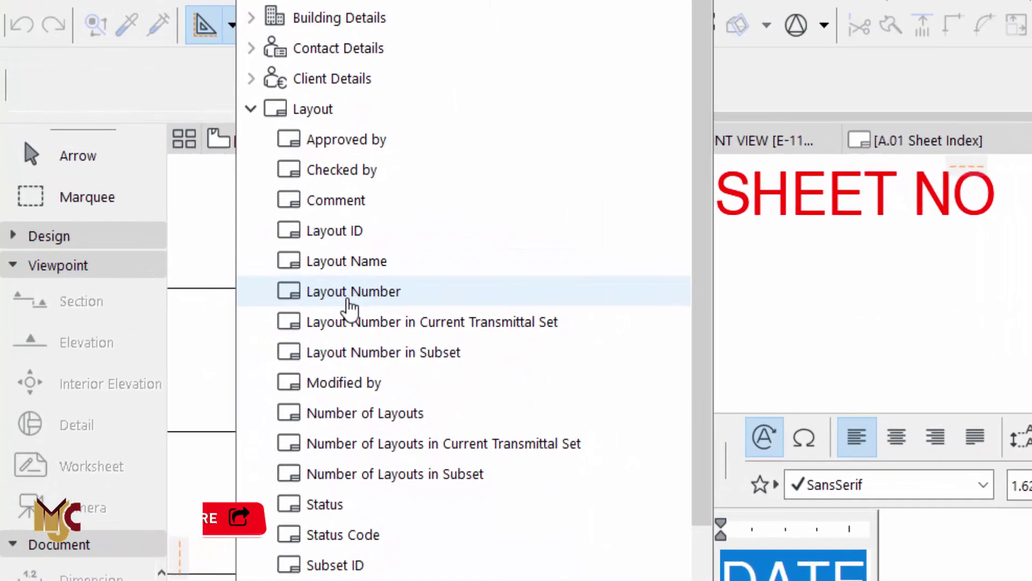
click(179, 213)
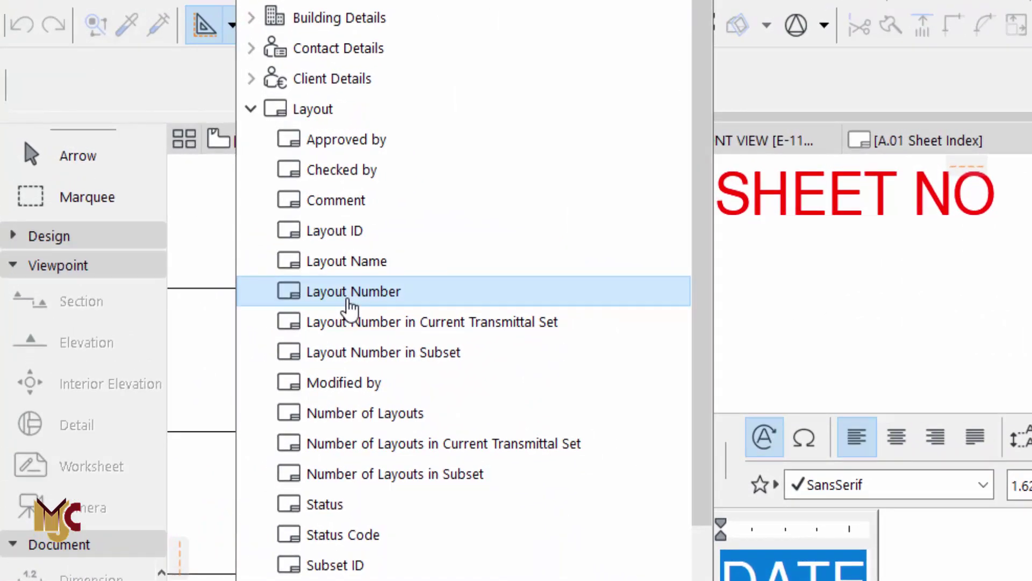
double_click(351, 308)
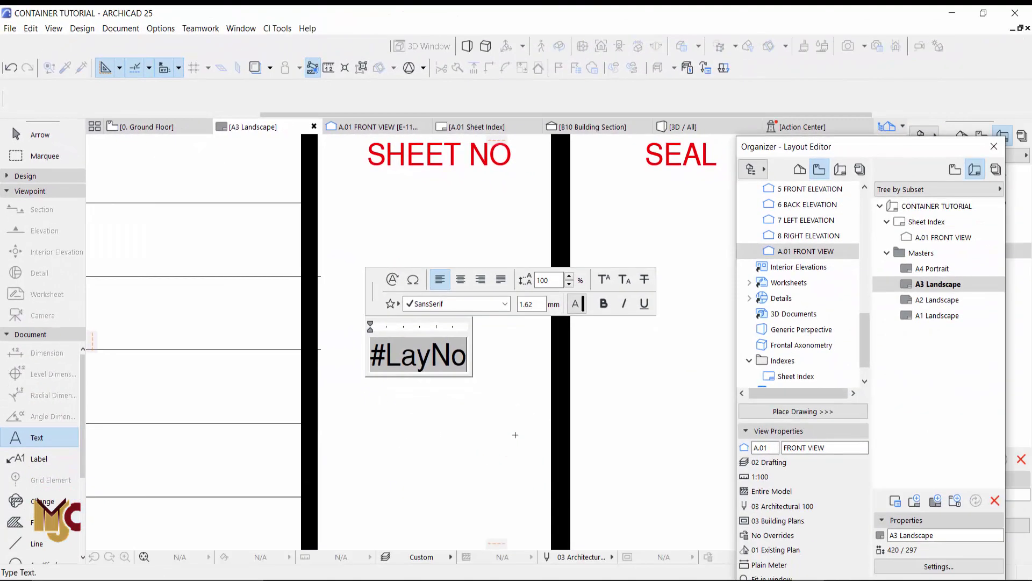
click(516, 435)
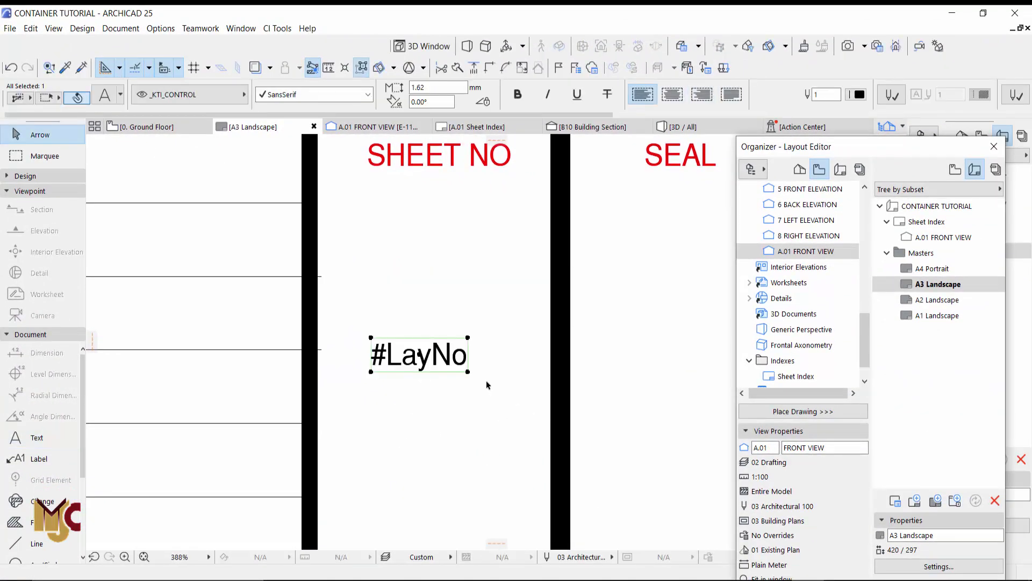
scroll(487, 388, down, 3)
double_click(947, 238)
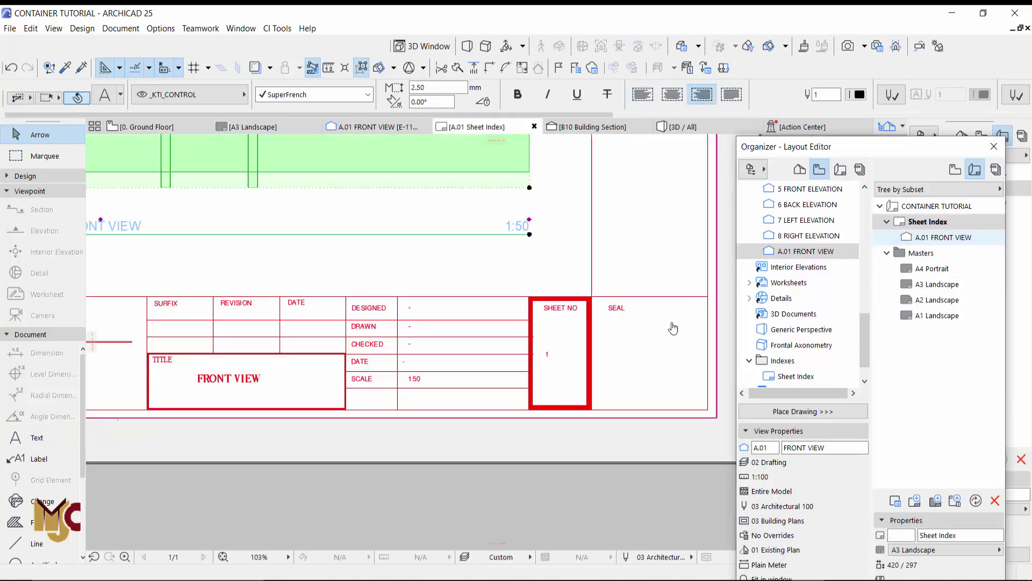
- Compare the number in the SHEET NO box with the drawing ID under the placed front view on the Sheet Index layout
middle_click(554, 362)
middle_click(554, 361)
scroll(569, 392, up, 4)
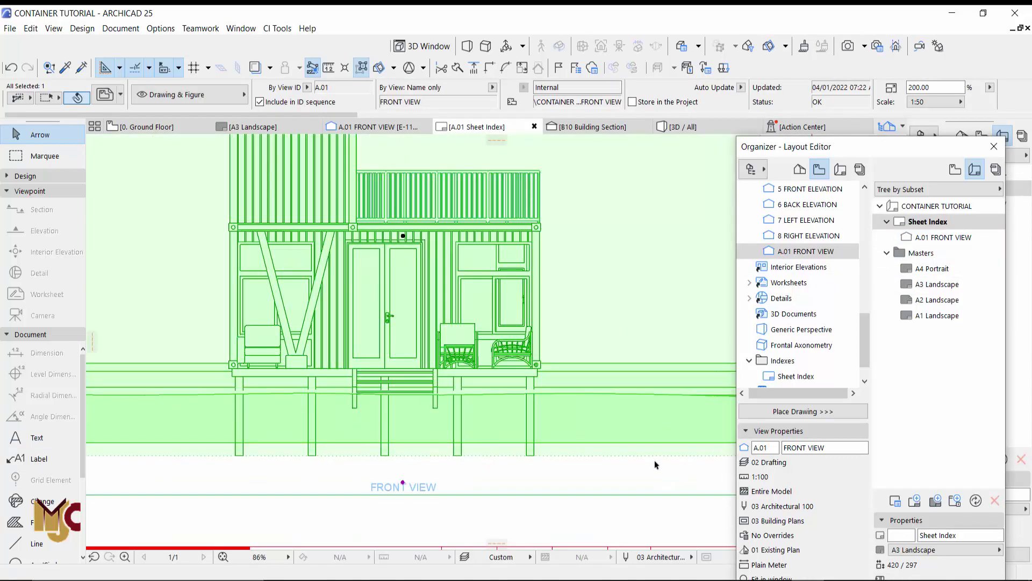
middle_drag(653, 460, 410, 286)
scroll(409, 286, down, 1)
scroll(452, 265, up, 5)
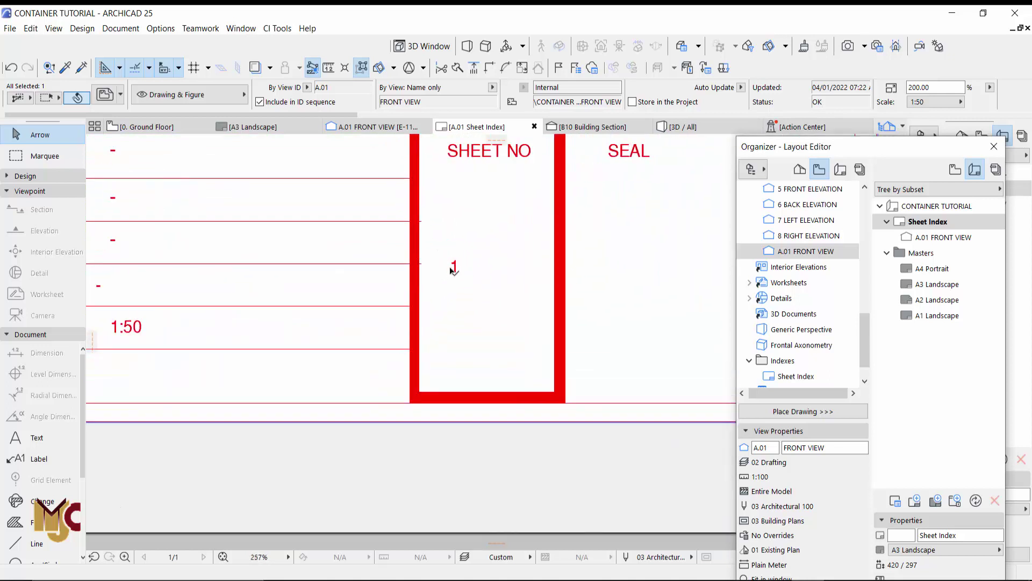
scroll(484, 318, down, 6)
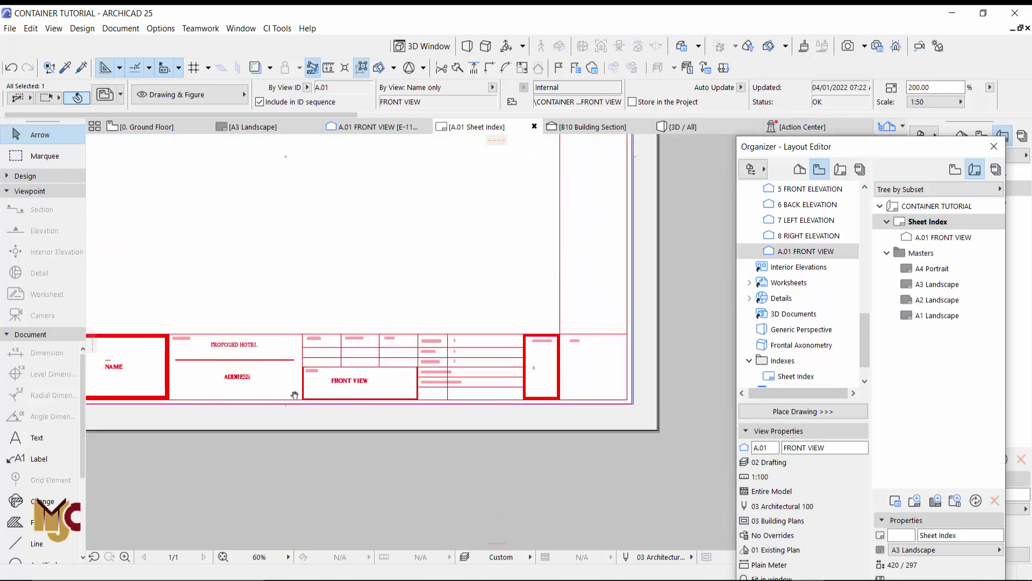
scroll(426, 411, down, 1)
middle_drag(486, 408, 570, 408)
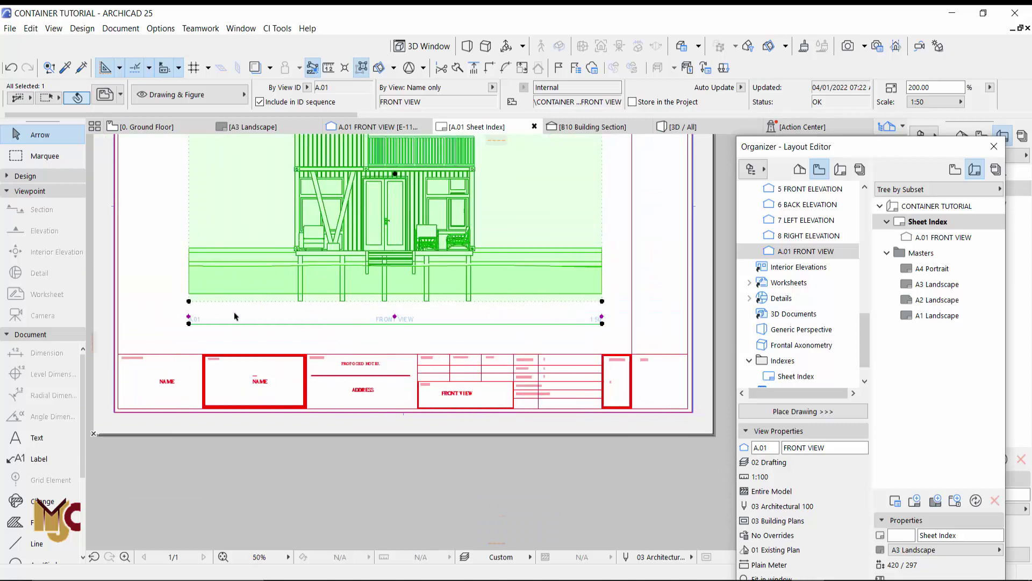
scroll(576, 397, up, 1)
scroll(624, 378, up, 6)
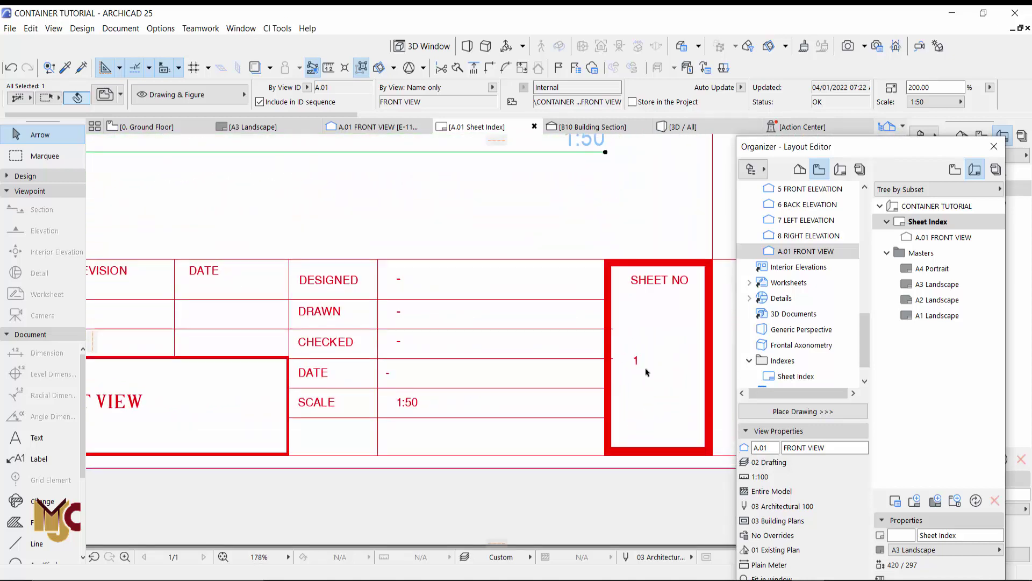
scroll(642, 369, down, 8)
scroll(364, 333, up, 8)
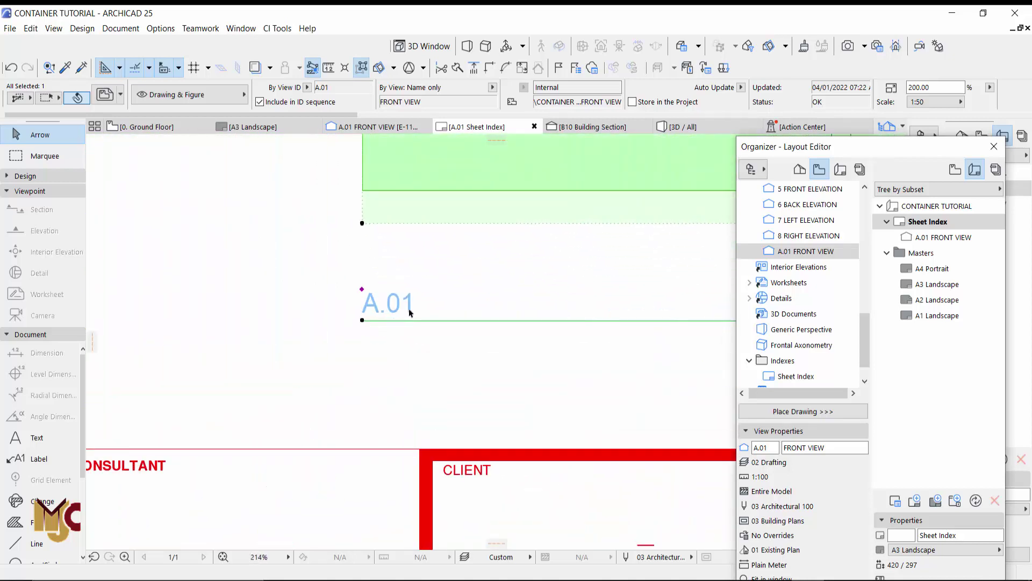
scroll(330, 324, down, 6)
scroll(513, 350, up, 4)
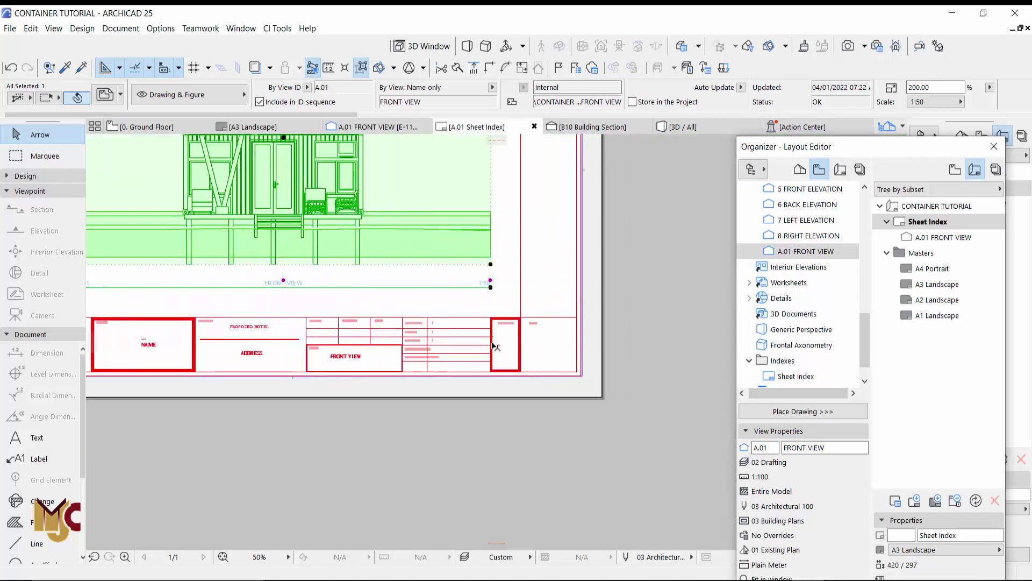
scroll(513, 350, up, 3)
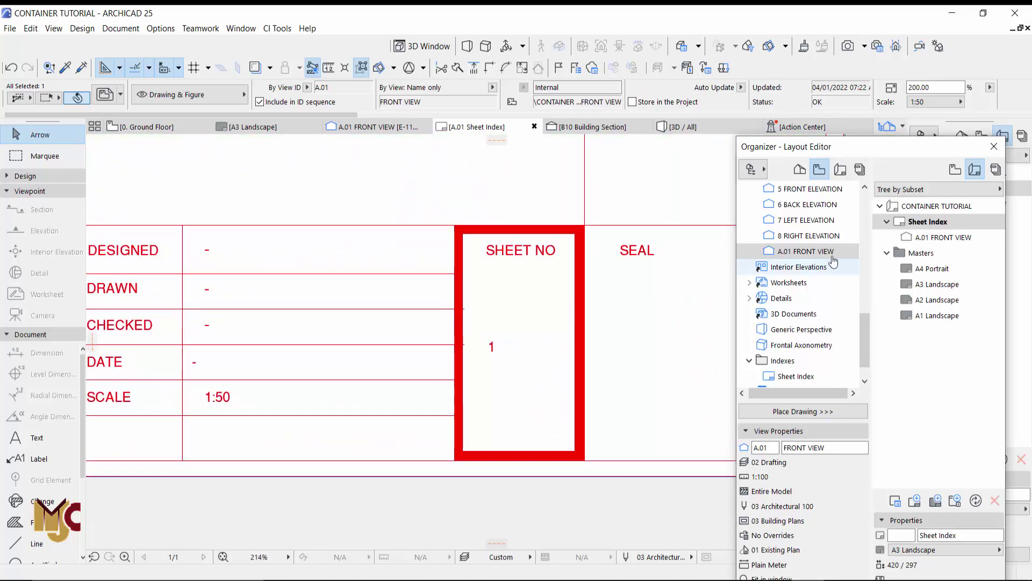
- Create a new layout with the default name and the A2 Landscape master
click(930, 237)
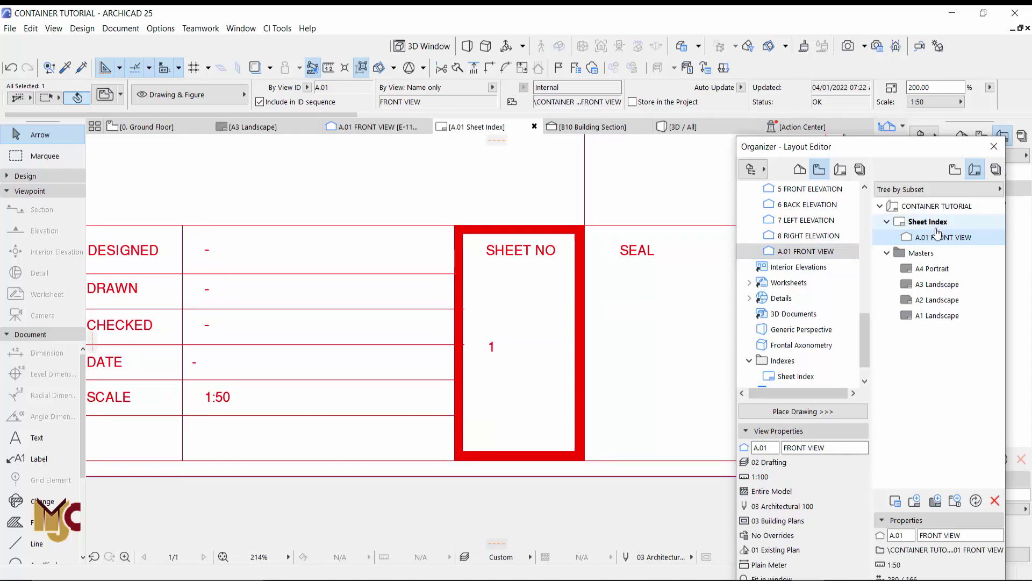
right_click(936, 224)
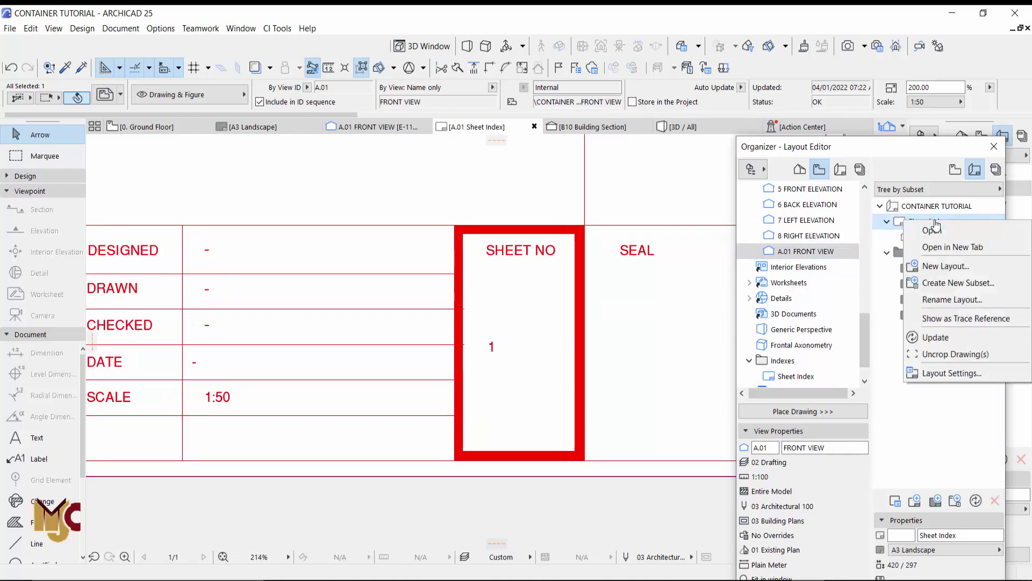
click(947, 266)
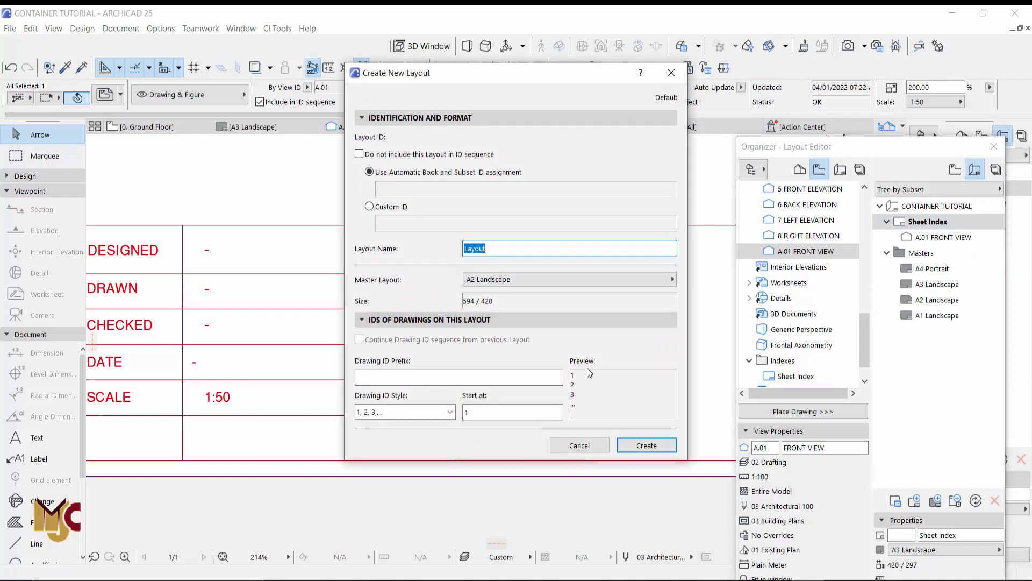
click(639, 447)
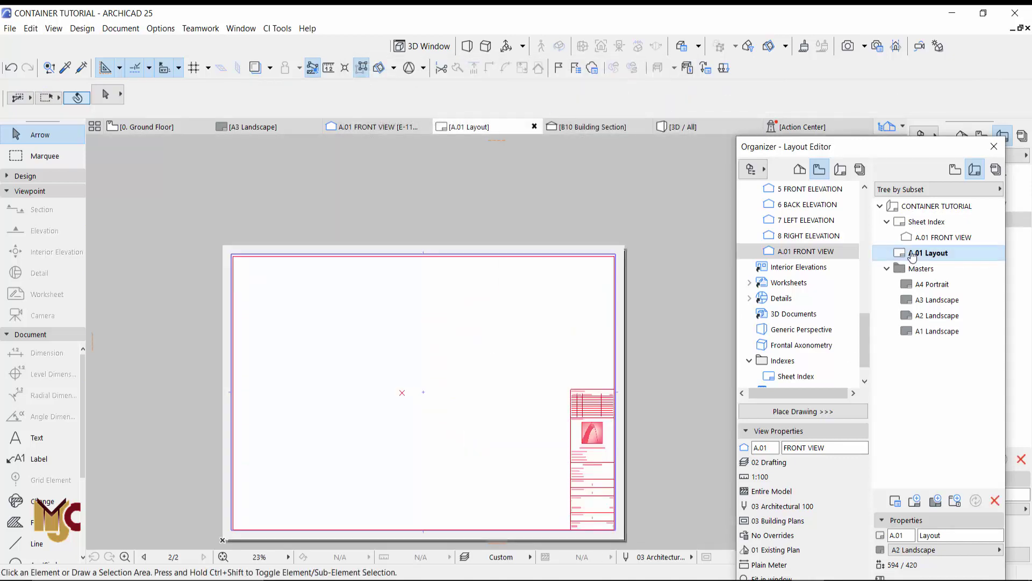
- Change the new layout's master layout to A3 Landscape
right_click(912, 256)
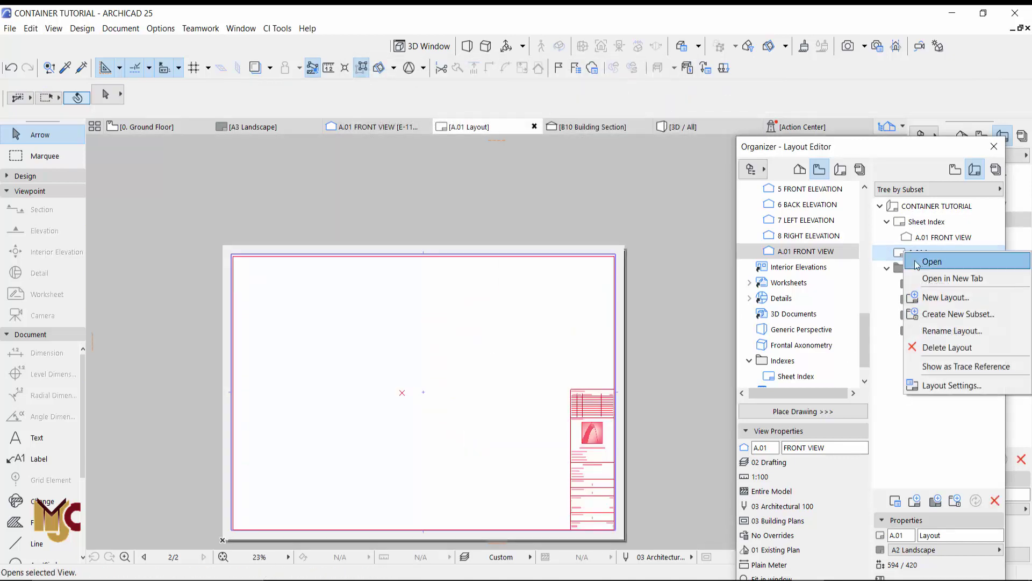
click(924, 385)
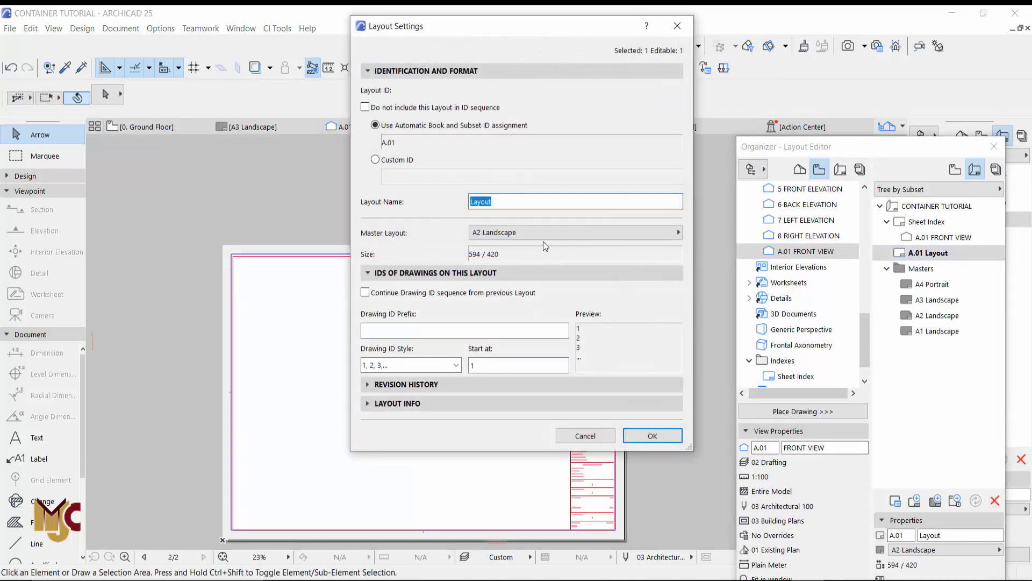
click(516, 232)
click(721, 254)
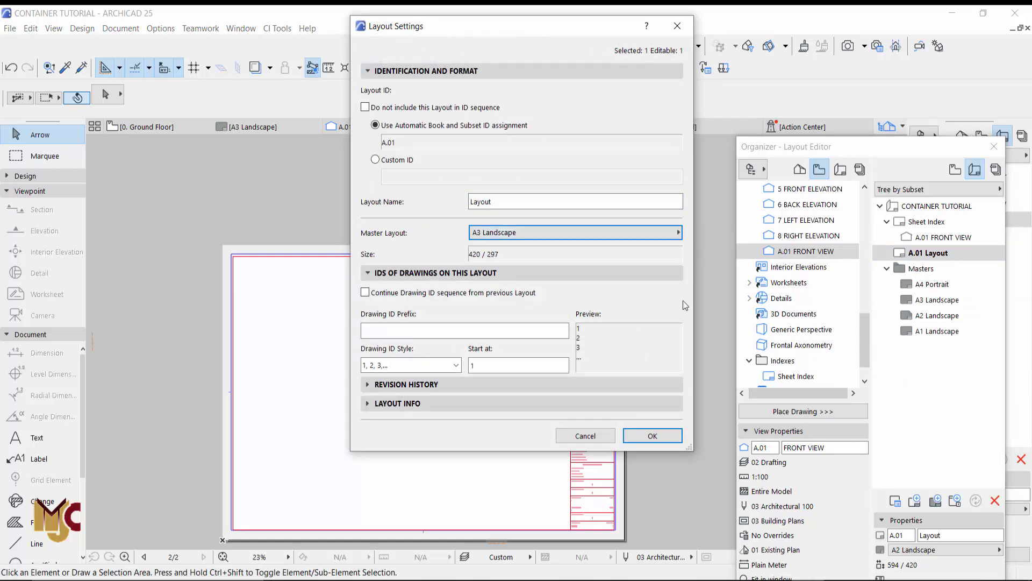
click(653, 435)
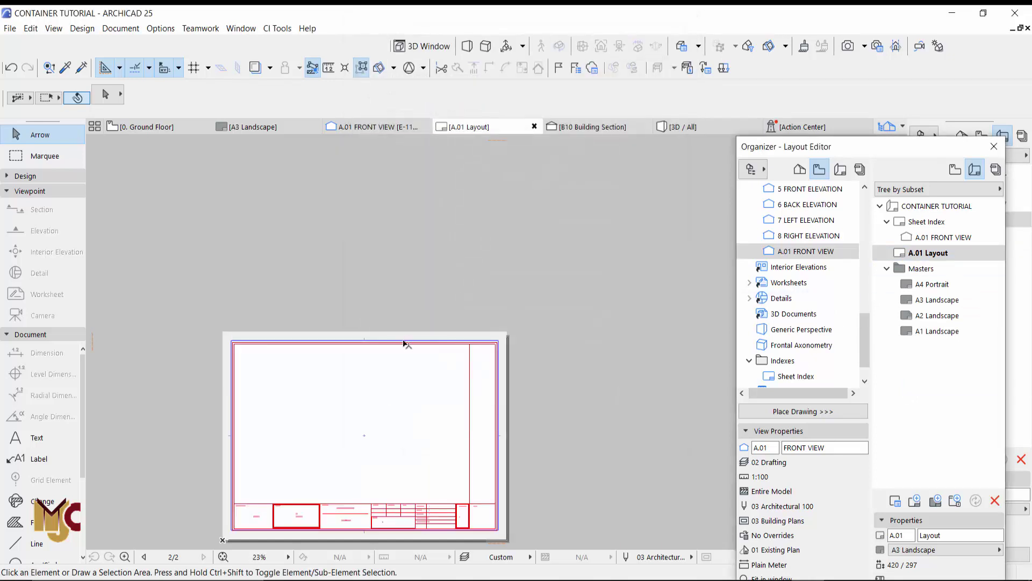
- Examine the title, scale and sheet number fields in the title block of the new empty layout
scroll(565, 368, up, 3)
scroll(567, 368, up, 3)
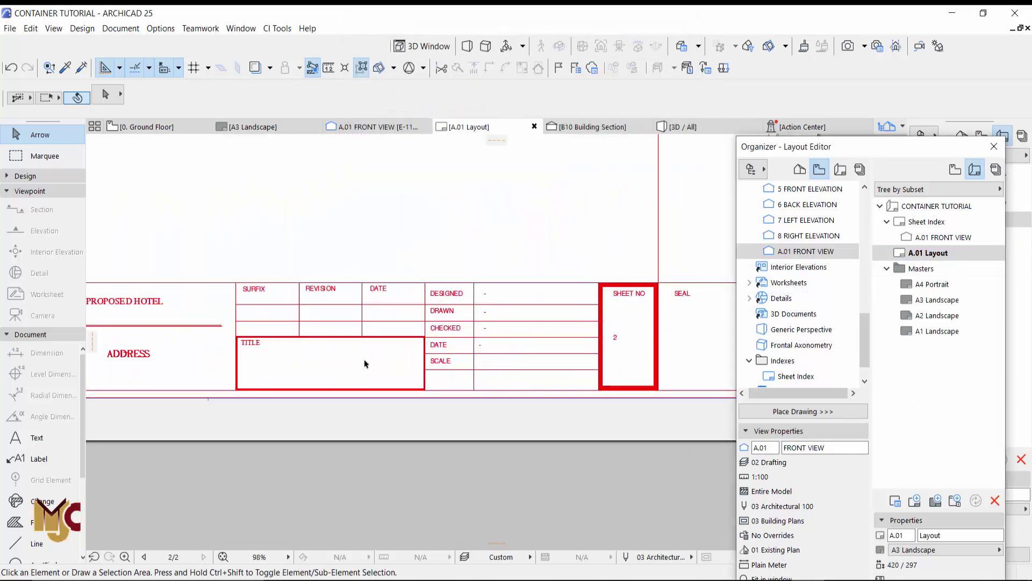
middle_drag(627, 371, 484, 374)
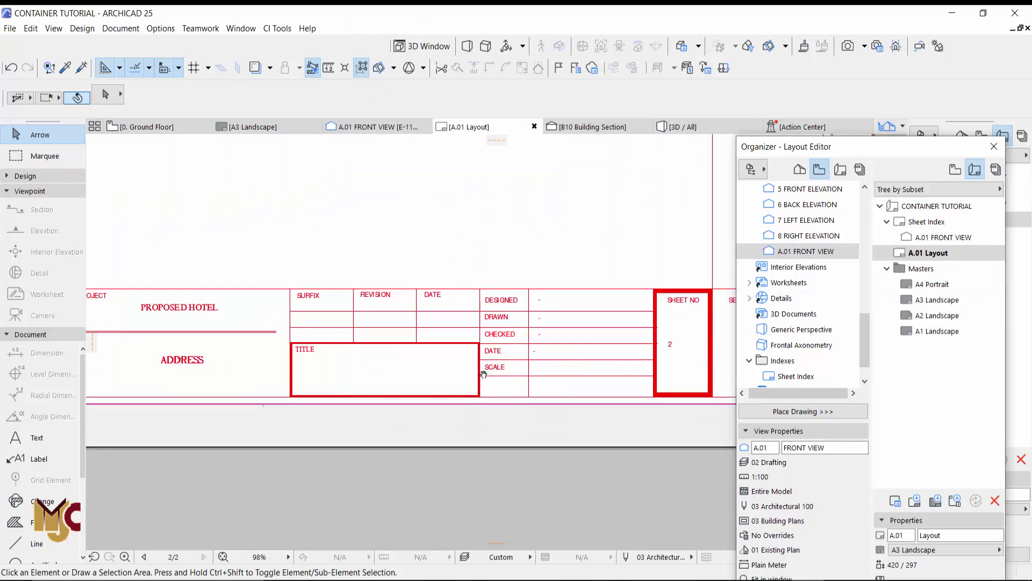
scroll(551, 343, up, 4)
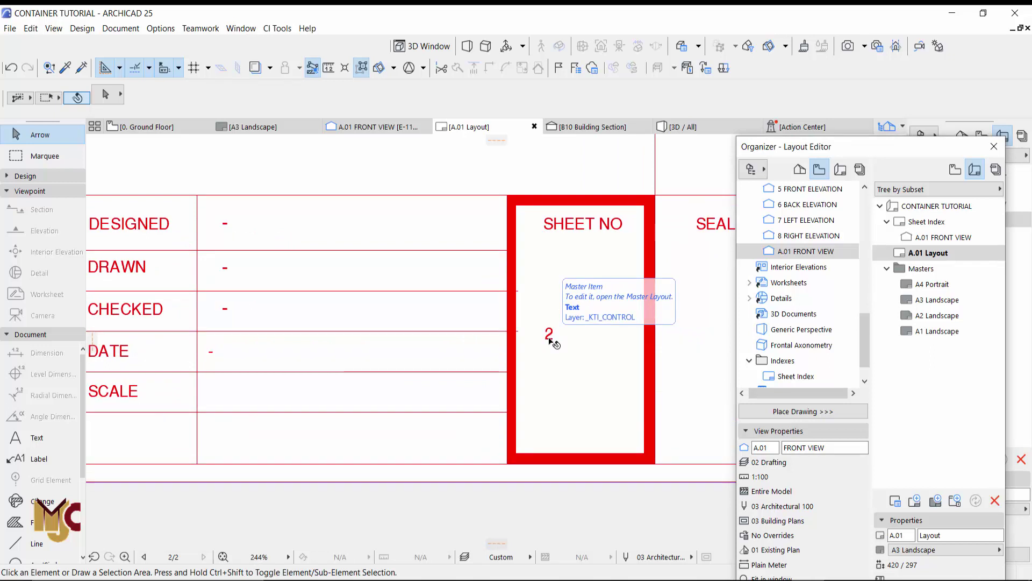
scroll(301, 349, down, 5)
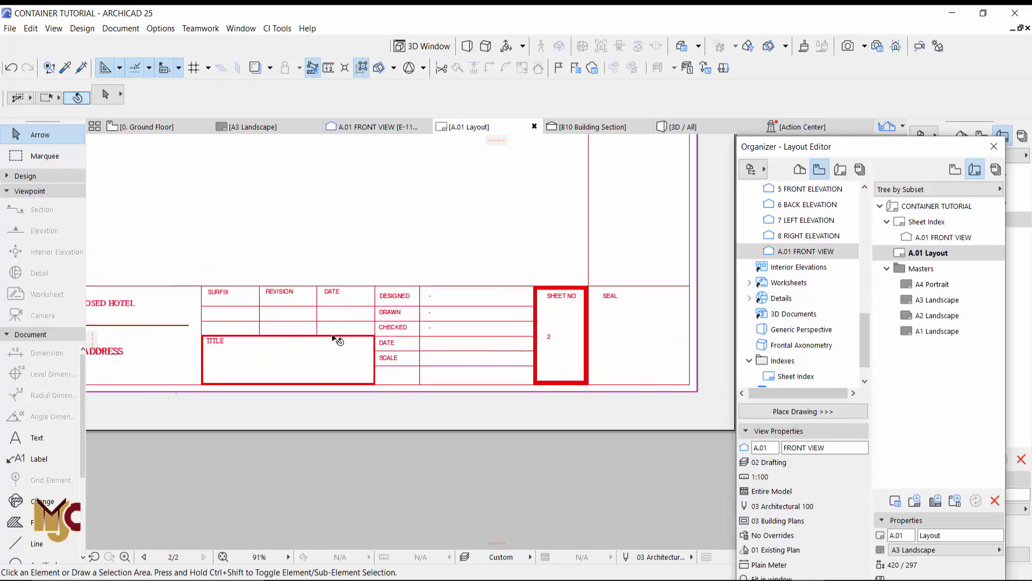
scroll(245, 363, down, 1)
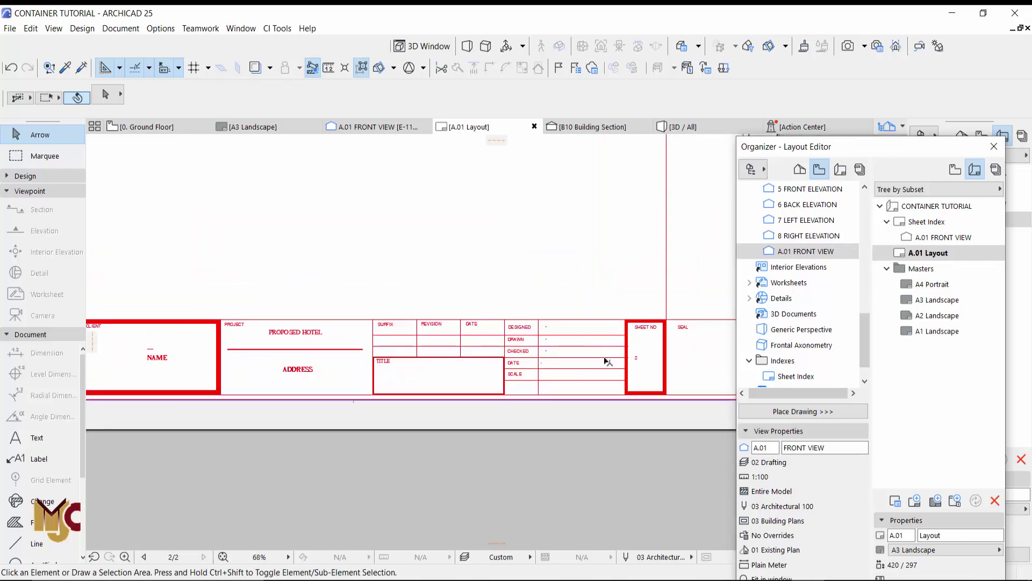
scroll(607, 361, up, 1)
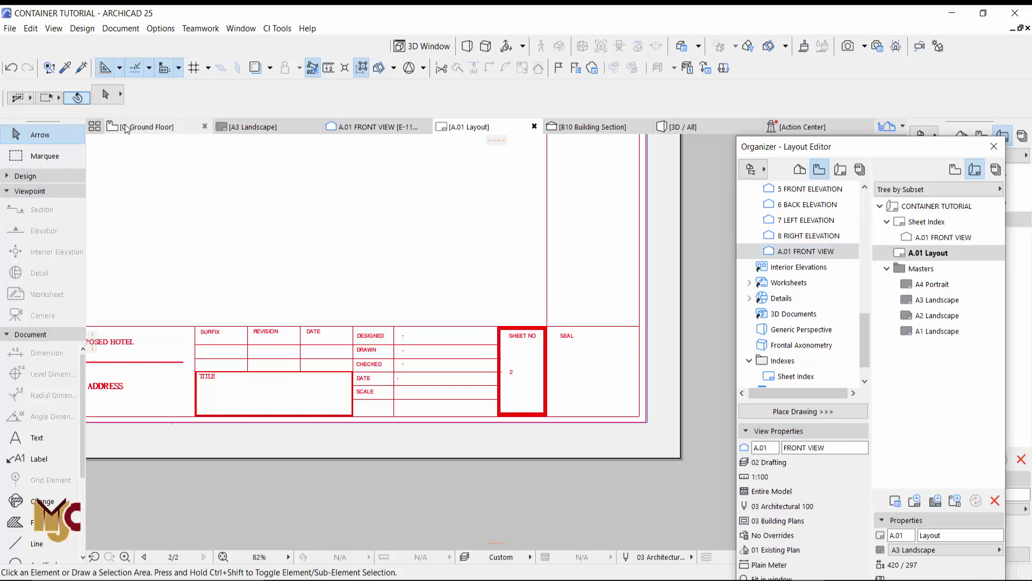
- On the Ground Floor plan, draw a vertical elevation line along the building's right side, facing the building, with the Marker - Elevation layer
click(152, 129)
key(ctrl+a)
middle_drag(141, 325, 345, 323)
scroll(345, 323, down, 3)
click(368, 302)
scroll(271, 349, up, 8)
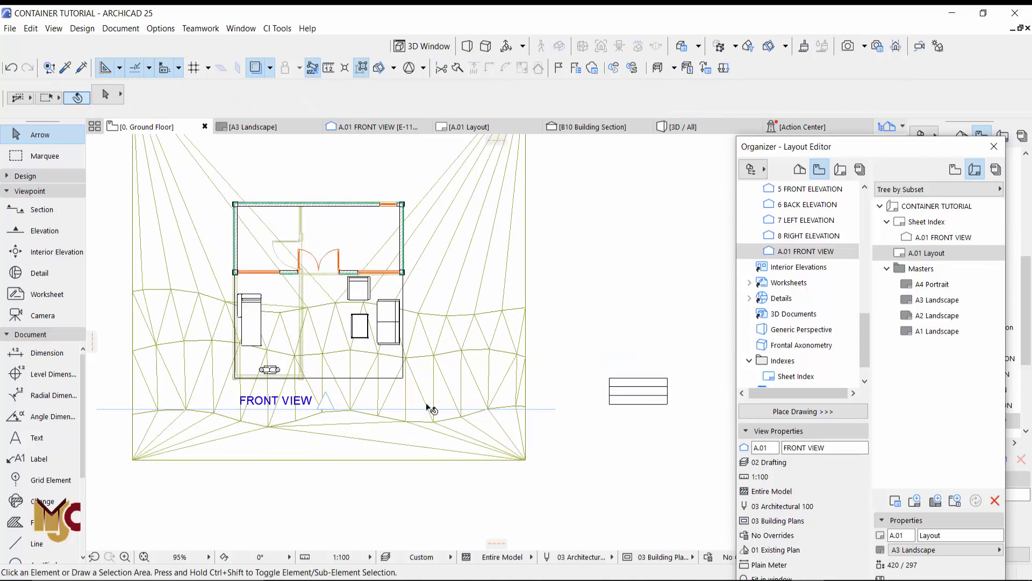
alt+click(476, 360)
scroll(476, 345, down, 3)
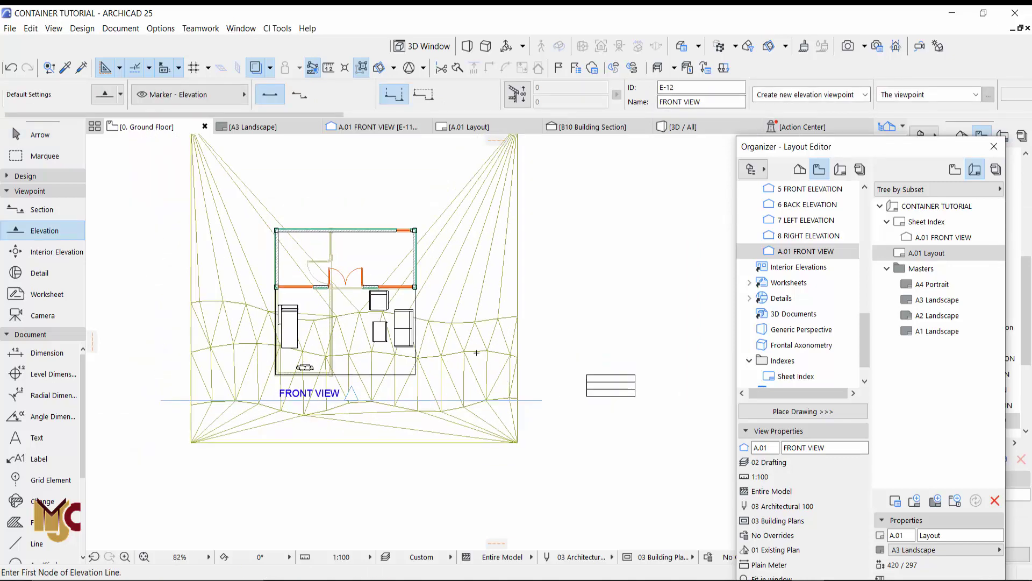
click(475, 194)
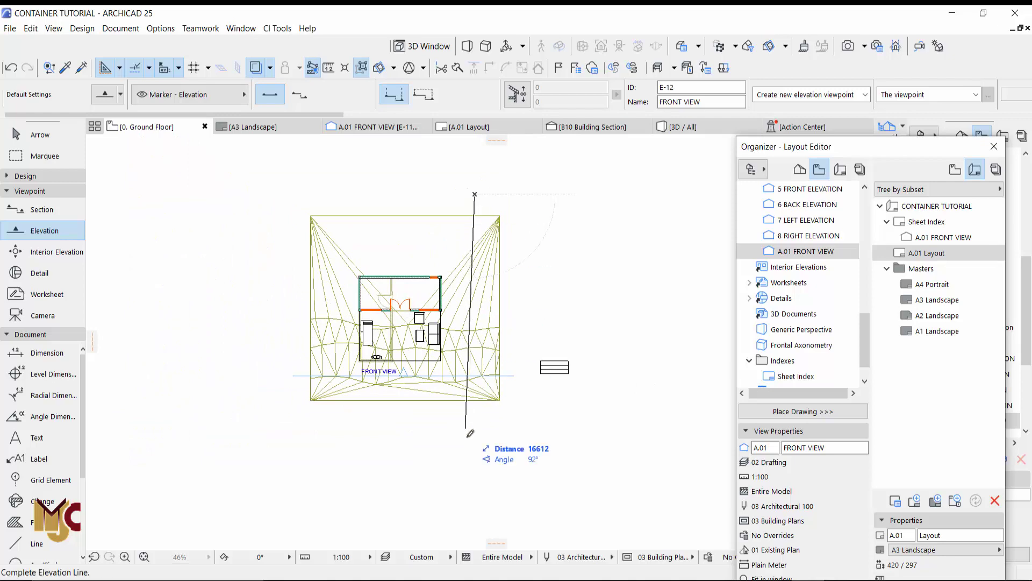
click(481, 444)
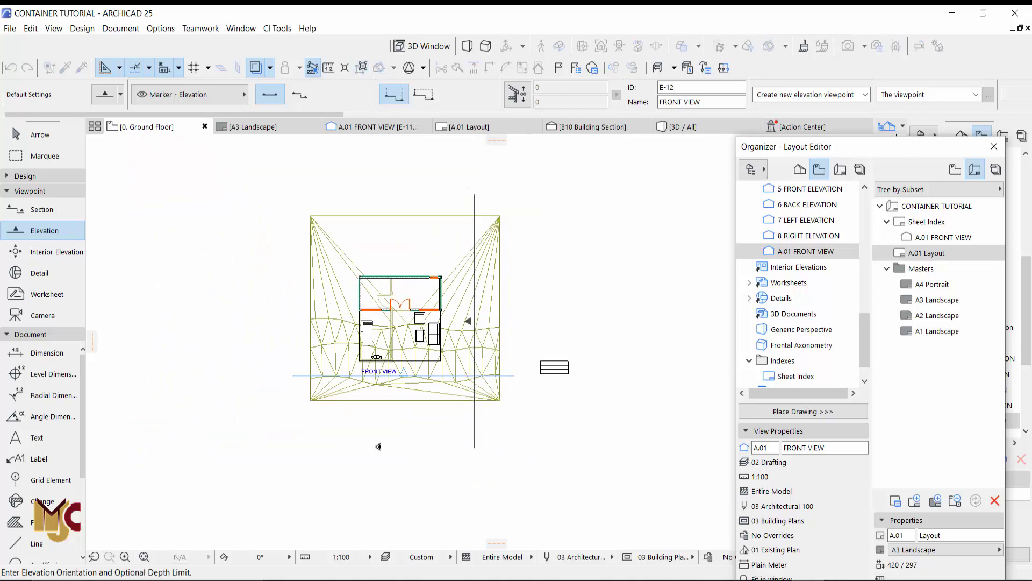
click(465, 321)
- Rename the new vertical elevation marker RIGHT and set its ID to A.02
scroll(483, 215, up, 3)
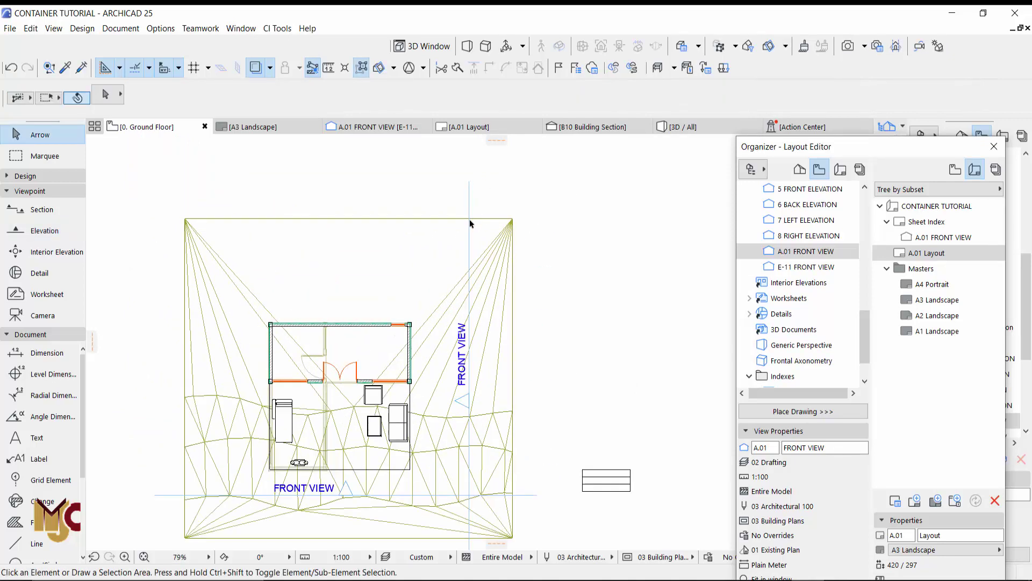
click(469, 220)
click(721, 105)
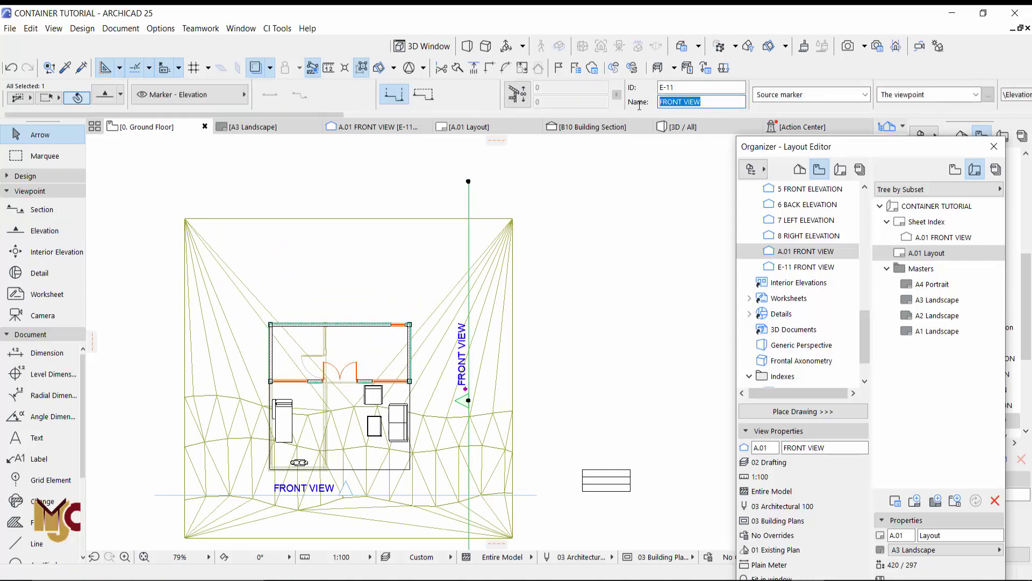
text(RIGHT)
click(617, 228)
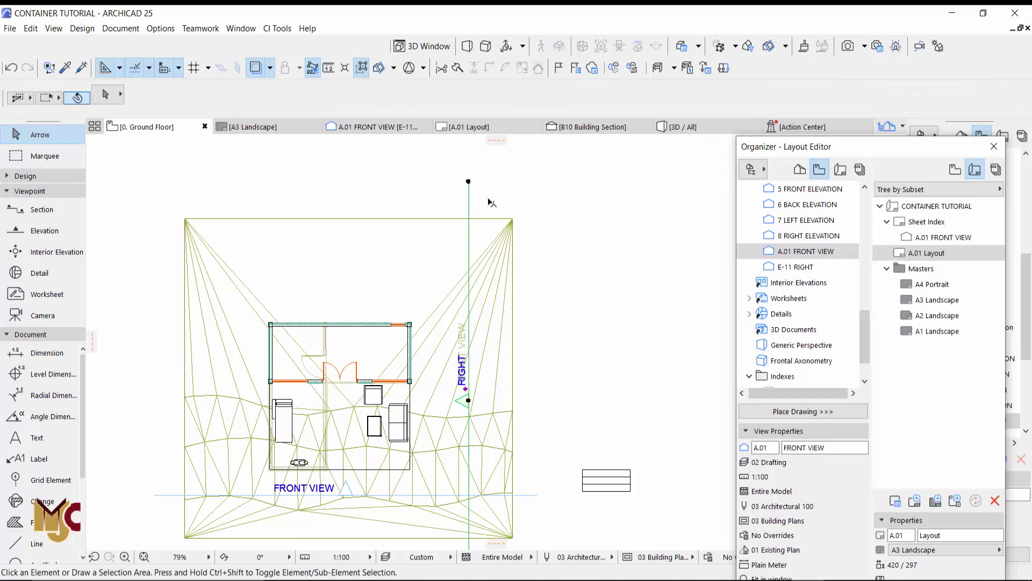
drag(685, 89, 616, 87)
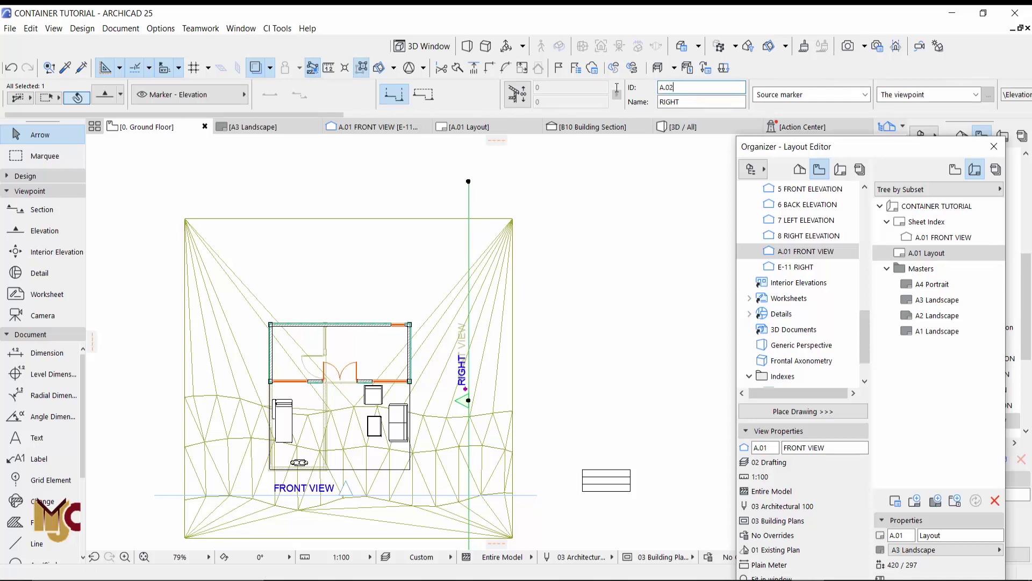
text(A.02)
click(592, 224)
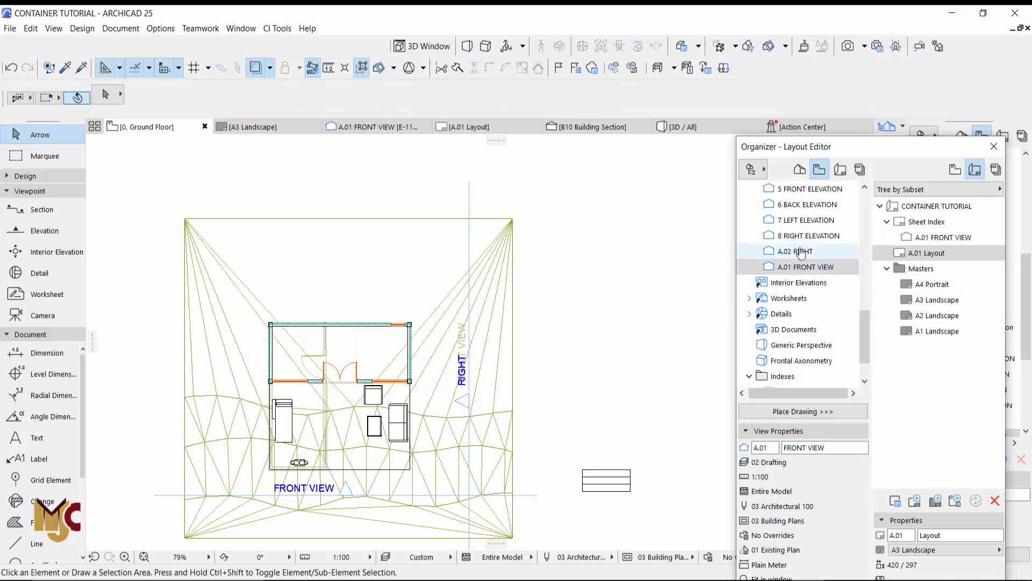
- Place the A.02 RIGHT elevation view near the middle of the A.01 Layout sheet and check its title block
double_click(921, 251)
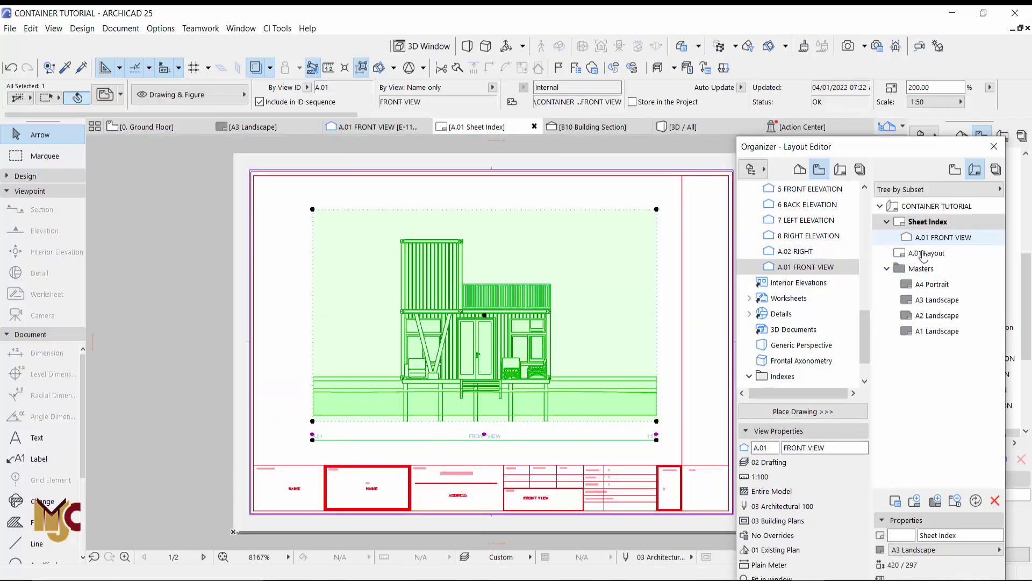
double_click(924, 253)
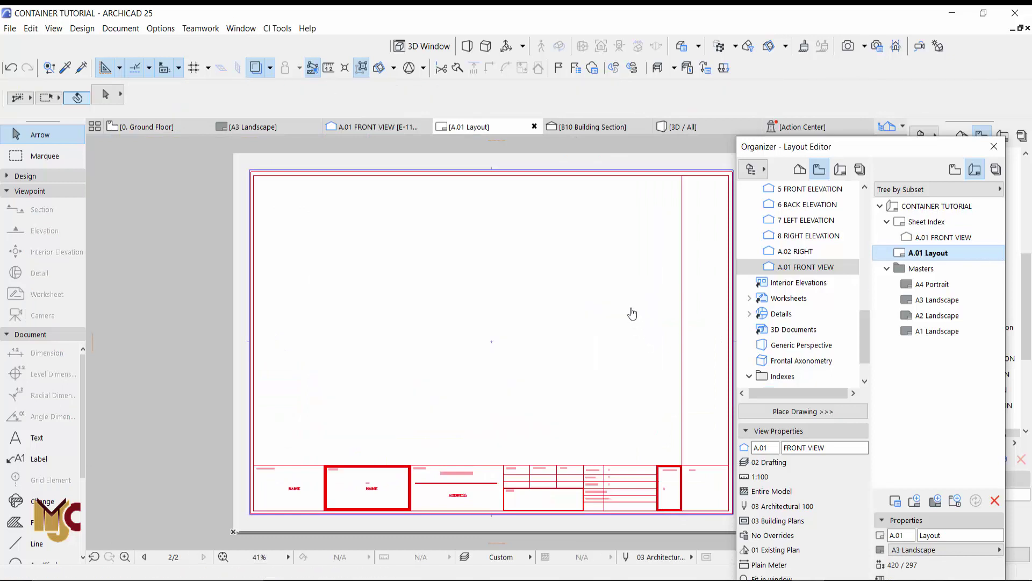
drag(798, 253, 473, 308)
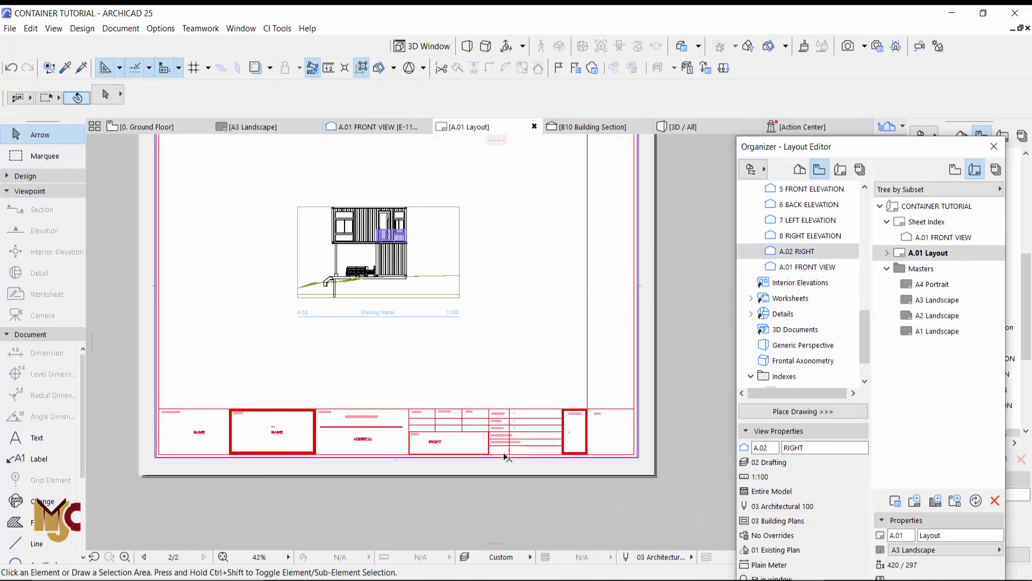
scroll(473, 454, up, 5)
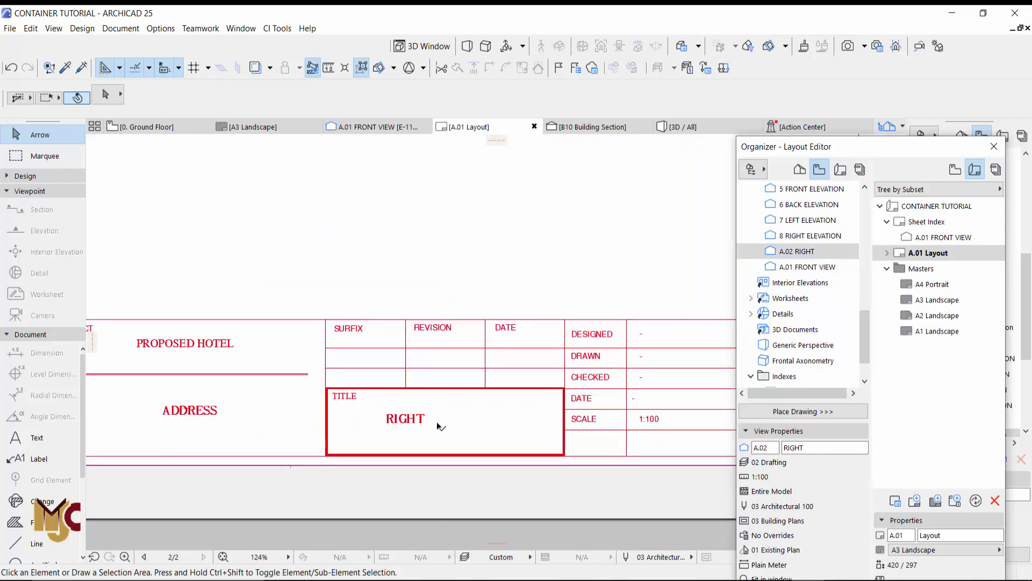
- Rename the A.02 elevation view as RIGHT VIEW and check the title and scale fields in the layout's title block
scroll(468, 323, down, 3)
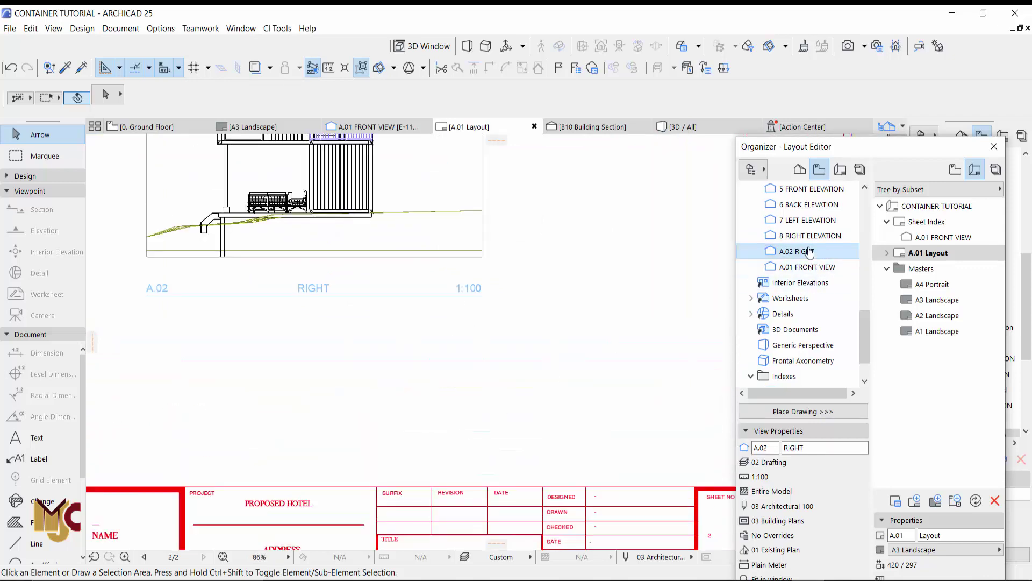
right_click(810, 252)
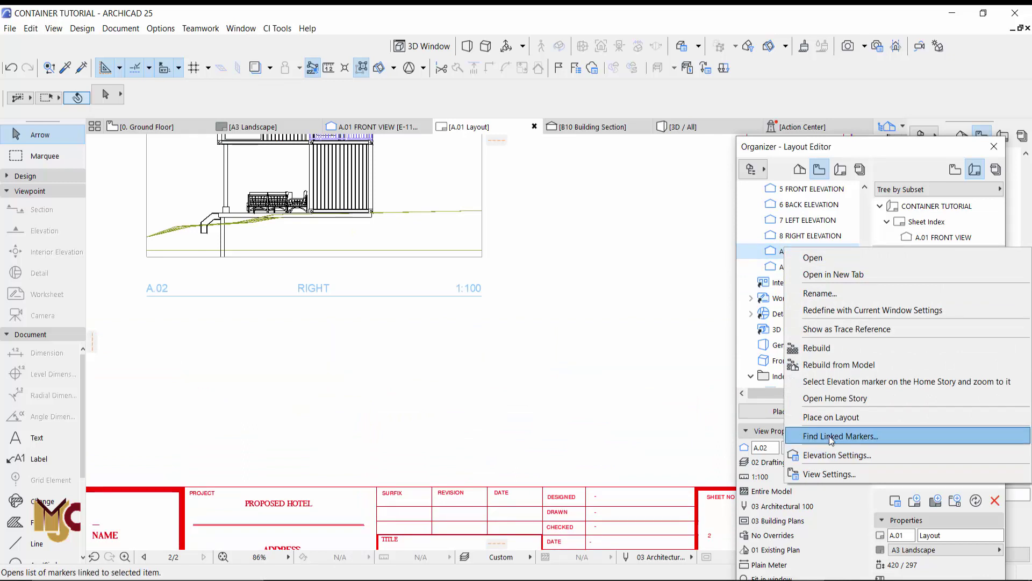
click(820, 293)
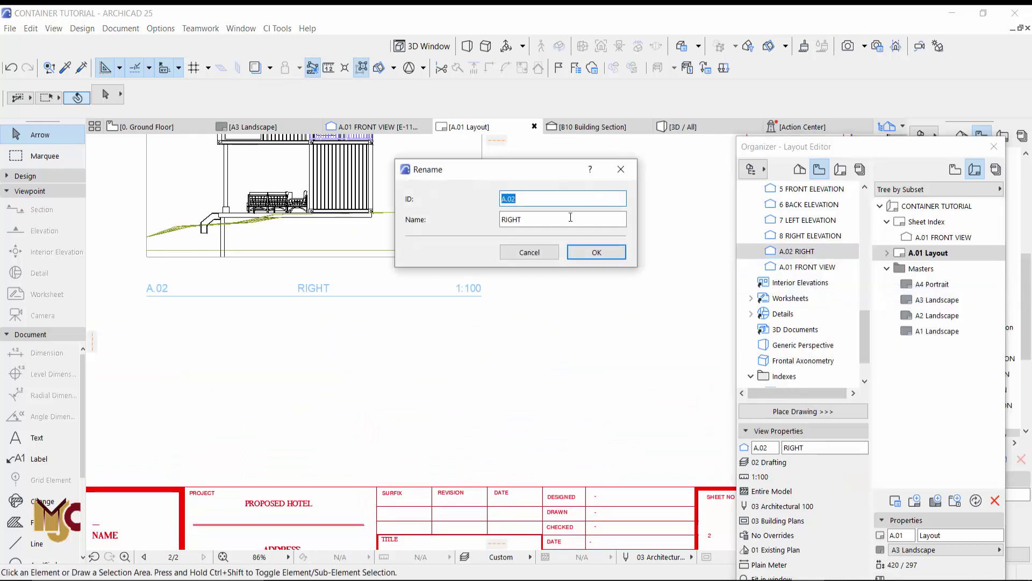
click(550, 220)
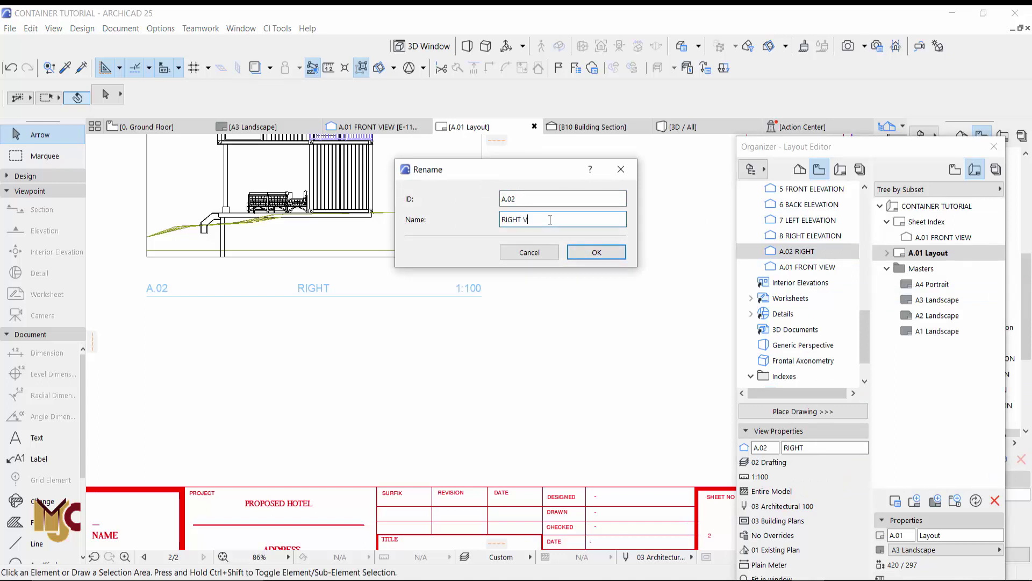
click(583, 253)
scroll(542, 340, up, 5)
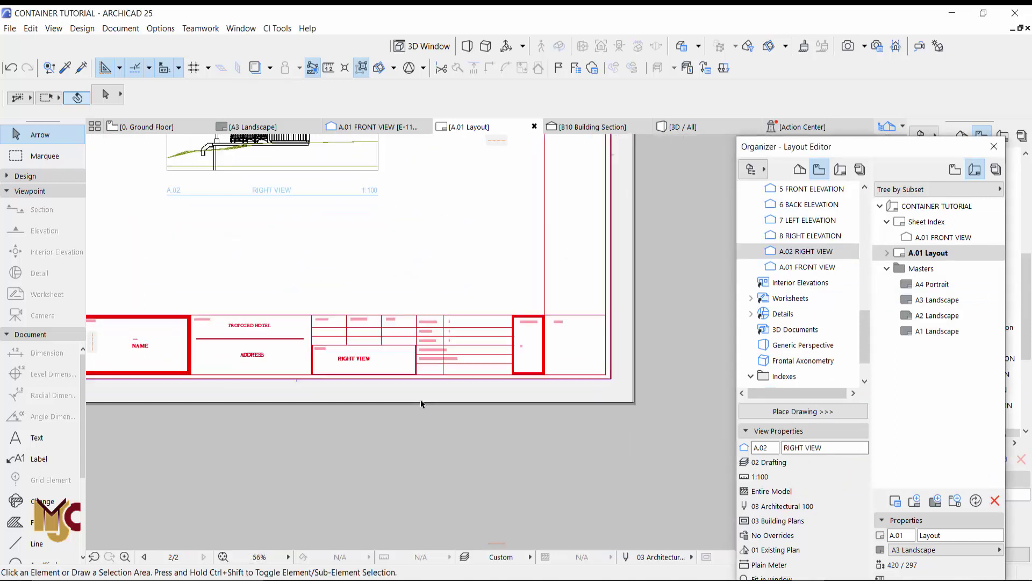
scroll(588, 323, down, 5)
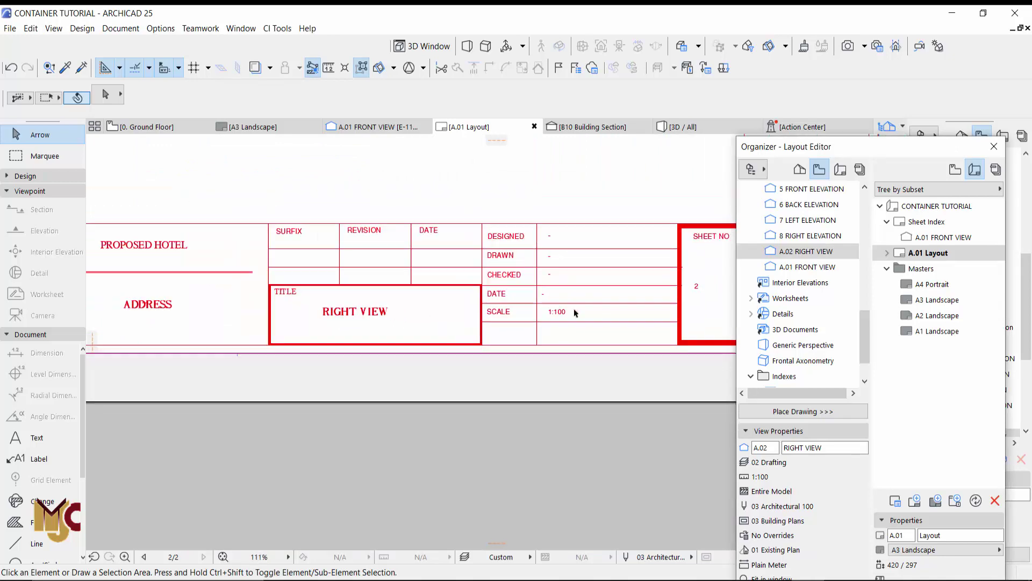
middle_drag(491, 272, 538, 396)
- Extend the upper edge of the RIGHT VIEW drawing's frame upward by about 12 mm so the building's top is uncropped
scroll(511, 388, down, 1)
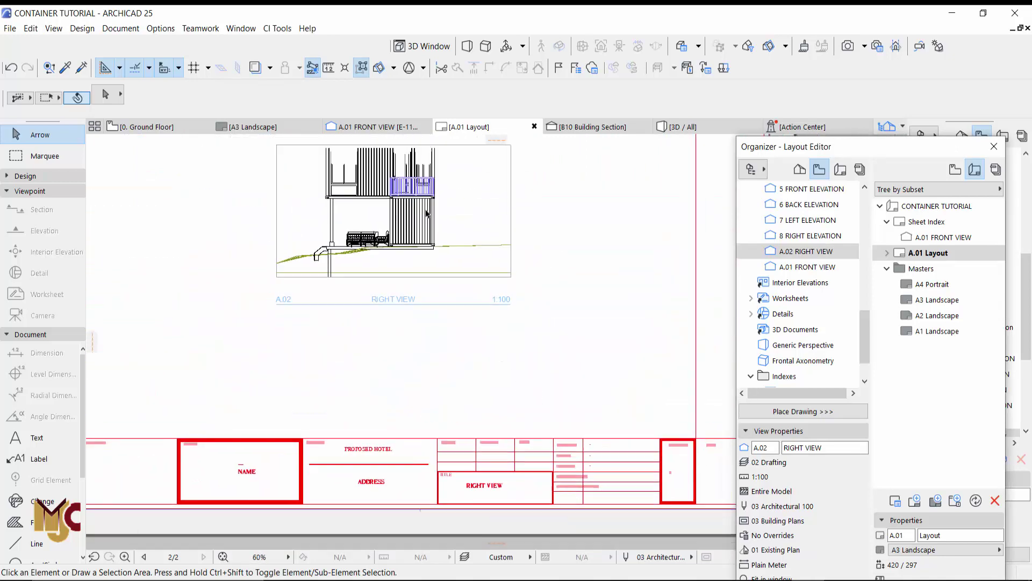
middle_drag(447, 213, 473, 301)
click(487, 277)
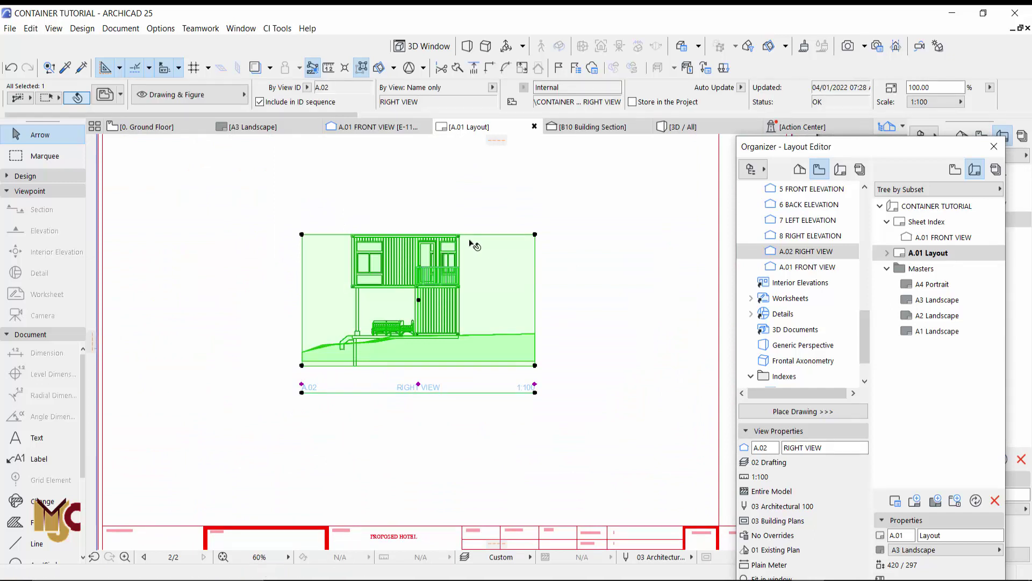
scroll(508, 245, up, 2)
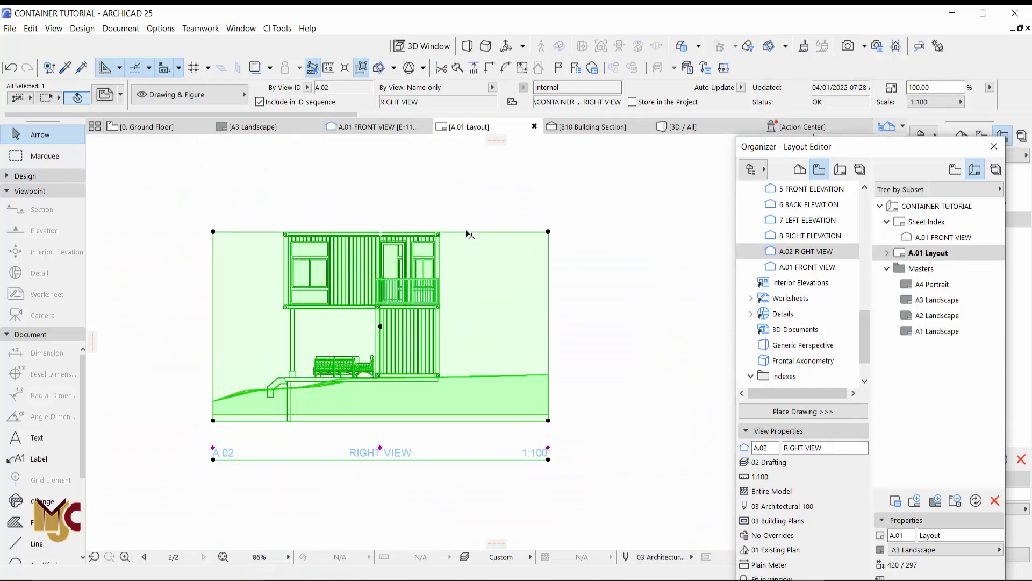
click(463, 231)
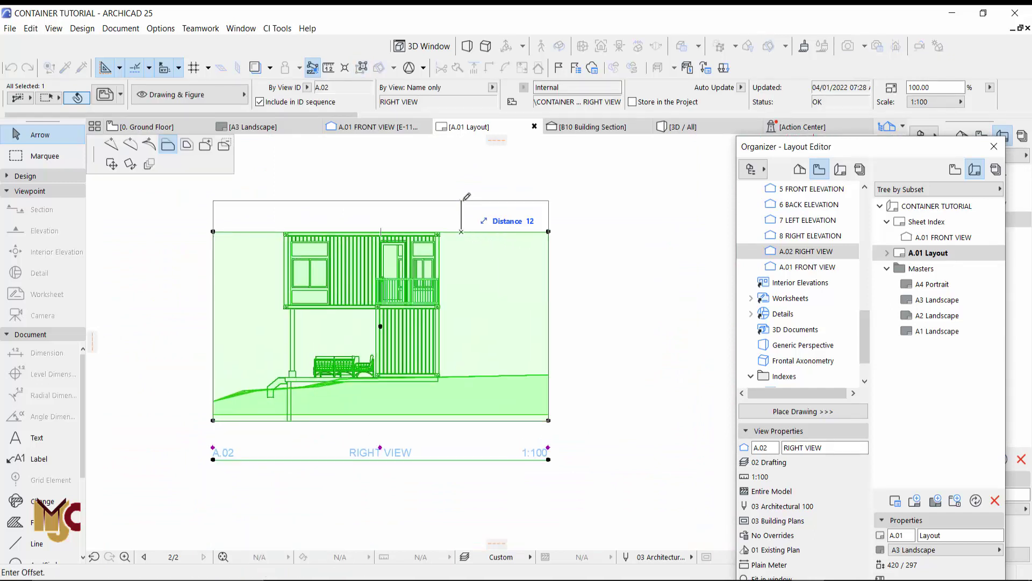
click(462, 200)
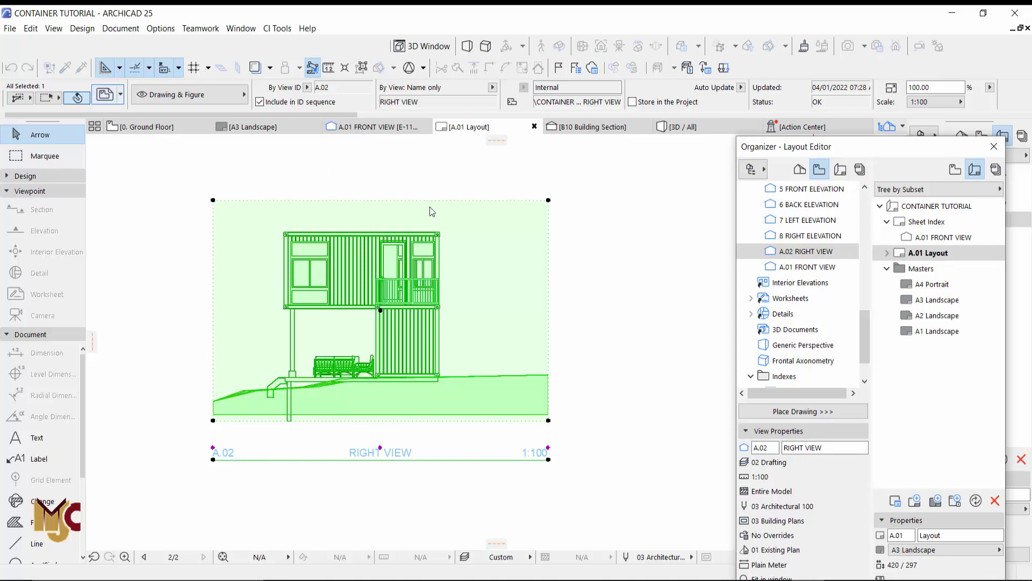
- Set the RIGHT VIEW drawing's scale to 1:50 and check how it fits on the A3 sheet
double_click(463, 232)
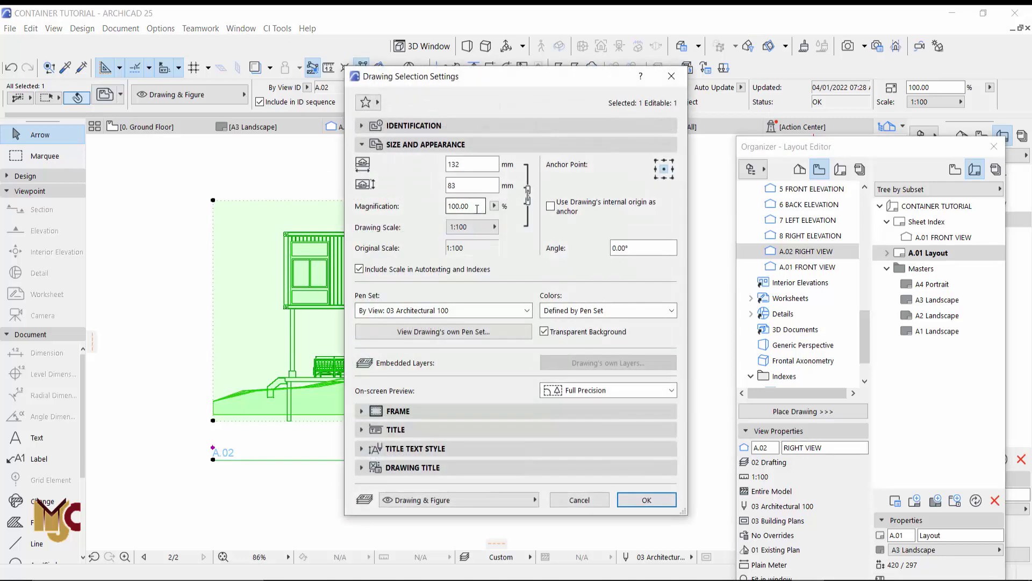
click(473, 226)
click(521, 339)
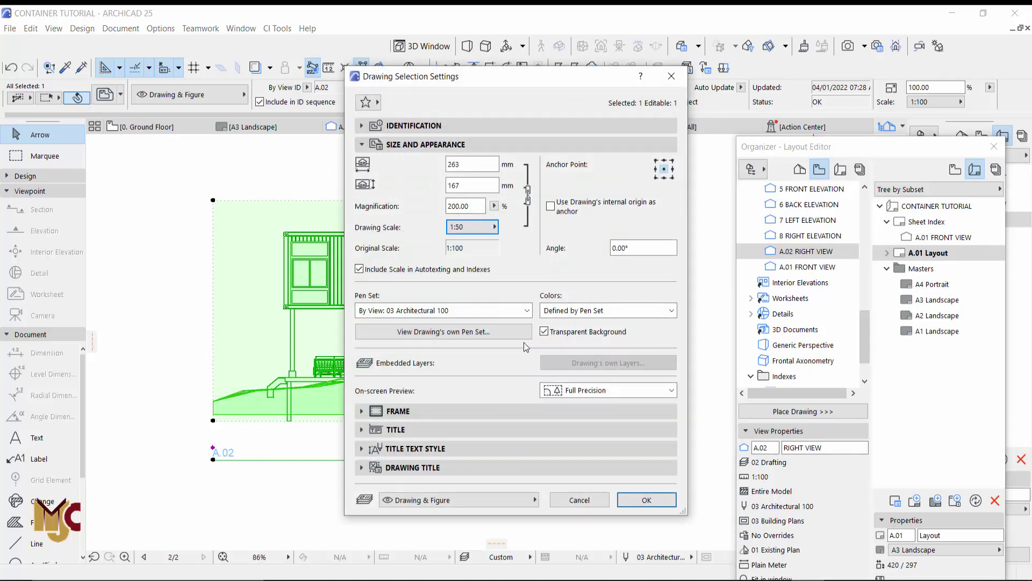
click(645, 500)
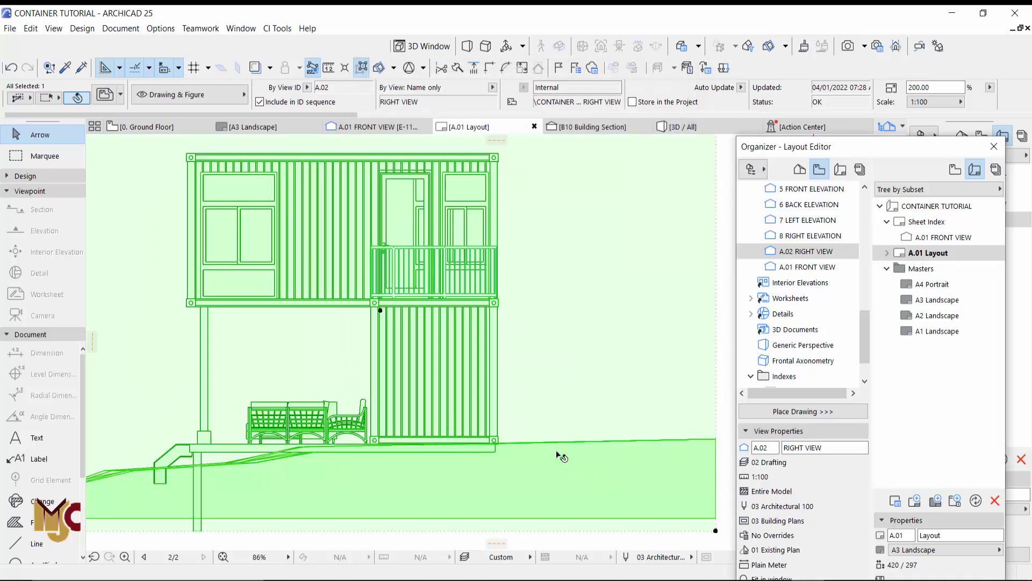
scroll(529, 348, down, 5)
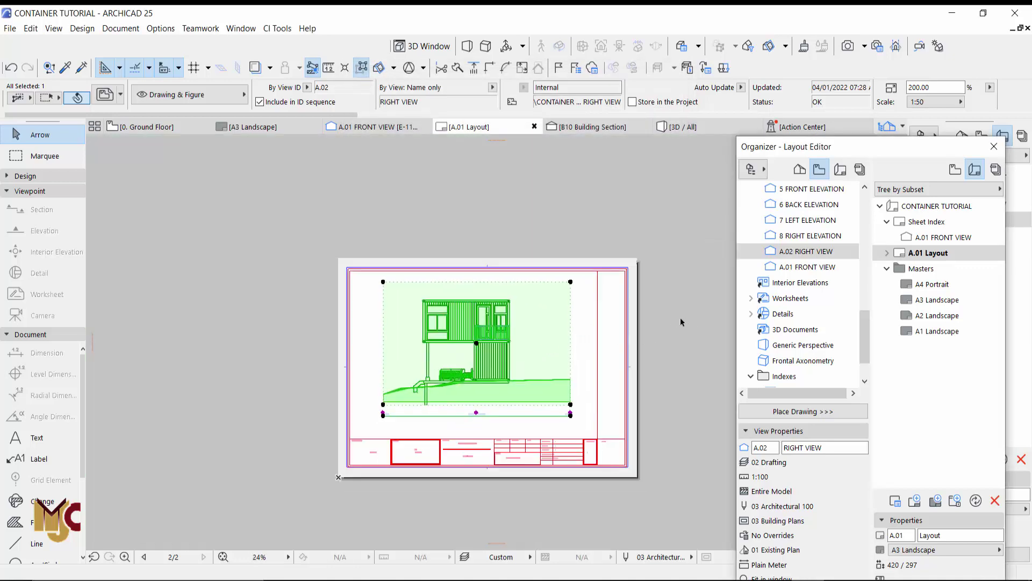
click(681, 321)
click(480, 346)
scroll(594, 384, up, 2)
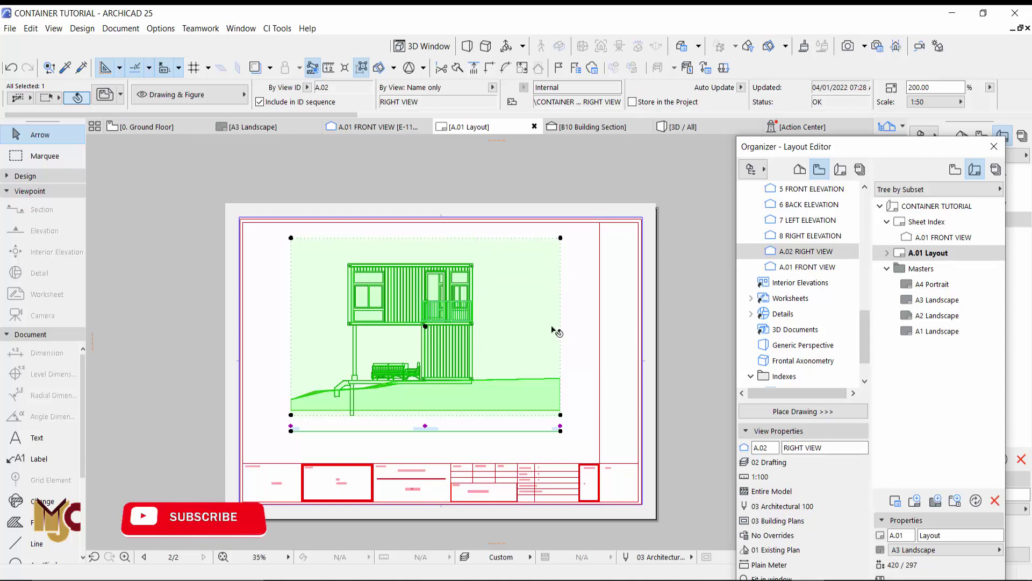
middle_drag(600, 403, 507, 360)
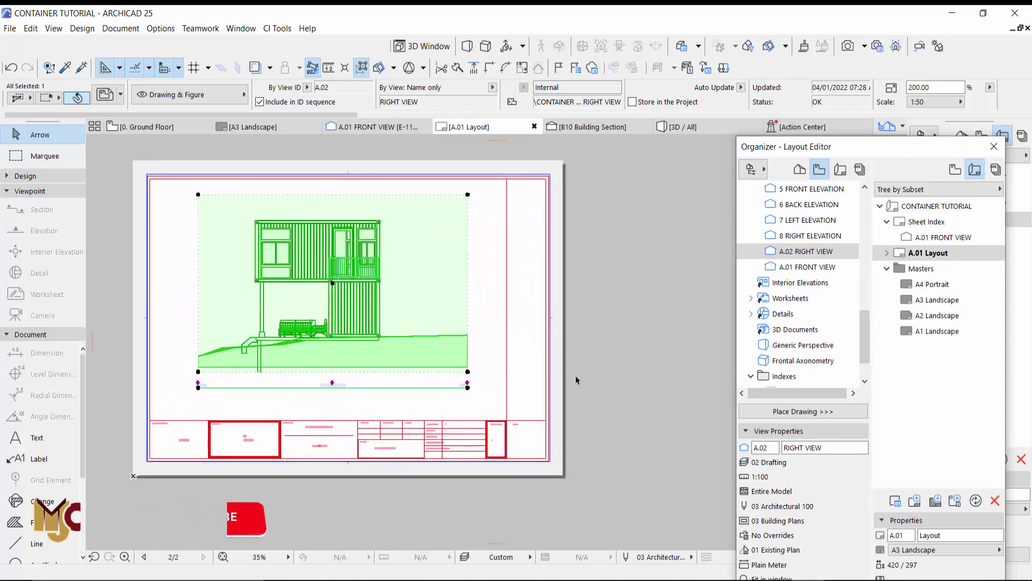
- Examine the title block sheet drawn beside the Ground Floor plan and its copy on the A3 Landscape master layout
click(146, 127)
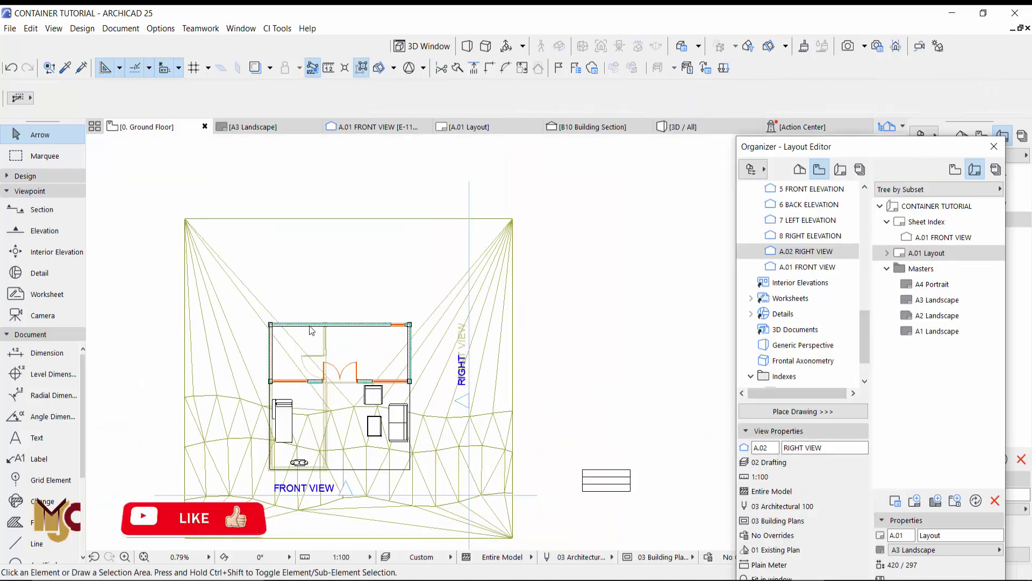
middle_drag(513, 332, 285, 421)
scroll(401, 282, down, 3)
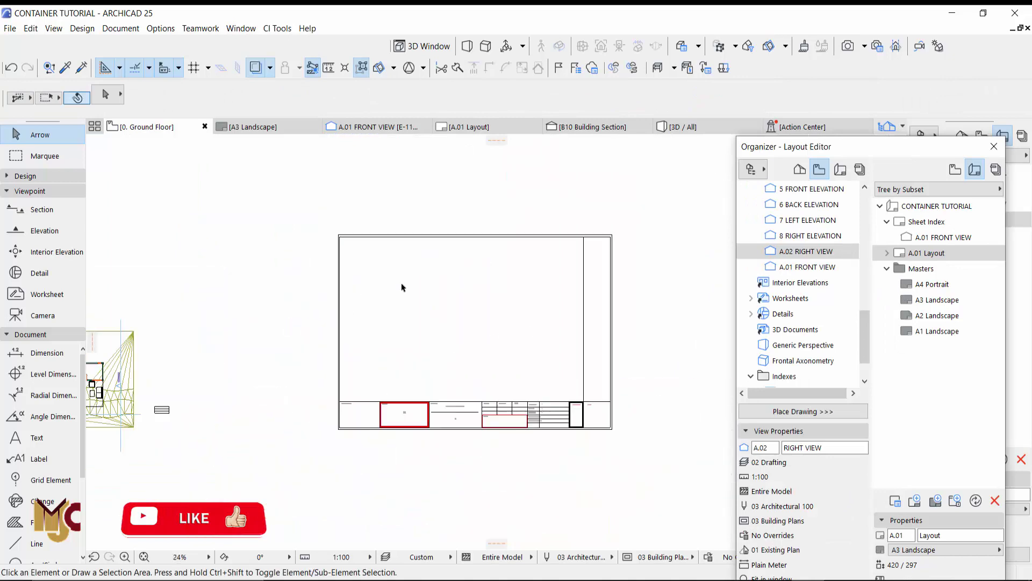
scroll(511, 314, down, 2)
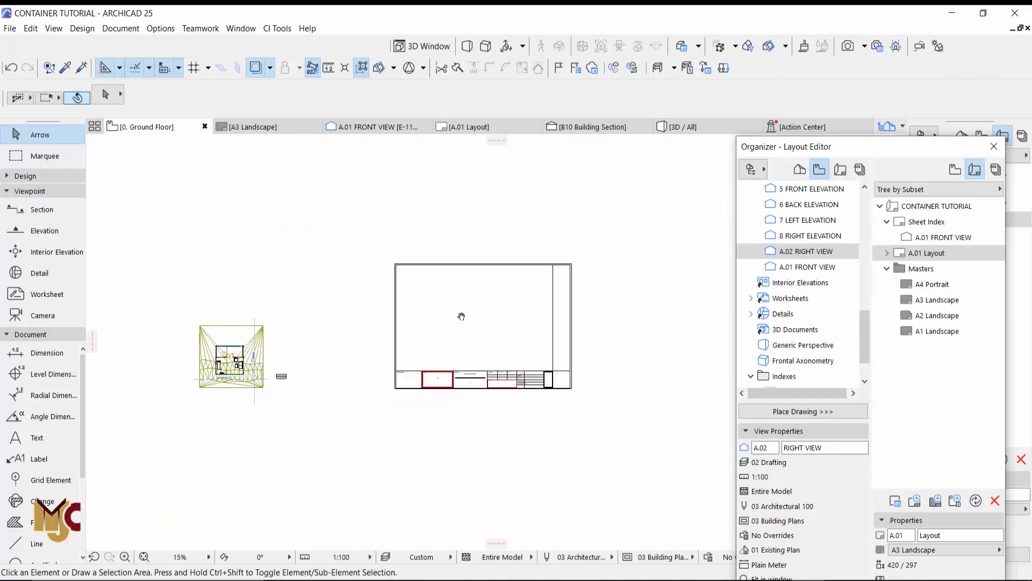
middle_drag(429, 316, 594, 316)
scroll(346, 317, up, 6)
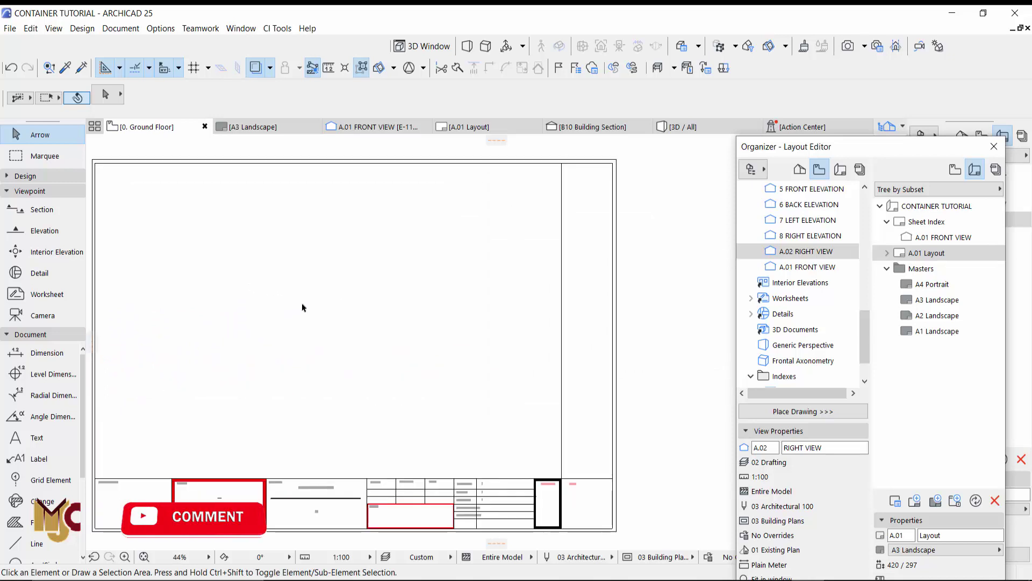
scroll(295, 300, down, 2)
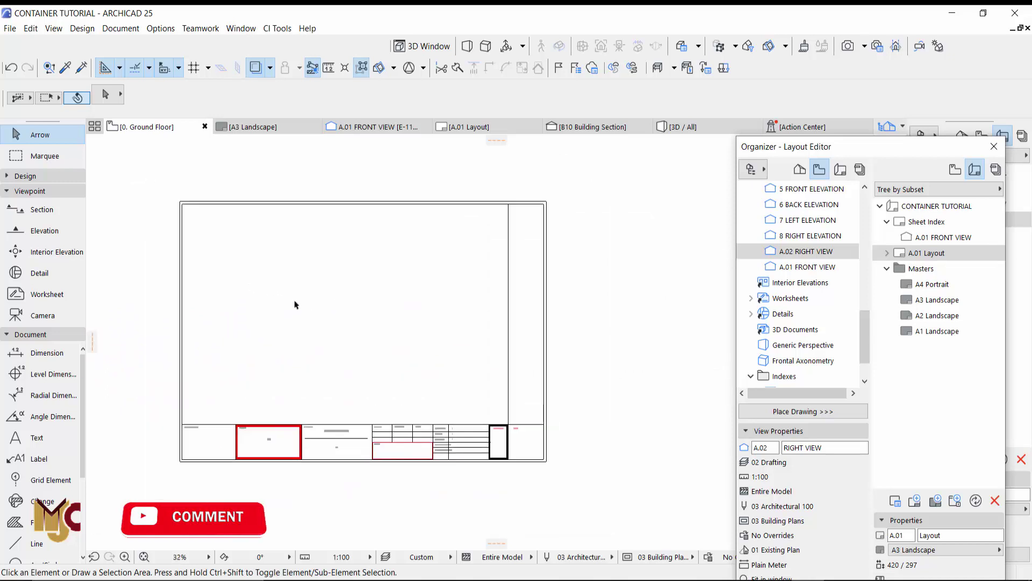
middle_drag(294, 300, 365, 304)
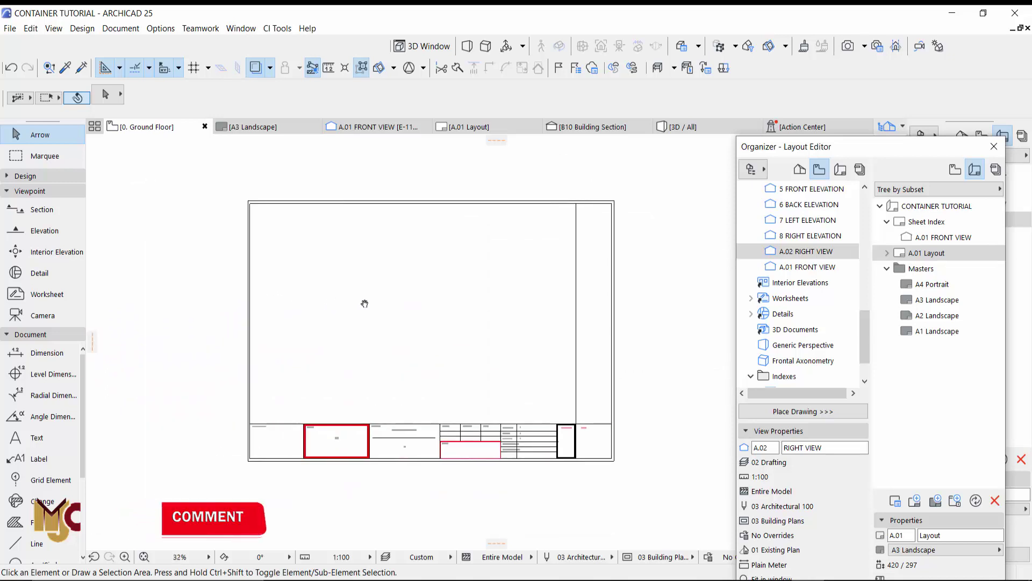
click(271, 129)
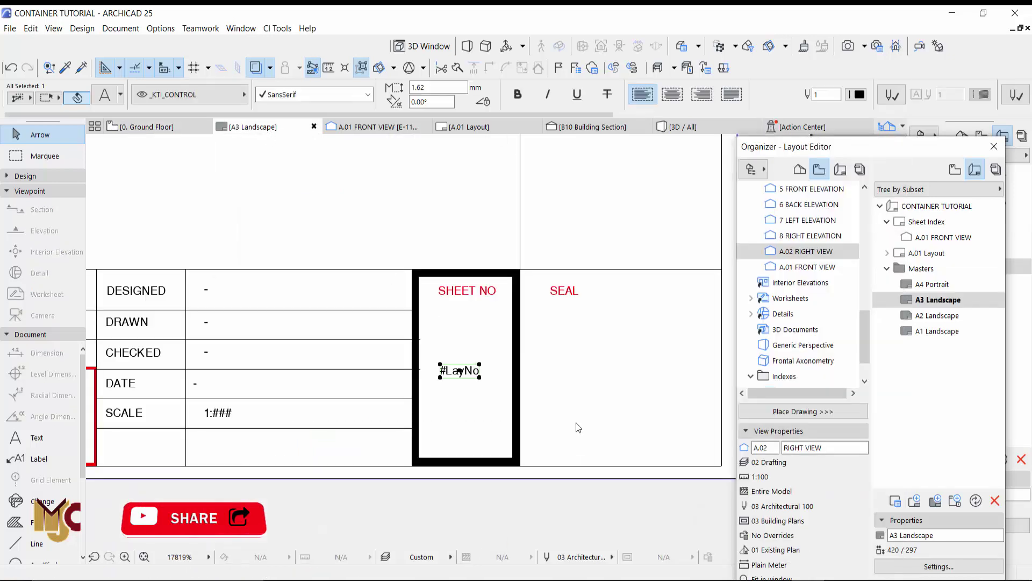
scroll(574, 417, down, 10)
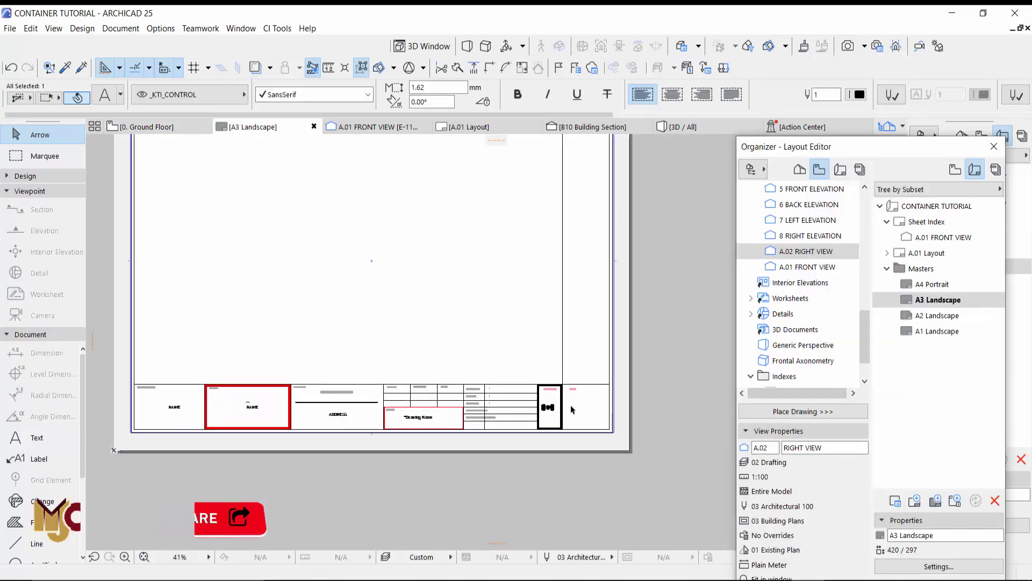
scroll(574, 413, down, 1)
middle_drag(627, 365, 622, 418)
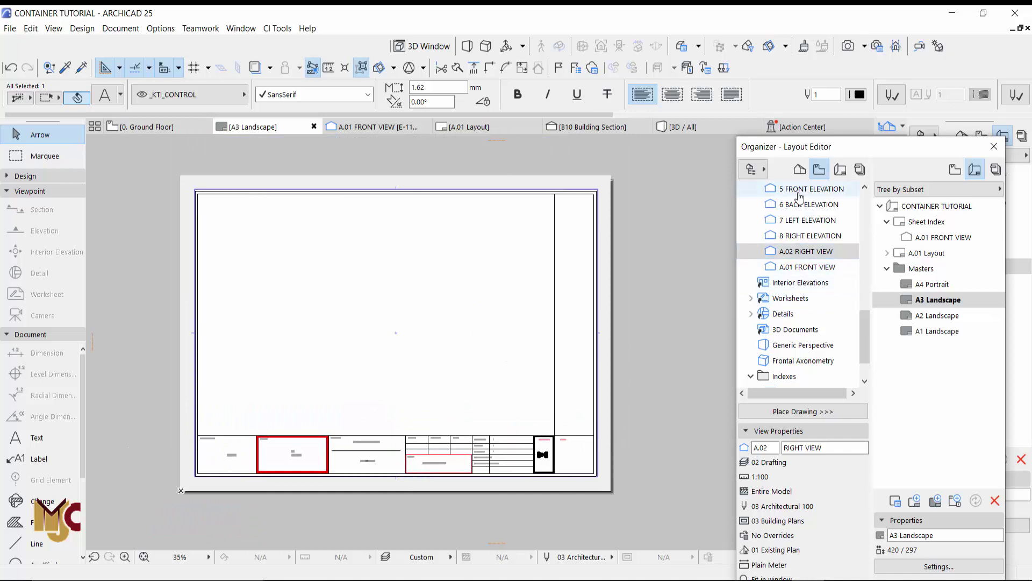
- Open the Ground Floor story from the project map and check the width of the window between the double door and the sofa-side corner
click(799, 170)
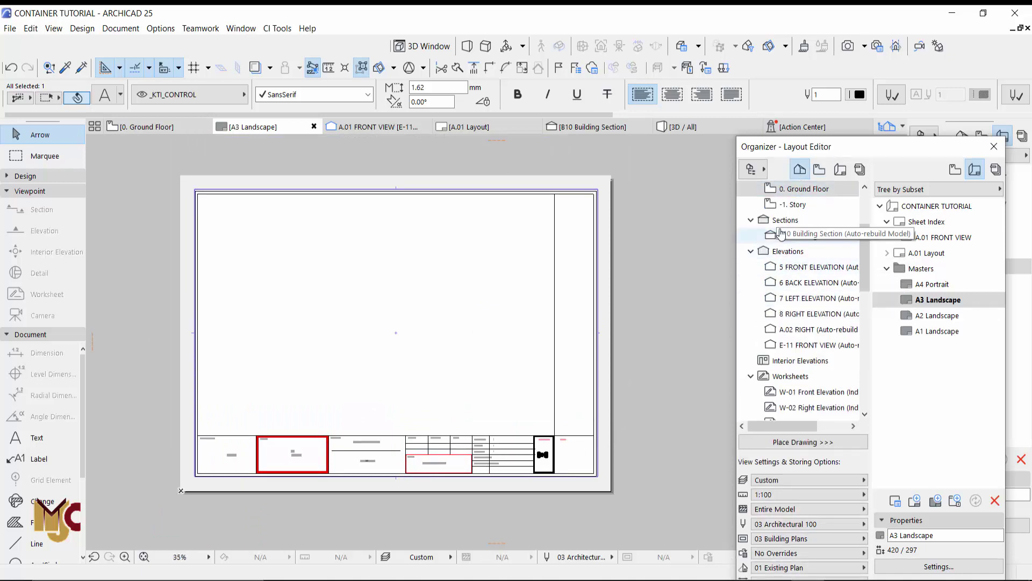
scroll(805, 298, up, 2)
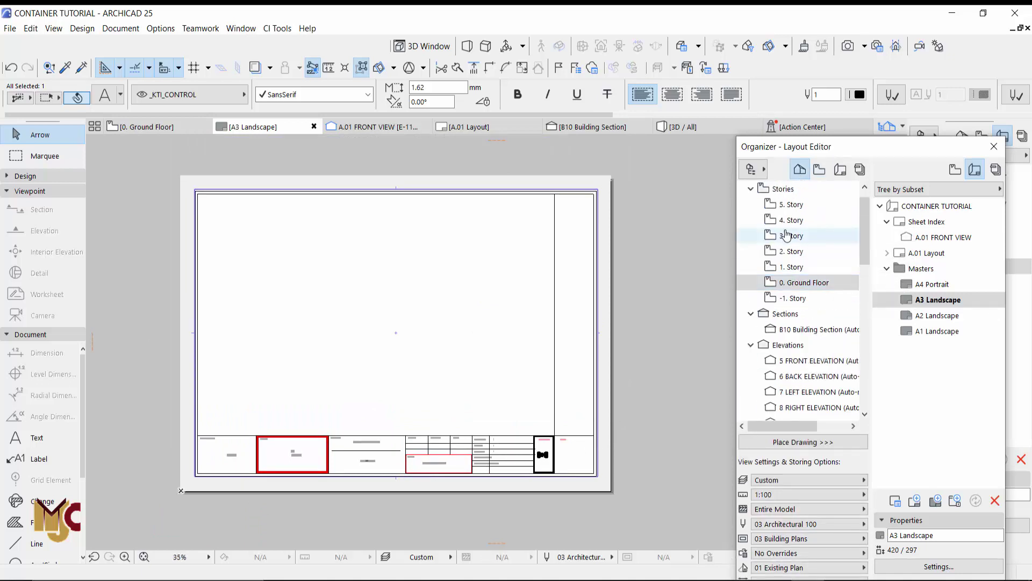
double_click(804, 287)
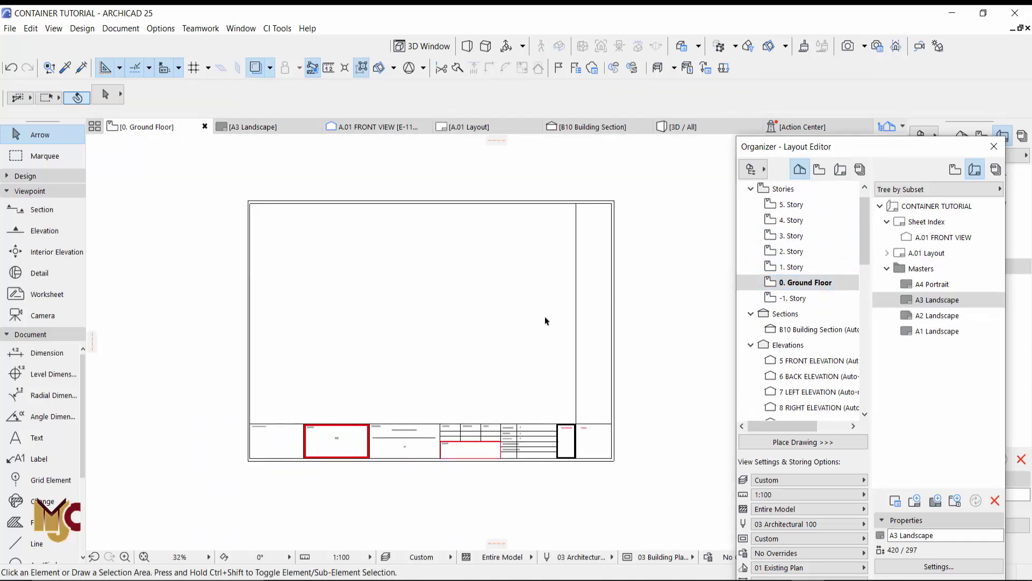
scroll(416, 357, up, 5)
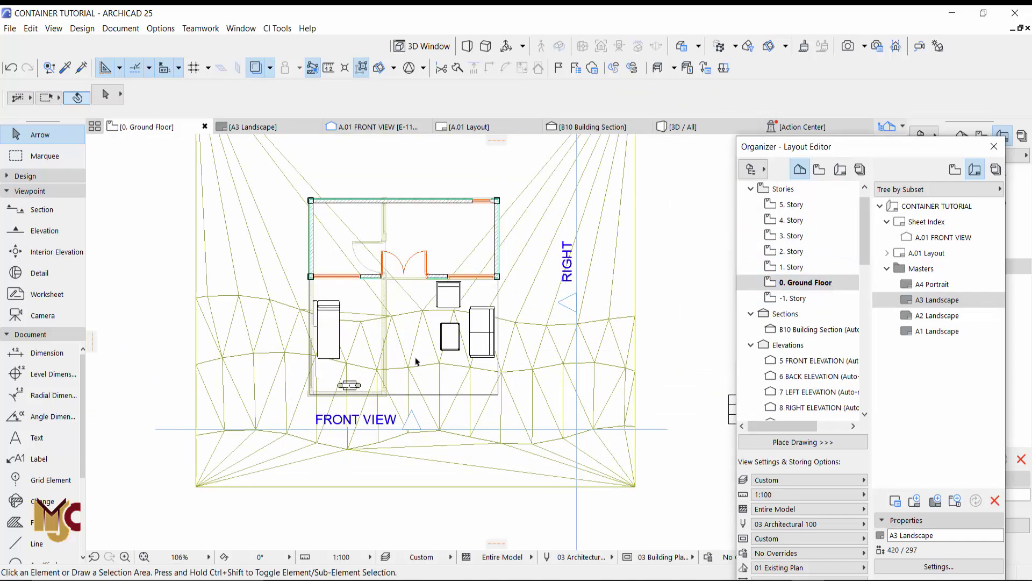
scroll(446, 291, up, 5)
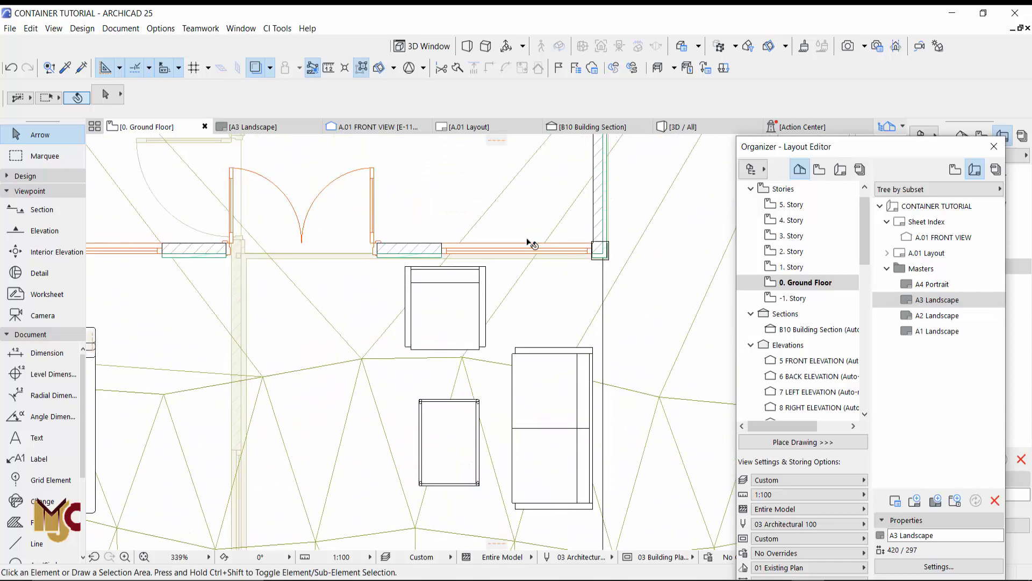
scroll(442, 250, up, 2)
click(444, 243)
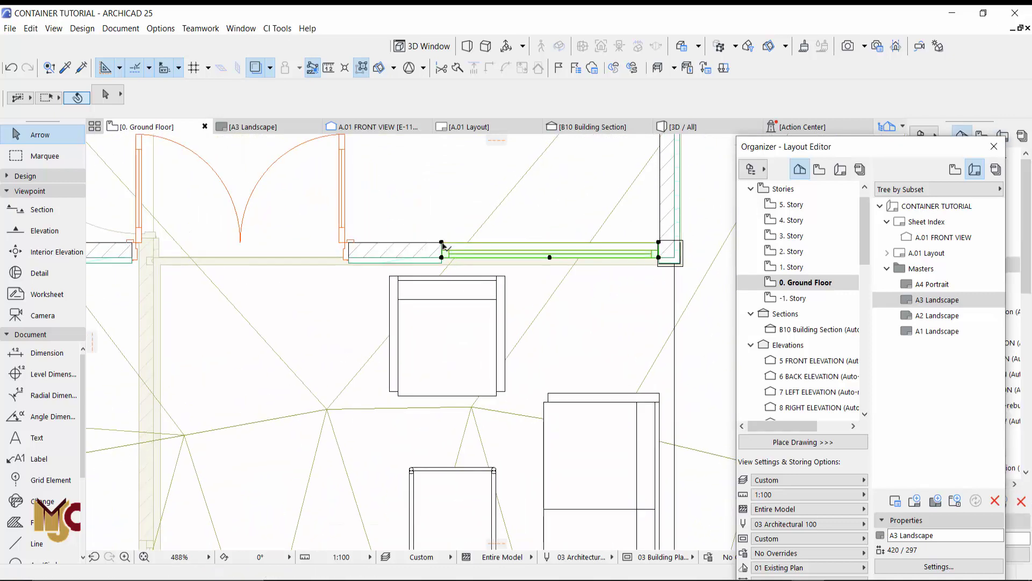
click(412, 87)
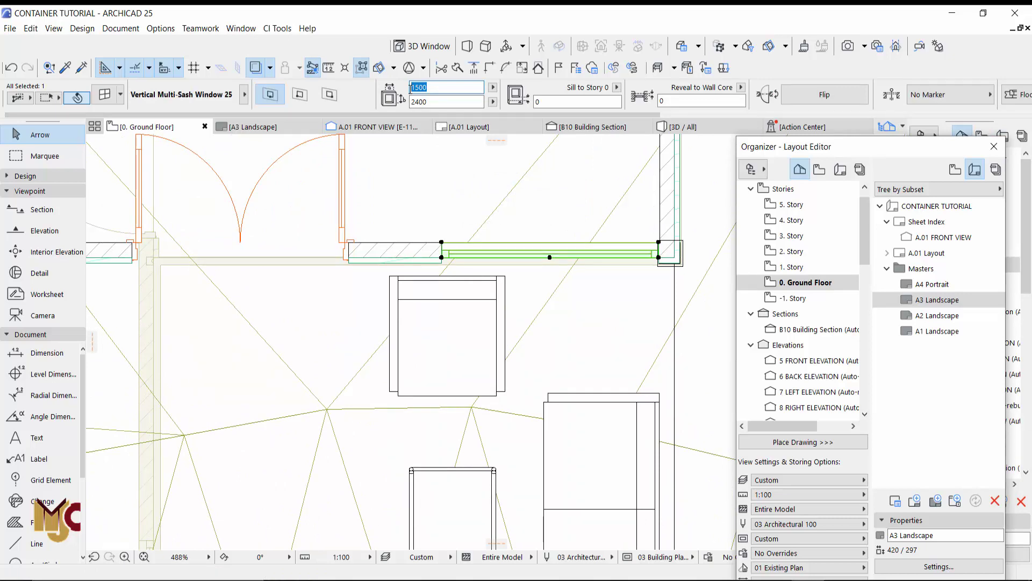
- Place a marquee around the whole building and its terrain on the Ground Floor plan and show that area in 3D
scroll(461, 318, down, 10)
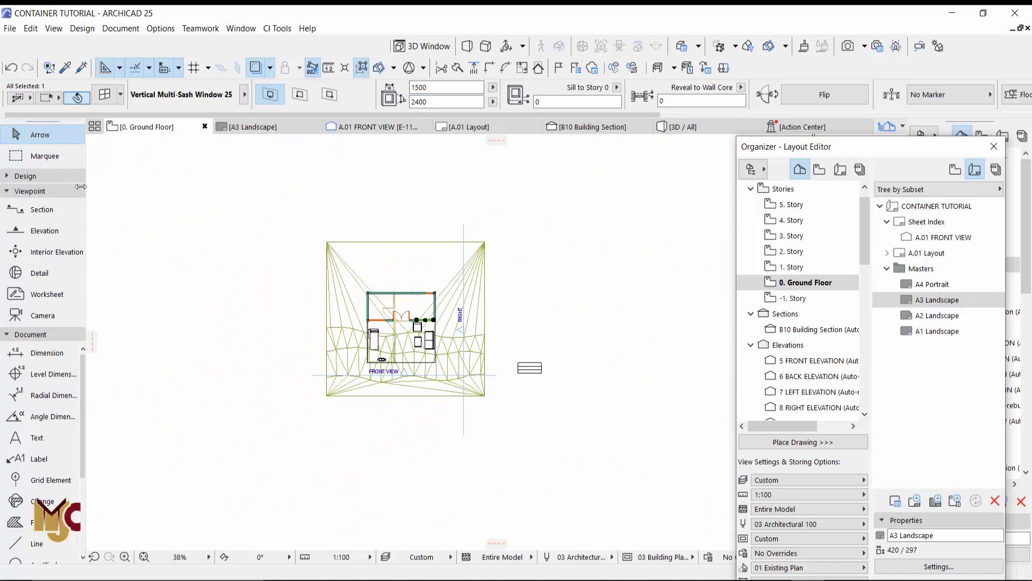
click(53, 159)
key(Escape)
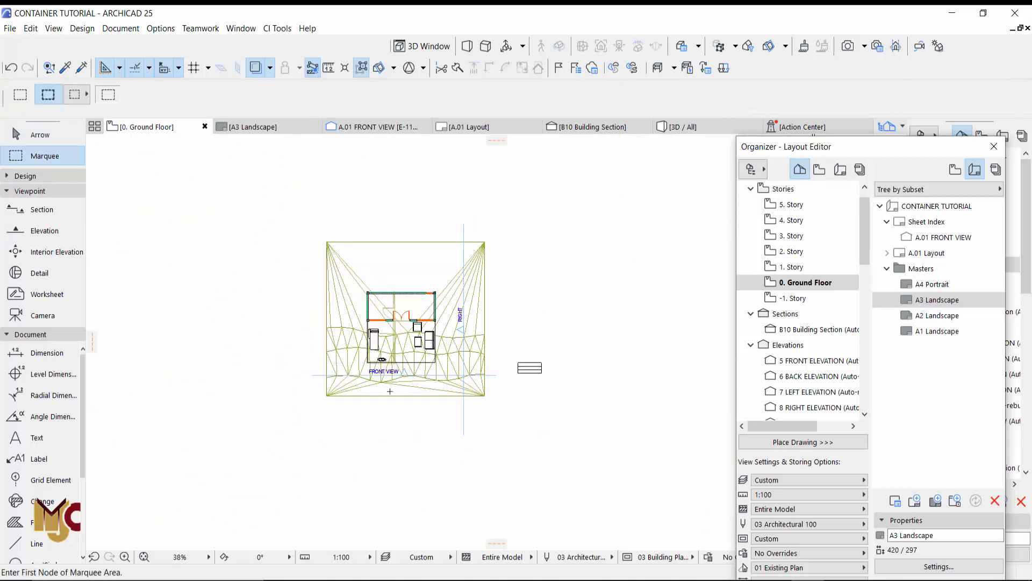
click(314, 228)
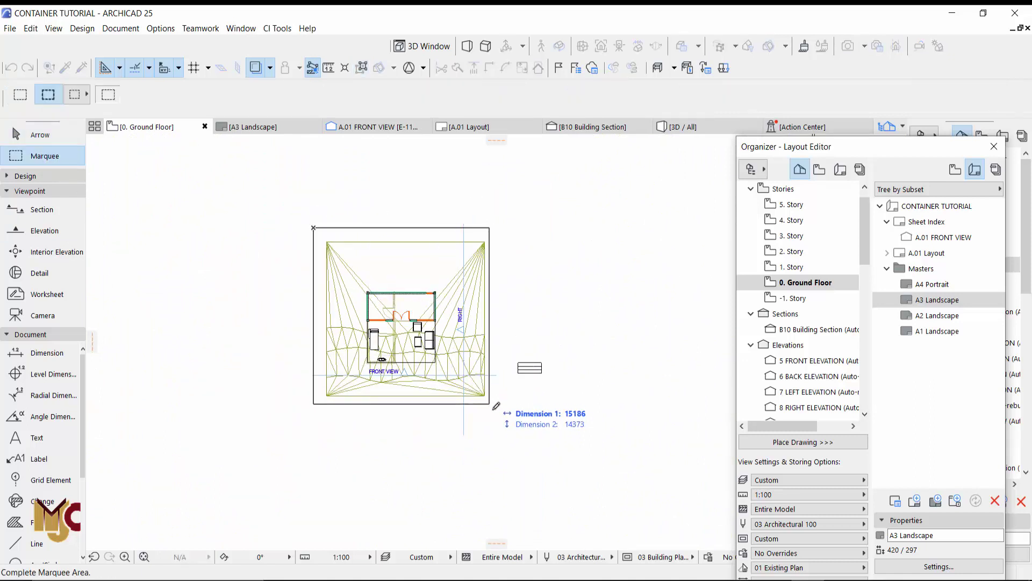
click(498, 413)
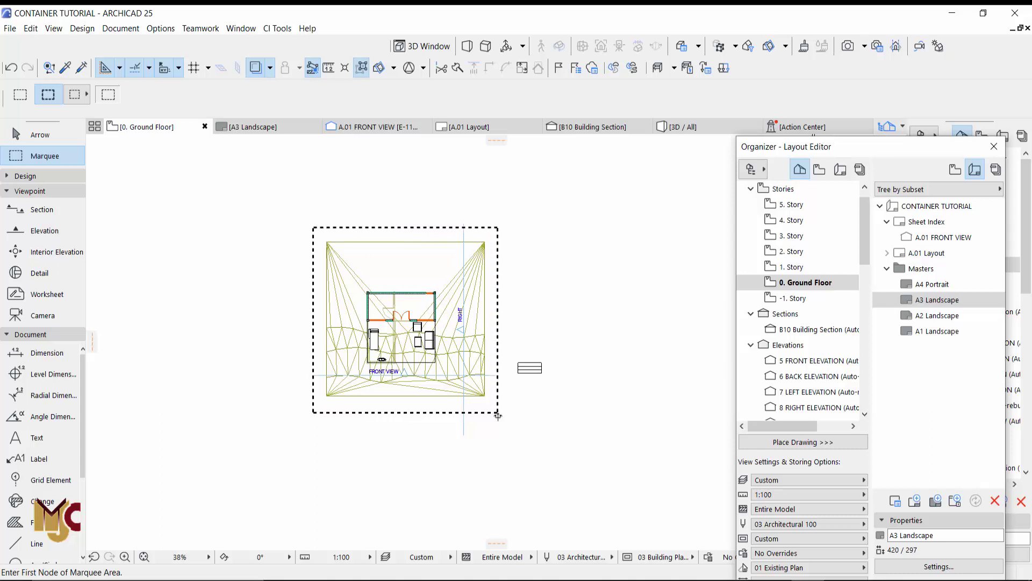
key(F5)
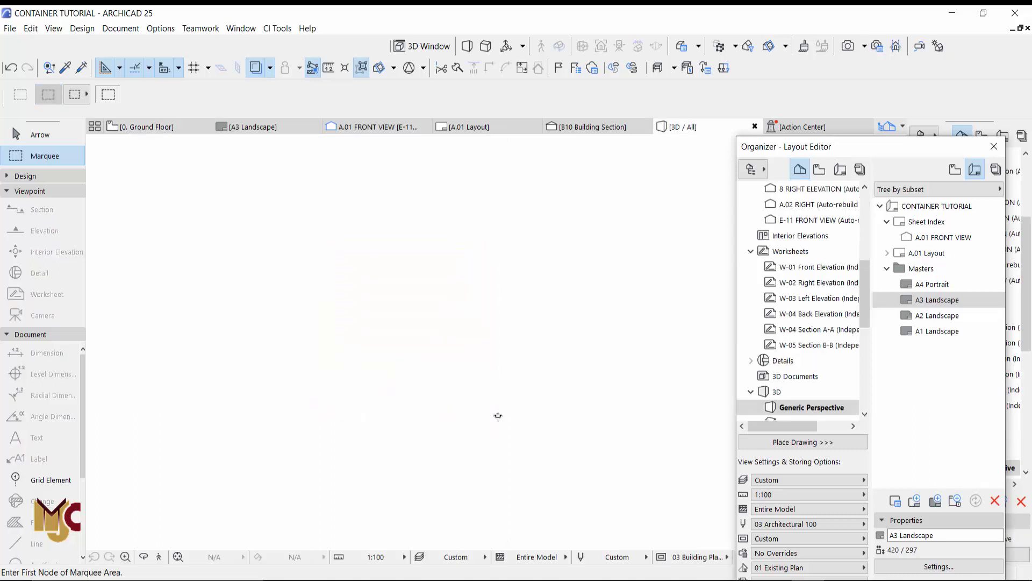
shift+middle_drag(470, 423, 519, 409)
scroll(519, 410, up, 5)
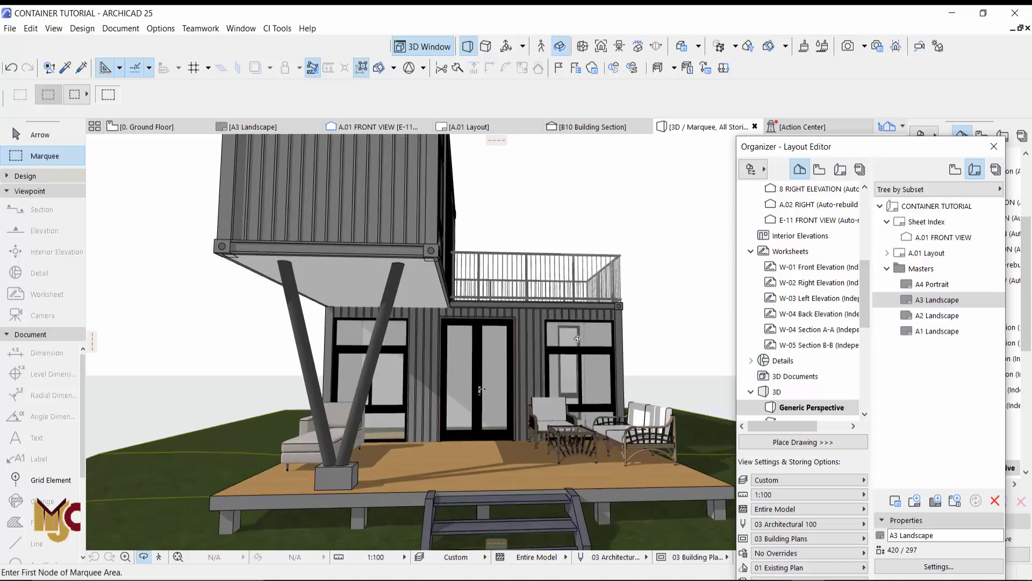
- Set the width of the ground-floor window between the double door and the sofa-side corner to 900
key(Escape)
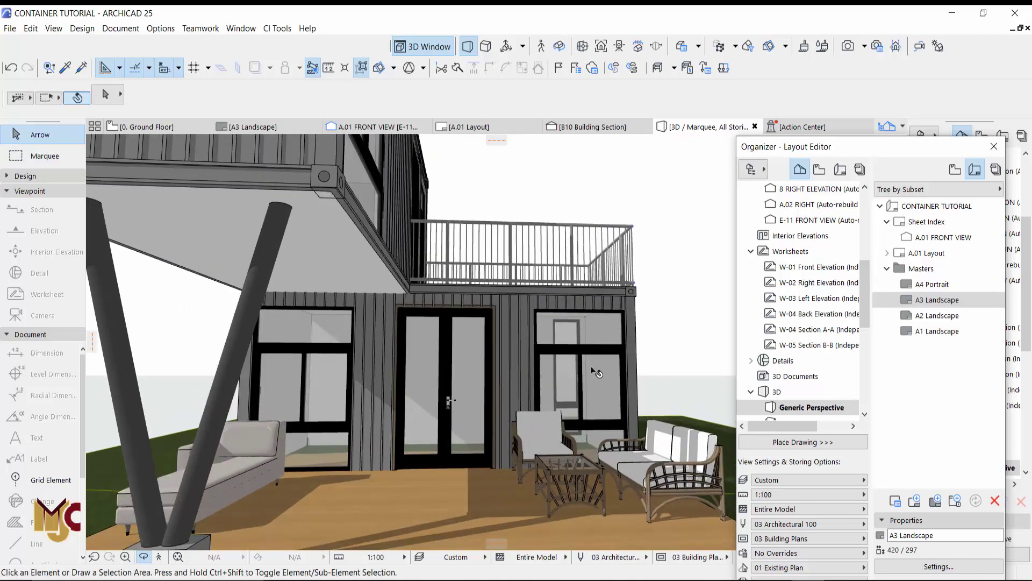
click(618, 352)
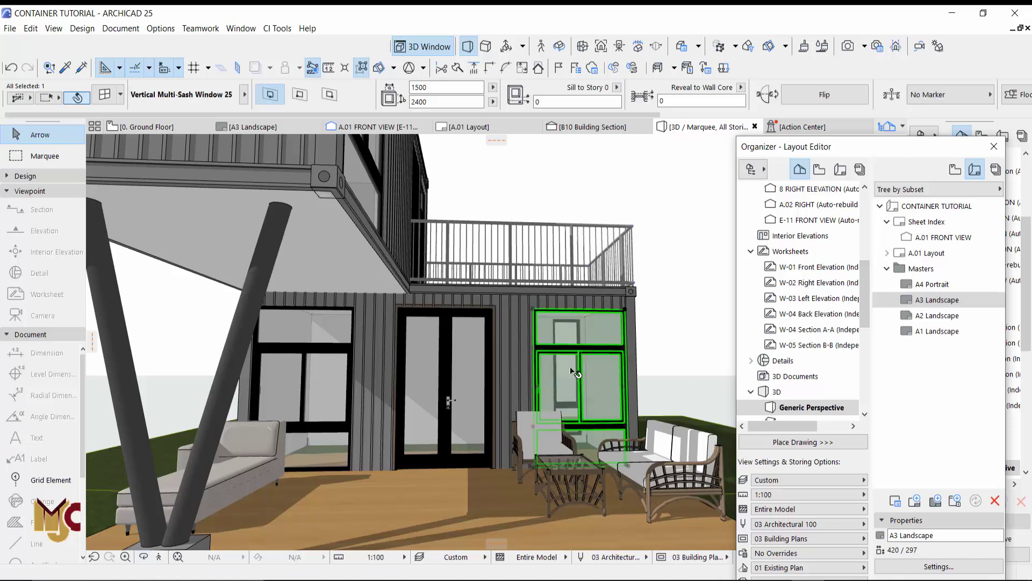
click(406, 87)
text(900)
click(426, 102)
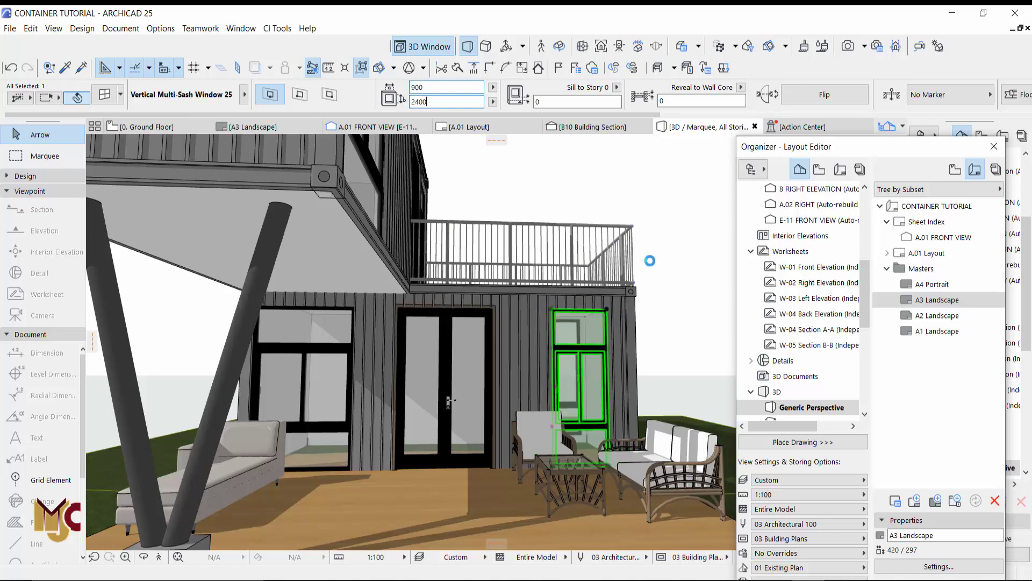
click(652, 282)
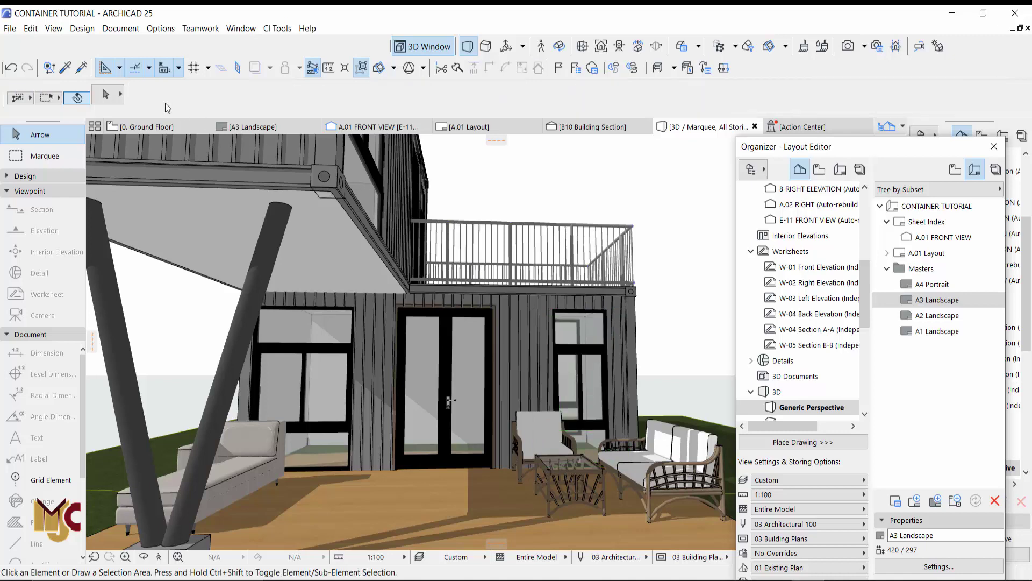
- Return to the Ground Floor plan, clear the selection, and examine the building and the title block sheets drawn beside it
click(149, 125)
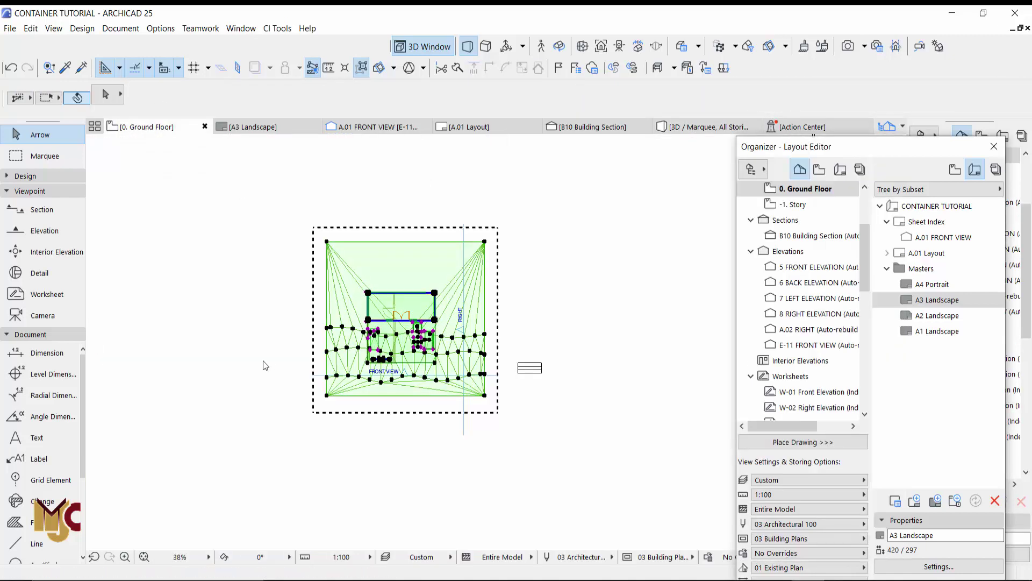
scroll(512, 342, down, 4)
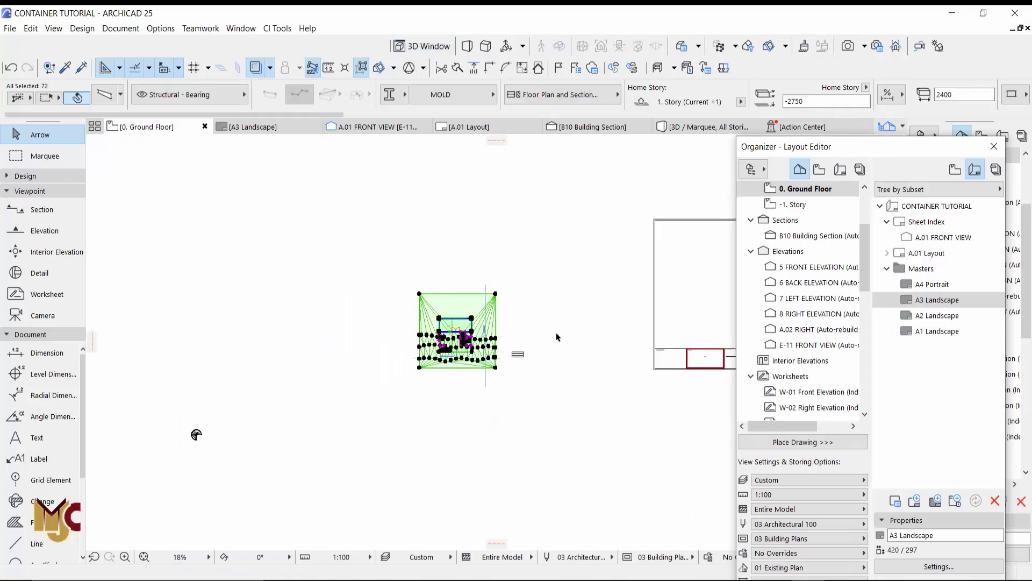
middle_drag(553, 335, 295, 348)
click(433, 319)
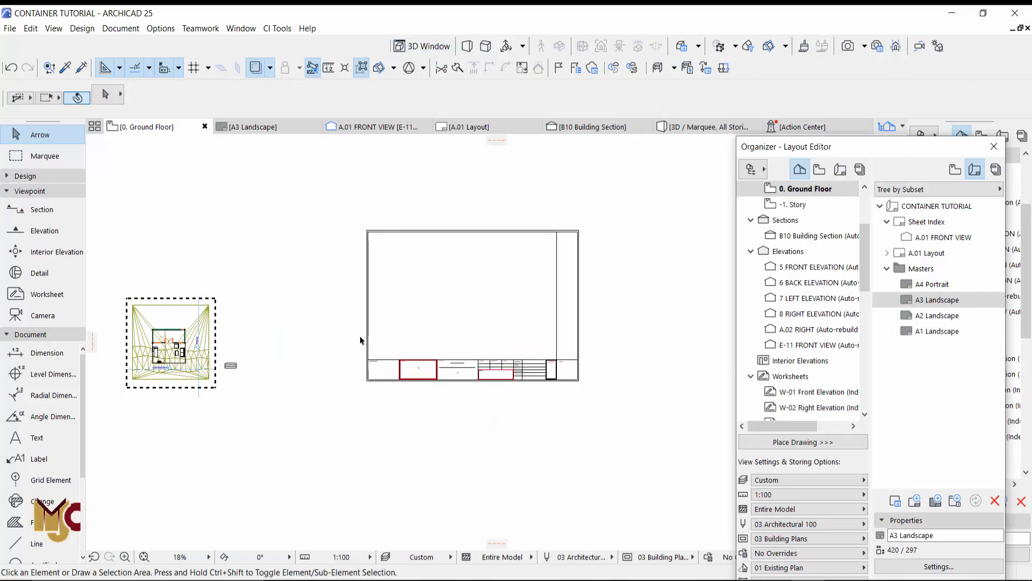
mouse_move(302, 331)
mouse_down()
mouse_move(350, 372)
mouse_move(288, 342)
mouse_move(304, 346)
mouse_up()
scroll(169, 367, up, 10)
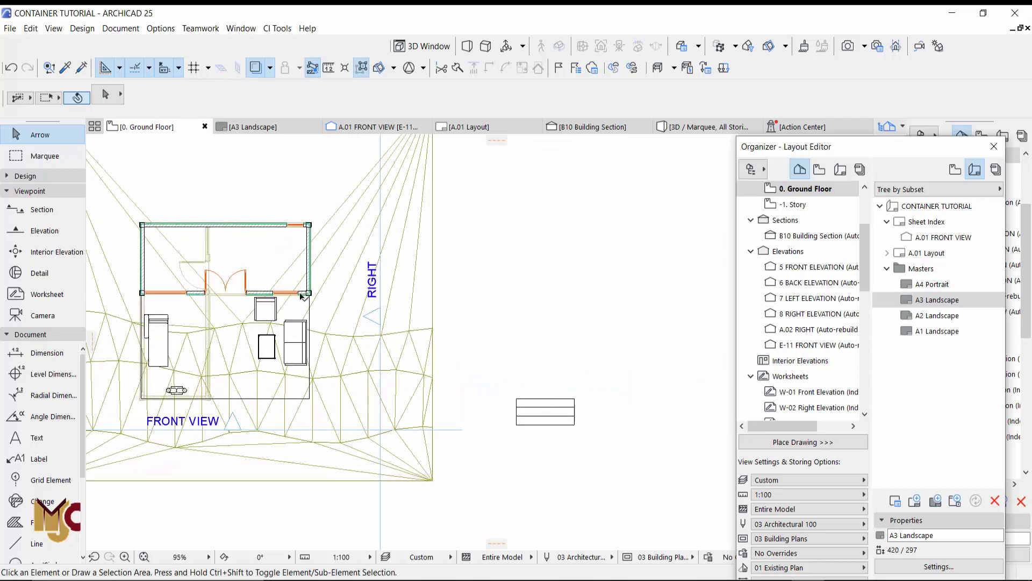
scroll(259, 322, down, 3)
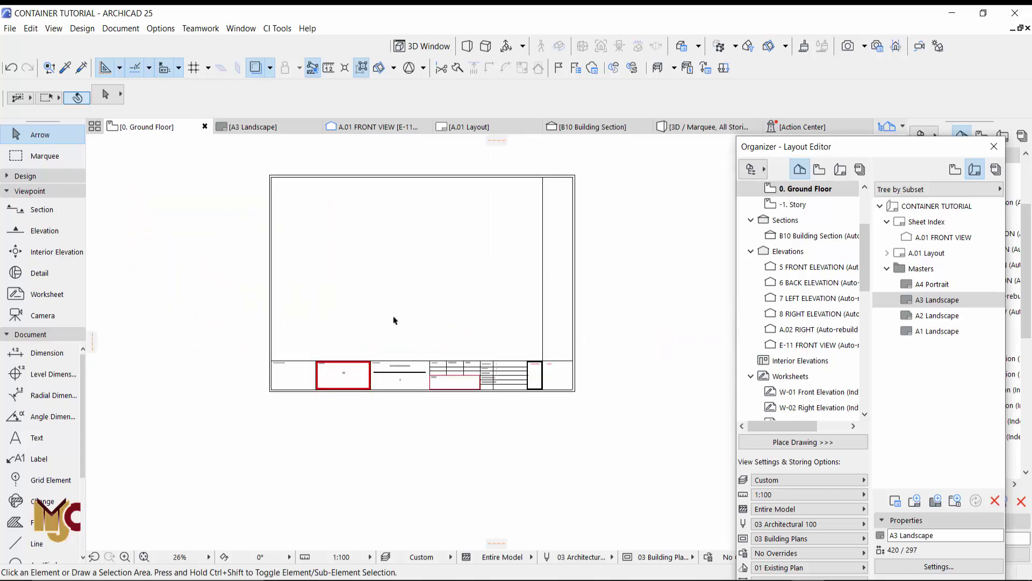
scroll(394, 320, down, 3)
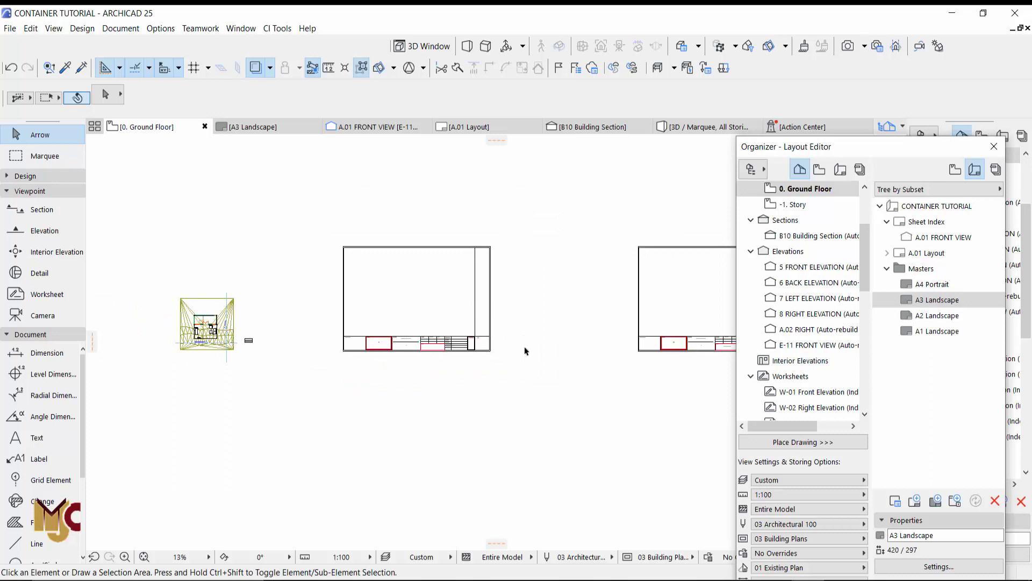
- Check the front elevation on the Sheet Index layout and the RIGHT VIEW drawing on the A.01 layout for the window change
double_click(938, 227)
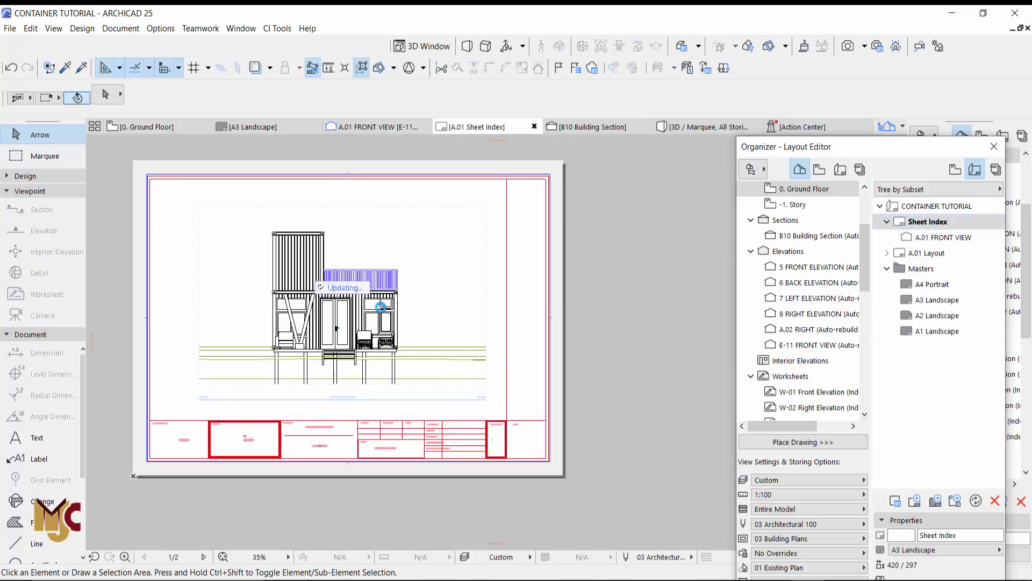
scroll(380, 308, up, 5)
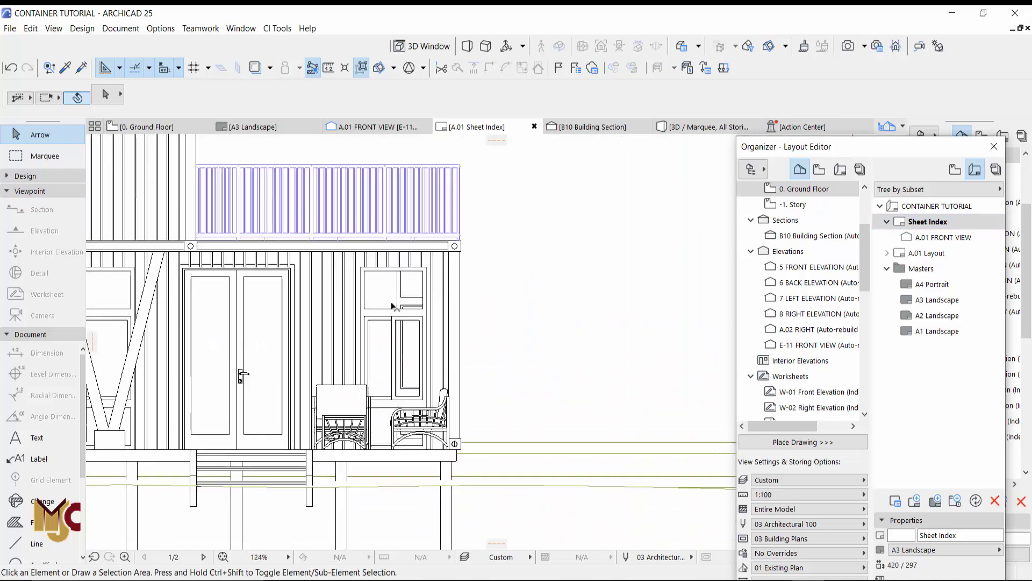
click(955, 238)
click(929, 258)
double_click(929, 254)
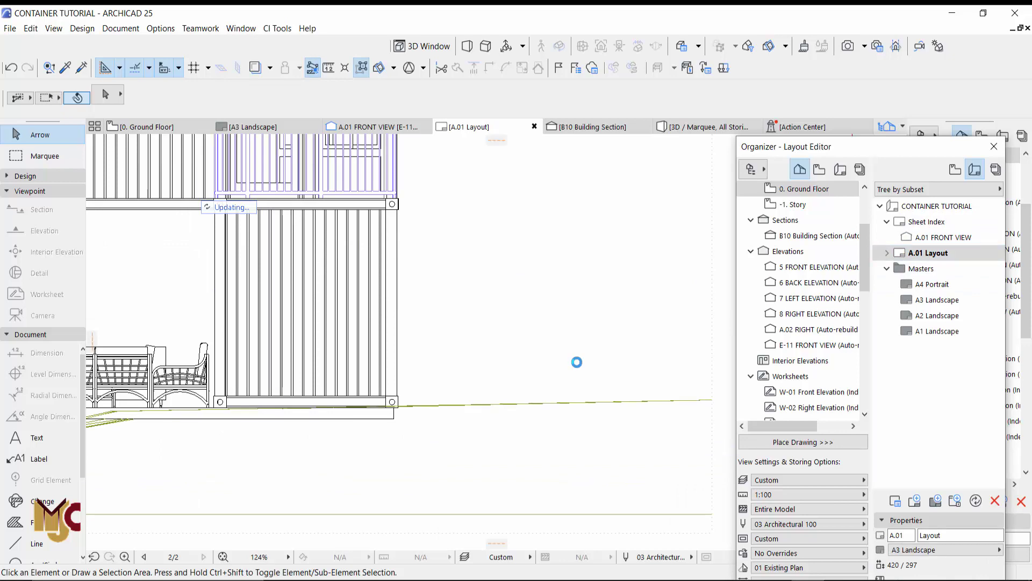
scroll(577, 361, down, 3)
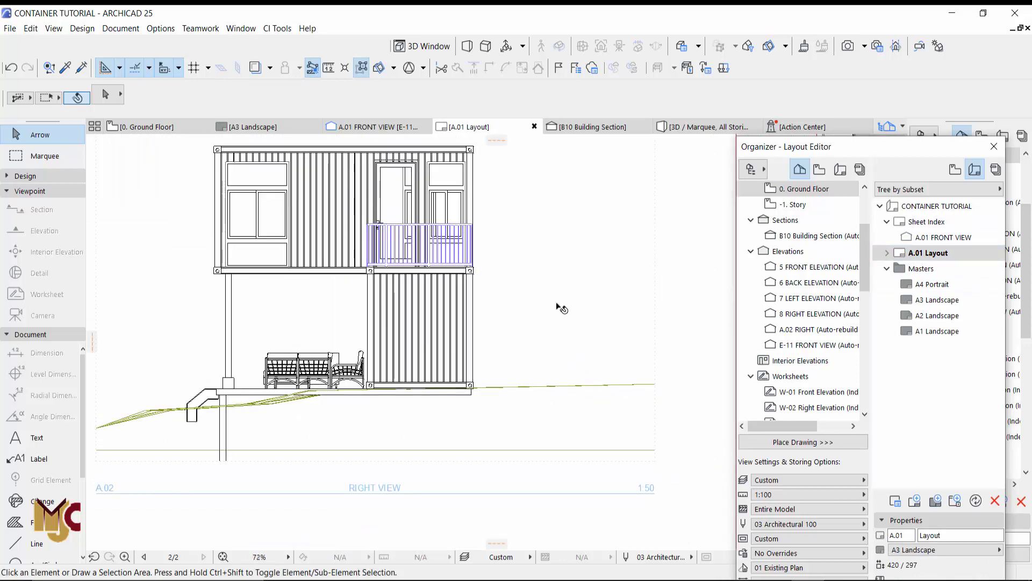
scroll(388, 370, up, 5)
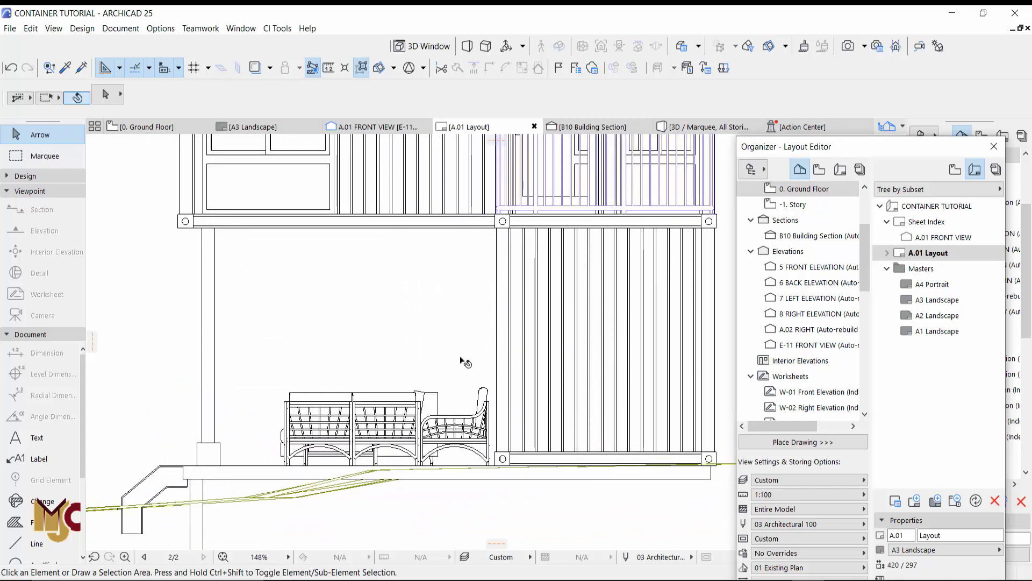
scroll(388, 371, down, 6)
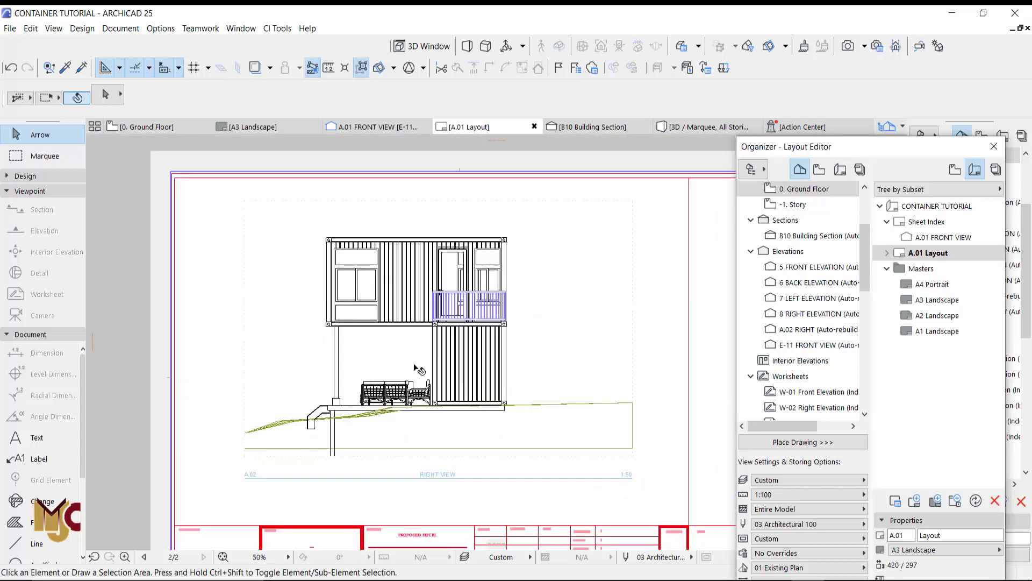
scroll(447, 365, down, 4)
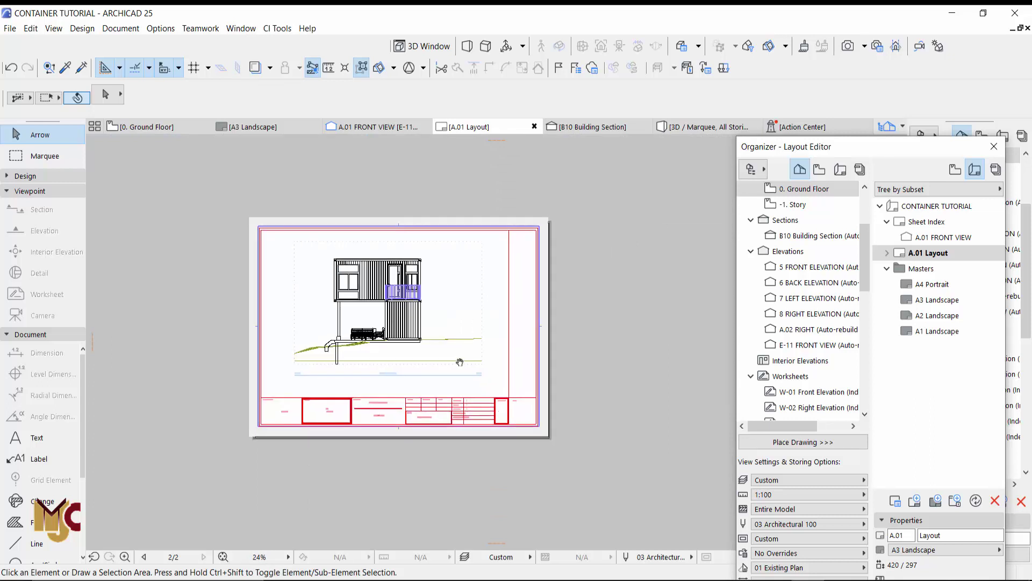
scroll(387, 330, up, 2)
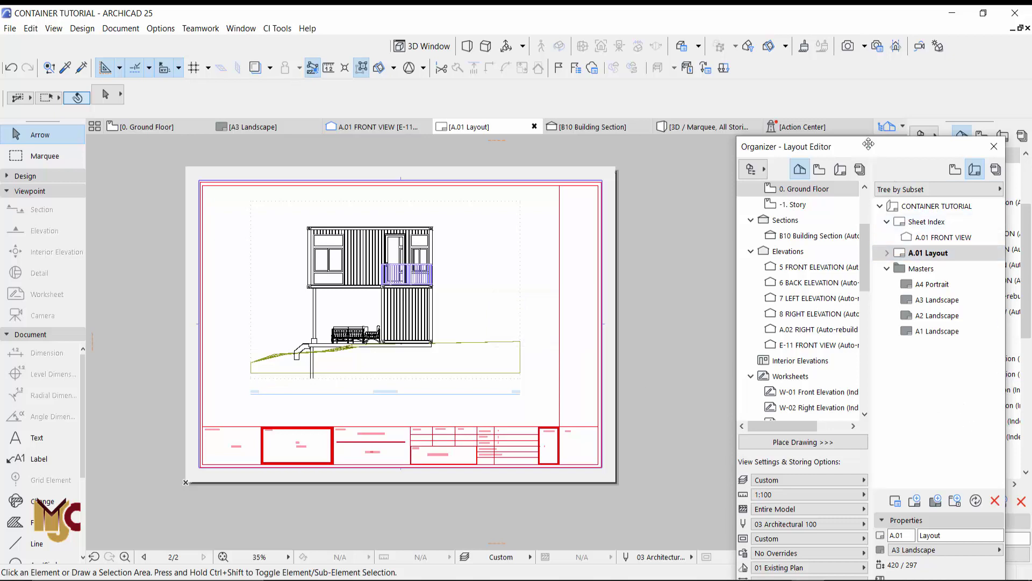
- Reopen the Ground Floor plan and place a marquee tightly around the title block sheet nearest the building
drag(868, 144, 860, 62)
double_click(800, 107)
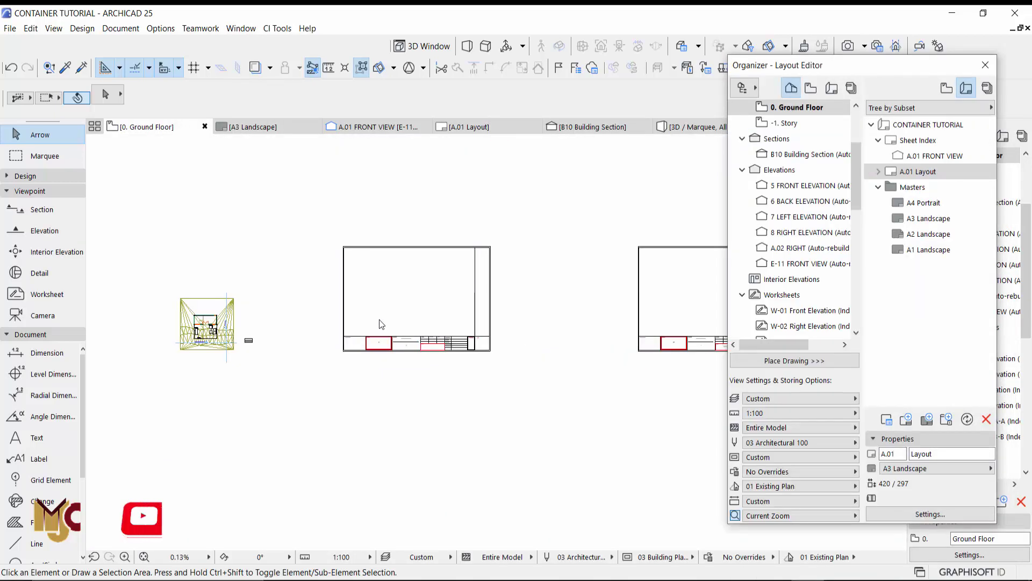
scroll(381, 324, up, 5)
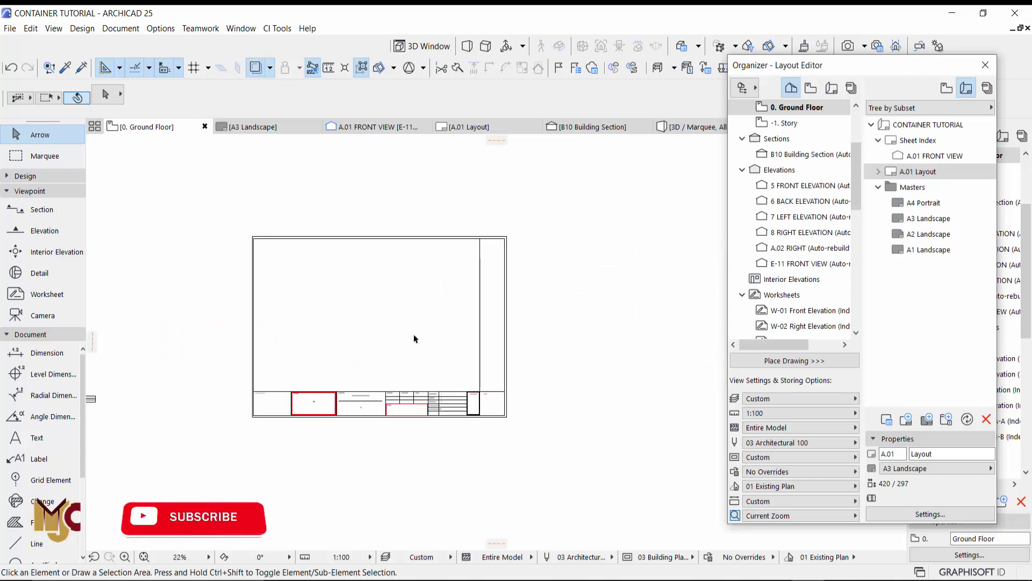
scroll(285, 389, up, 2)
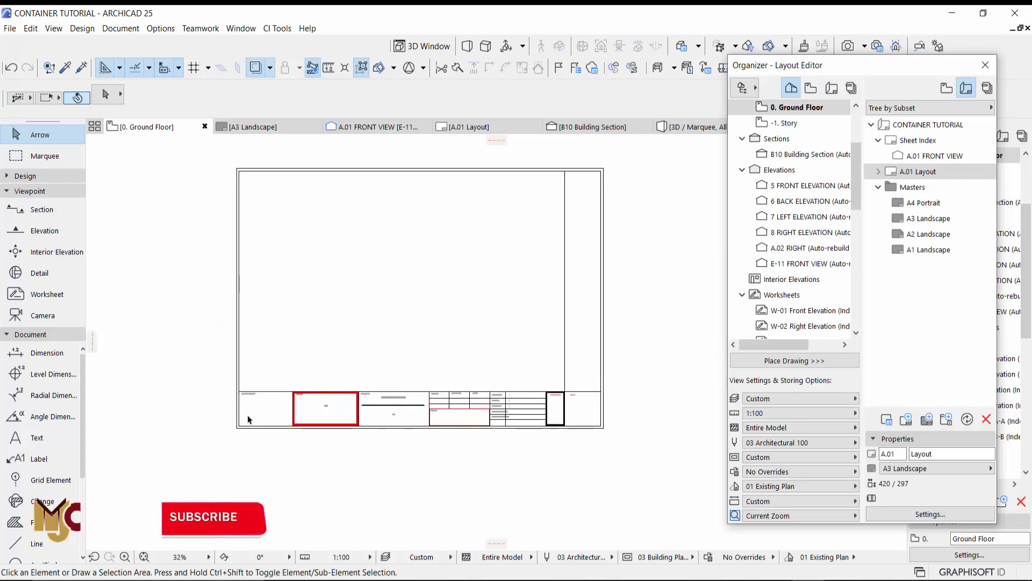
middle_drag(293, 425, 273, 446)
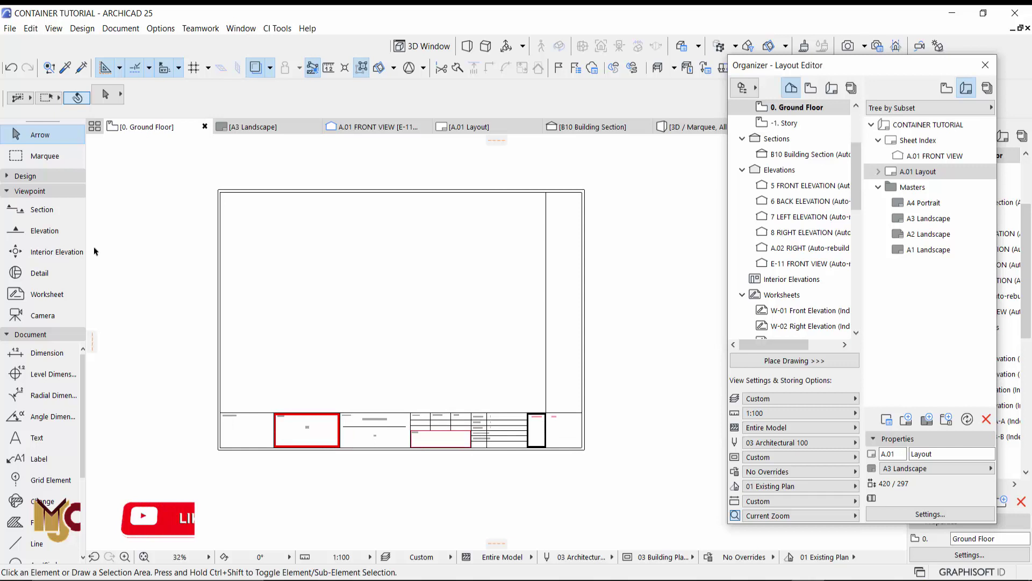
click(45, 156)
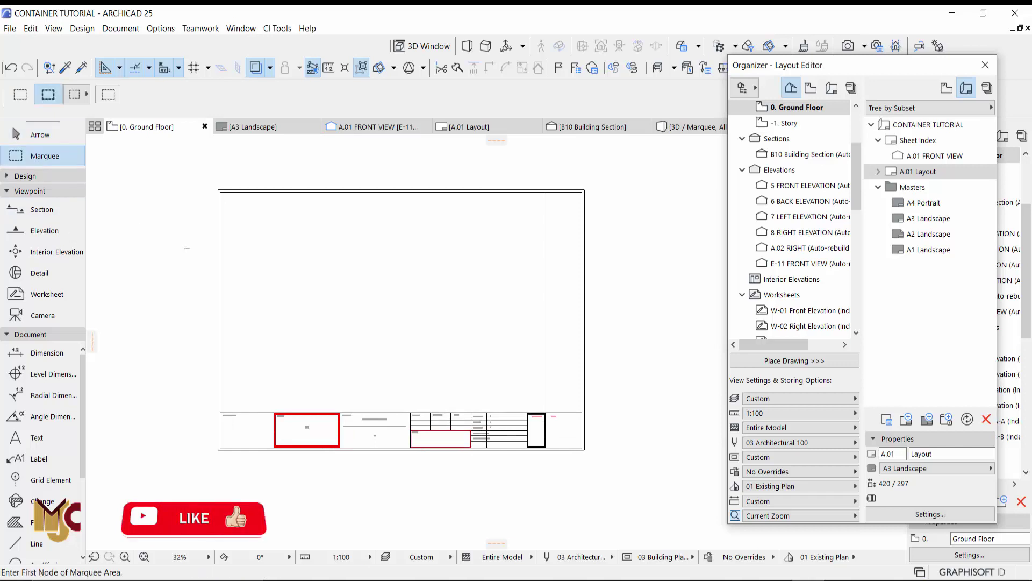
click(214, 454)
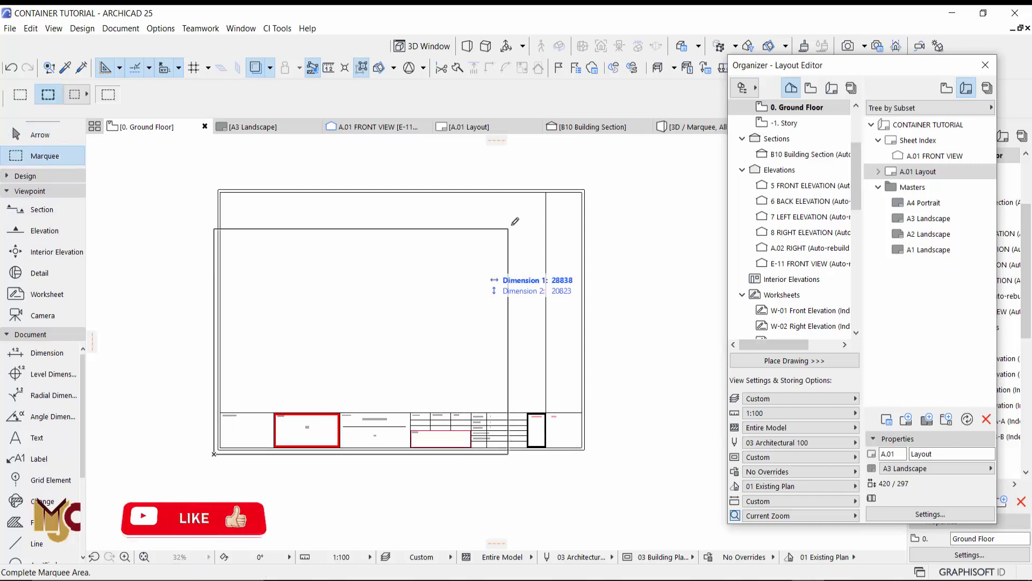
click(590, 186)
click(10, 28)
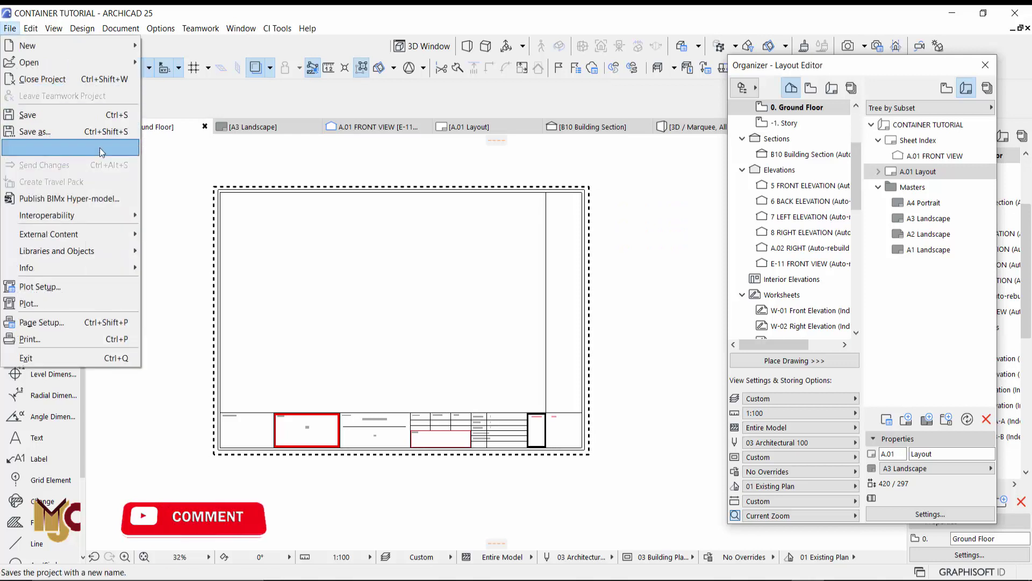
click(96, 133)
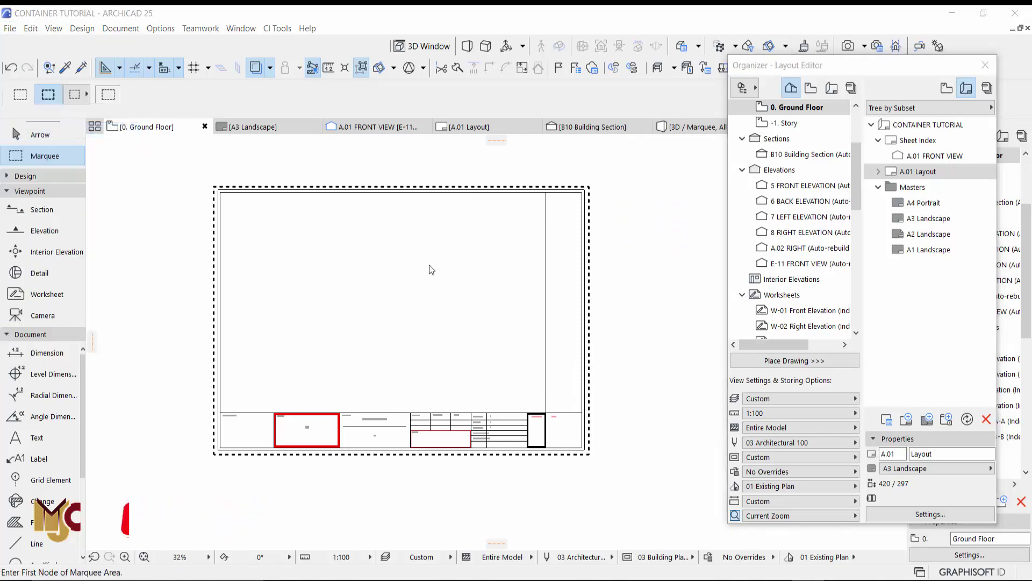
click(592, 375)
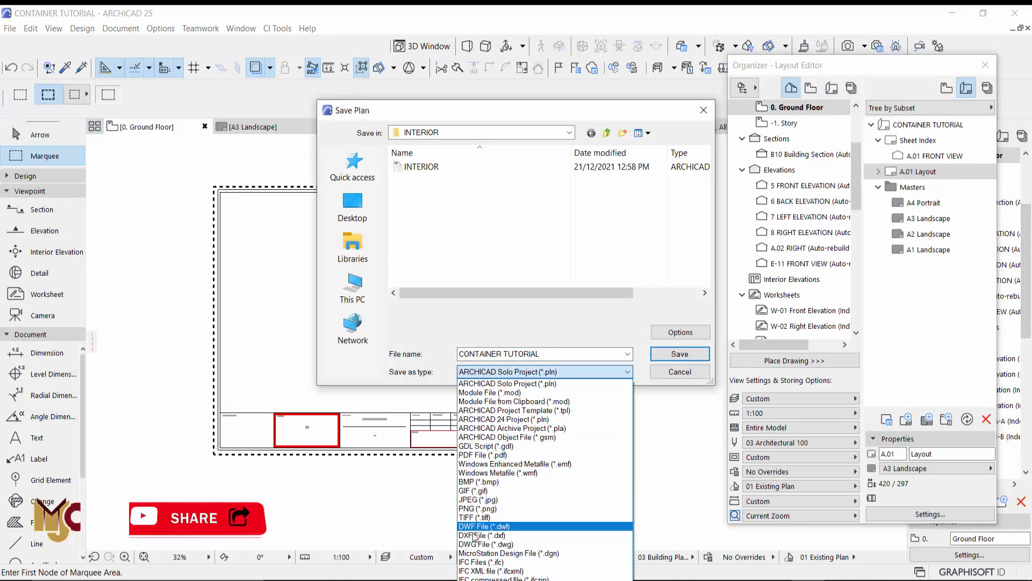
click(493, 455)
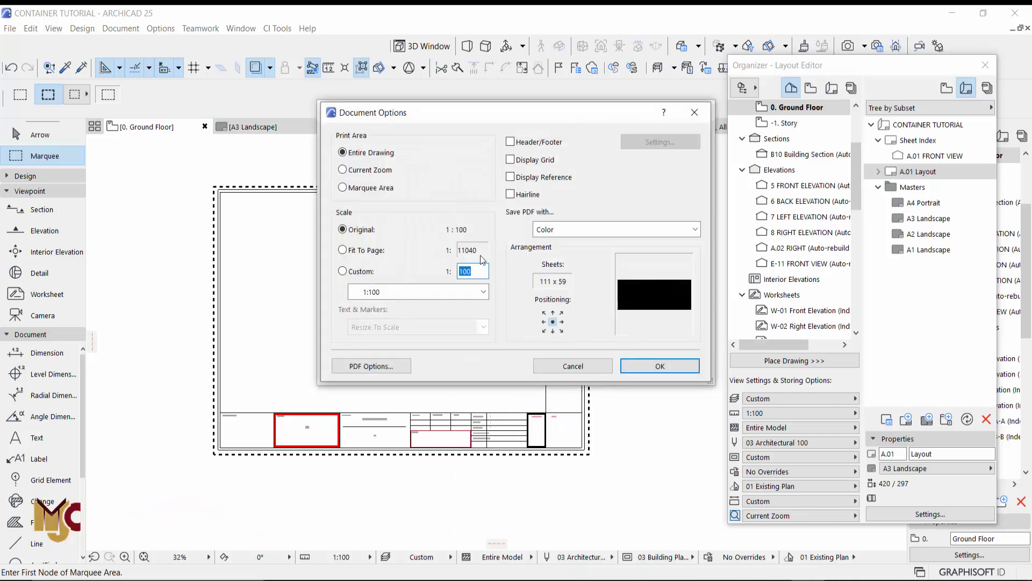
click(695, 114)
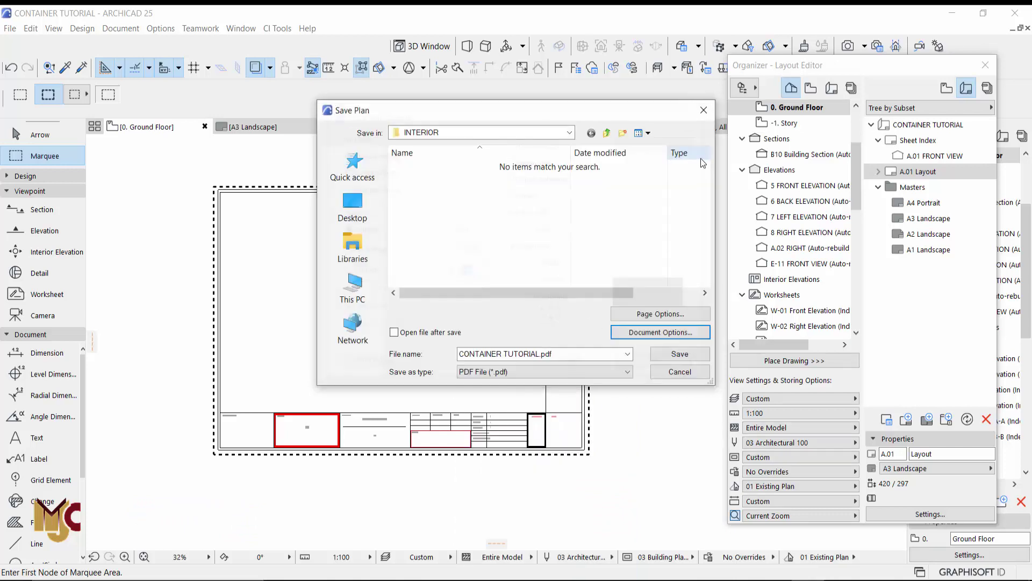
click(702, 109)
key(Escape)
key(Escape)
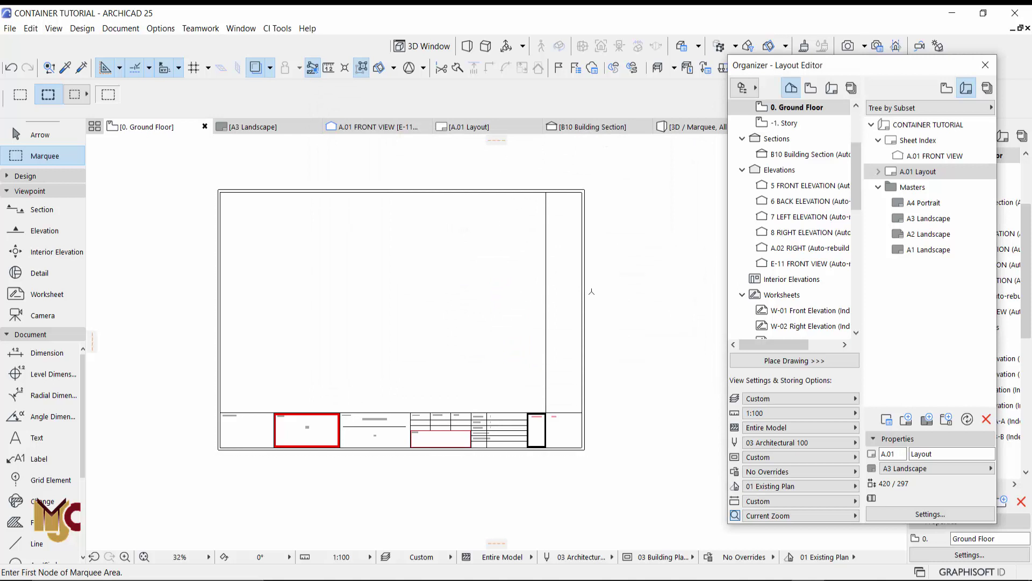
- Open the Sheet Index layout and set the Organizer to show the layout book beside the 1 - Views publisher set
scroll(617, 406, down, 2)
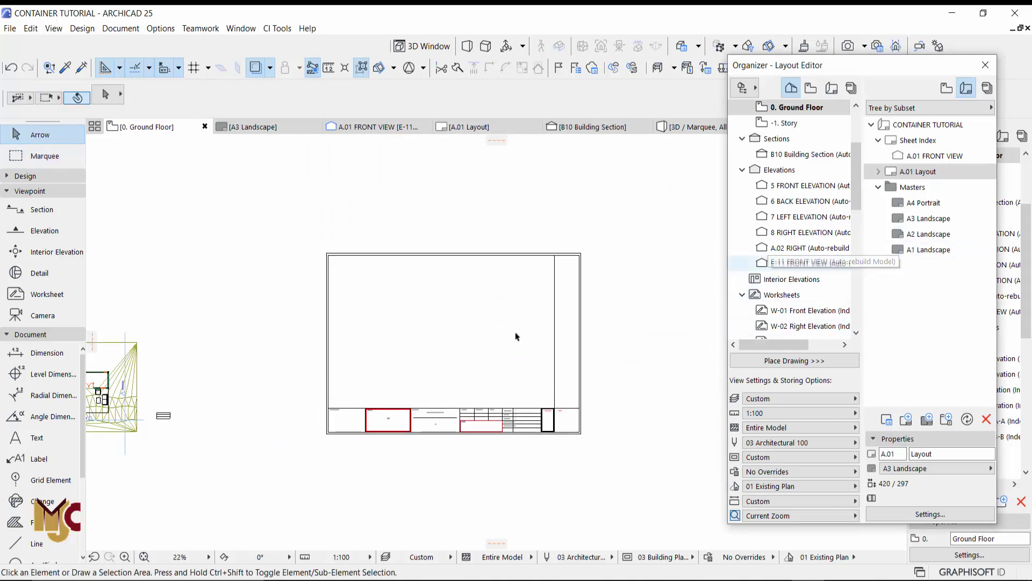
double_click(921, 141)
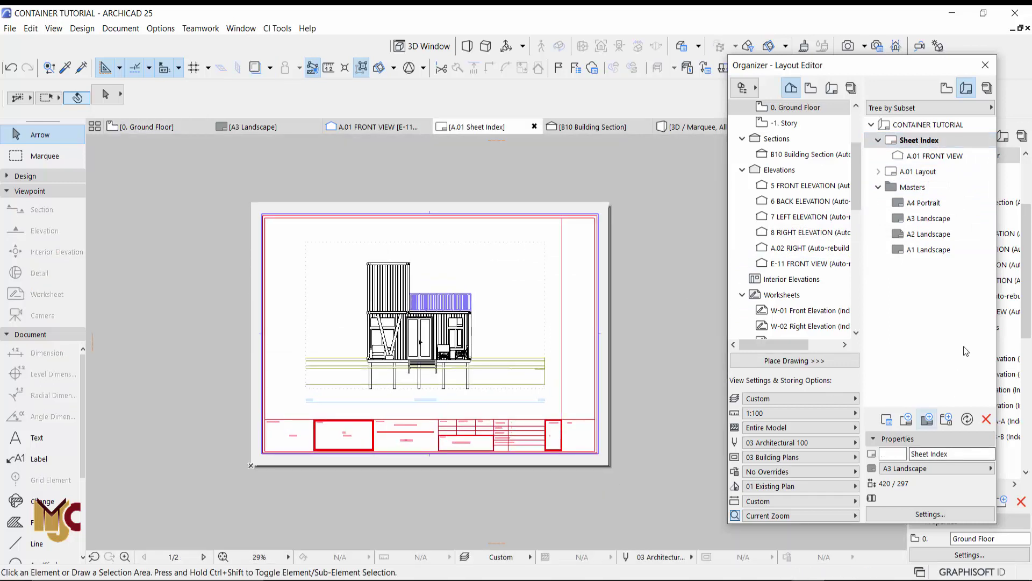
click(832, 88)
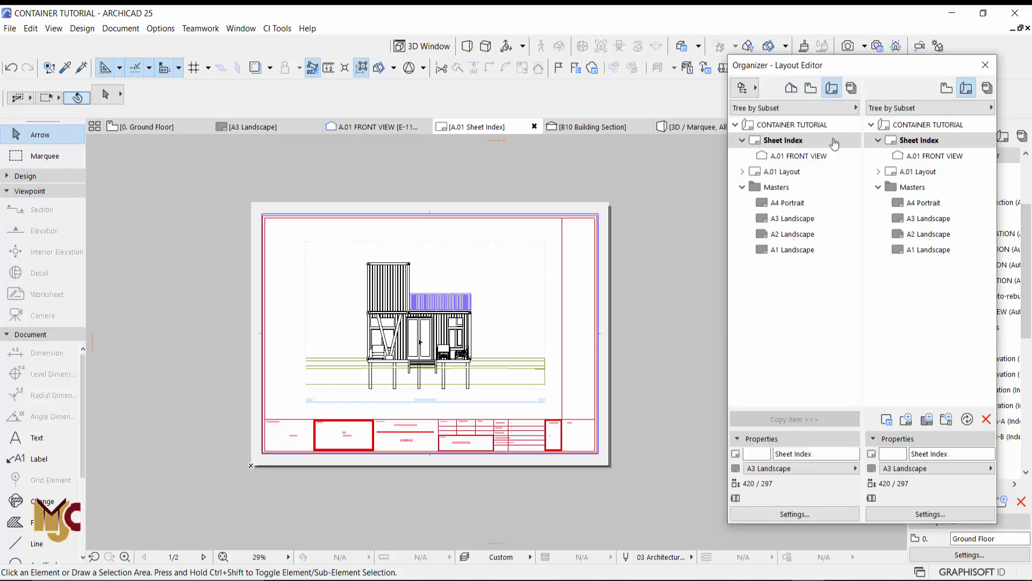
click(987, 88)
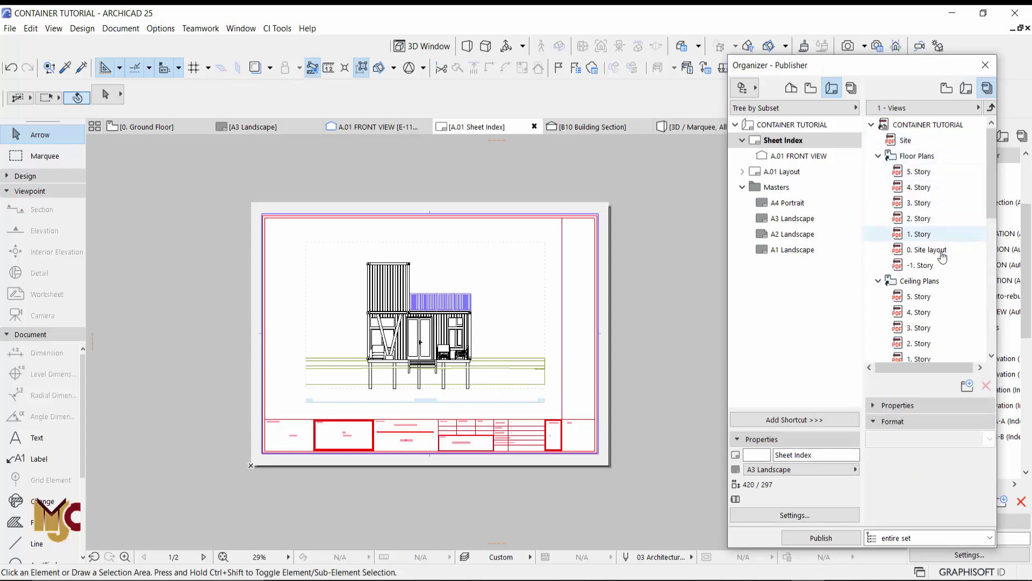
- Collapse the floor plan, ceiling plan, elevation and index folders of the 1 - Views publisher set and look over its items
click(879, 156)
click(880, 171)
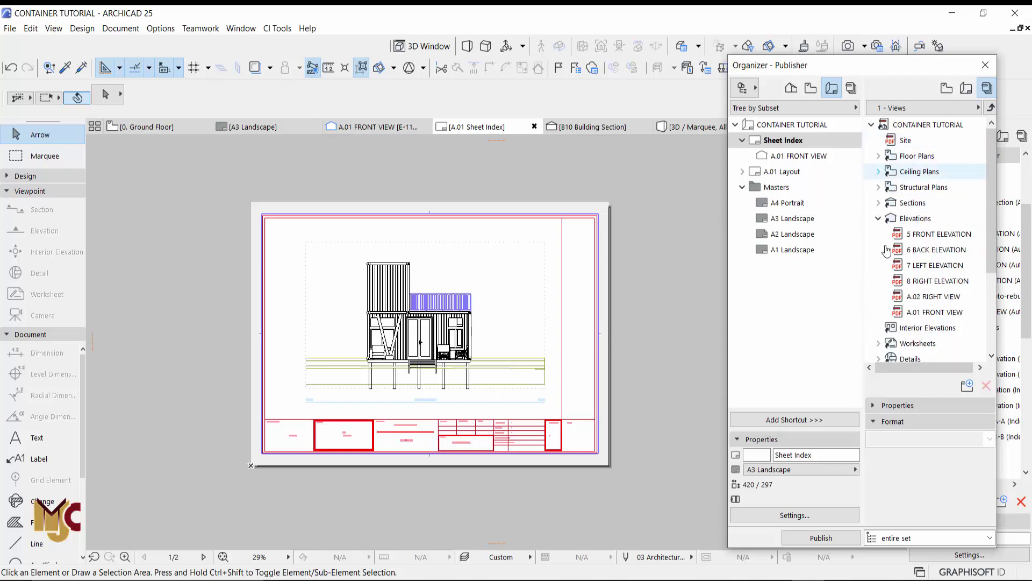
click(884, 220)
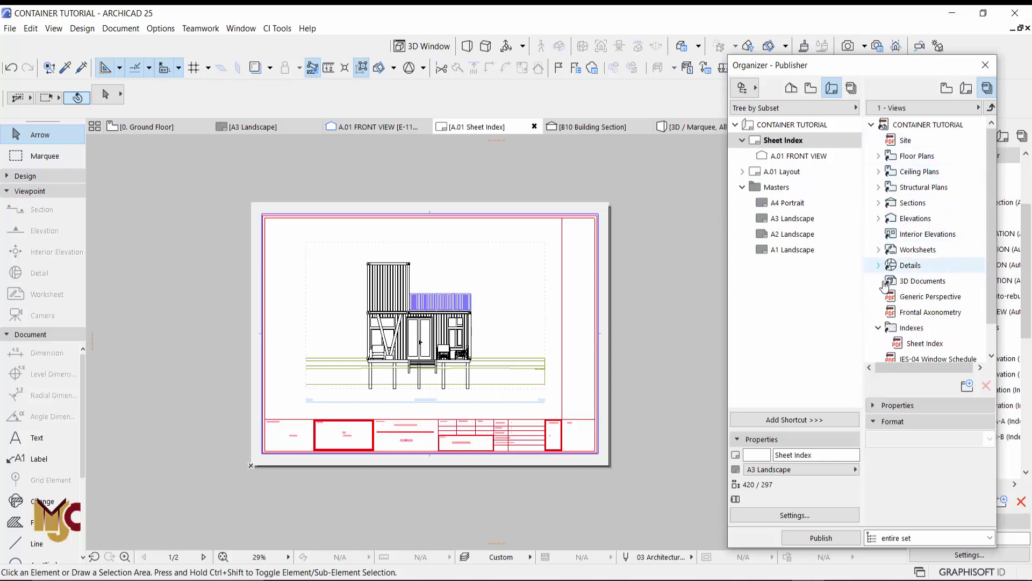
click(885, 329)
scroll(907, 264, down, 1)
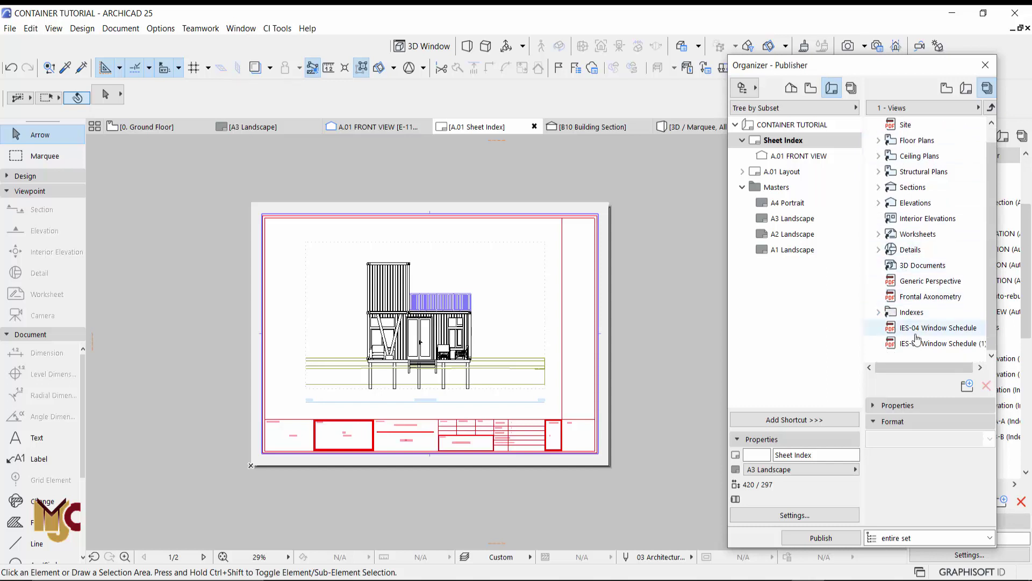
scroll(917, 182, up, 1)
- Replace the CONTAINER TUTORIAL folder in the 1 - Views publisher set with the whole layout book and expand the new folder
click(903, 140)
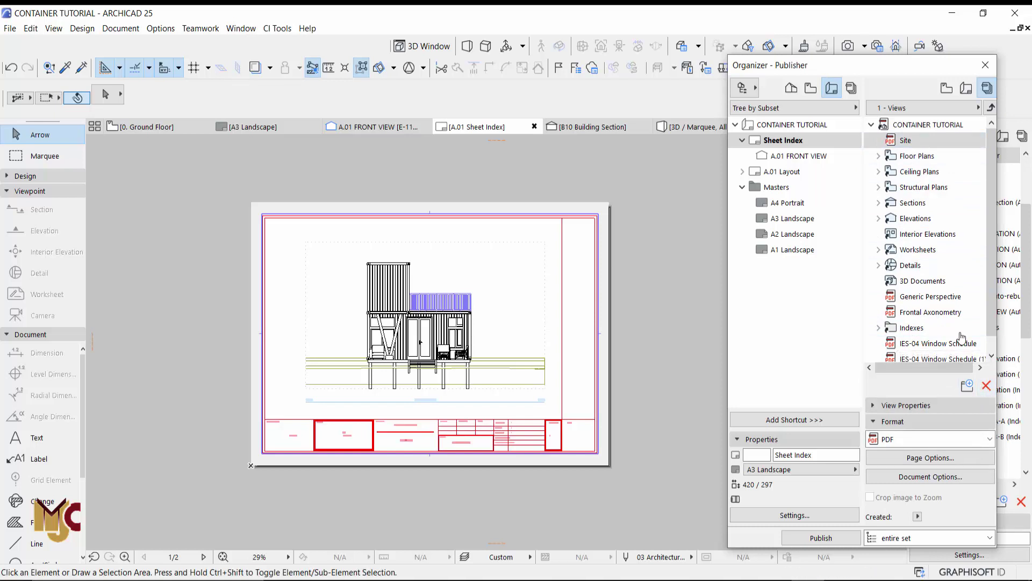
click(917, 156)
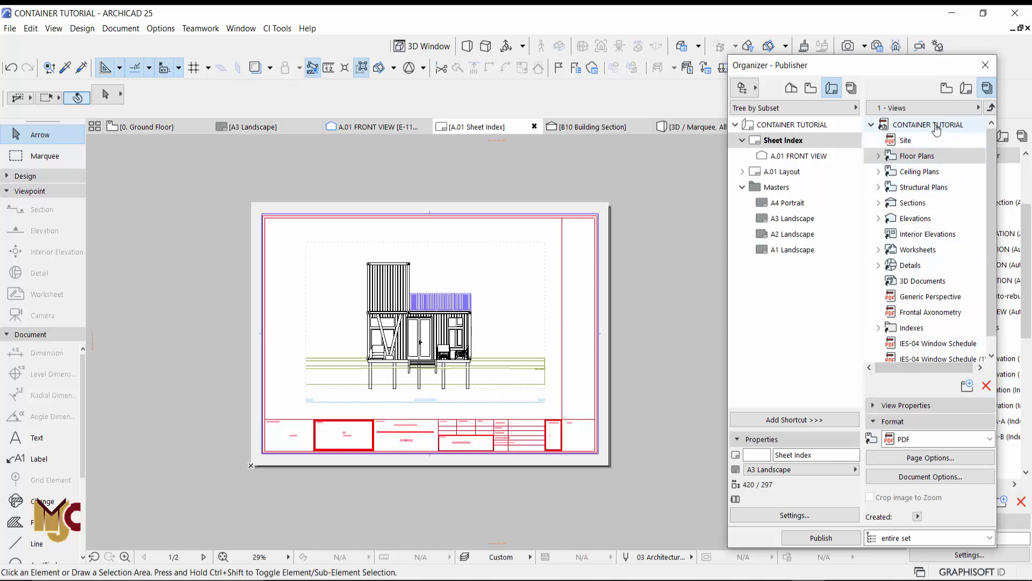
click(914, 125)
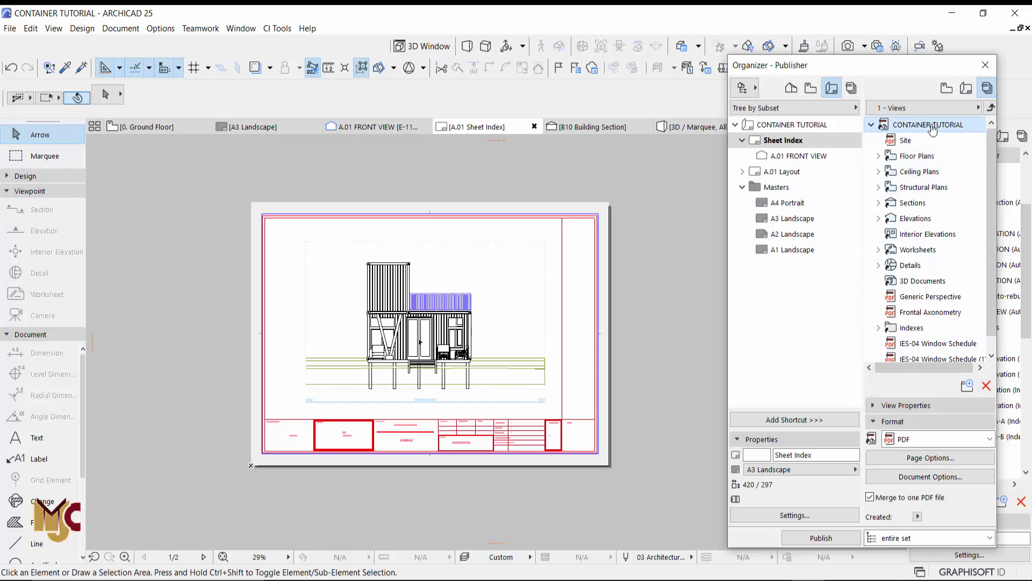
click(987, 385)
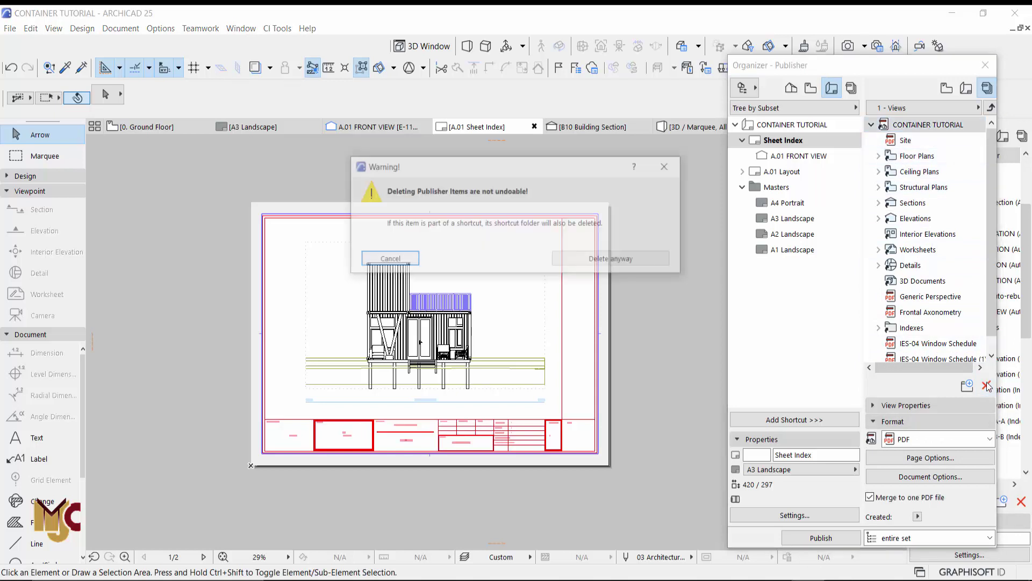
click(618, 260)
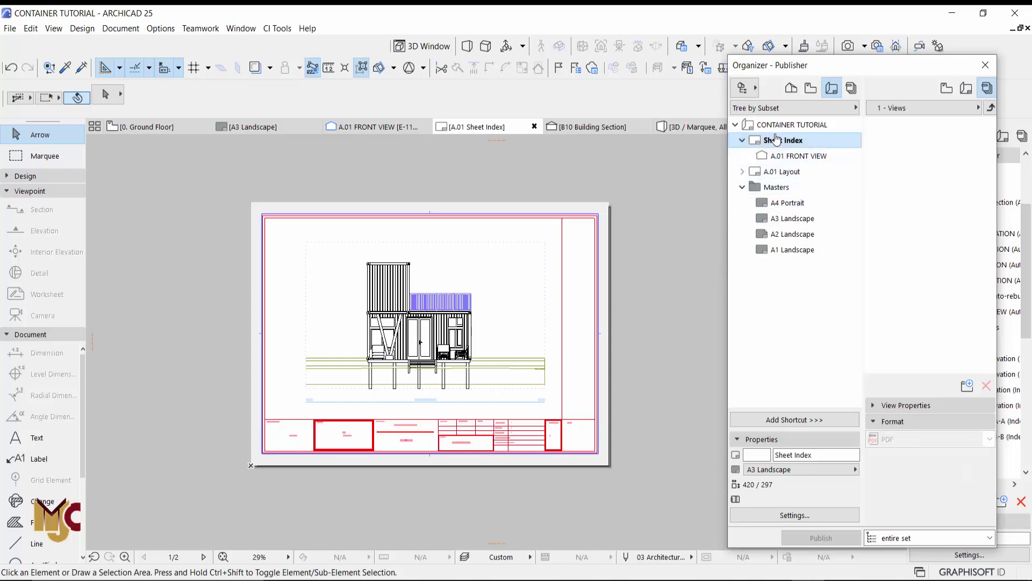
drag(769, 128, 905, 134)
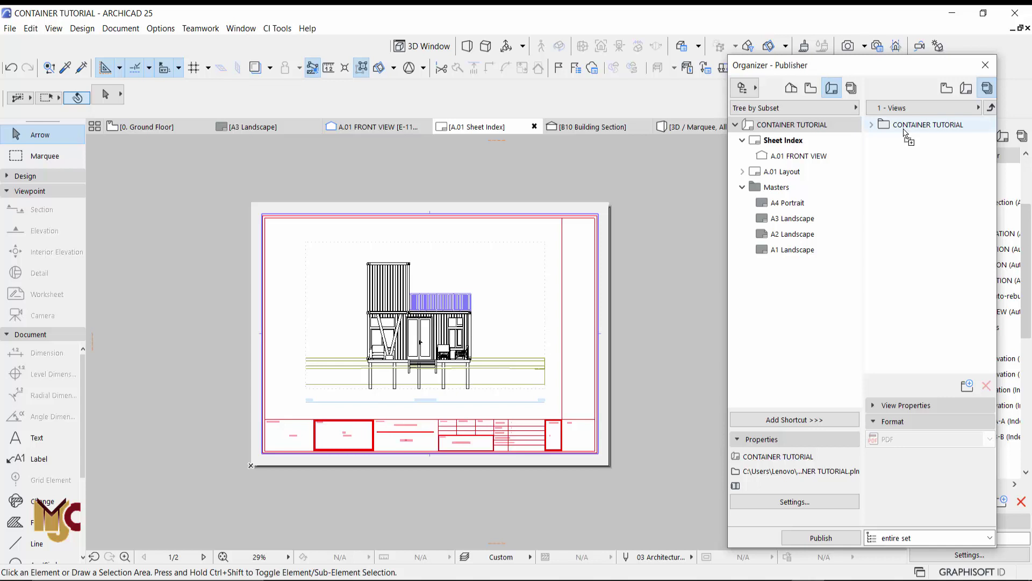
click(871, 125)
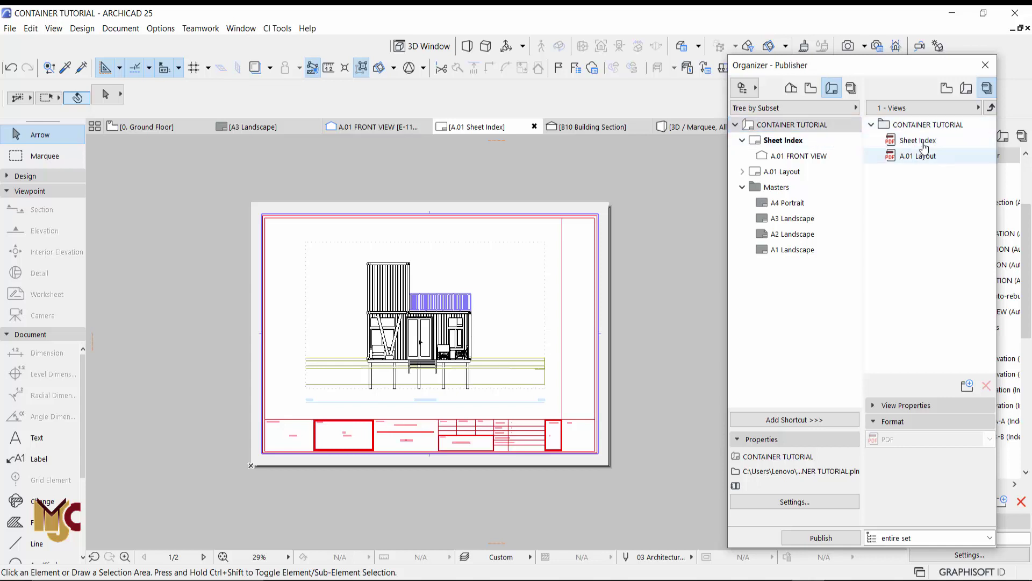
right_click(788, 140)
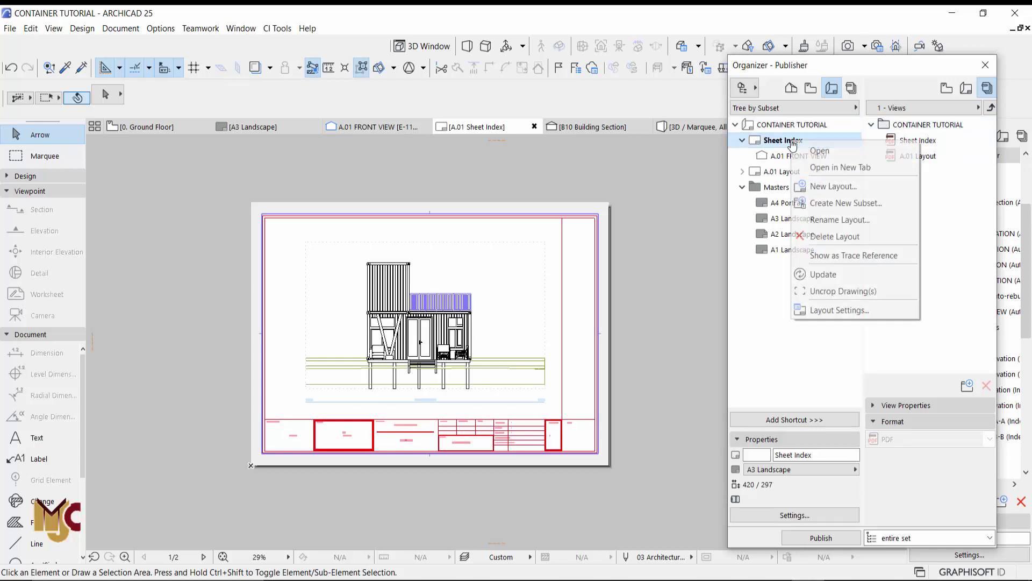
click(831, 220)
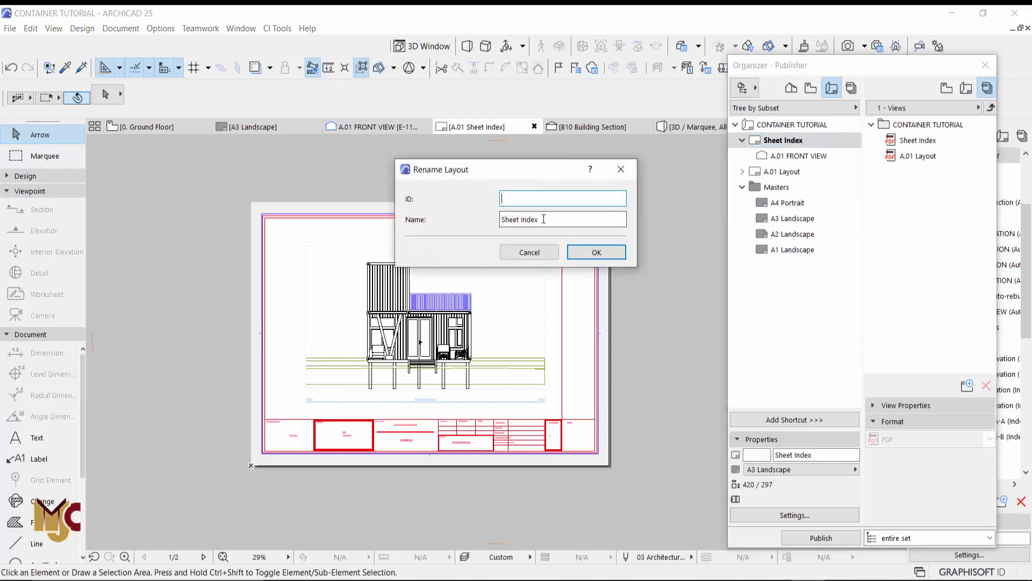
drag(541, 219, 489, 224)
click(621, 170)
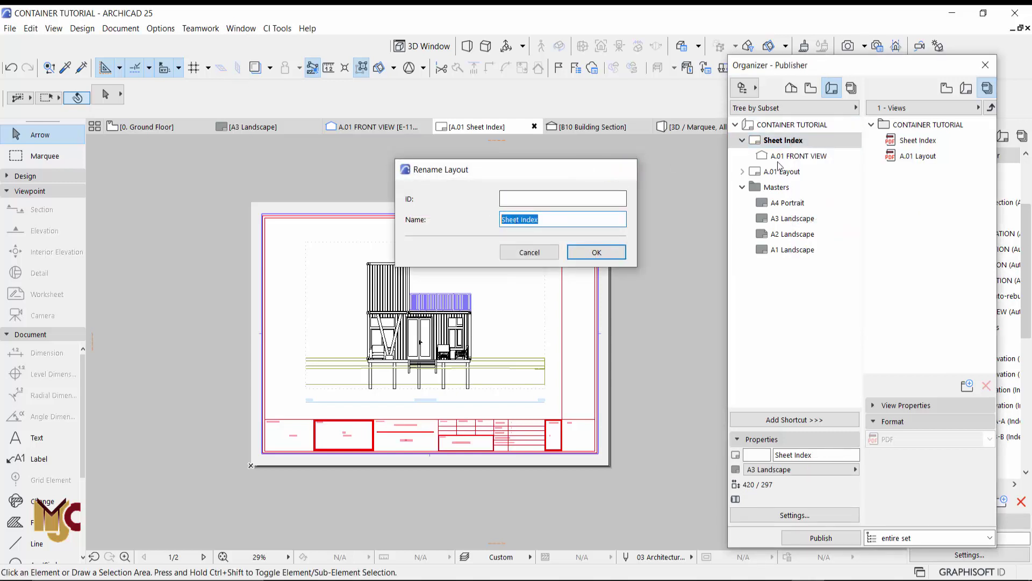
right_click(780, 160)
key(Escape)
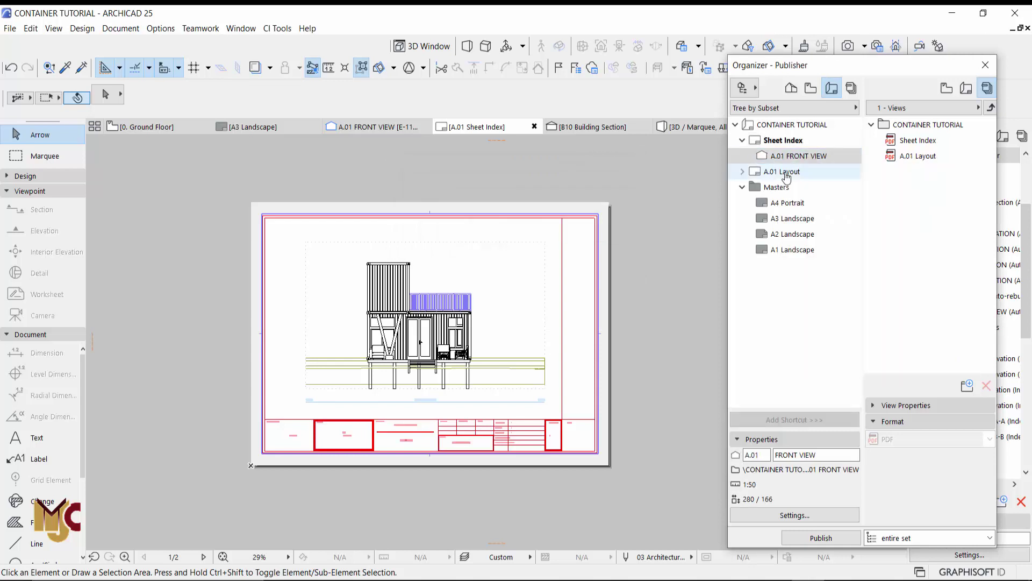
- Copy the name FRONT VIEW from the drawing placed on the Sheet Index layout, leaving the drawing's own name as it is
right_click(784, 155)
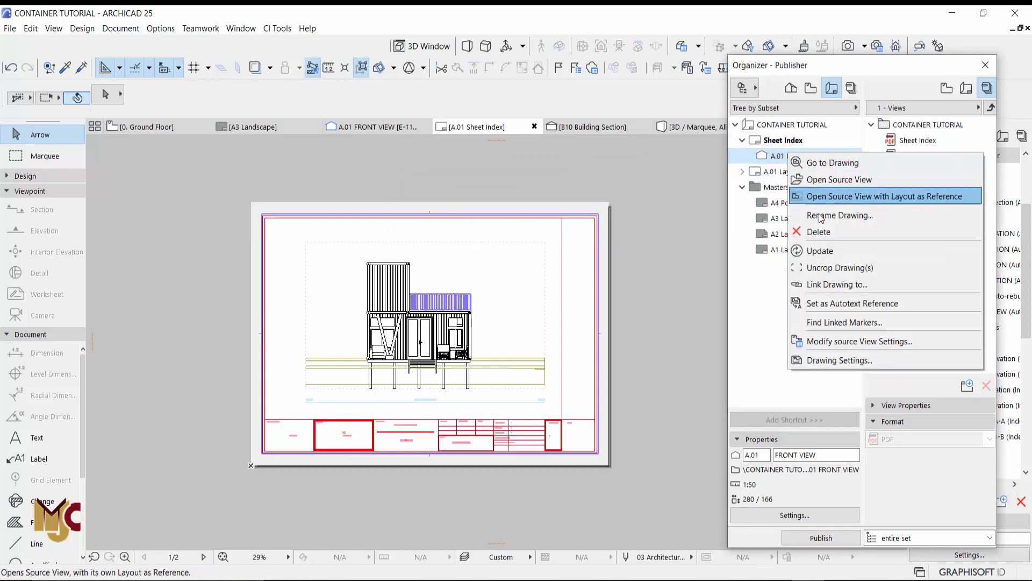
click(796, 216)
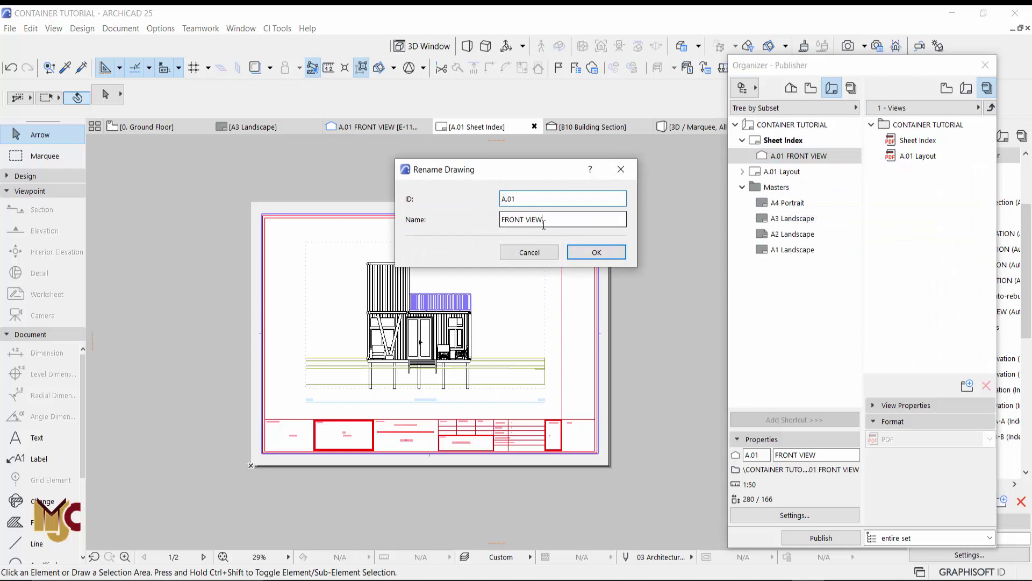
right_click(515, 221)
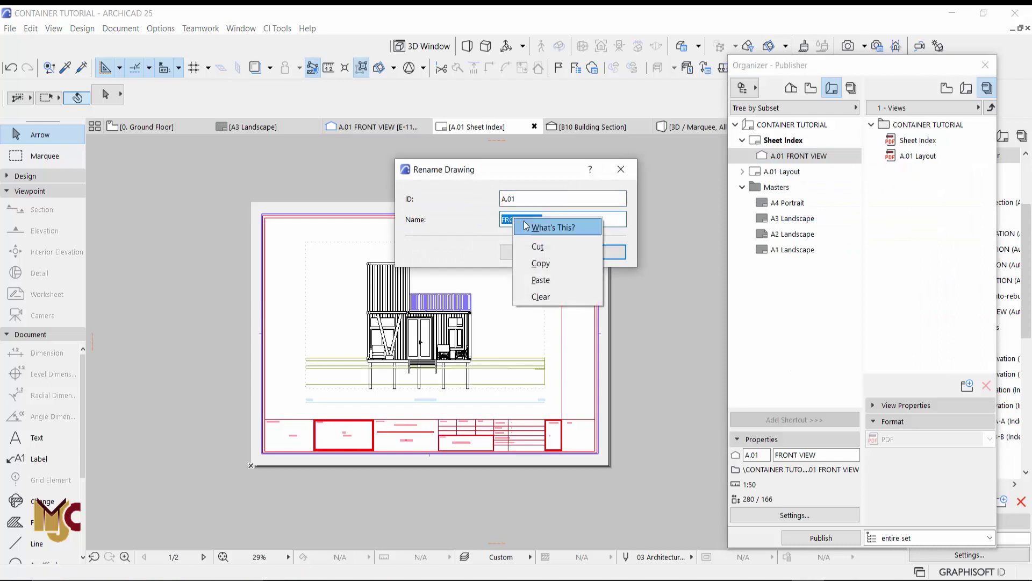
click(543, 263)
click(621, 169)
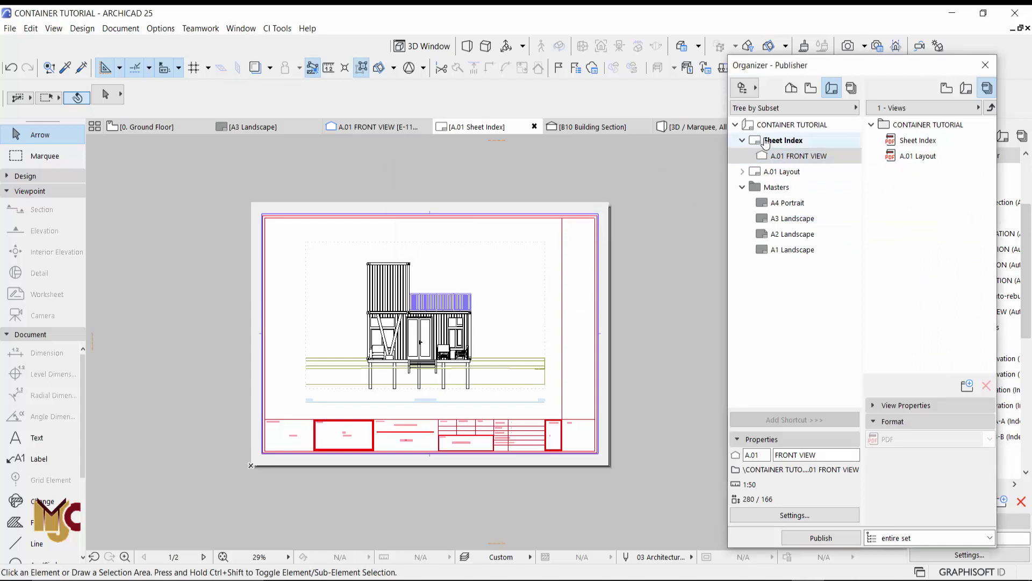
- Rename the Sheet Index layout as FRONT VIEW using the copied drawing name
right_click(767, 140)
click(809, 217)
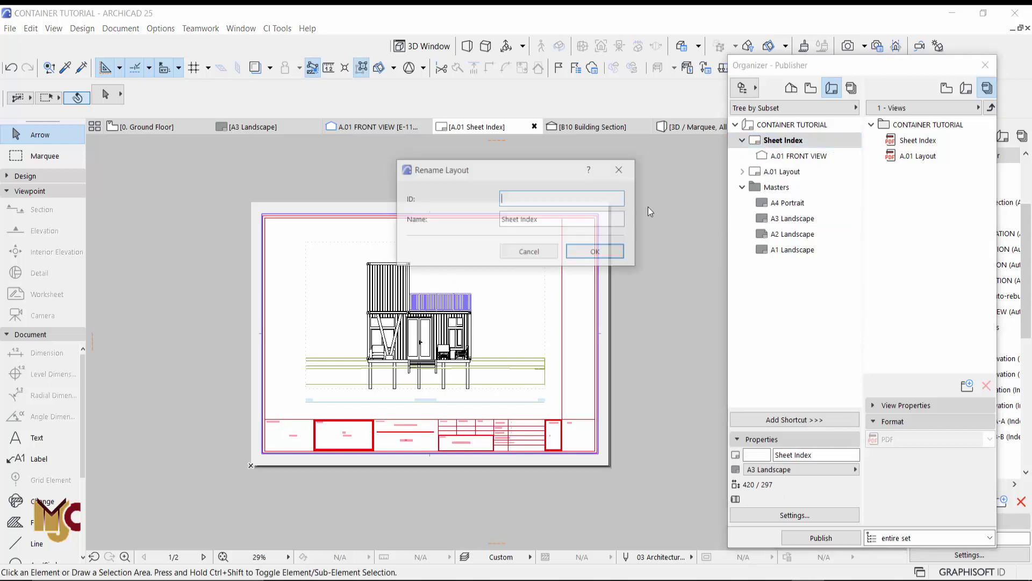
right_click(535, 220)
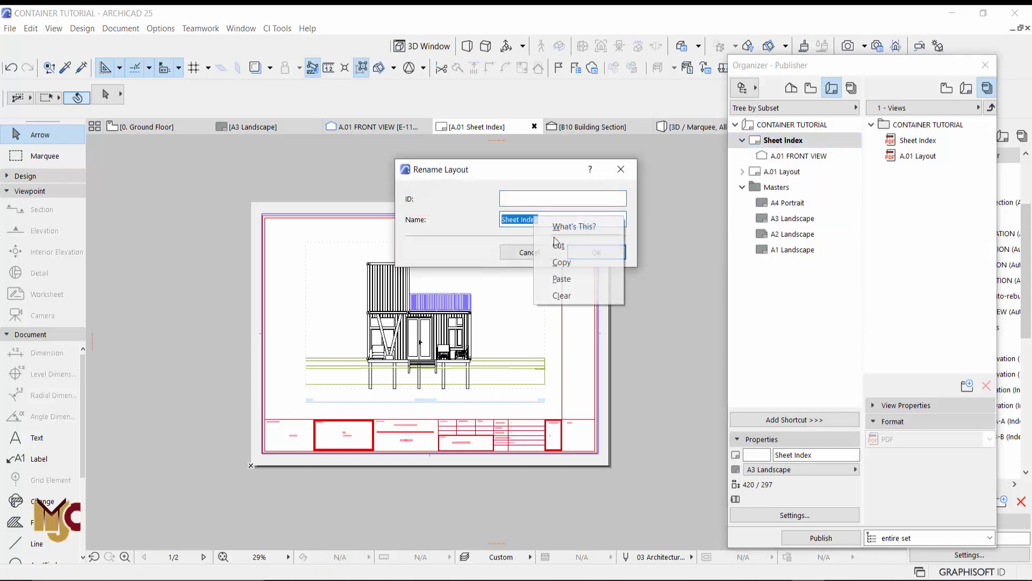
click(565, 272)
click(596, 253)
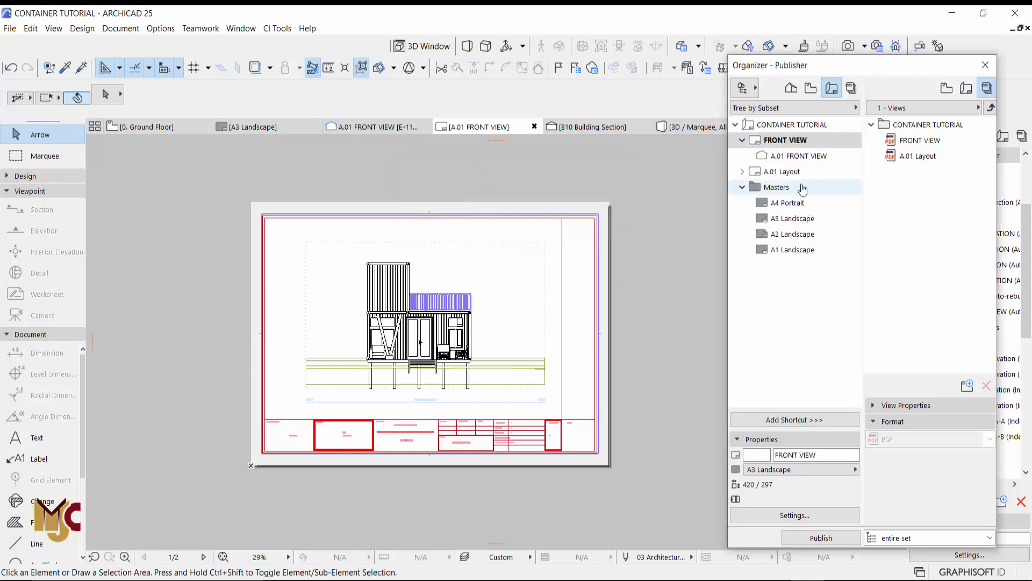
- Copy the name RIGHT VIEW from the drawing placed on the A.01 Layout, leaving the drawing's own name as it is
click(785, 172)
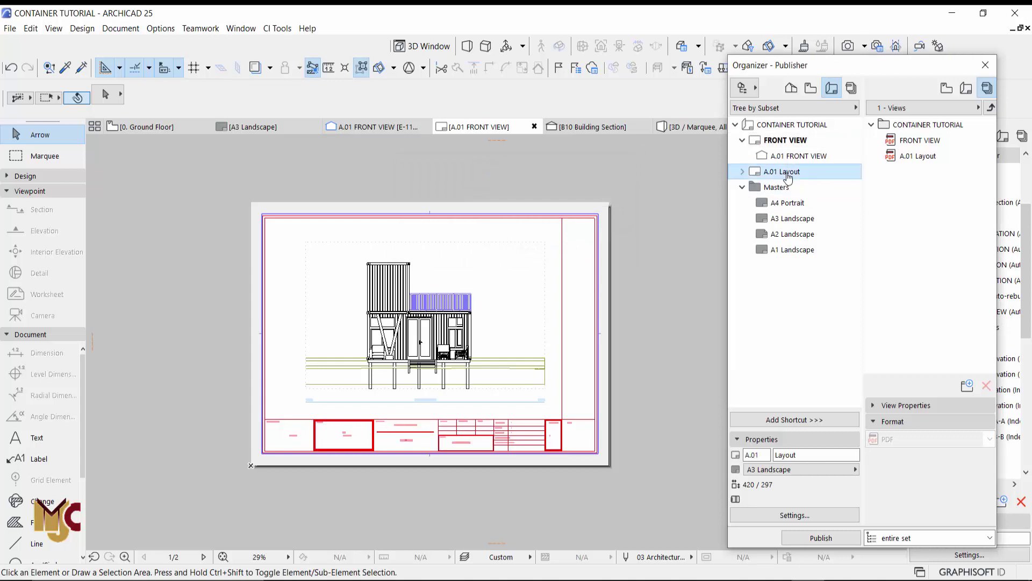
click(742, 172)
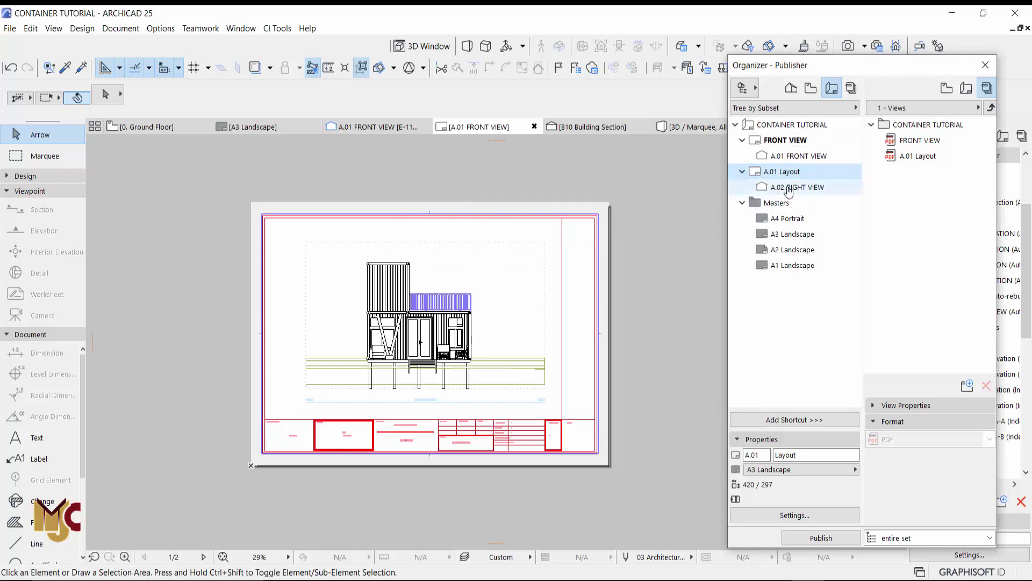
click(795, 186)
right_click(796, 186)
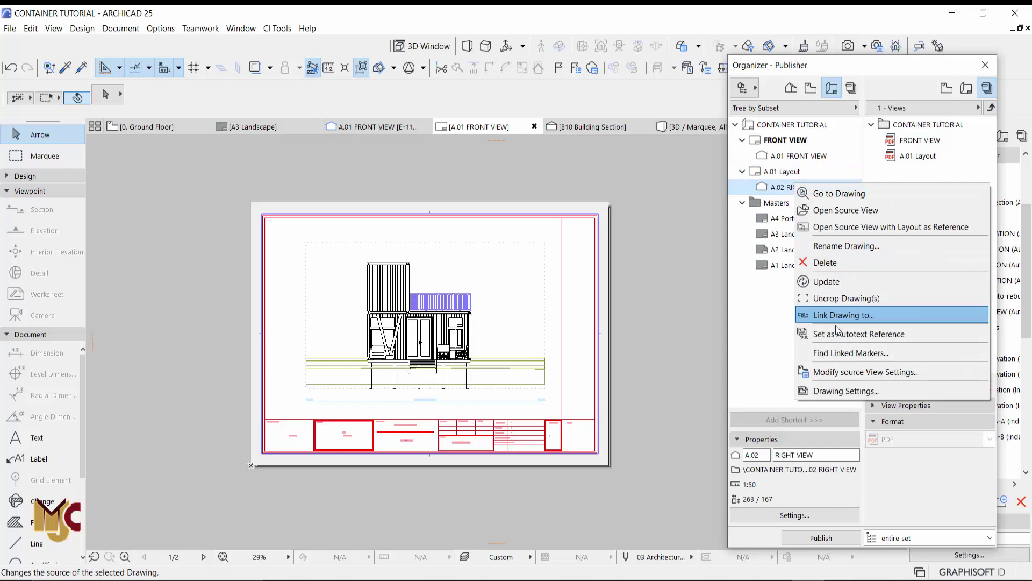
click(839, 246)
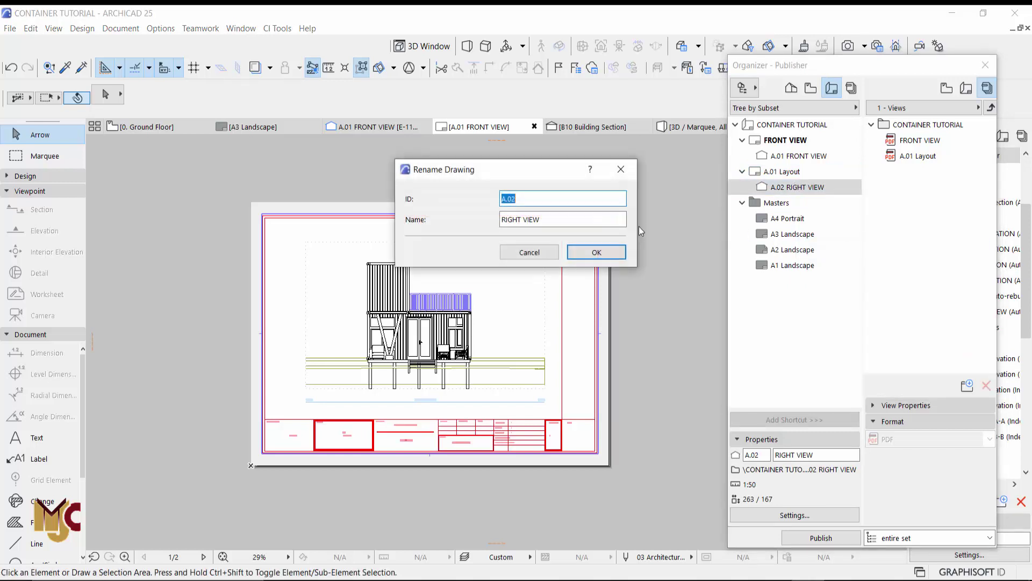
drag(546, 220, 494, 221)
right_click(527, 225)
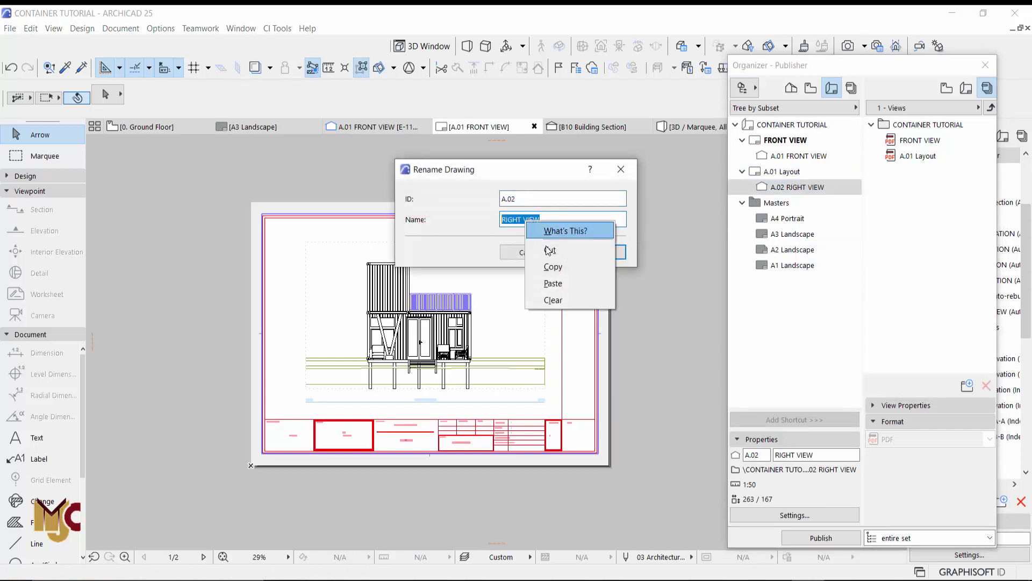
click(553, 265)
key(Escape)
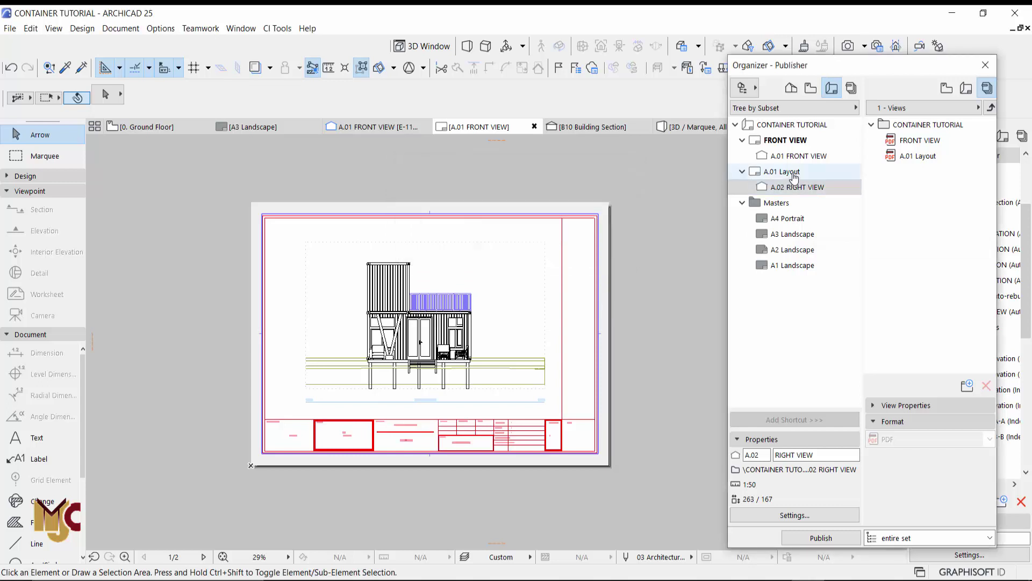
- Rename the A.01 Layout as RIGHT VIEW using the copied drawing name
right_click(789, 171)
click(831, 253)
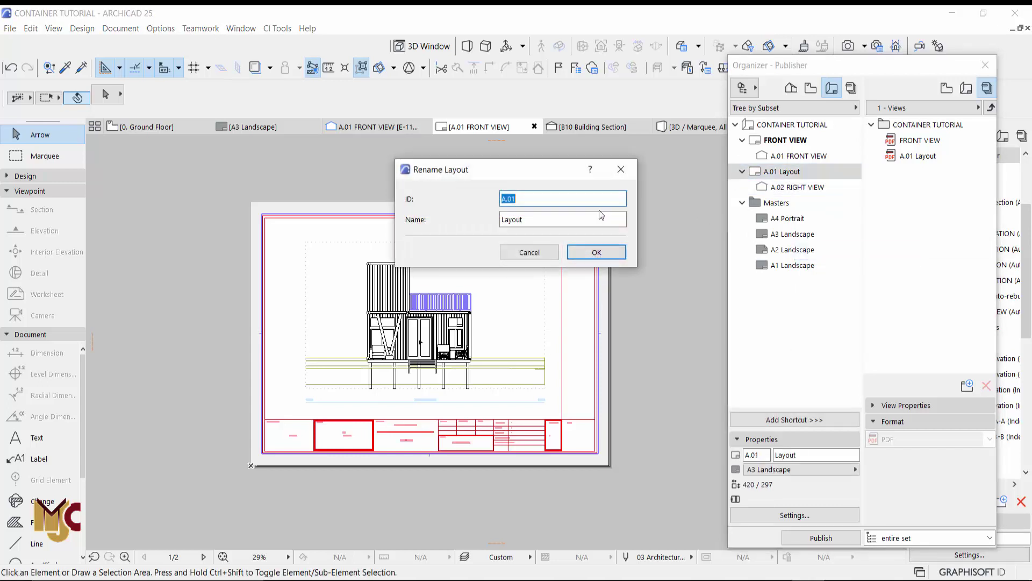
click(518, 220)
right_click(508, 216)
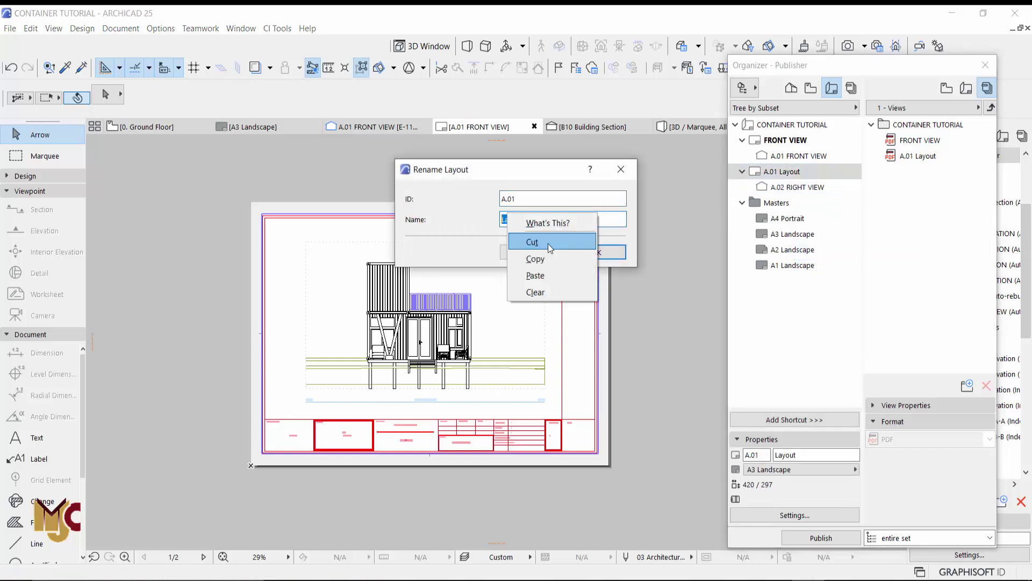
click(537, 274)
click(613, 254)
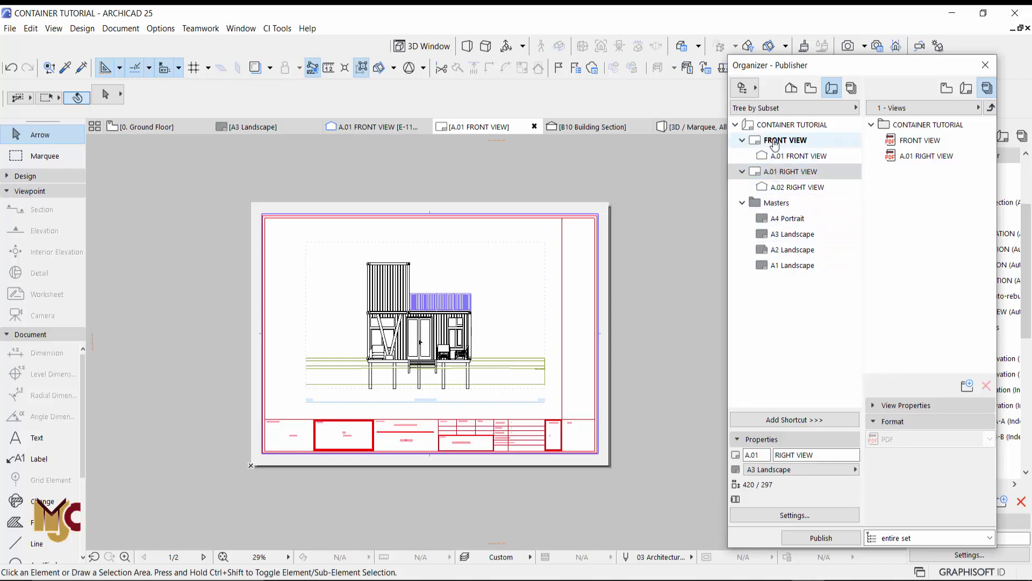
- Set the RIGHT VIEW layout's ID to A.02 and copy that ID
right_click(782, 172)
click(814, 246)
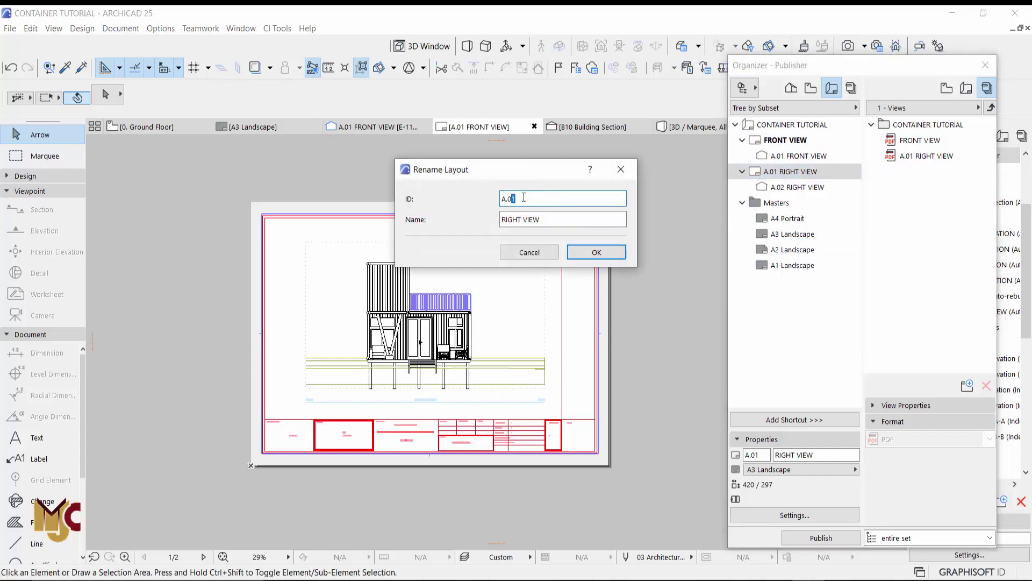
text(2)
double_click(515, 199)
right_click(515, 200)
click(542, 265)
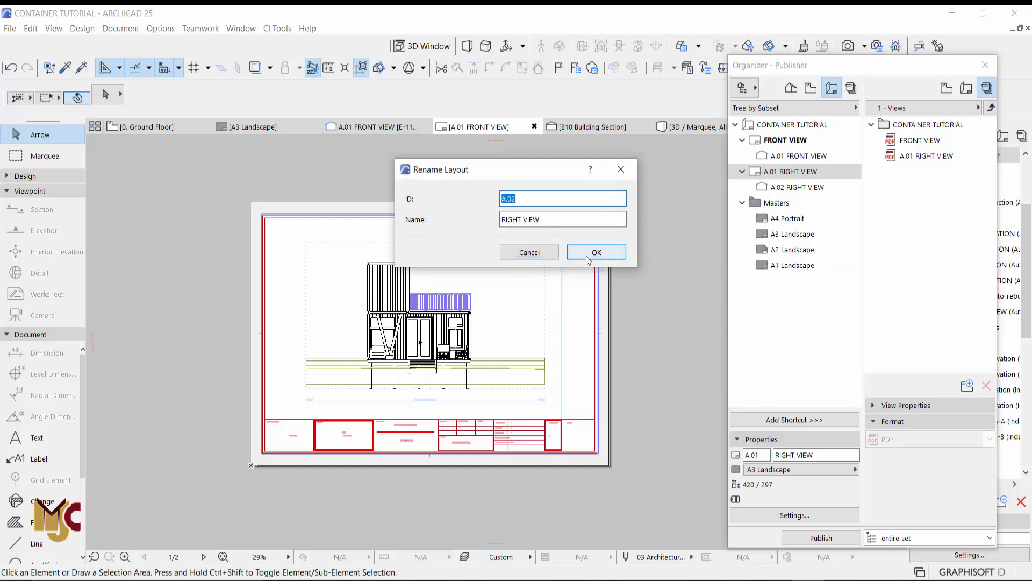
click(596, 253)
- Give the FRONT VIEW layout the ID A.01, based on the copied ID
right_click(787, 140)
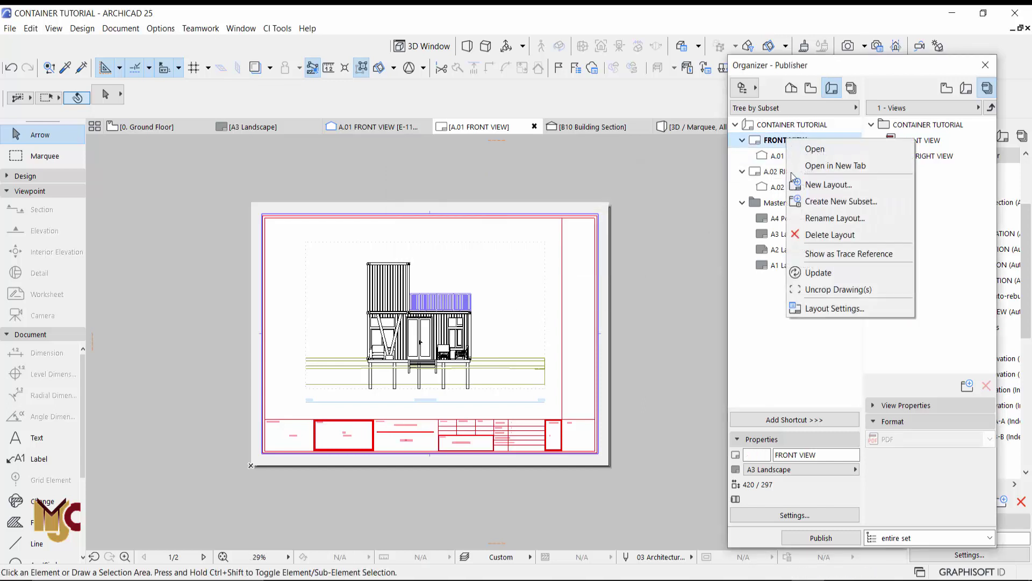
click(816, 218)
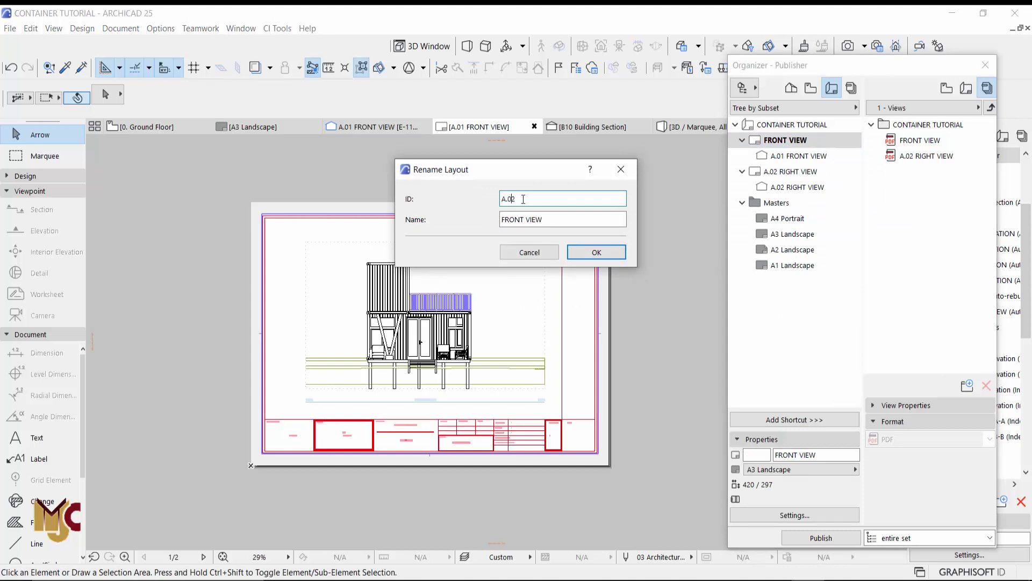
text(1)
click(595, 252)
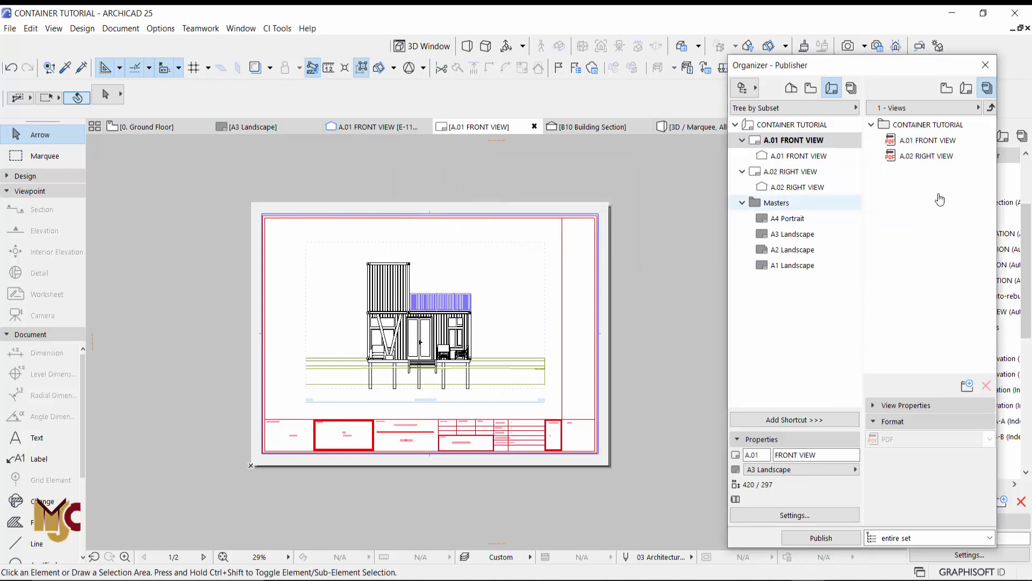
- Select the CONTAINER TUTORIAL folder in the 1 - Views publisher set and show its format settings
click(935, 141)
click(819, 139)
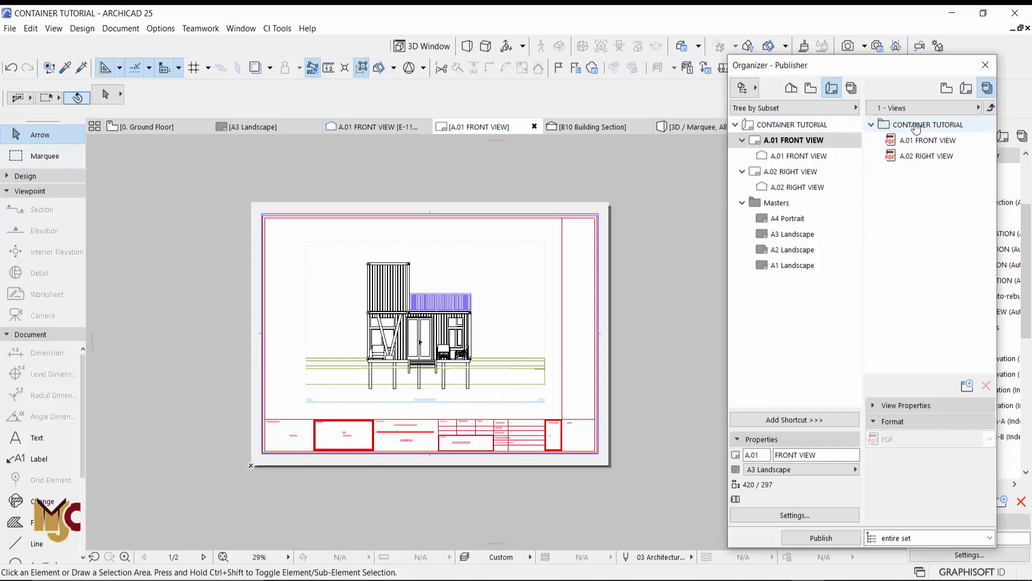
click(923, 308)
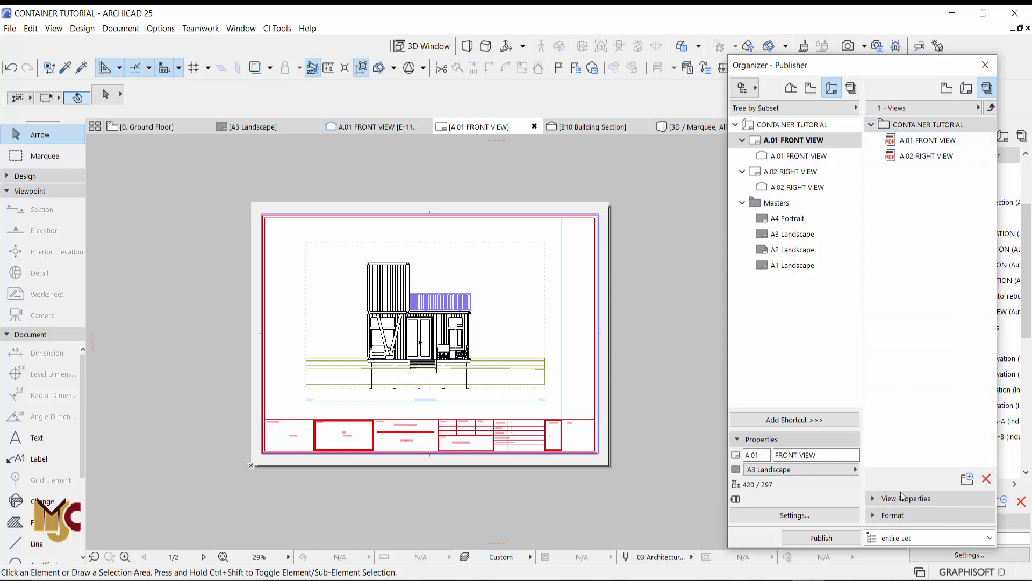
click(894, 515)
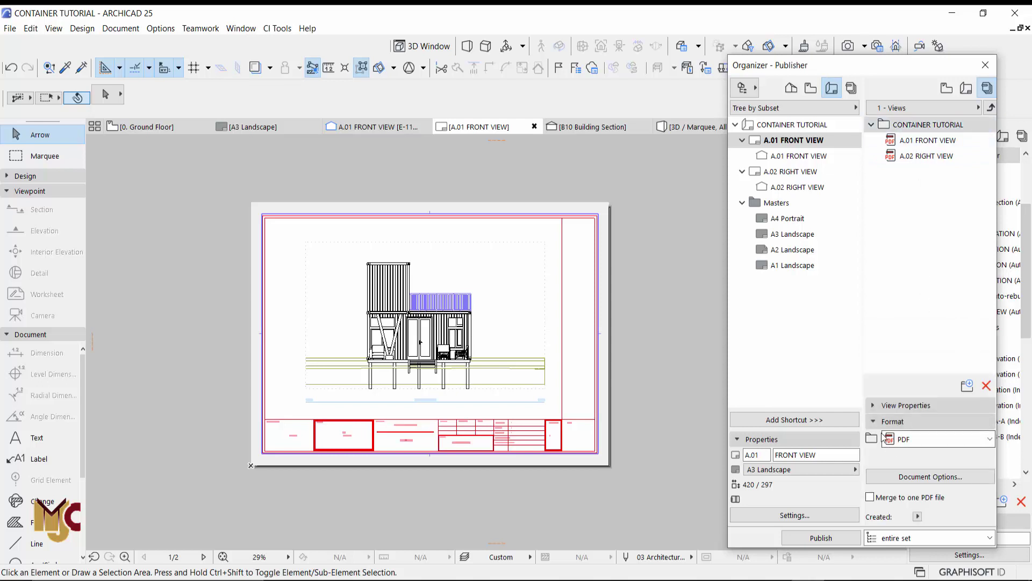
- Try DWG as the CONTAINER TUTORIAL folder's output format, switching merging to one DWG file on and off
click(990, 439)
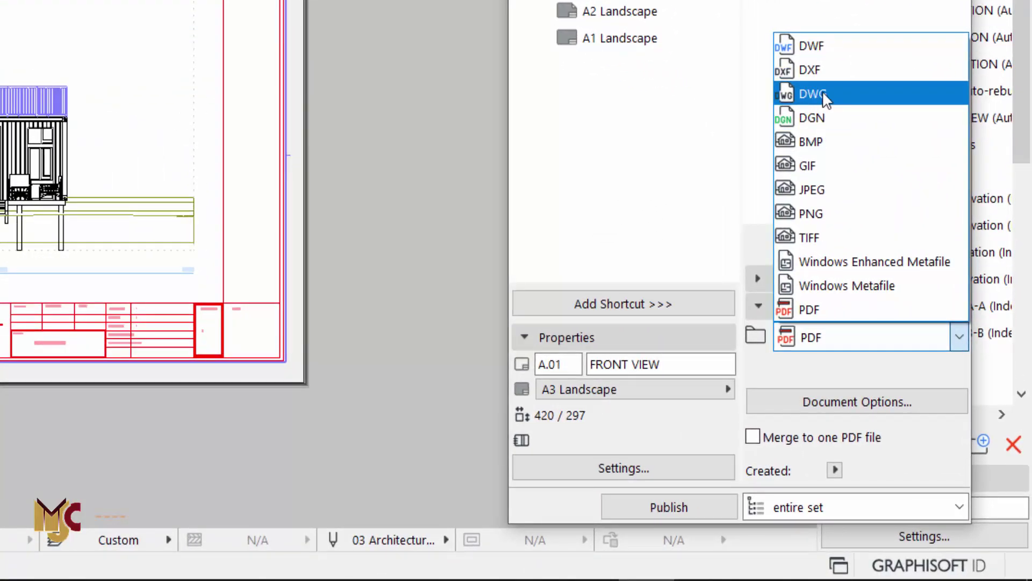
click(822, 94)
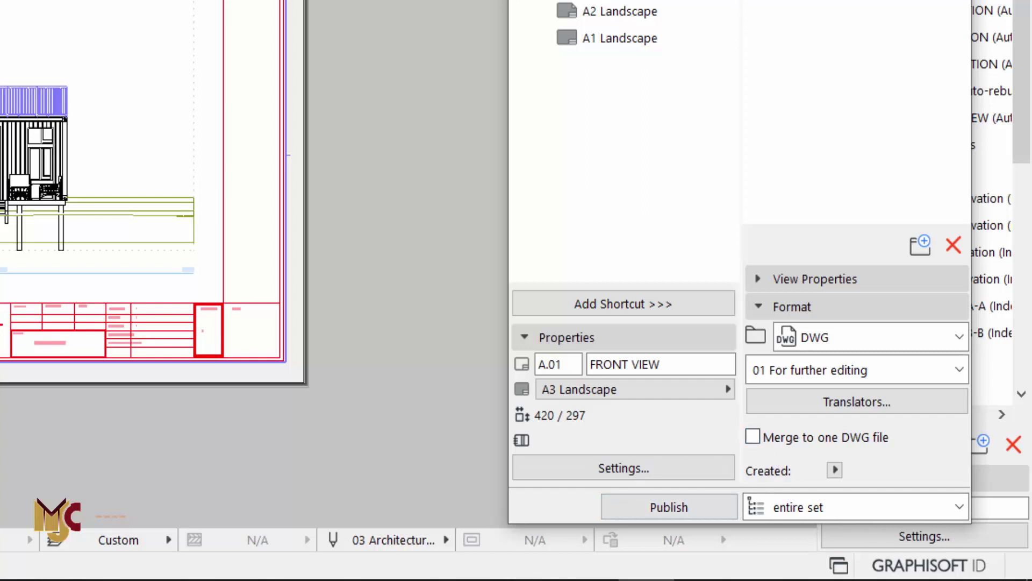
drag(817, 32, 816, 0)
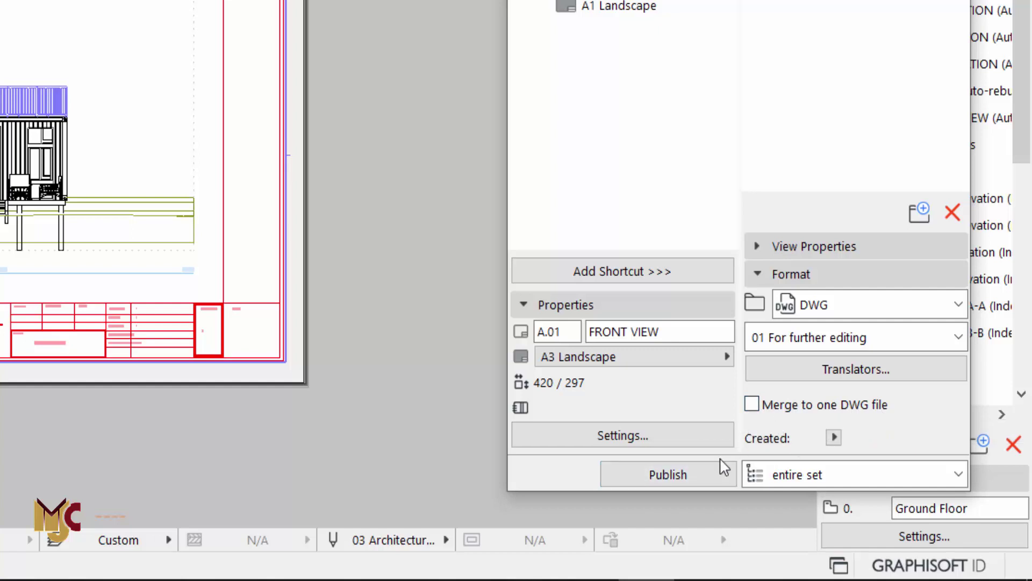
click(759, 406)
click(752, 407)
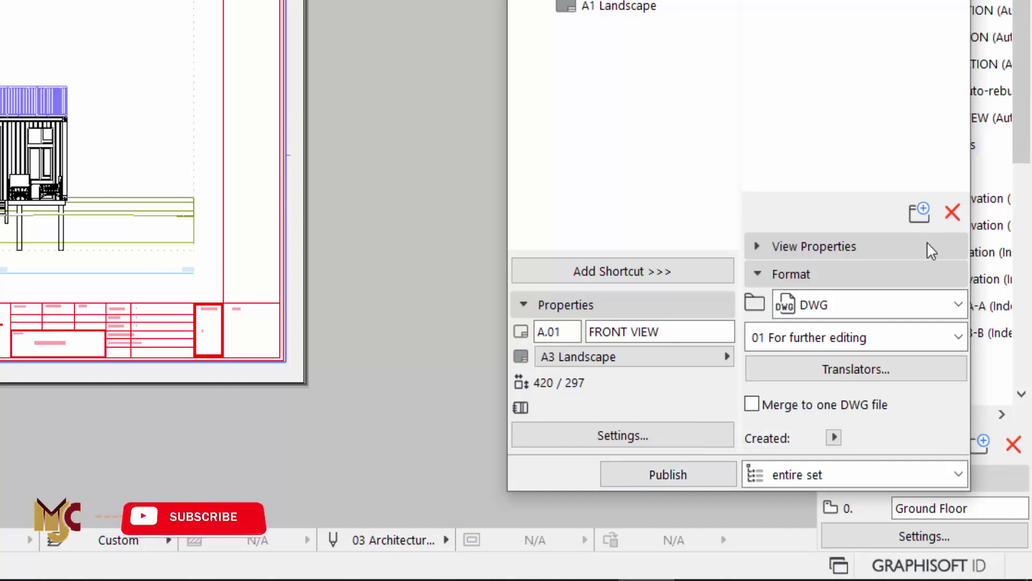
- Set the CONTAINER TUTORIAL folder's output format to PDF, merged to one PDF file
click(904, 304)
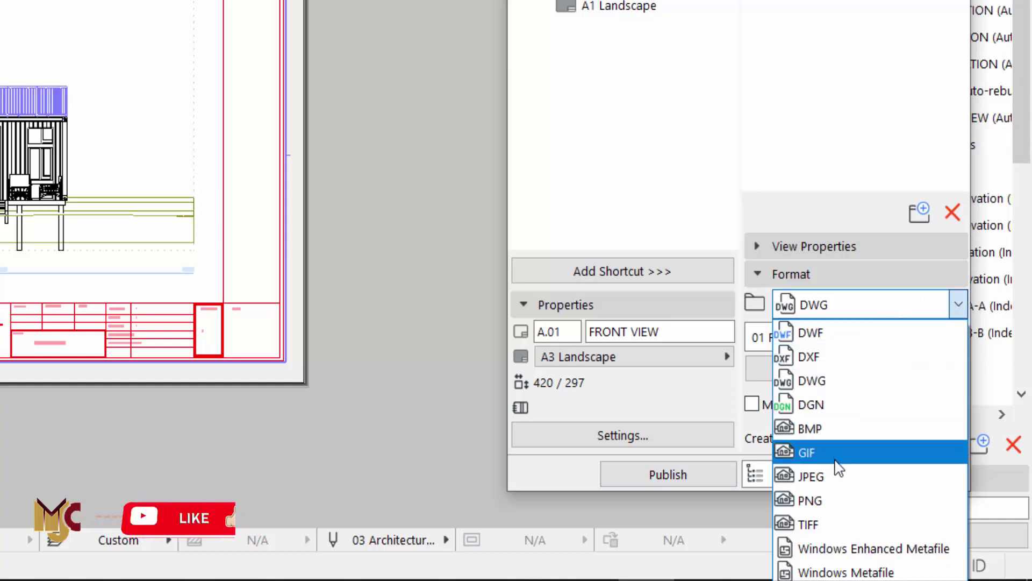
click(839, 573)
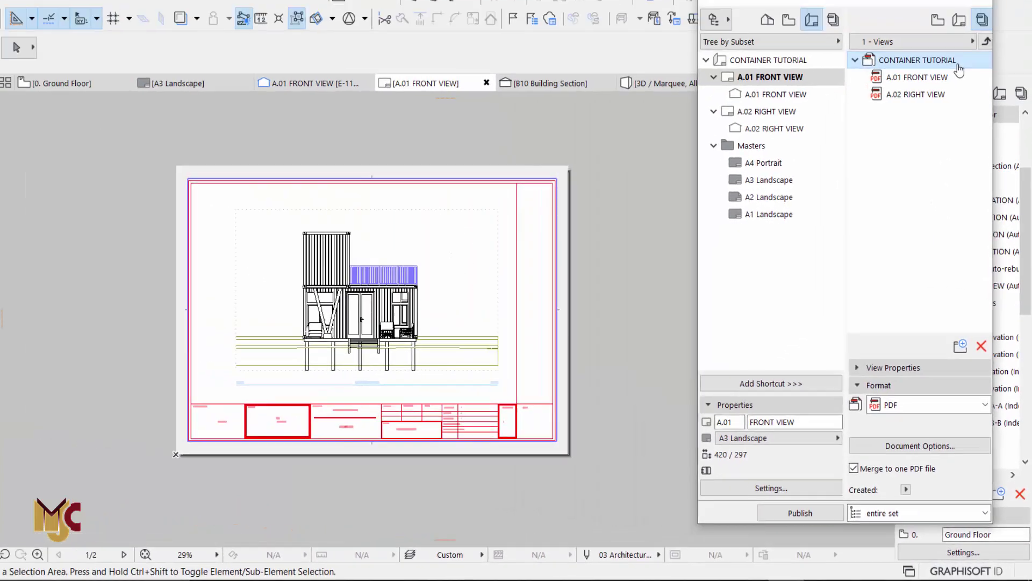
- Open the publishing properties of the 1 - Views publisher set and choose to create a real folder structure
right_click(965, 111)
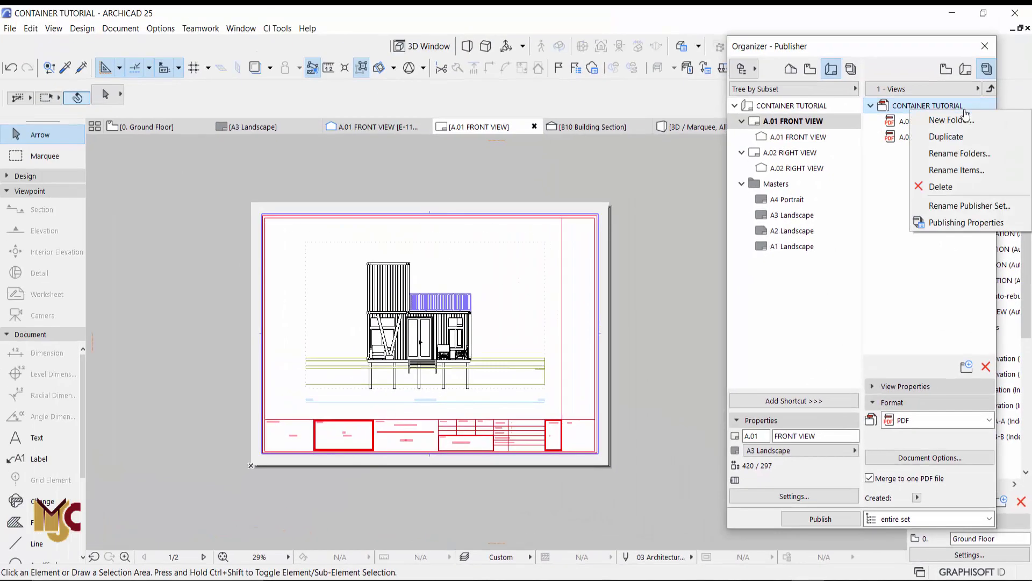
click(952, 222)
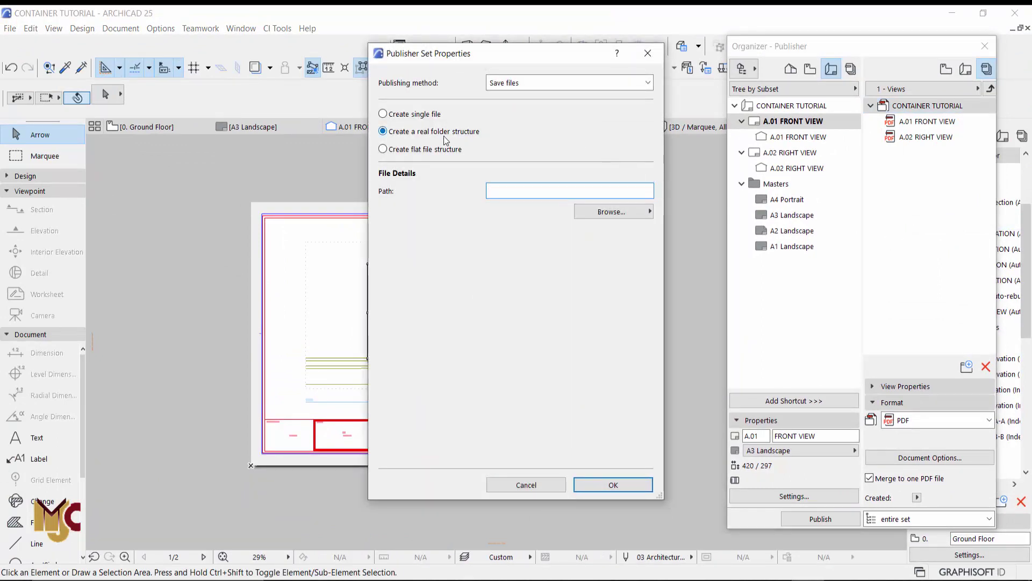
click(405, 151)
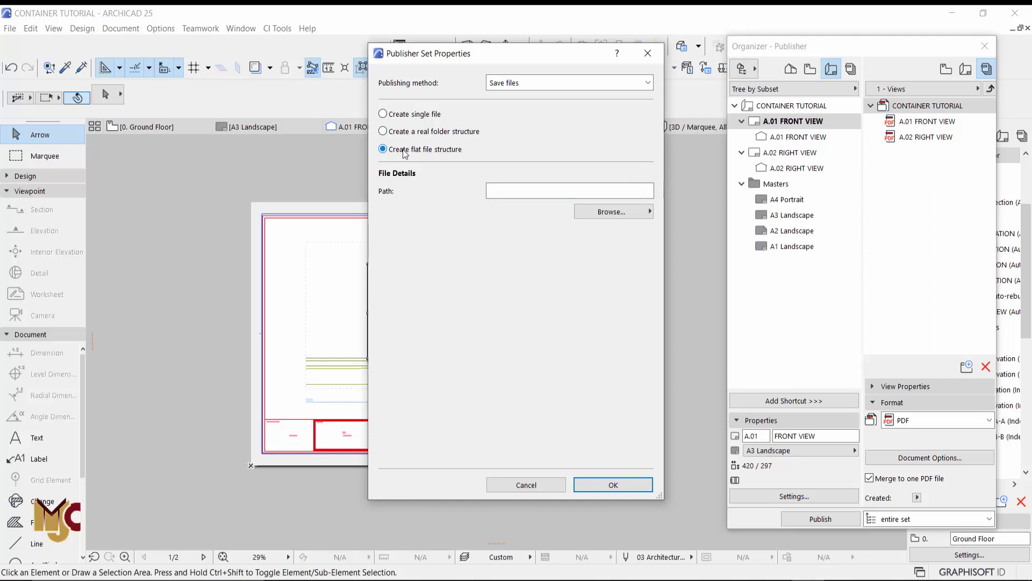
click(409, 133)
- Create a folder named CONTAINER on the Desktop and set it as the publisher set's output path
click(625, 212)
click(691, 209)
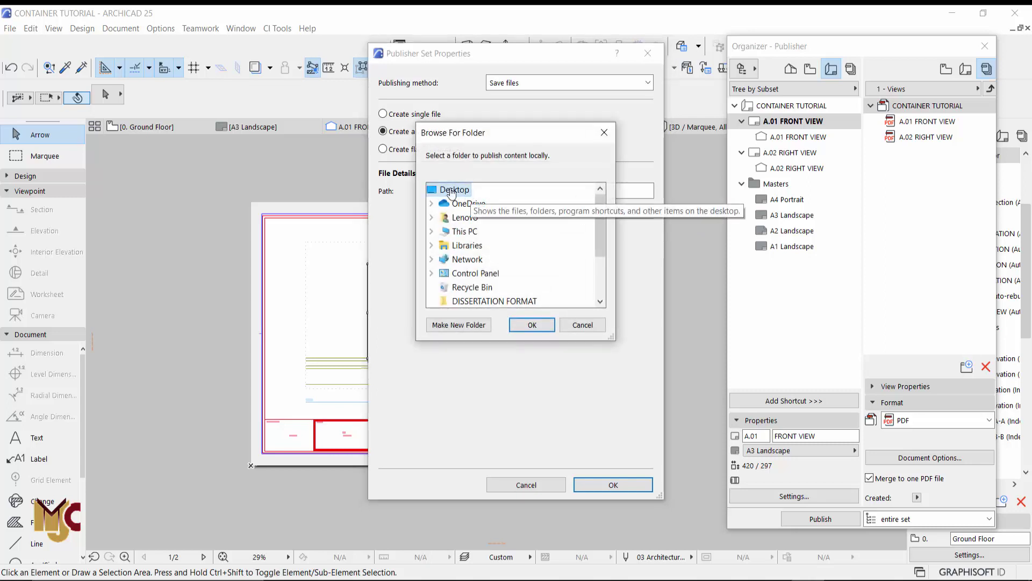
click(465, 323)
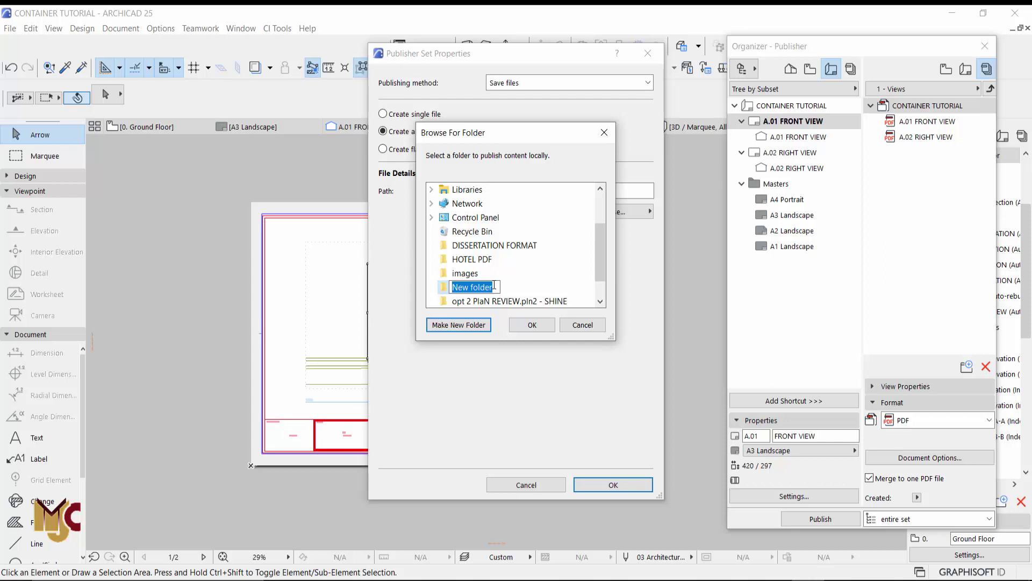
text(CONTAINER)
click(546, 277)
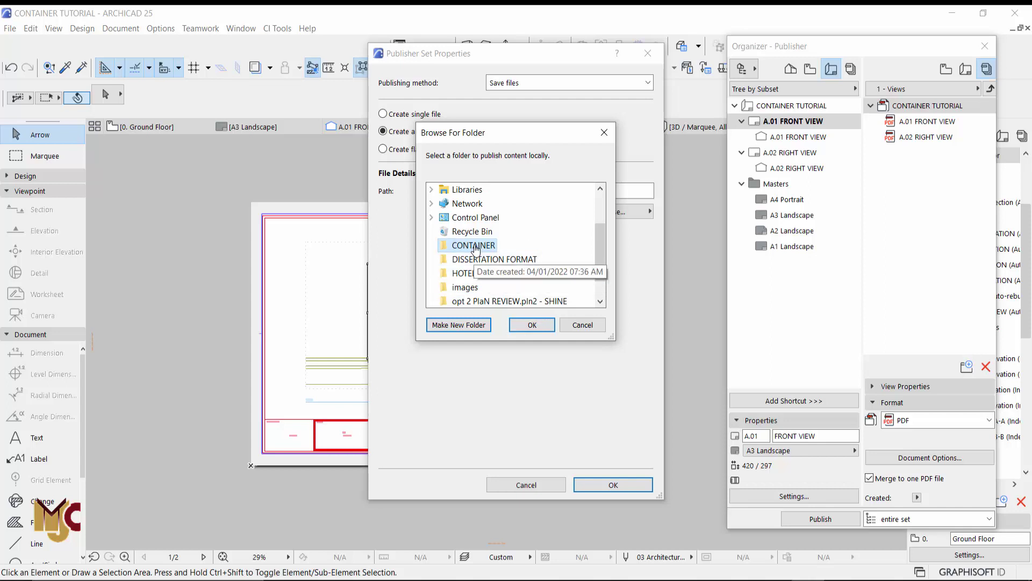
click(532, 325)
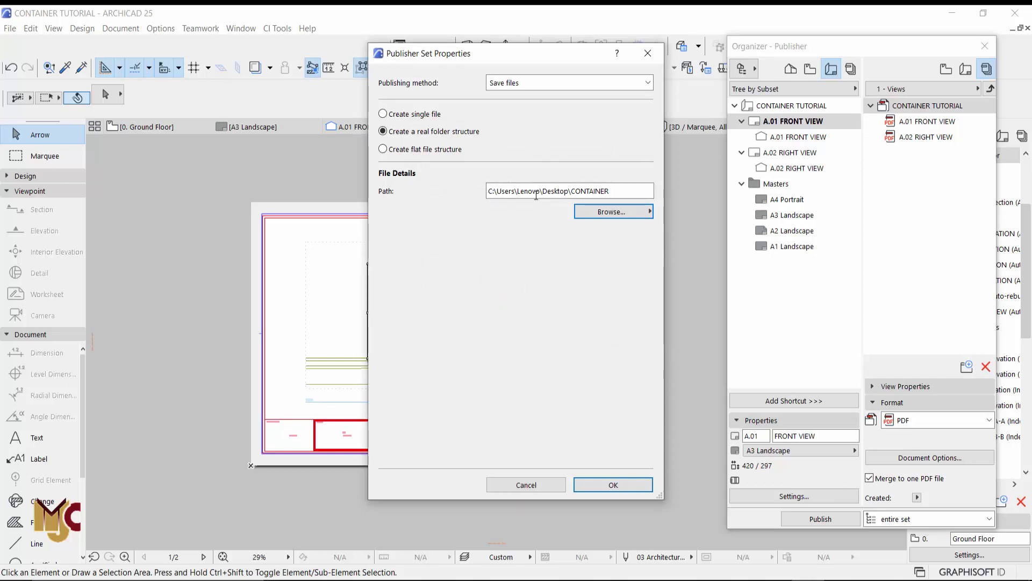
click(637, 485)
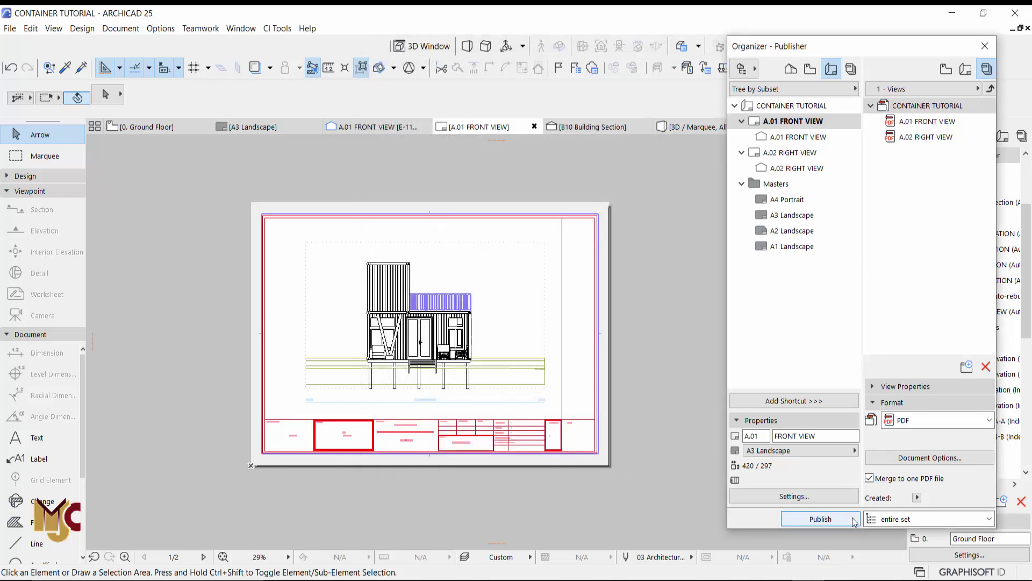
- Try limiting the publishing scope to selected items, then set it back to the entire set
click(889, 521)
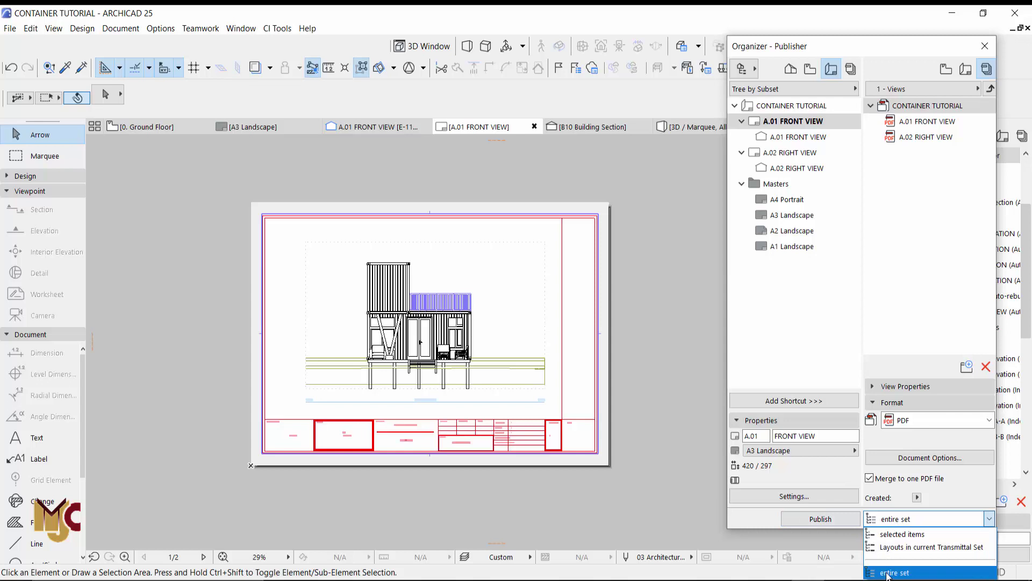
click(896, 535)
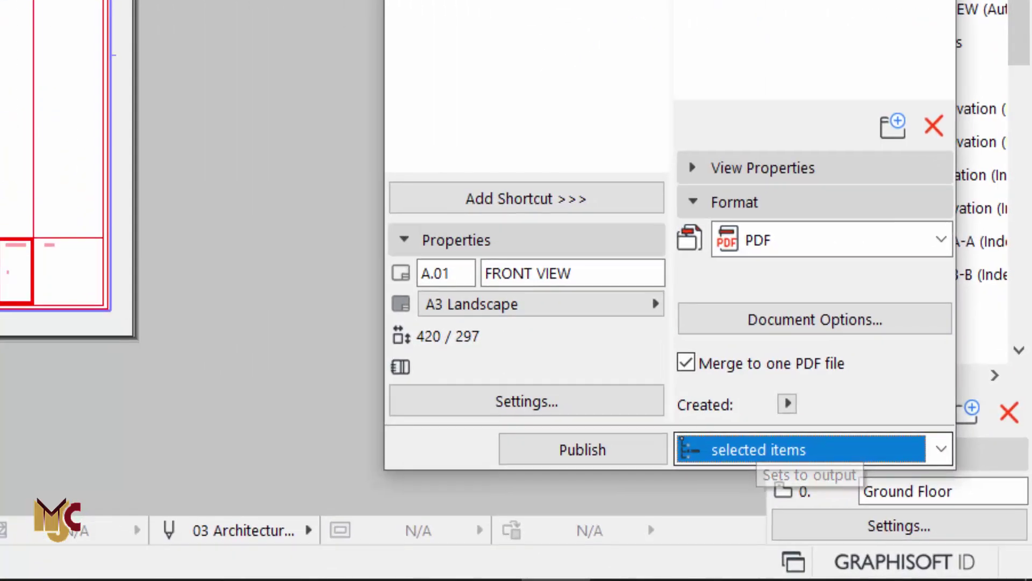
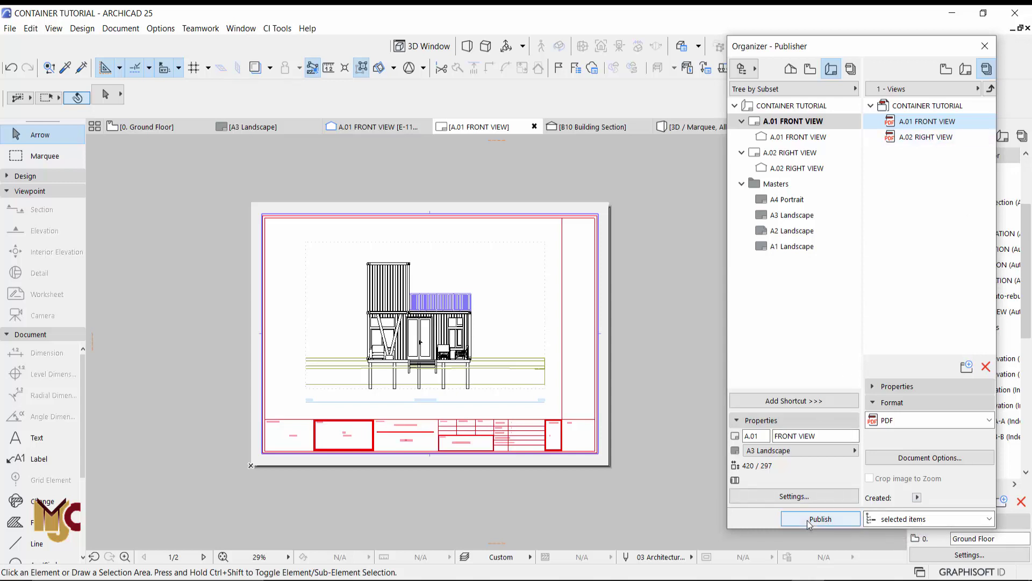
click(909, 520)
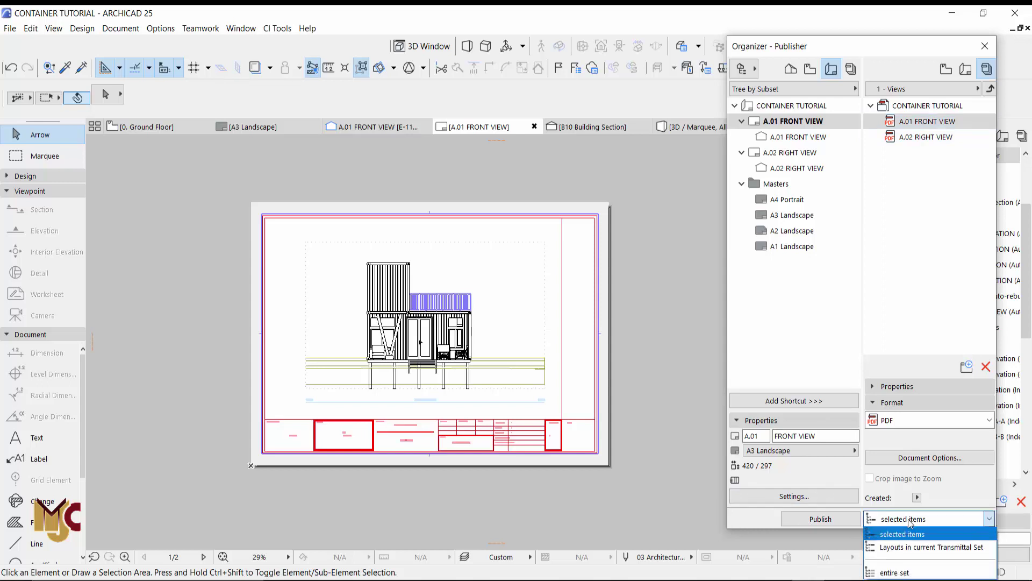
click(886, 573)
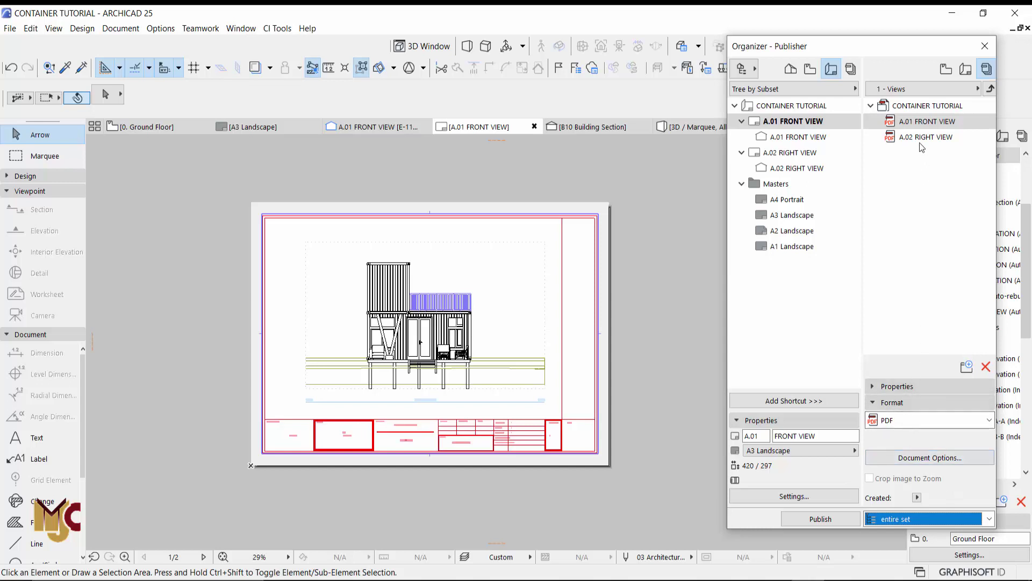
- Publish the entire set with the CONTAINER TUTORIAL folder merged to one PDF file, and dismiss the publishing report
click(914, 106)
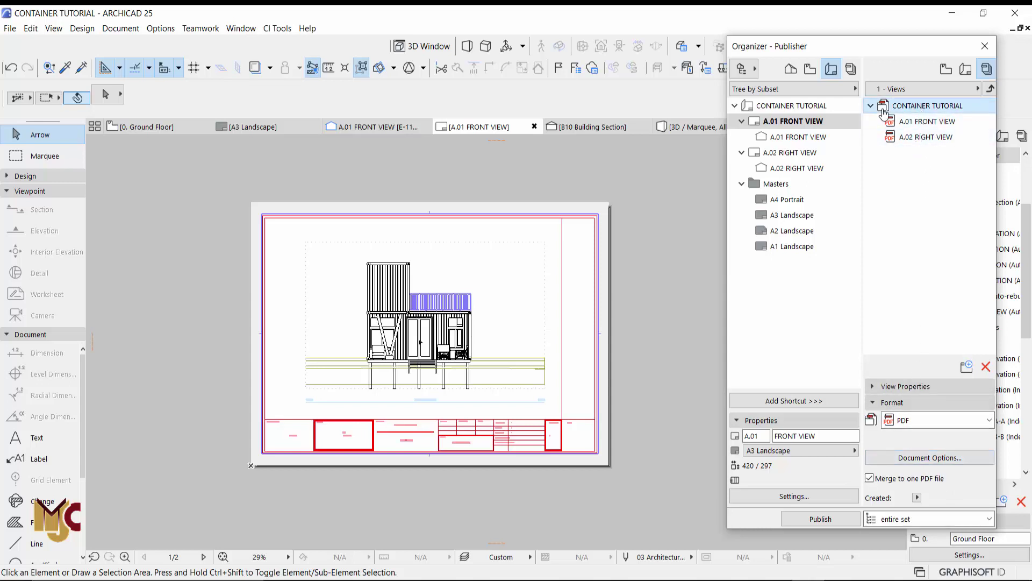
click(877, 480)
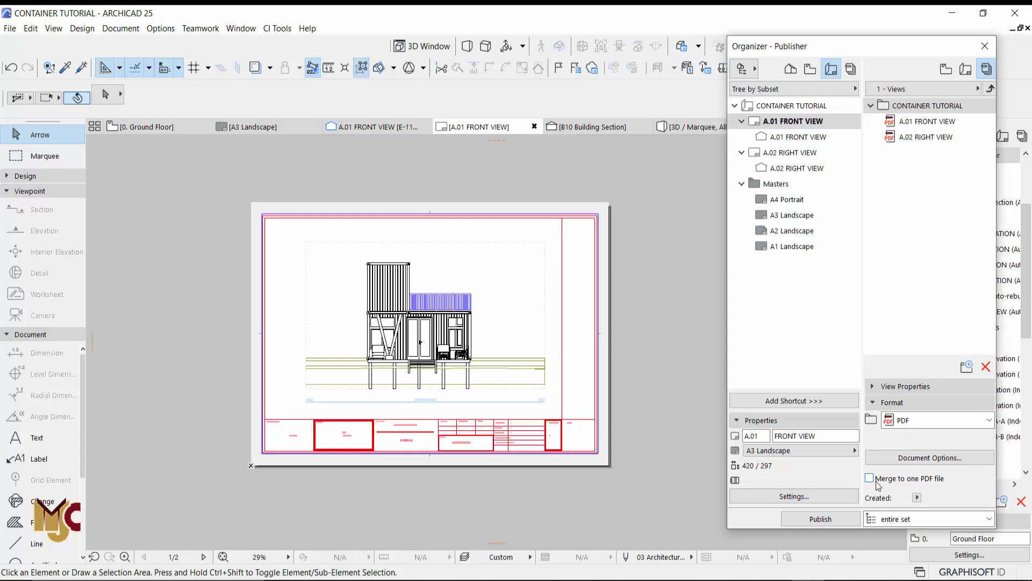
click(876, 480)
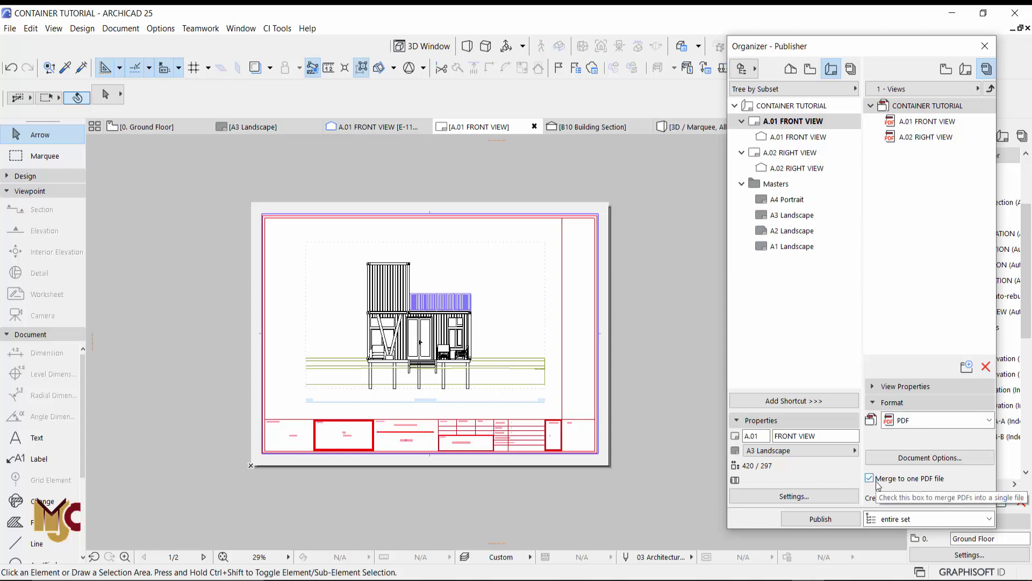
click(831, 520)
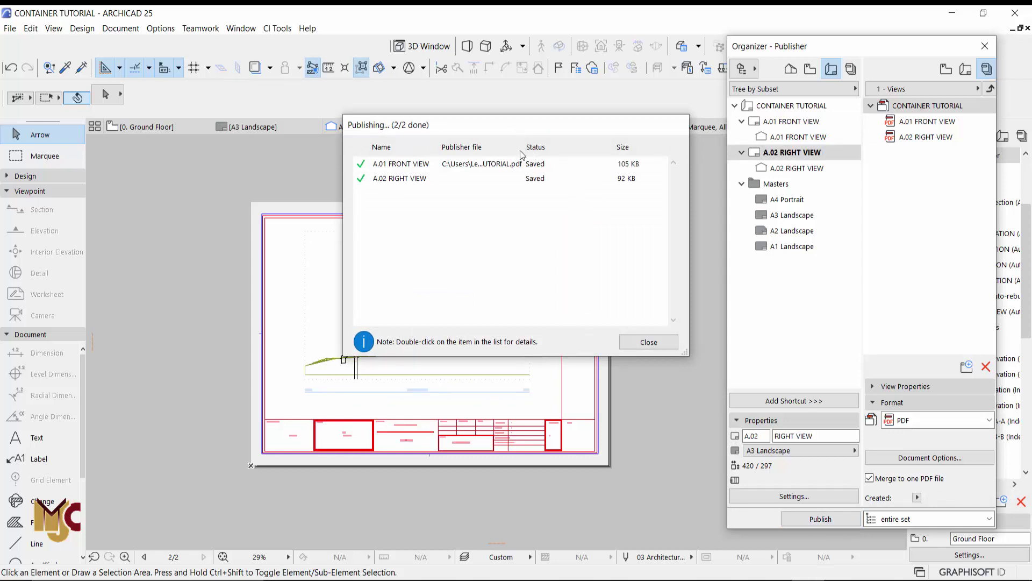
click(662, 345)
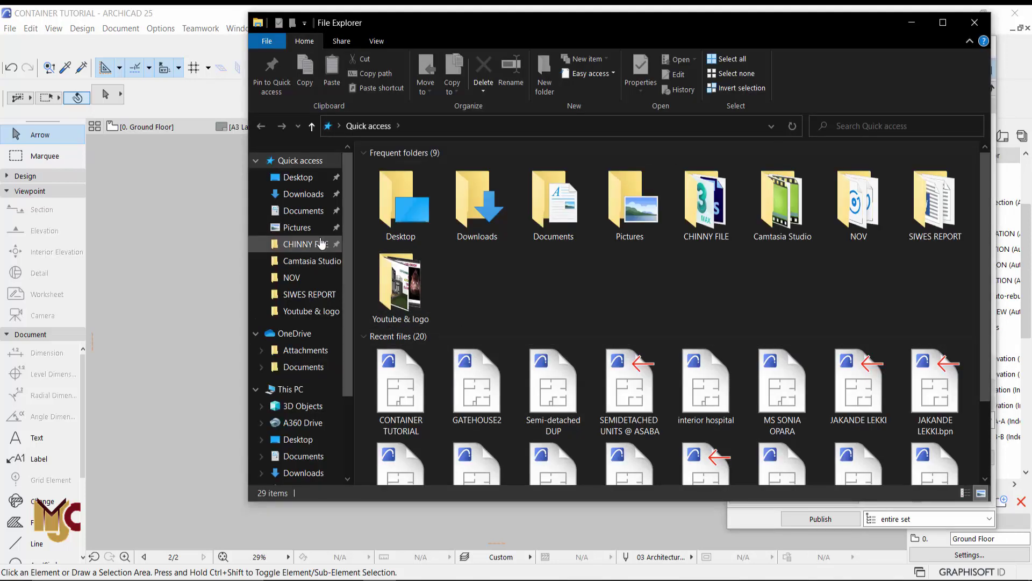
- In File Explorer, go to the CONTAINER folder on the Desktop and open the published CONTAINER TUTORIAL PDF
click(303, 183)
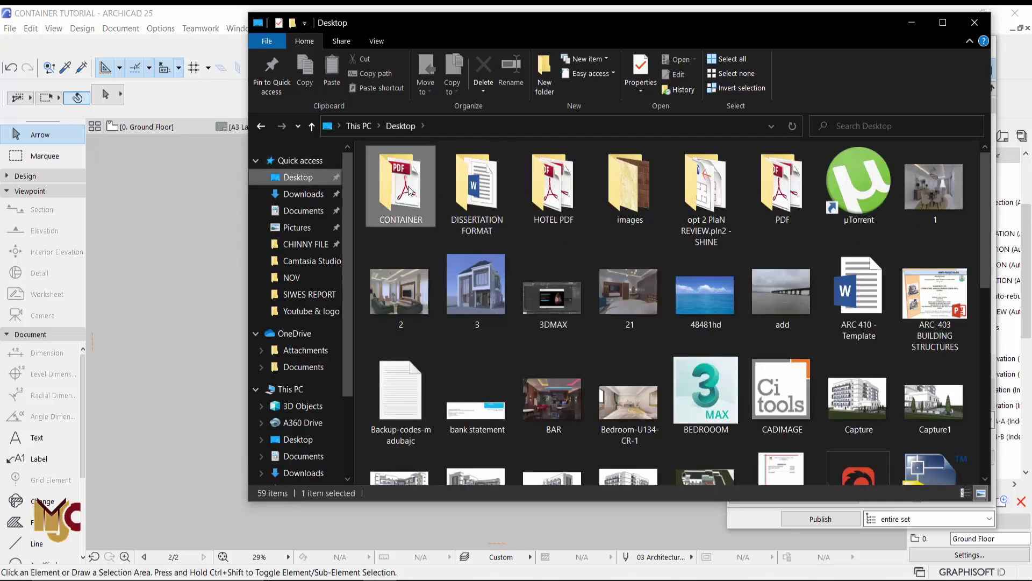
double_click(404, 201)
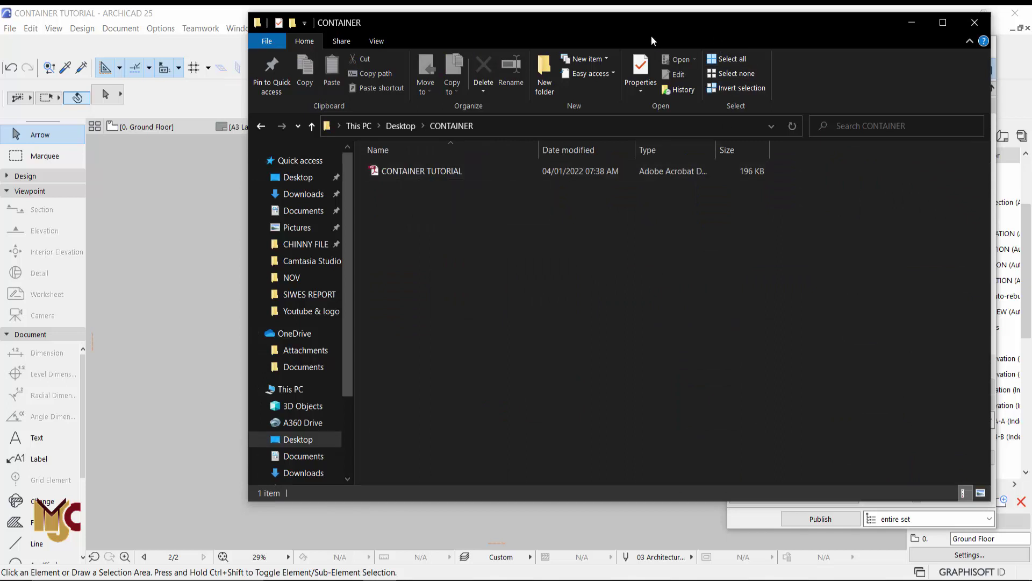
drag(673, 40, 471, 50)
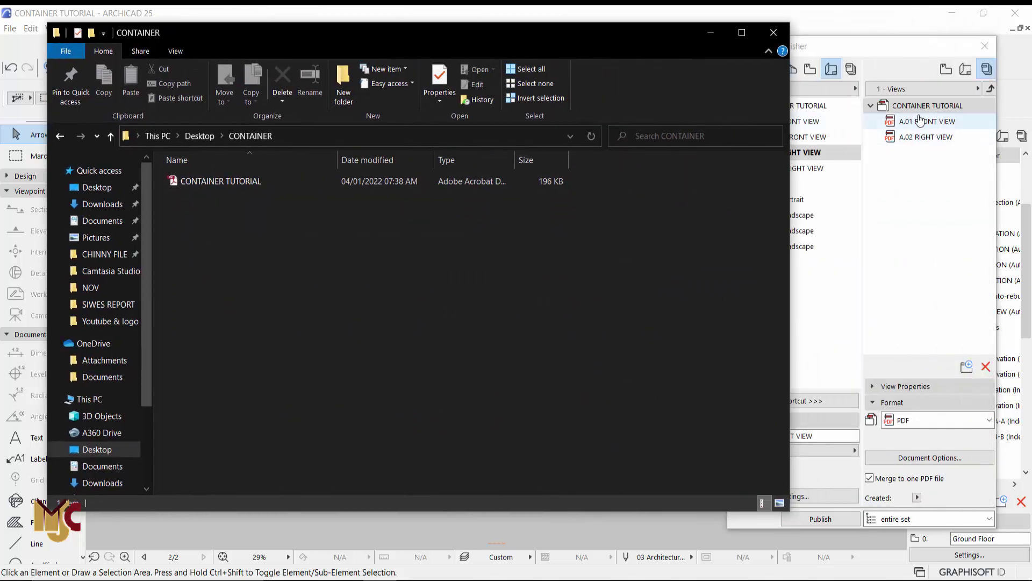
click(239, 188)
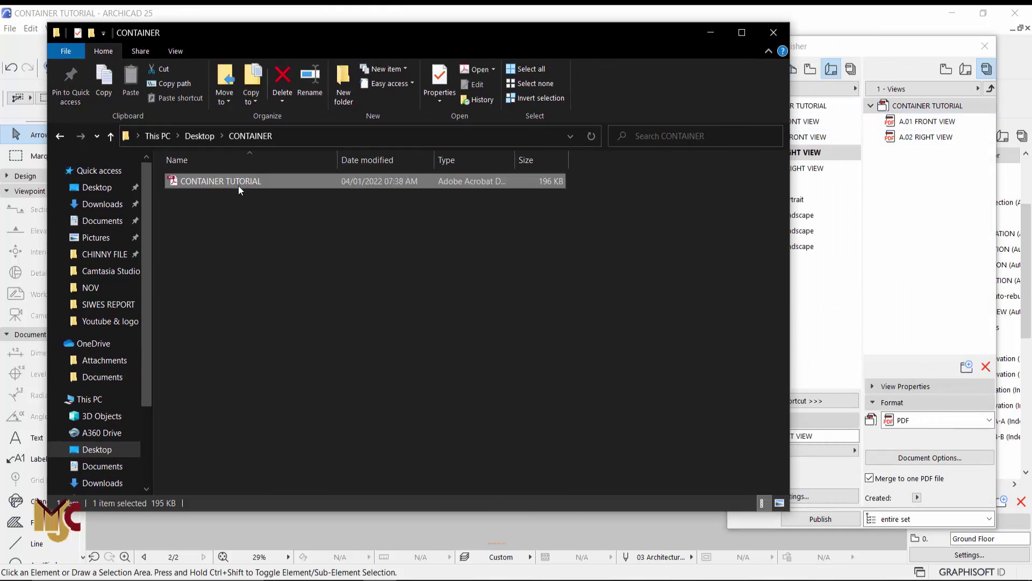
double_click(239, 188)
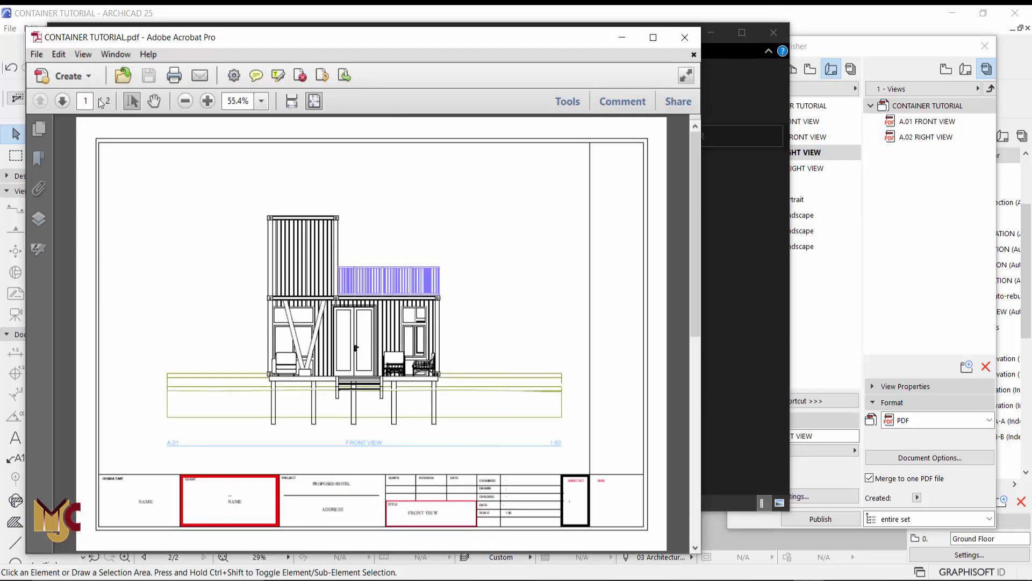
- Page back and forth through the PDF in Acrobat to check the front and right view sheets, and close it
click(62, 104)
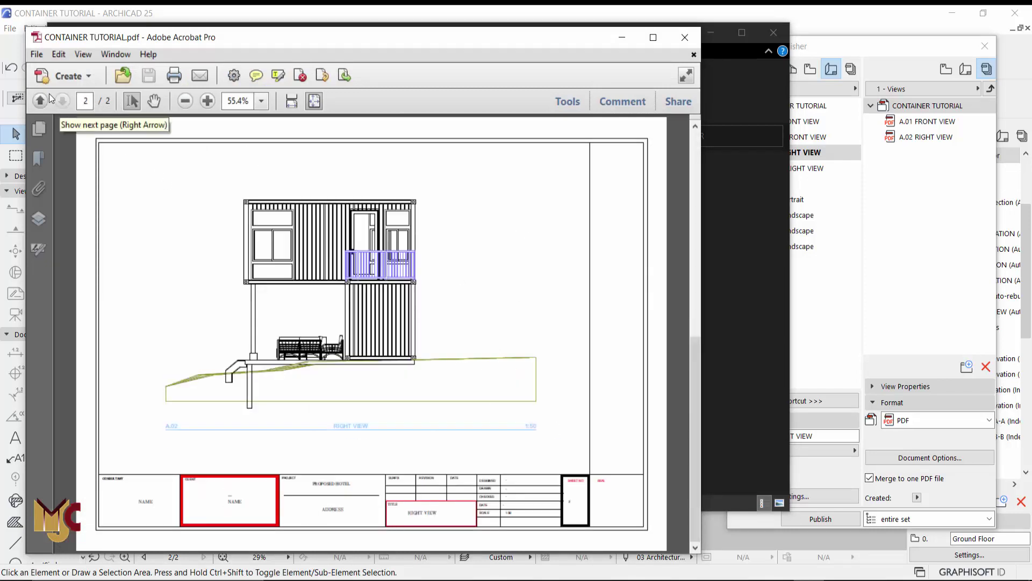
click(41, 101)
click(62, 101)
click(41, 101)
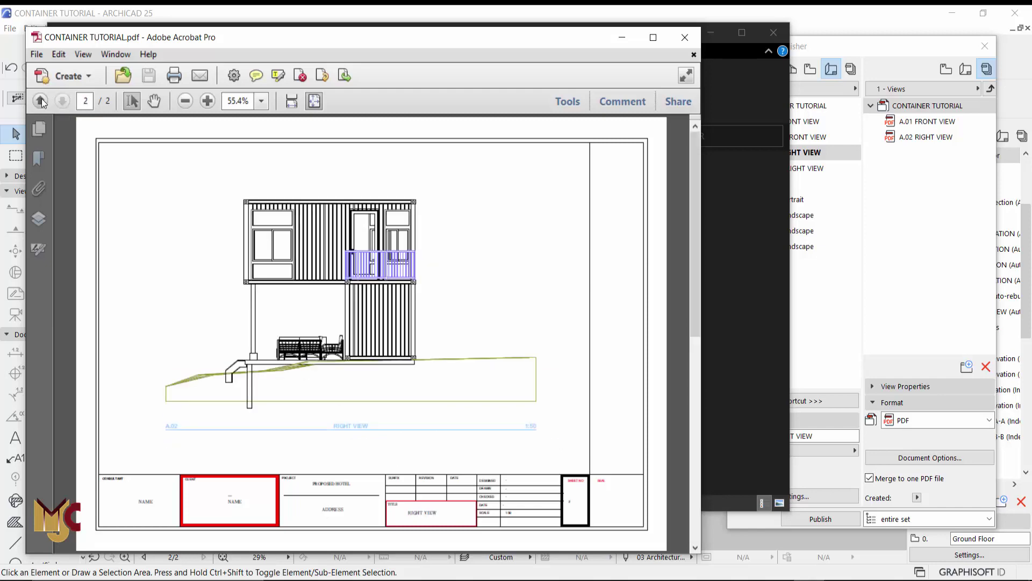
click(62, 100)
click(683, 41)
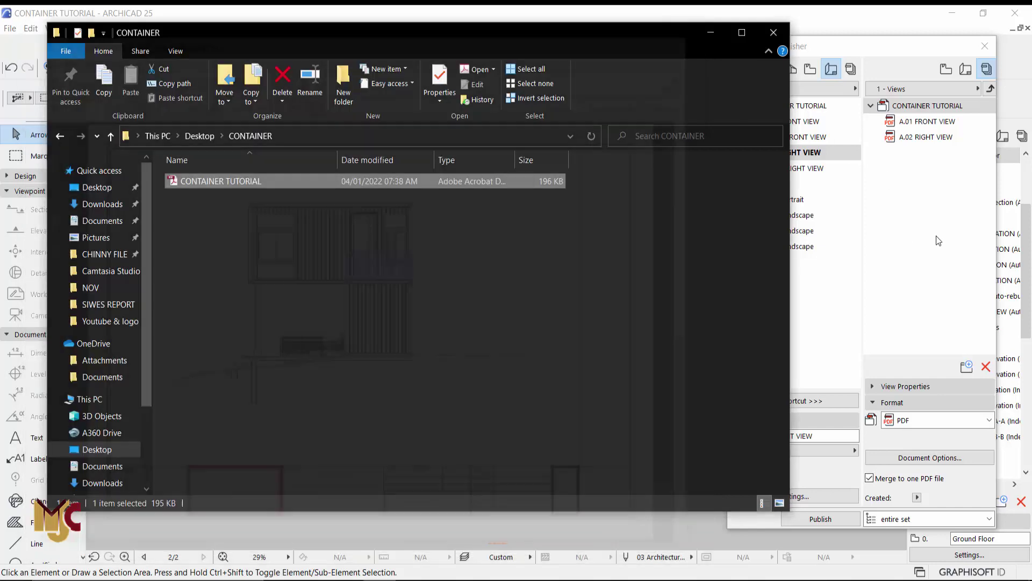
- Return to Archicad and publish only the selected A.01 FRONT VIEW item, then dismiss the publishing report
click(917, 265)
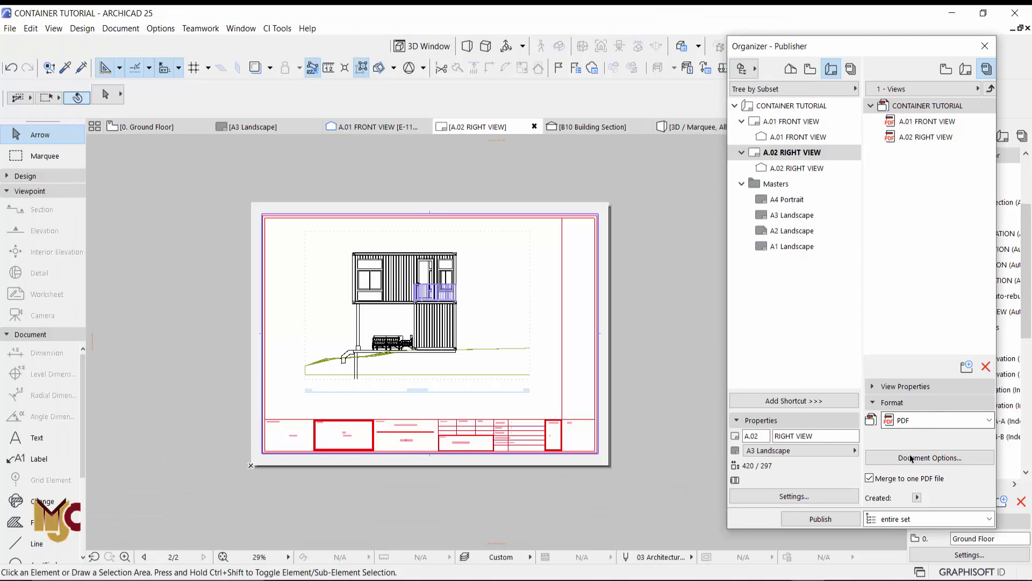
click(899, 520)
click(902, 533)
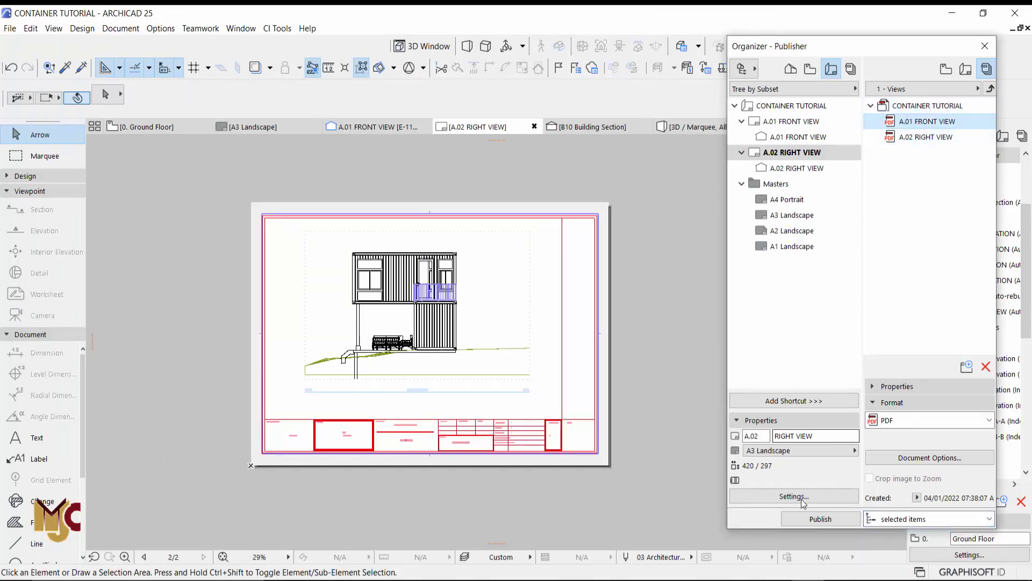
click(820, 518)
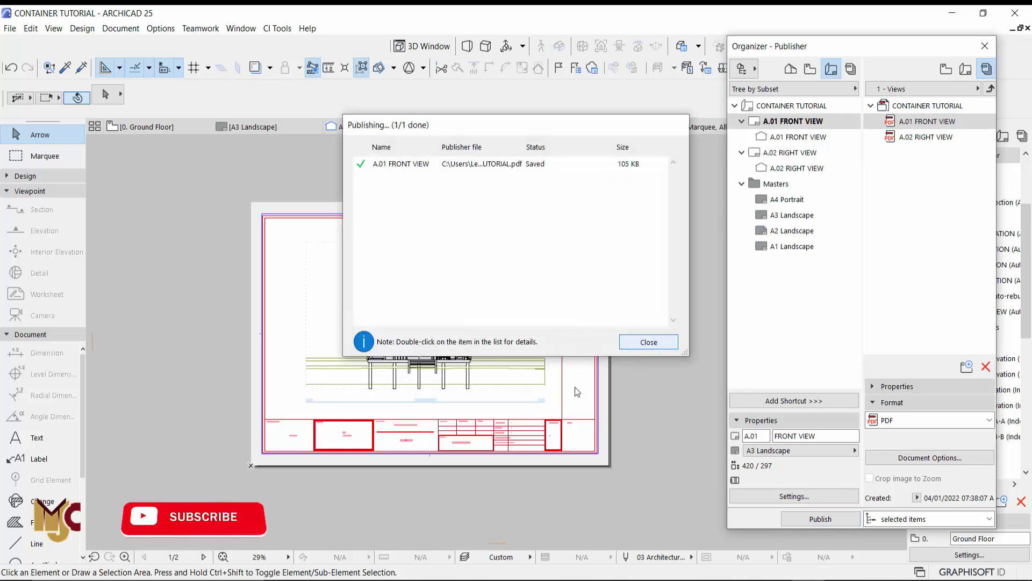
click(648, 342)
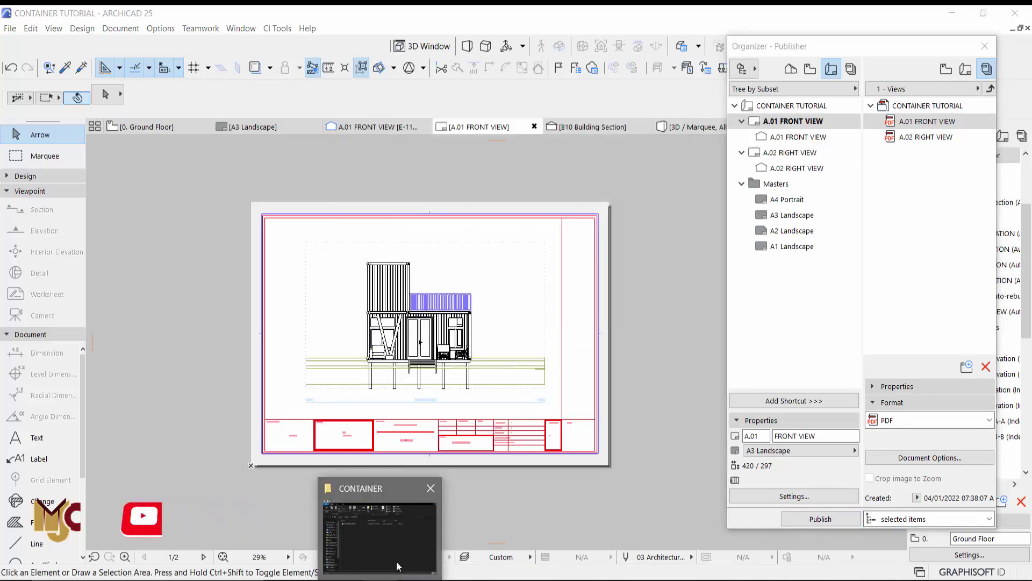
- Switch to File Explorer, reopen the CONTAINER folder and view its republished CONTAINER TUTORIAL PDF, then close it
click(398, 566)
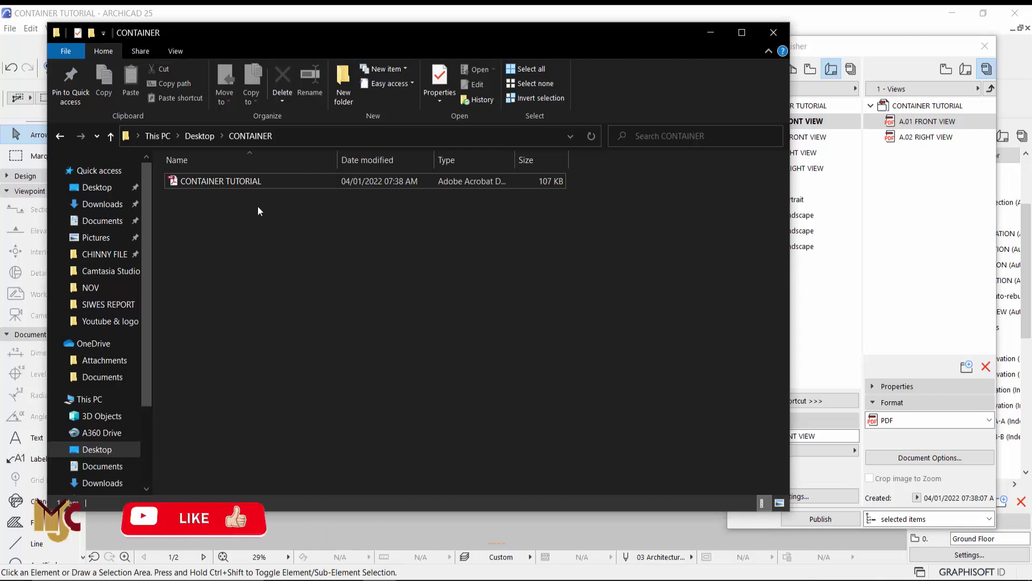
click(60, 135)
double_click(218, 214)
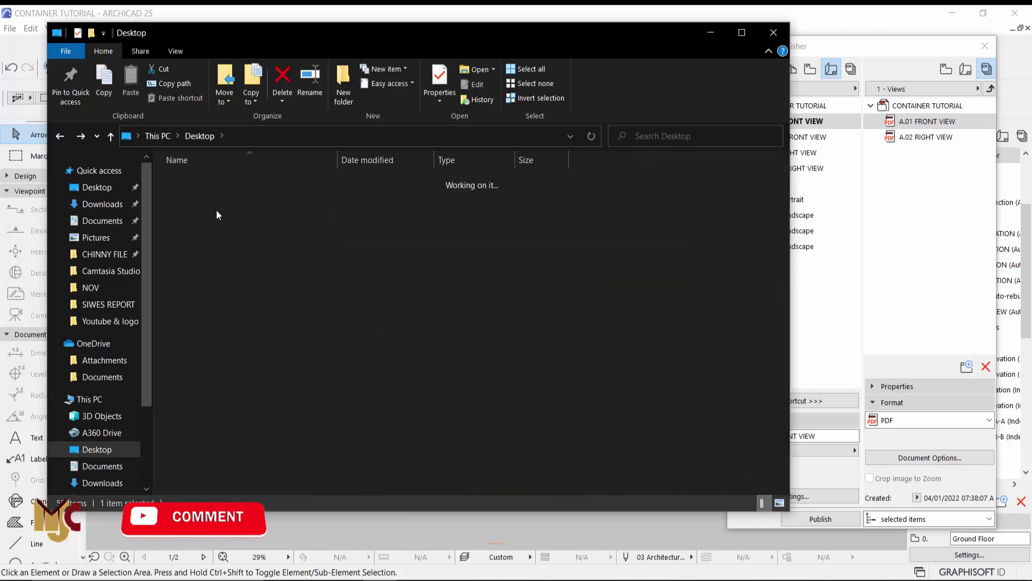
click(219, 182)
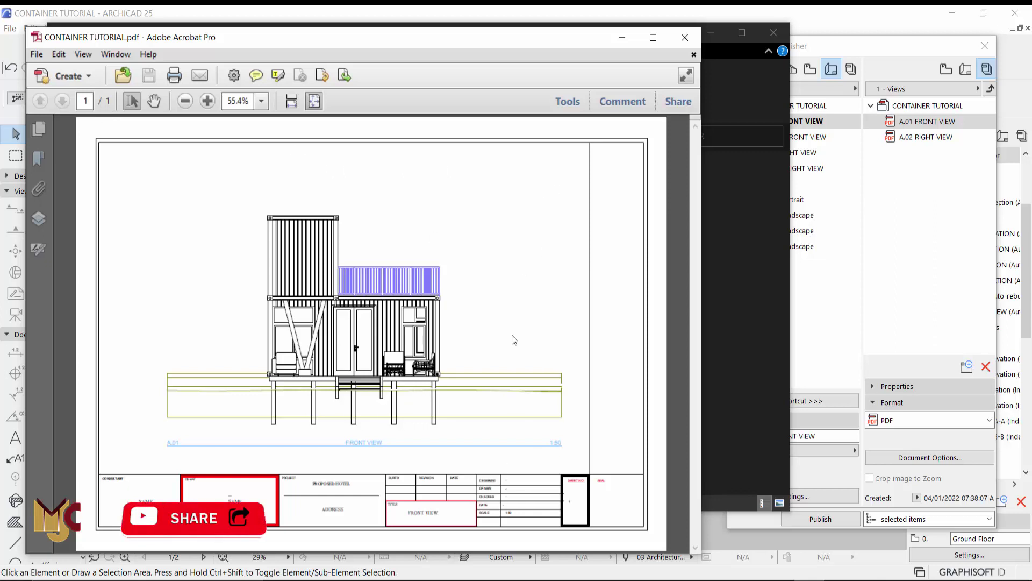
click(685, 37)
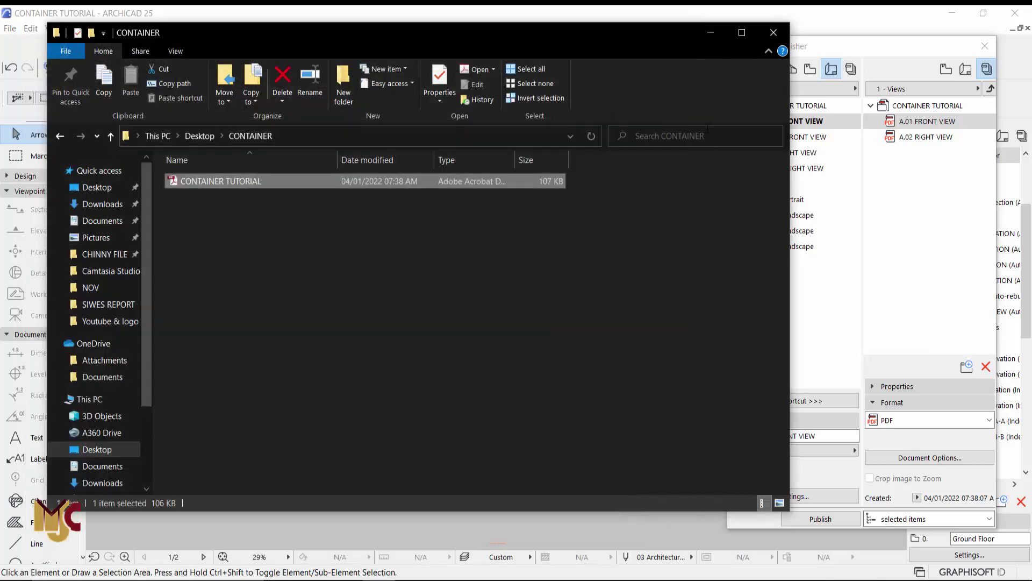
- Back in Archicad, set the publishing scope to the entire set
click(897, 519)
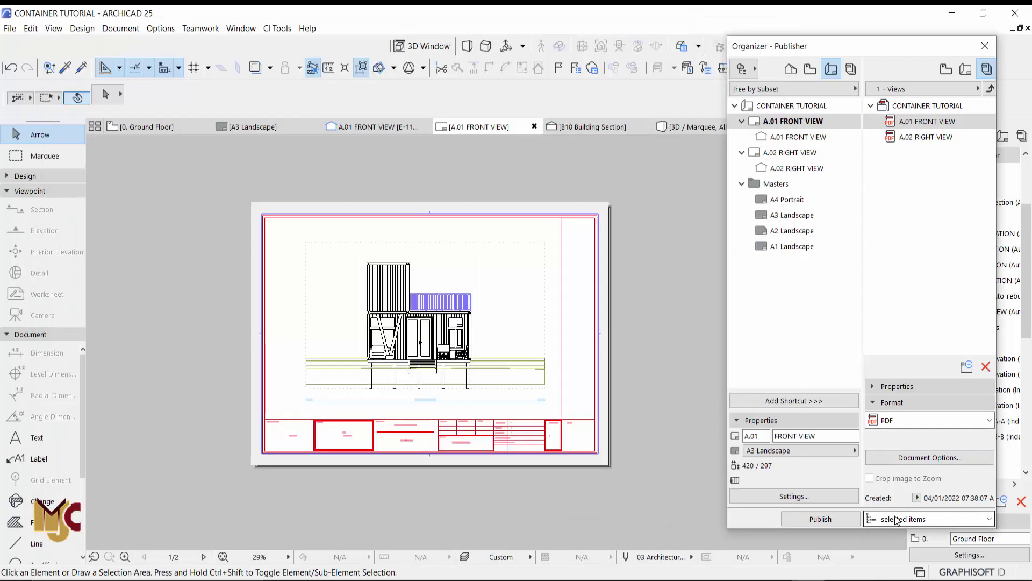
click(897, 519)
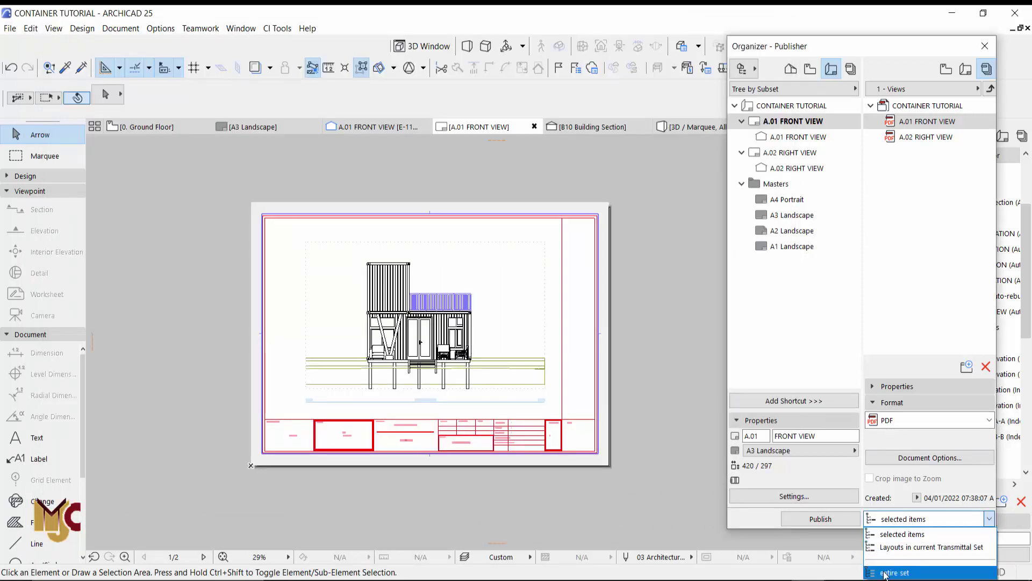
click(887, 538)
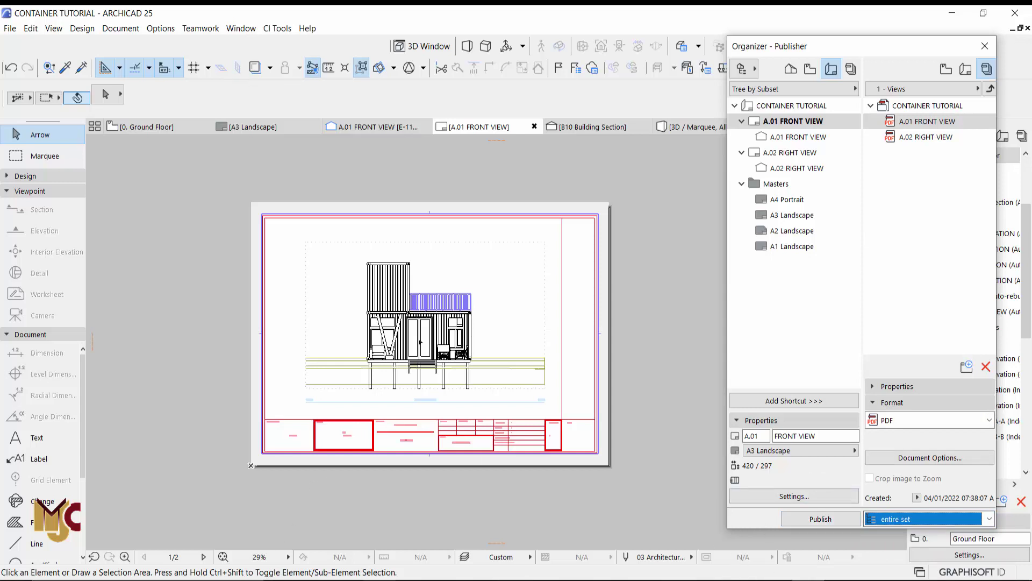
- Bring up the published PDF once more, then close it and the CONTAINER folder window
click(350, 486)
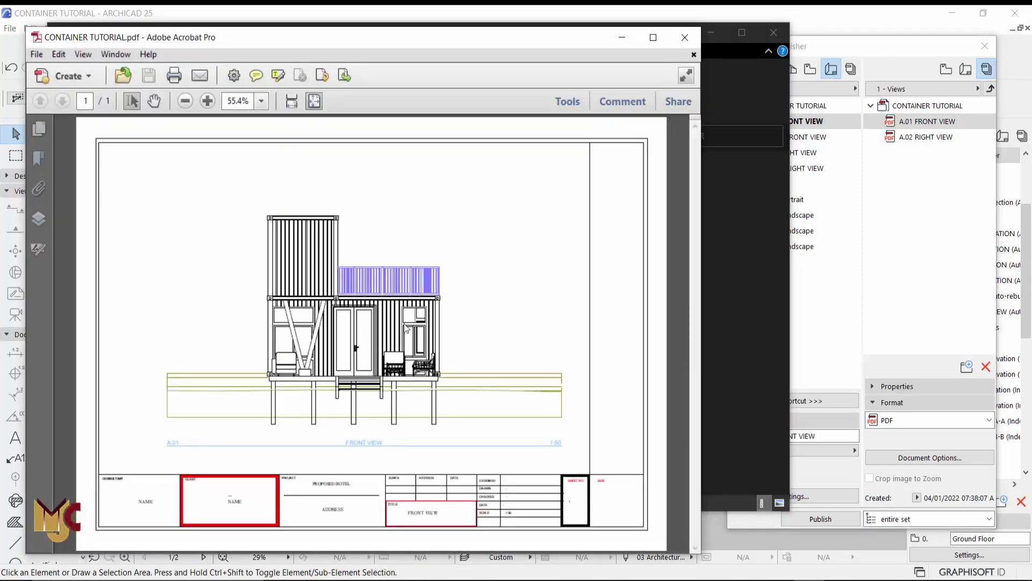
click(684, 37)
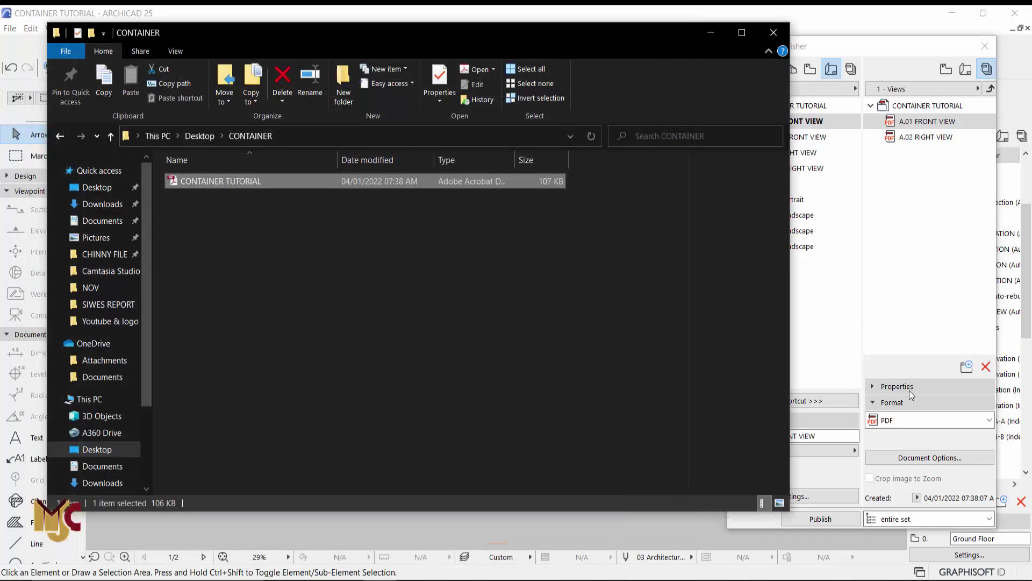
click(774, 32)
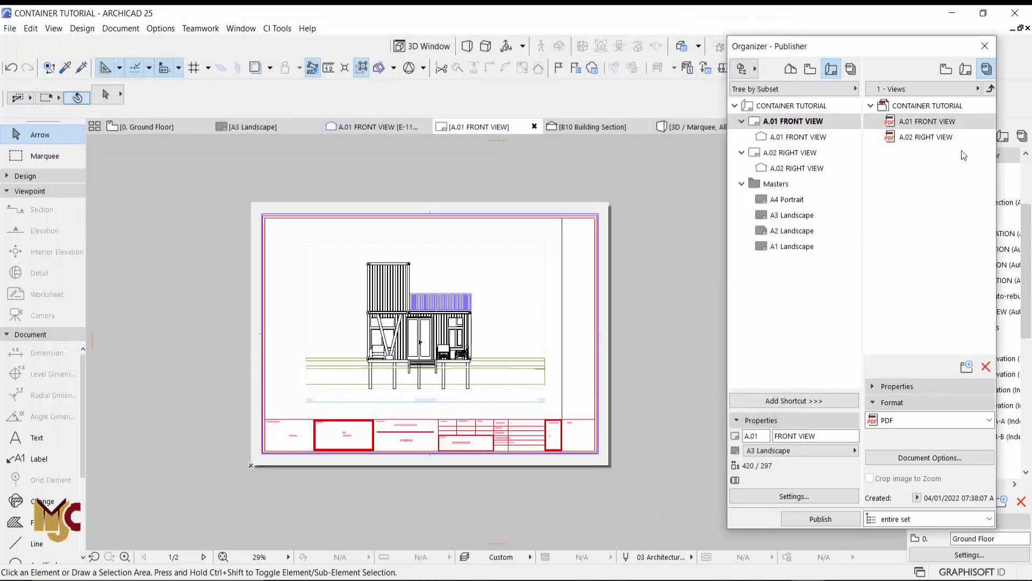
- Set the document options of the CONTAINER TUTORIAL publisher item to save the PDF in Black & White
right_click(928, 105)
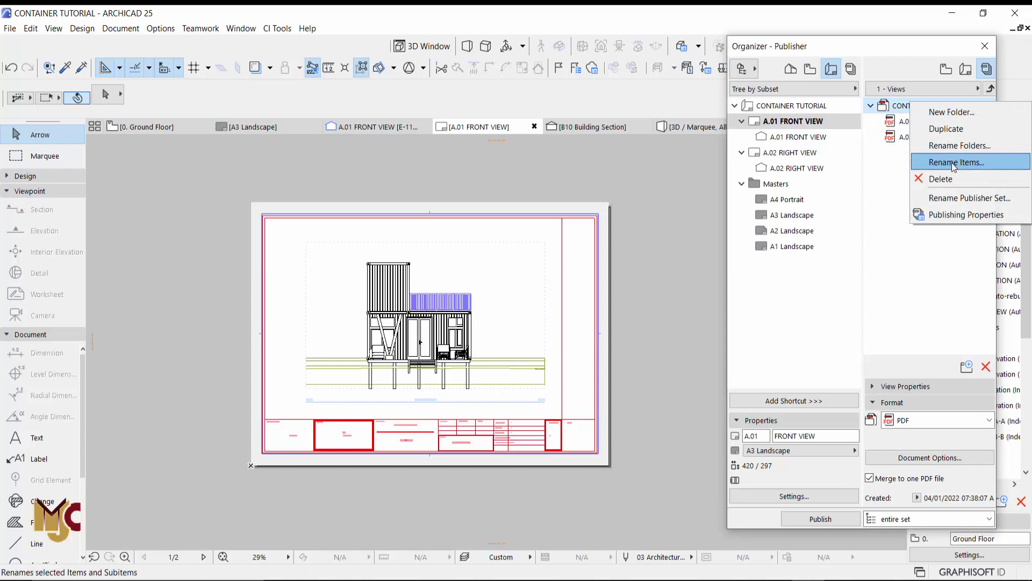
click(895, 177)
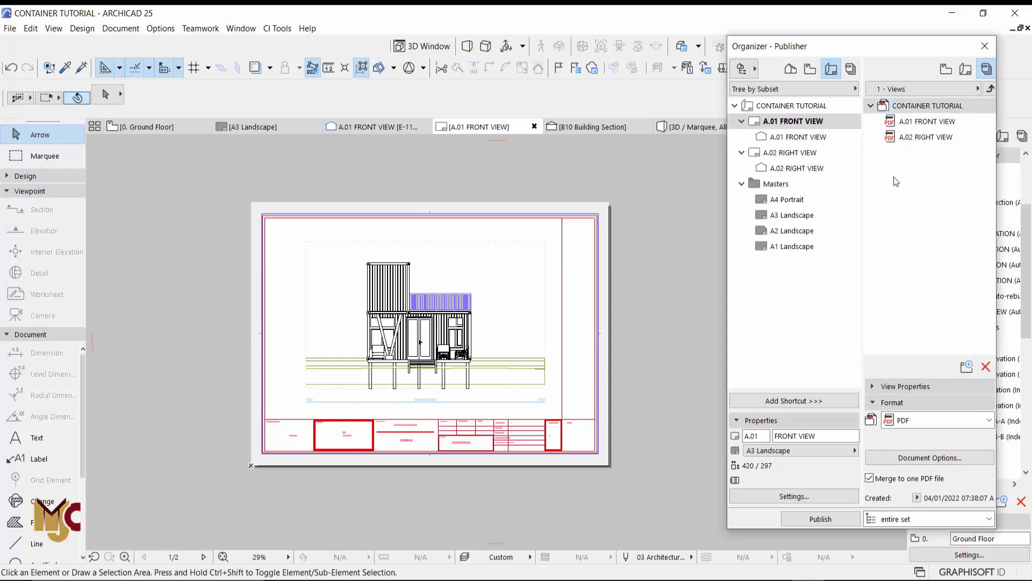
click(910, 460)
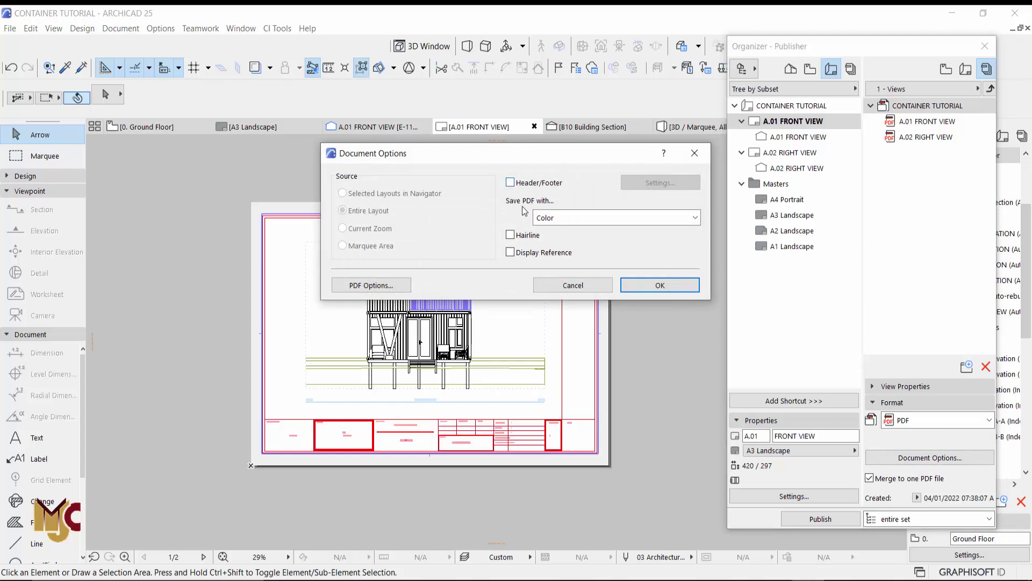
click(555, 220)
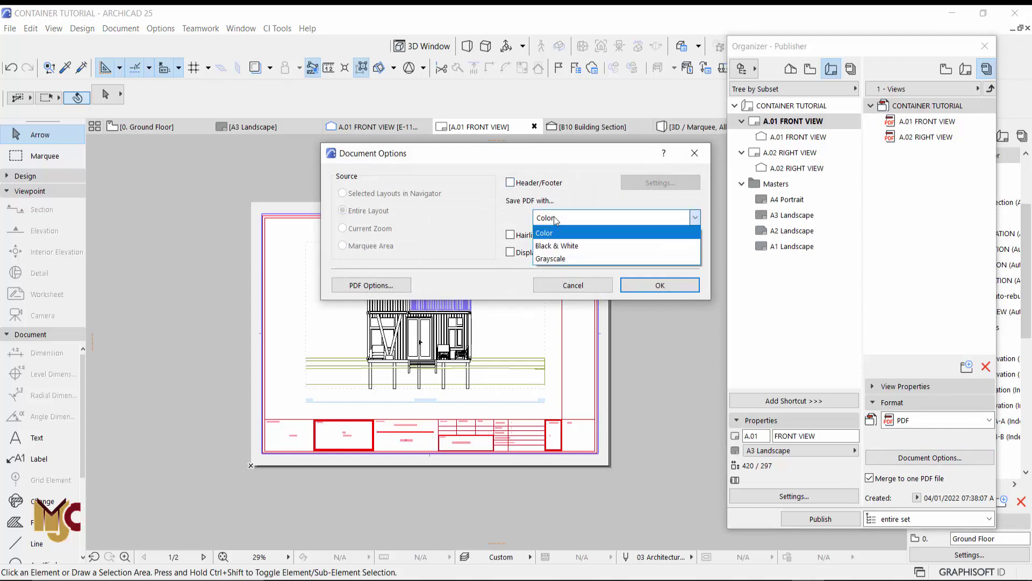
click(556, 247)
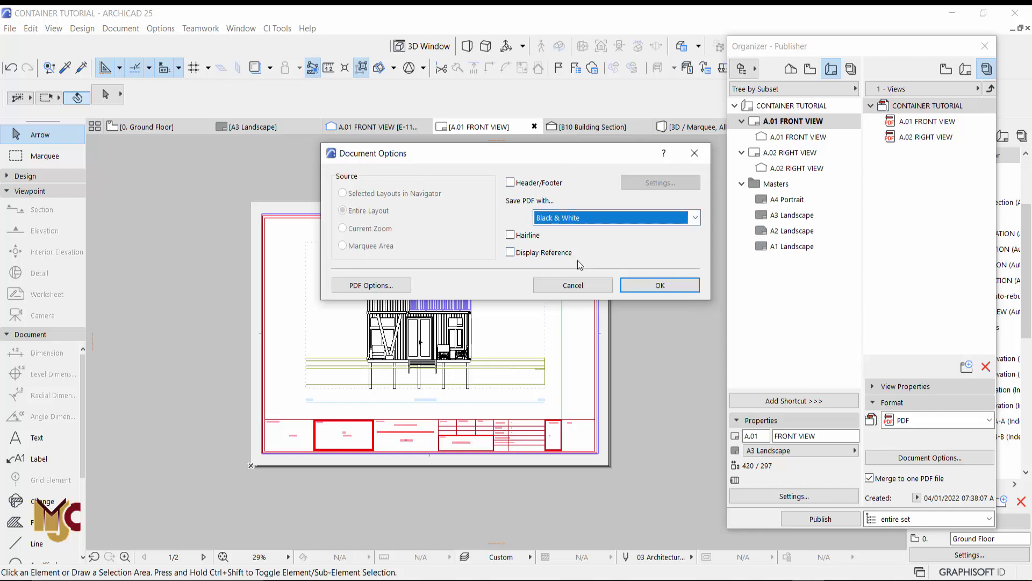
click(660, 286)
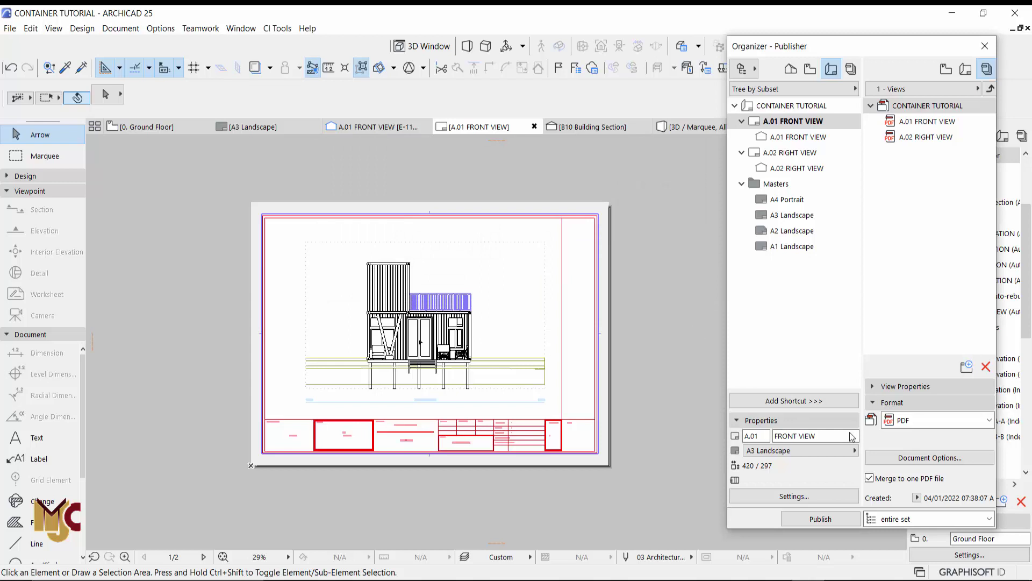
- Recheck the document options, publish the entire set with them and dismiss the publishing report
click(912, 459)
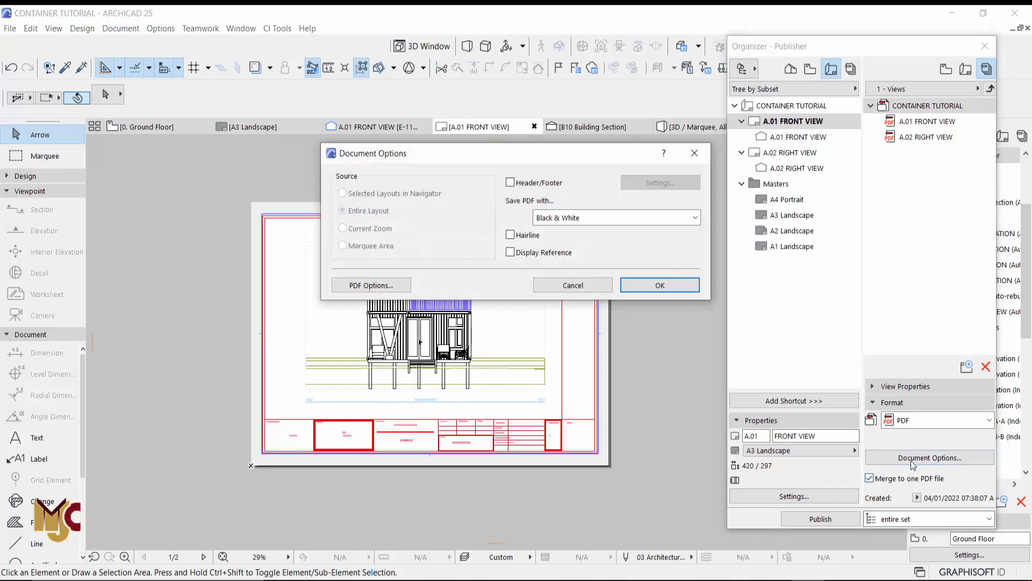
click(653, 284)
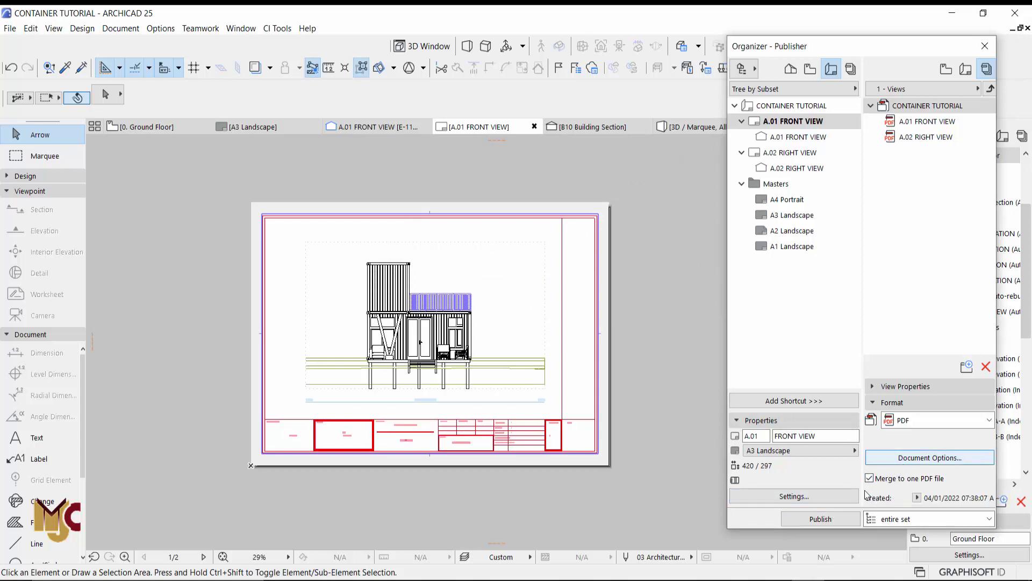
click(823, 519)
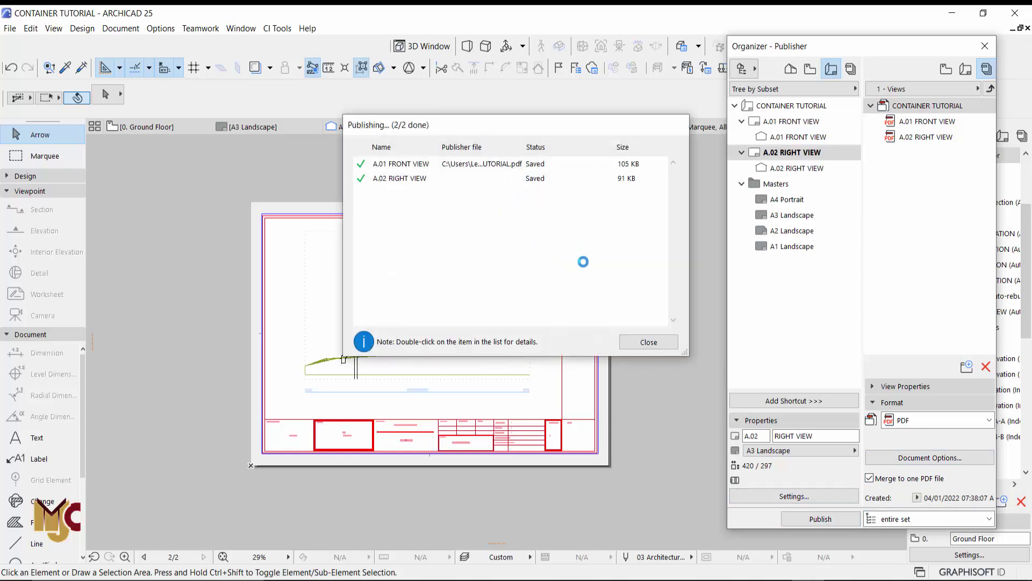
click(647, 342)
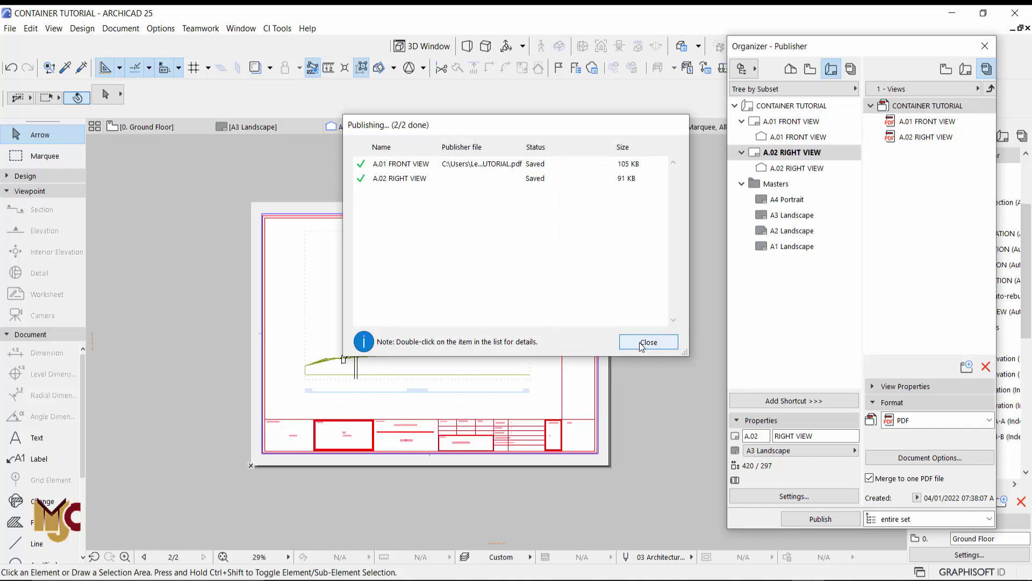
- Switch to File Explorer, open the CONTAINER folder on the Desktop, view both pages of the CONTAINER TUTORIAL PDF, then close it and minimize the folder window
key(super+e)
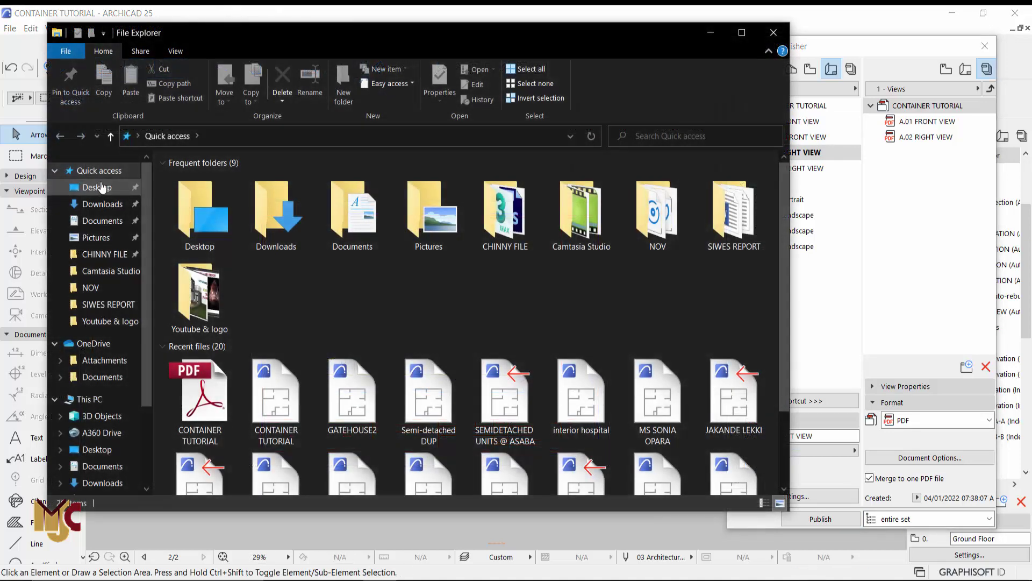
click(104, 187)
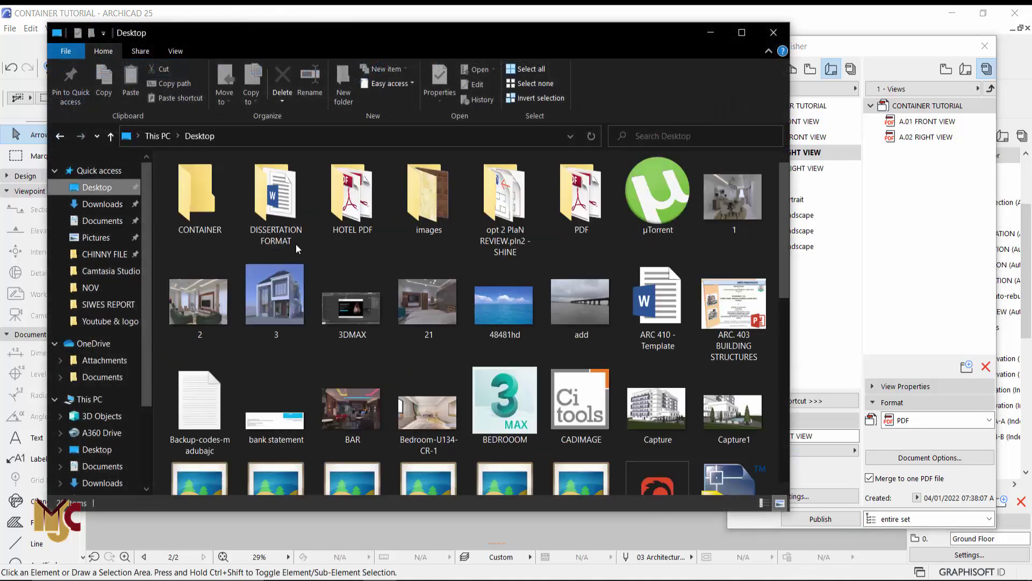
click(182, 186)
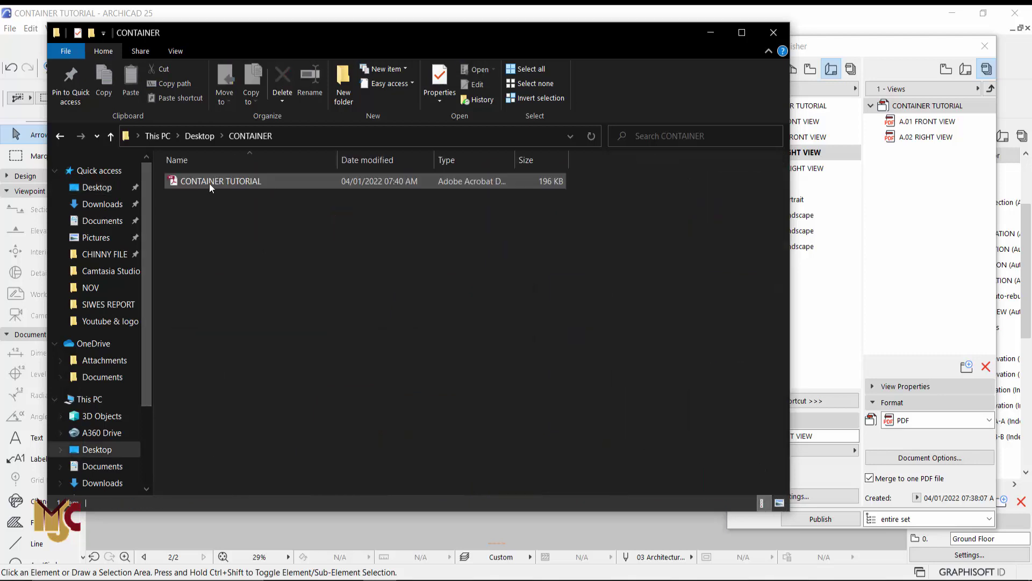
double_click(209, 183)
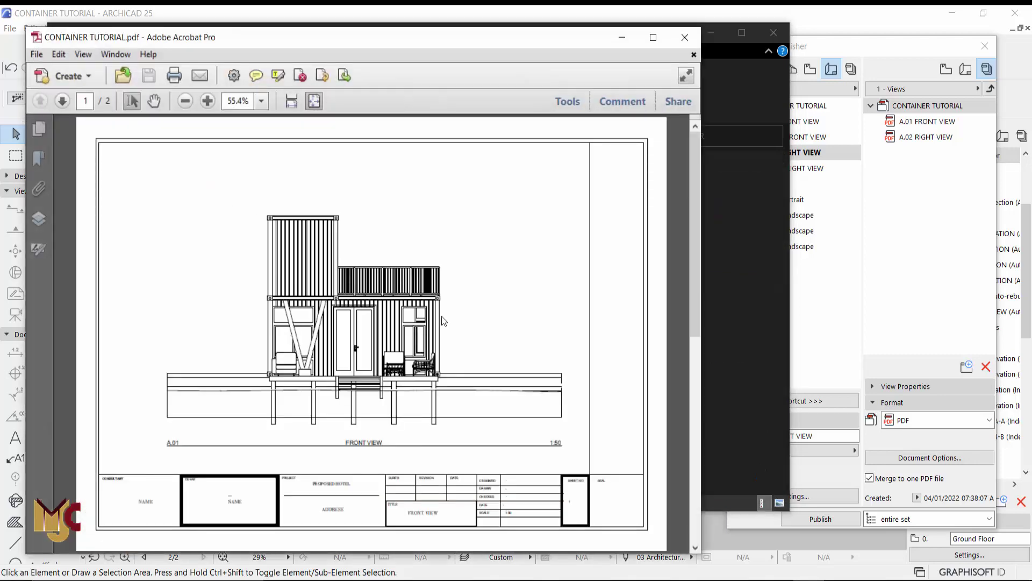
click(64, 98)
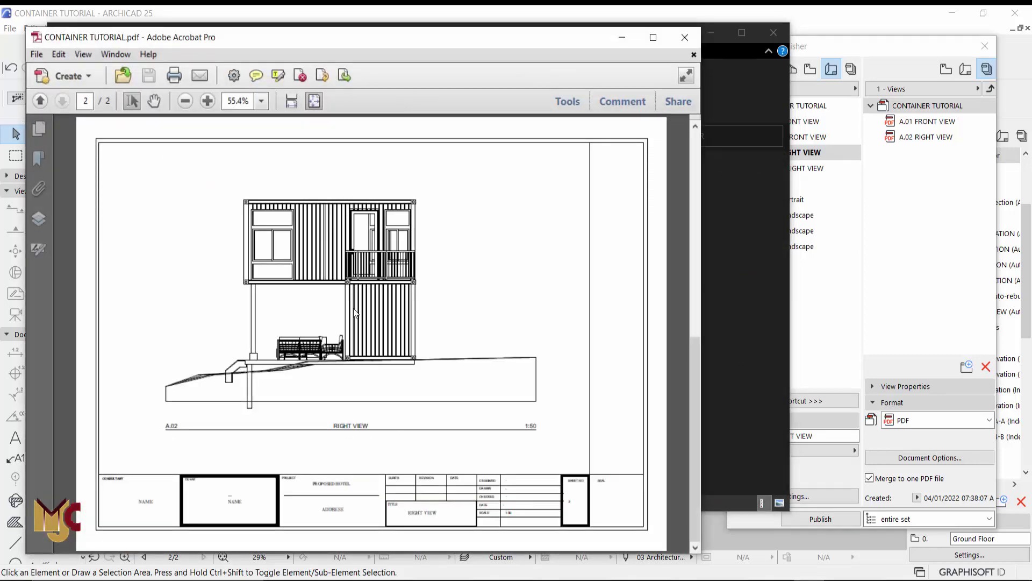
click(693, 39)
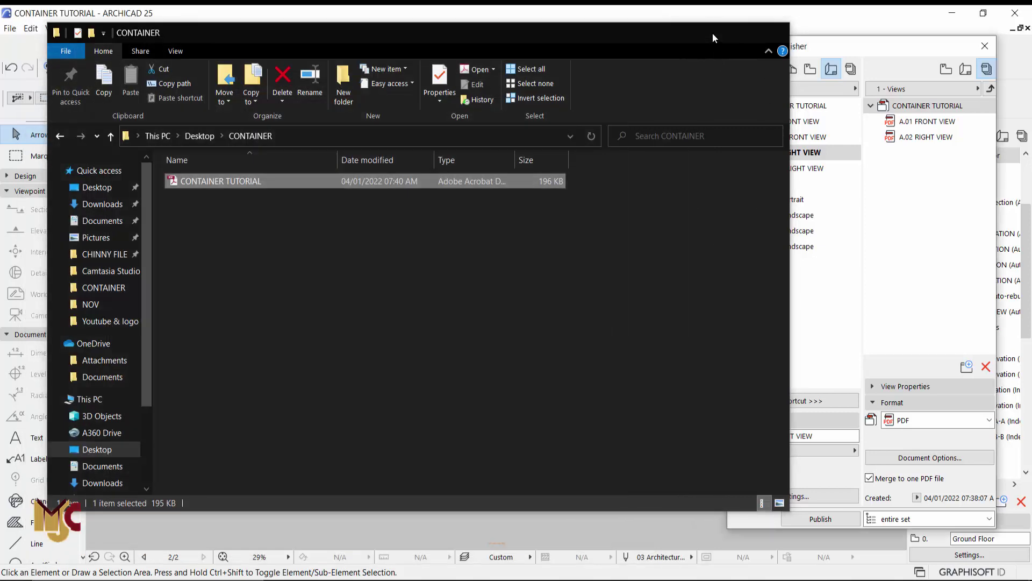
click(712, 34)
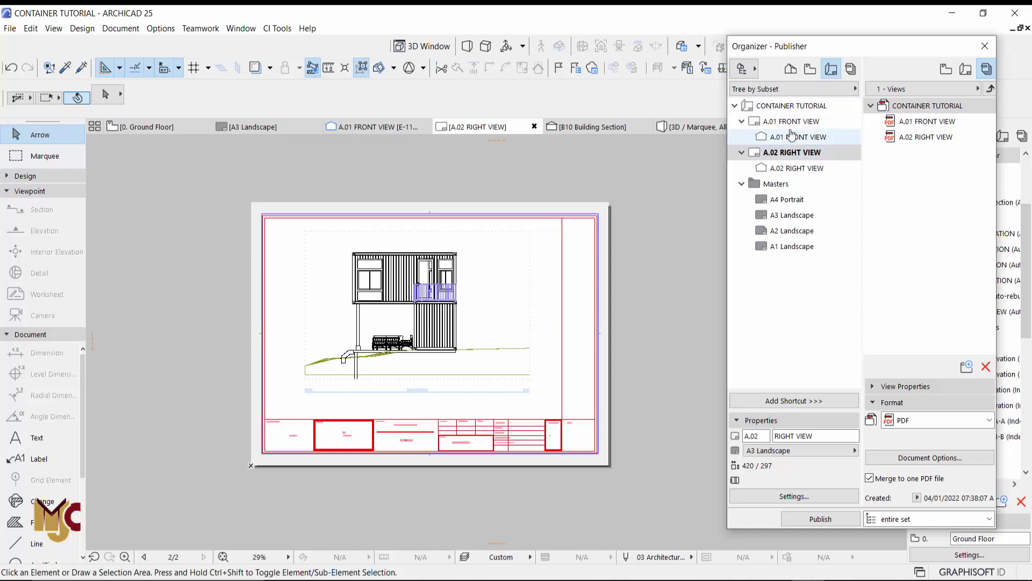
- On the 0. Ground Floor plan, transfer the 1500 × 2400 front window's settings to the smaller front window on the other side of the double door
click(790, 68)
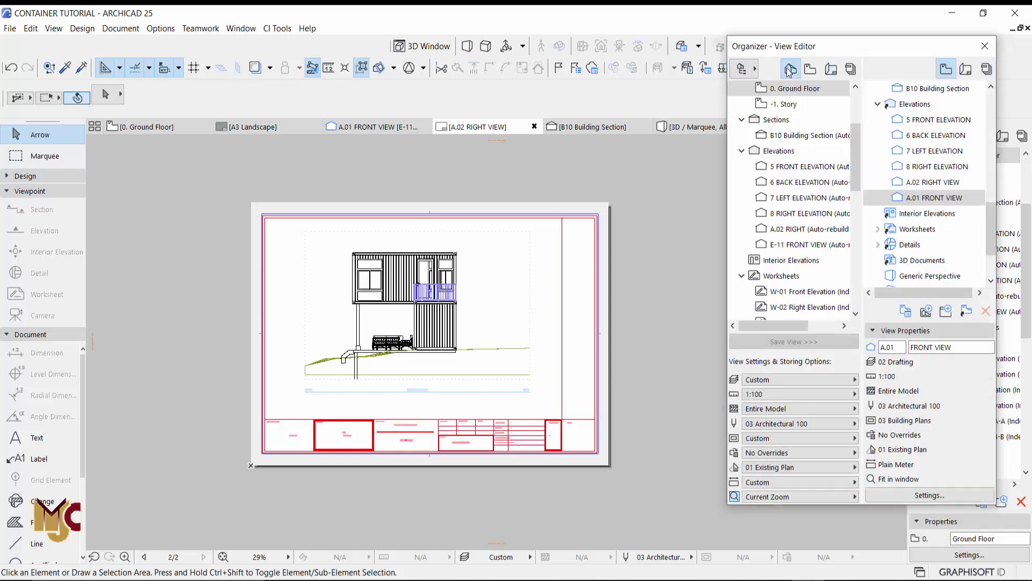
double_click(787, 89)
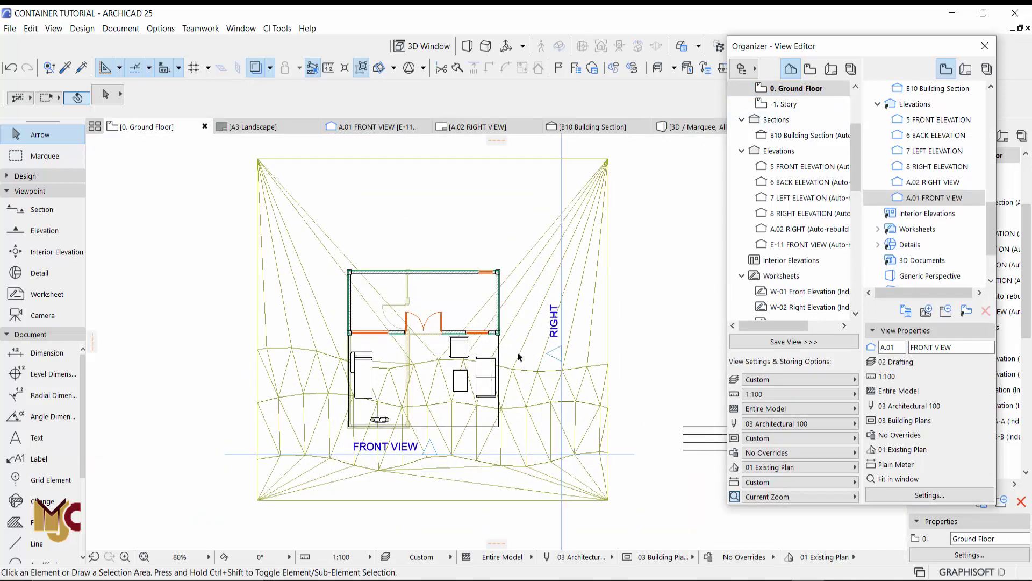
scroll(519, 357, up, 8)
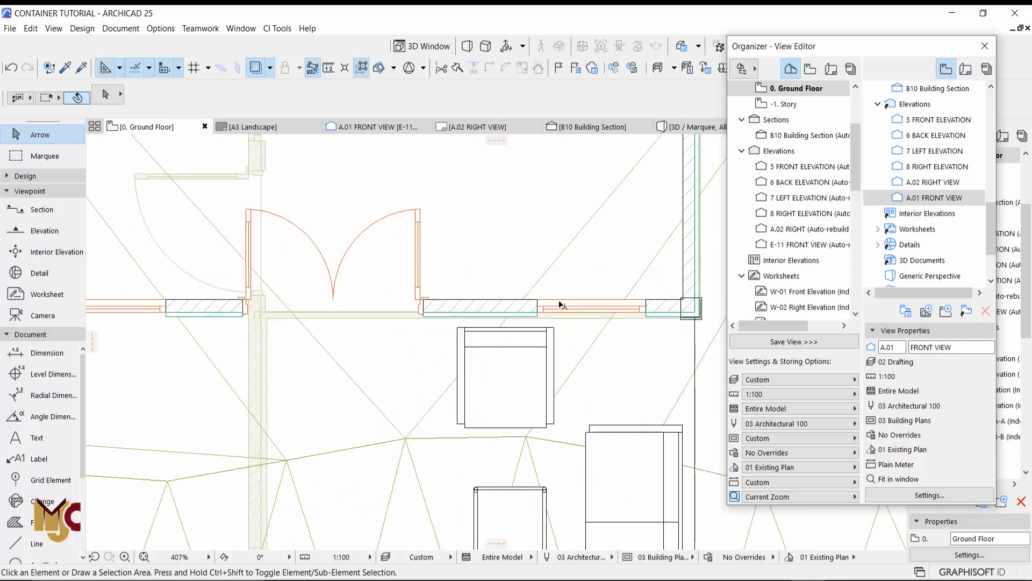
middle_drag(247, 304, 396, 307)
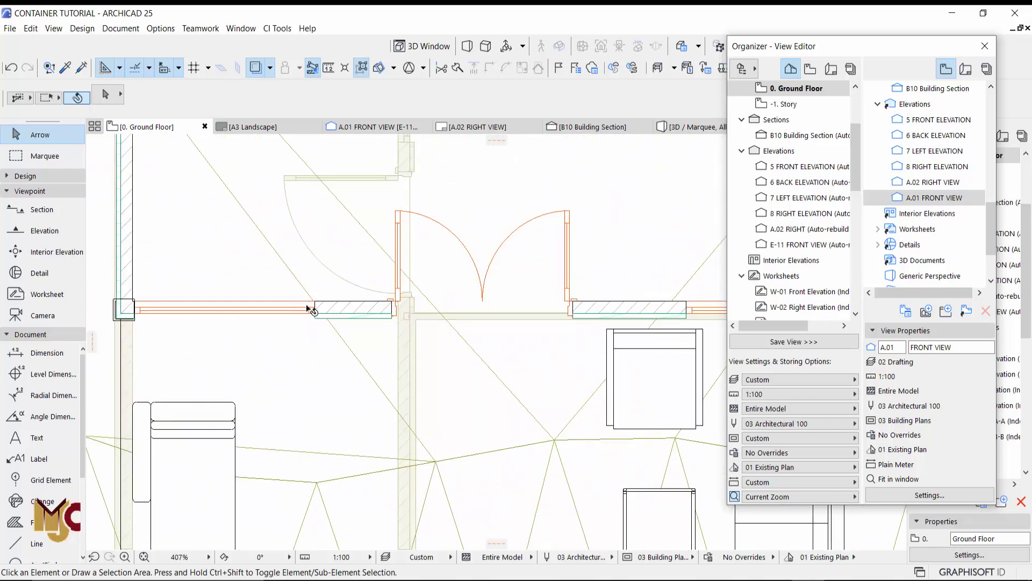
alt+click(492, 330)
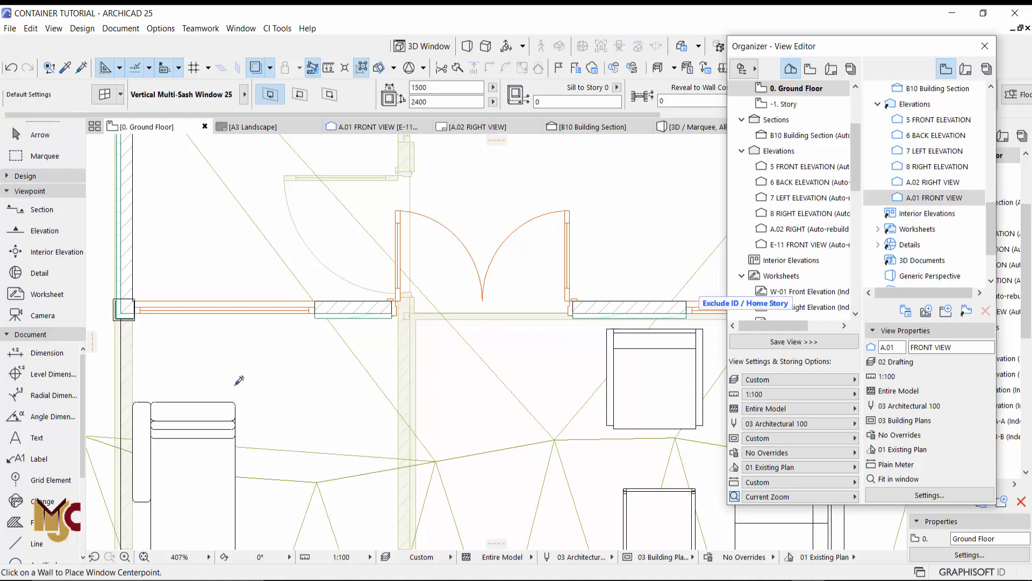
scroll(236, 383, down, 7)
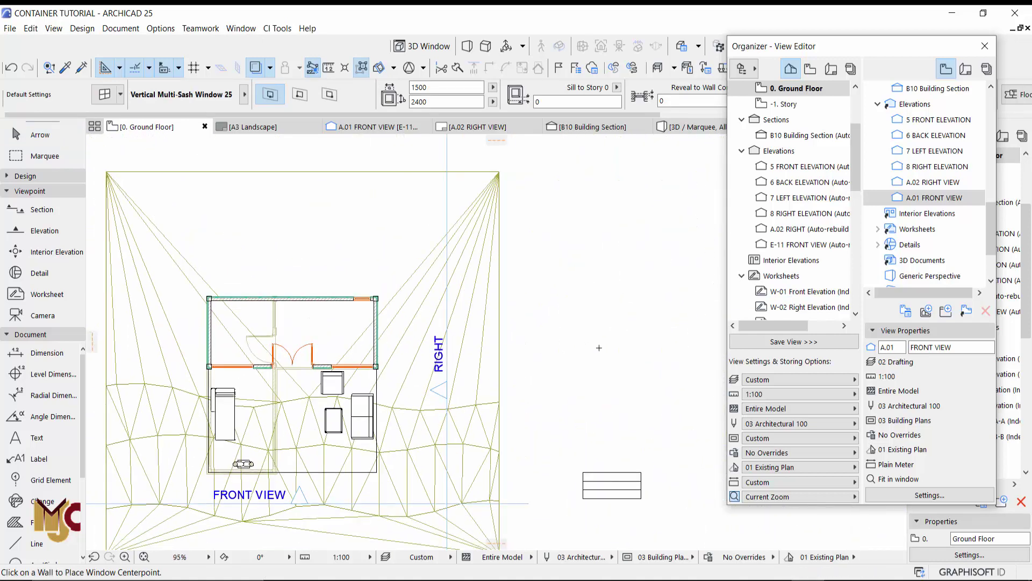
middle_drag(596, 353, 295, 353)
scroll(301, 349, down, 3)
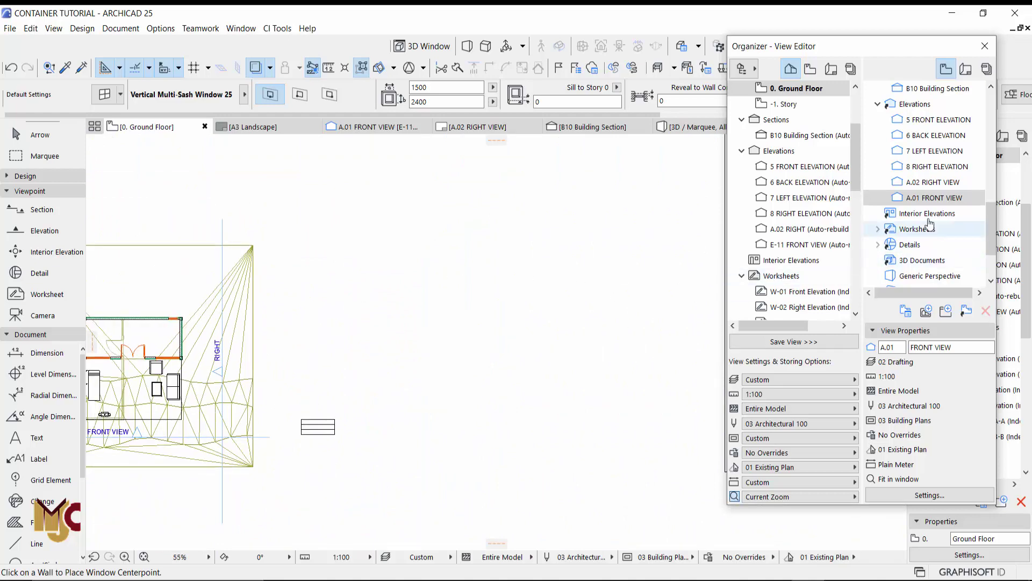
- Return to the publisher set and open the A.01 FRONT VIEW layout to update its drawing
click(986, 70)
click(986, 70)
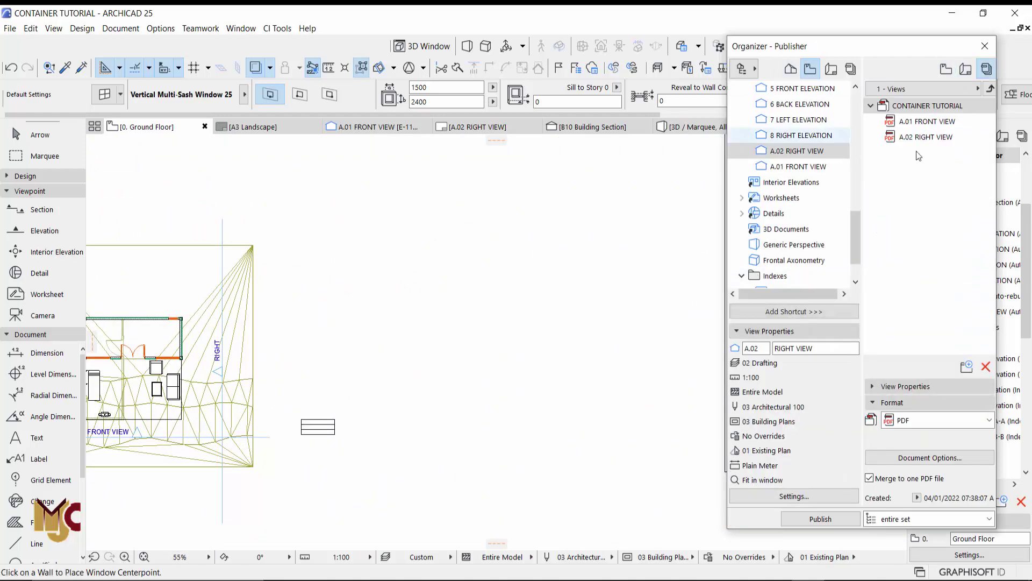
double_click(926, 121)
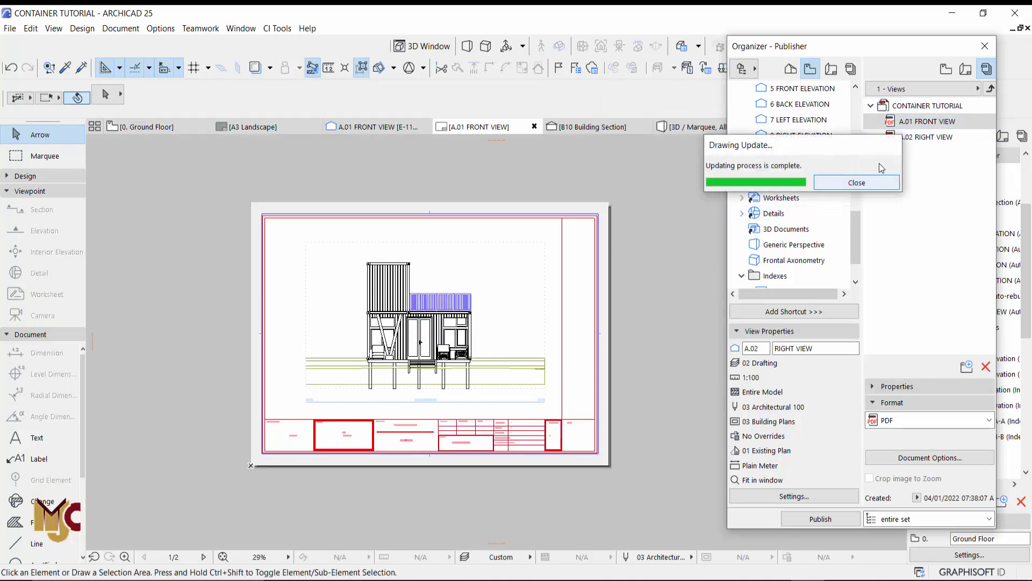
- Republish the whole CONTAINER TUTORIAL set as a merged PDF and dismiss the publishing report
click(909, 106)
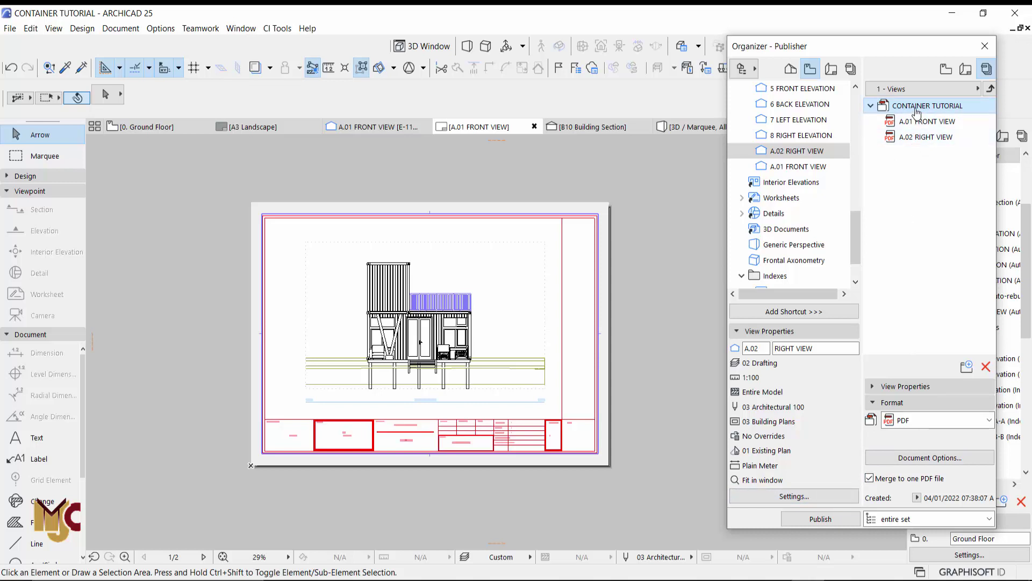
click(813, 519)
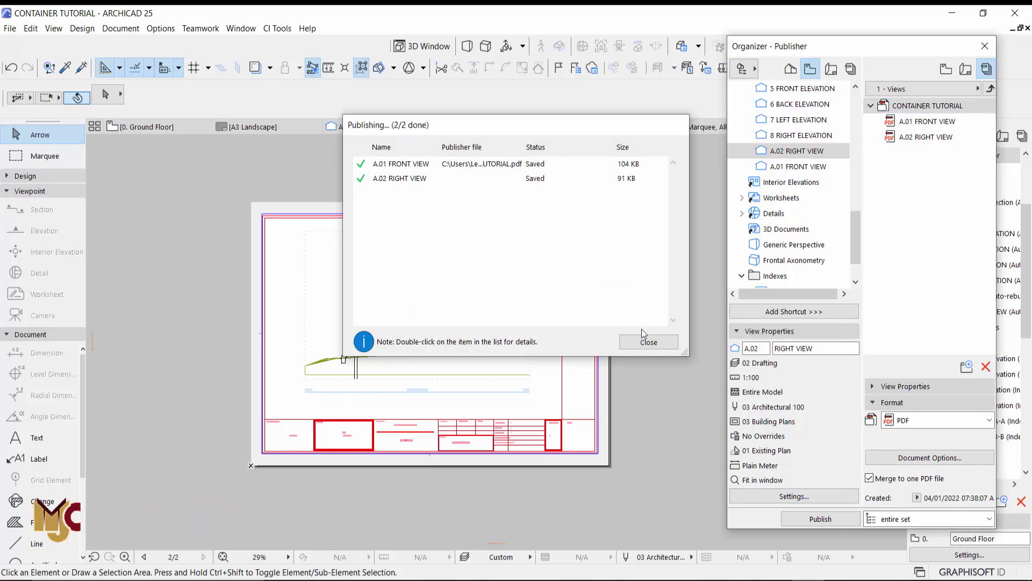
click(647, 343)
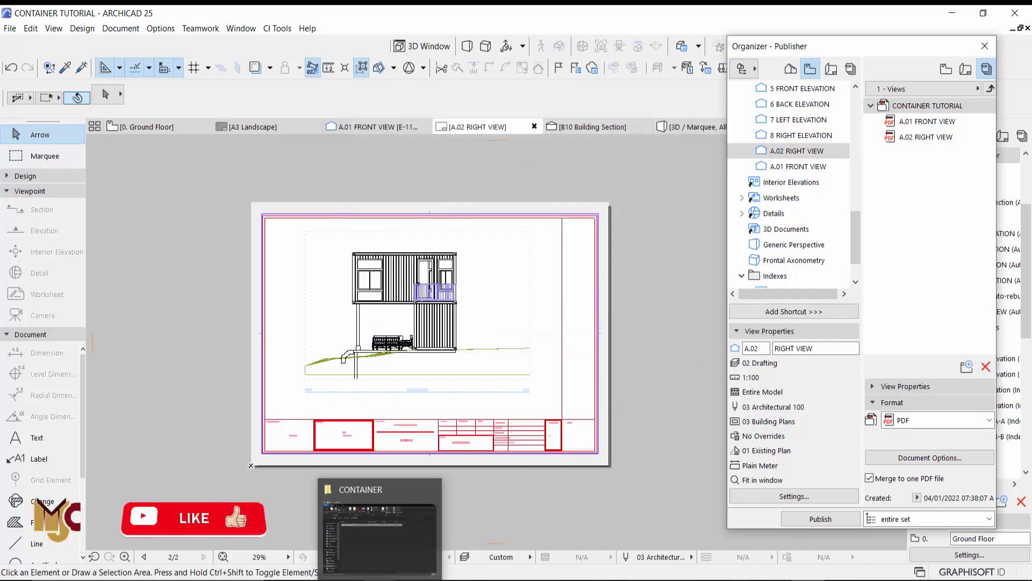
- Switch to the open CONTAINER folder, check the front view in the republished PDF, then close the PDF and the folder window
click(381, 550)
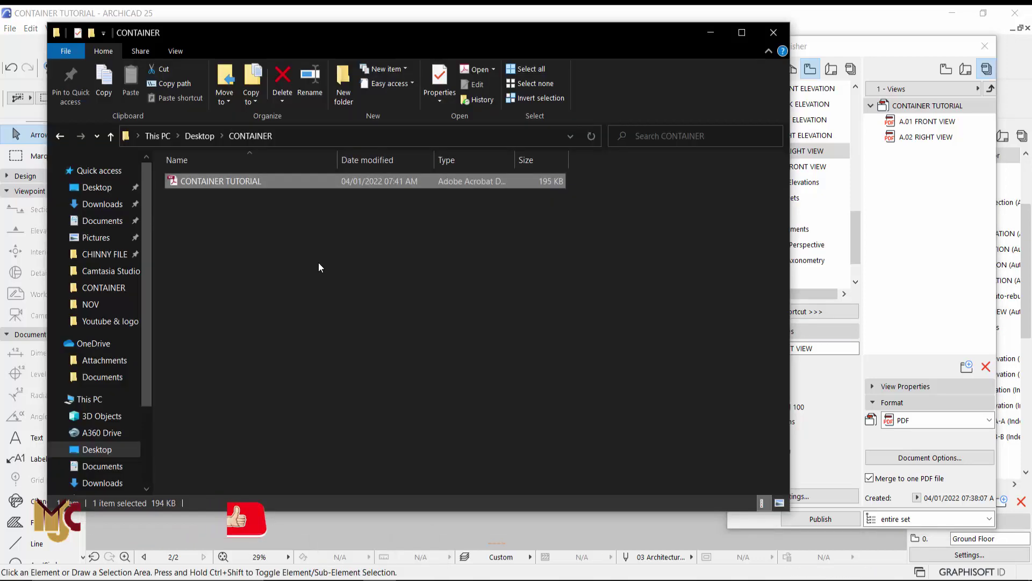
double_click(225, 186)
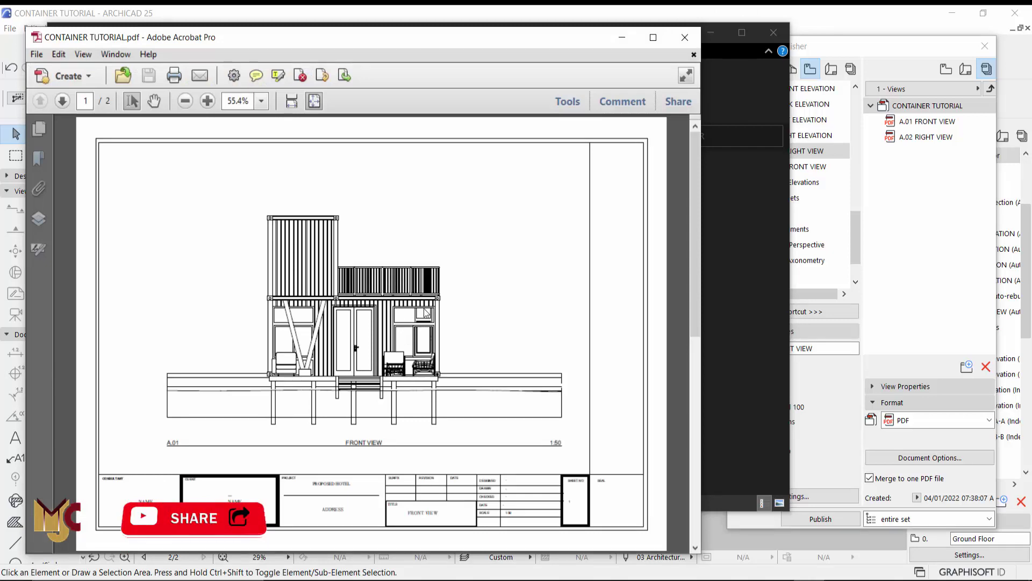
click(685, 37)
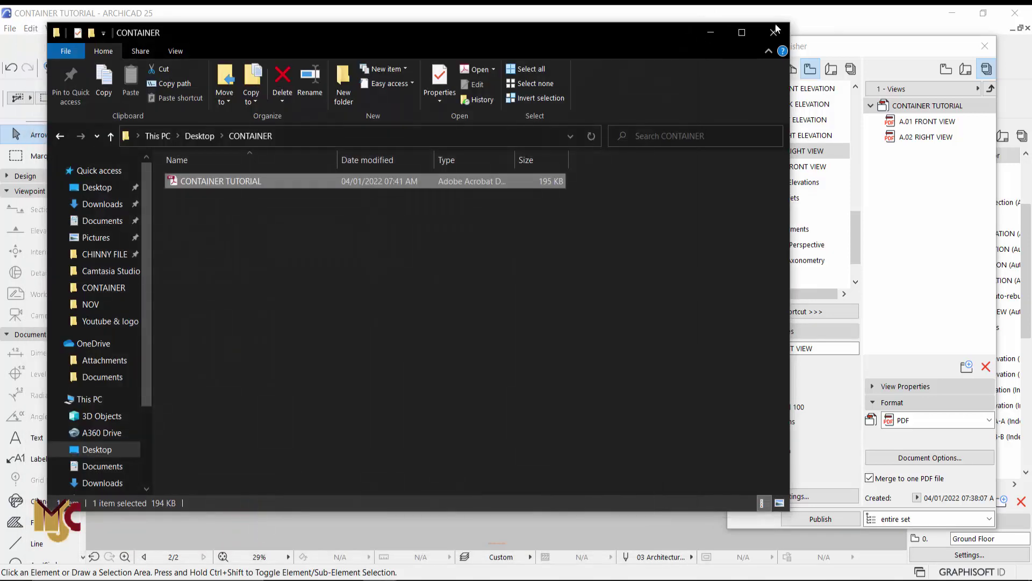
click(779, 35)
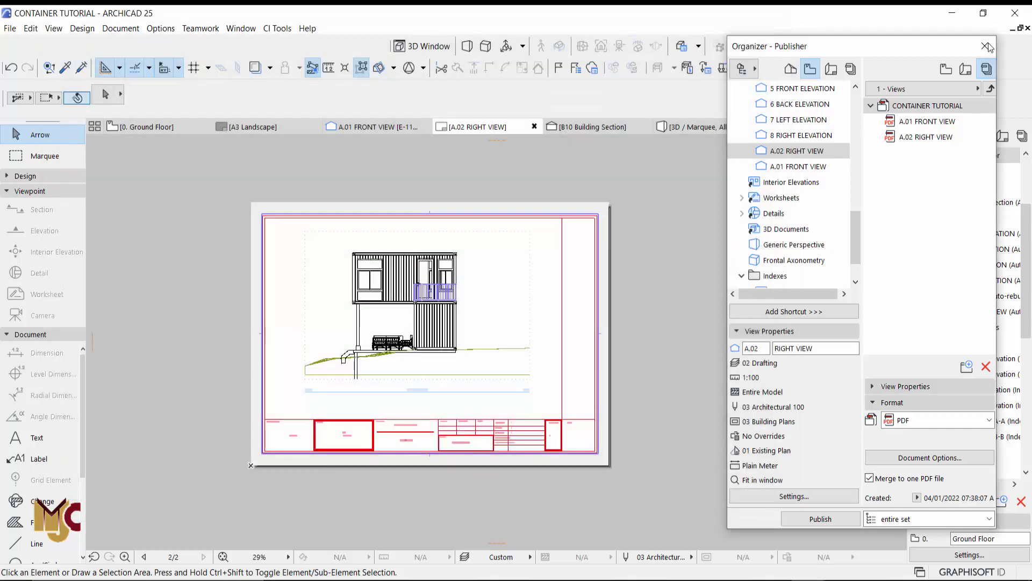